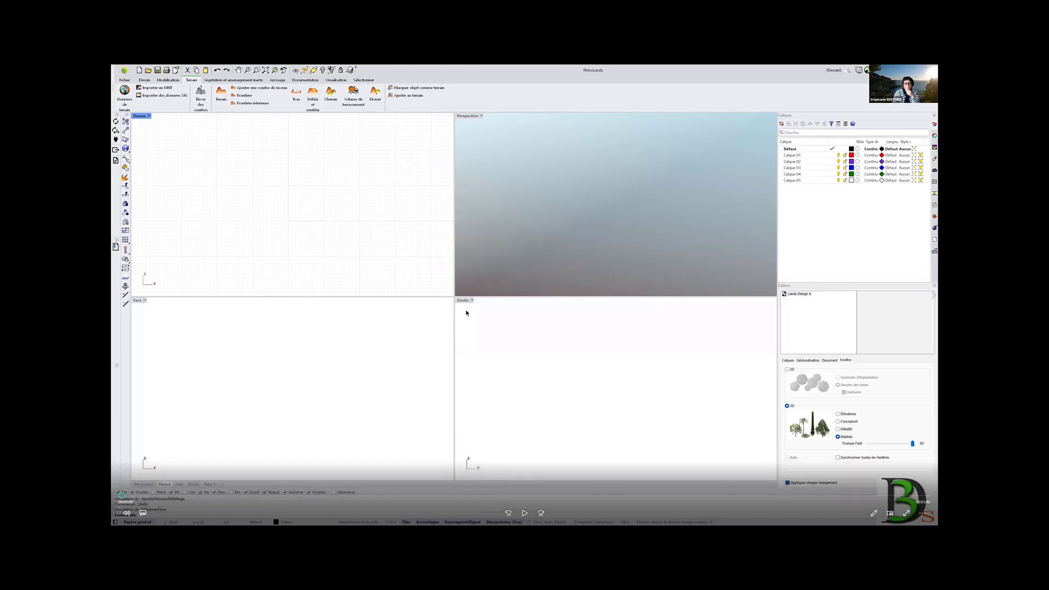
click(524, 514)
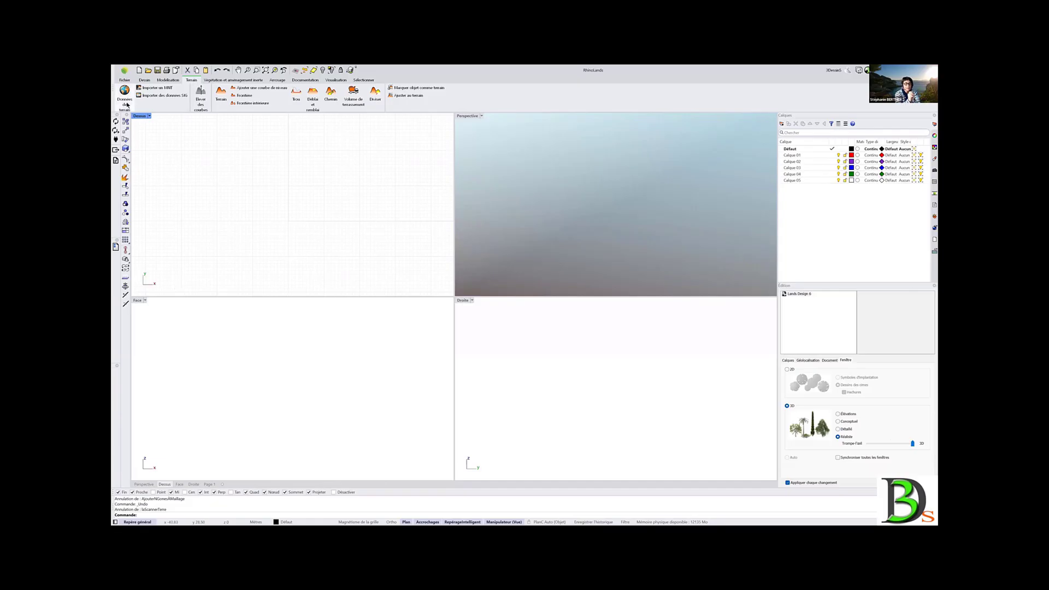
Review the file formats available for importing into the document and close the import without choosing a file
click(124, 82)
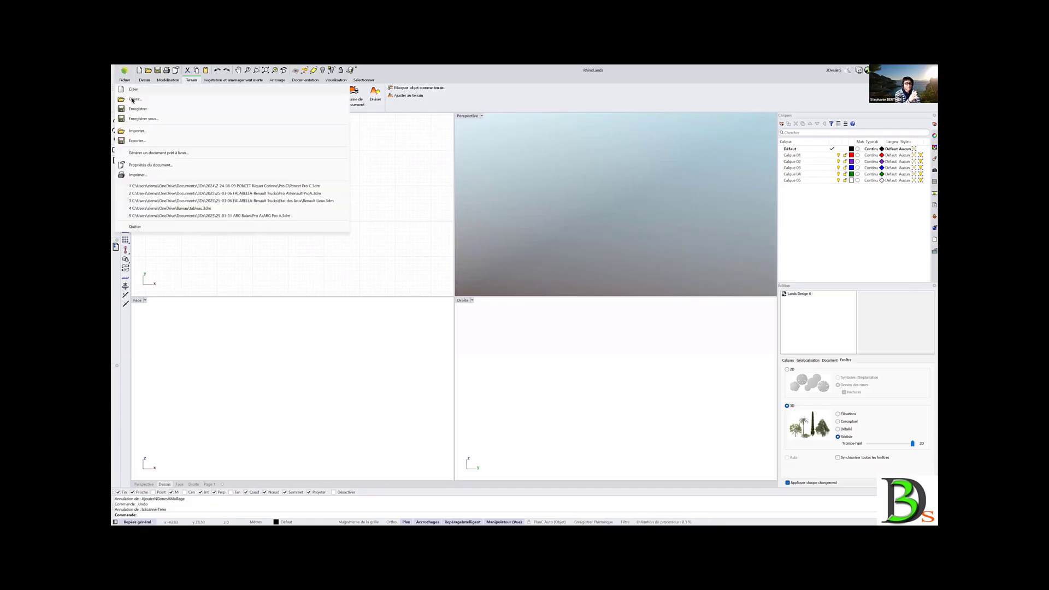
click(138, 133)
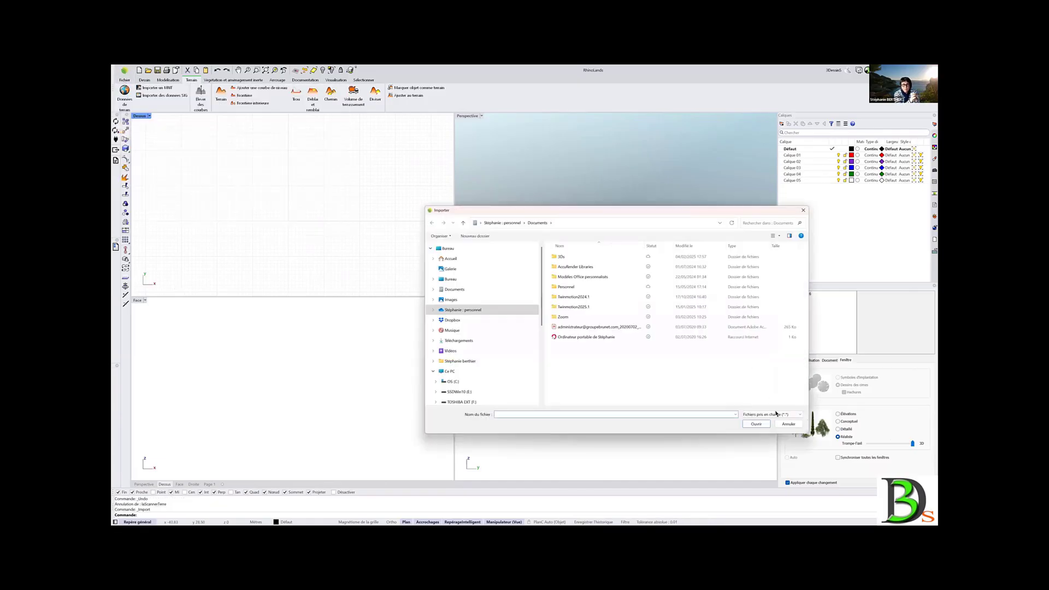
click(776, 414)
scroll(761, 255, up, 3)
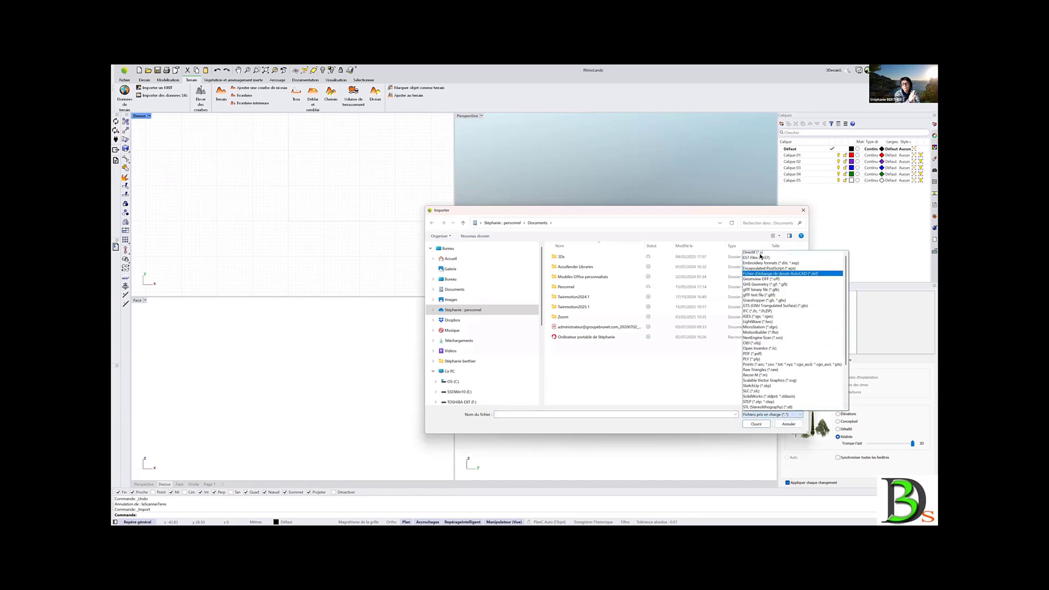
scroll(761, 255, up, 3)
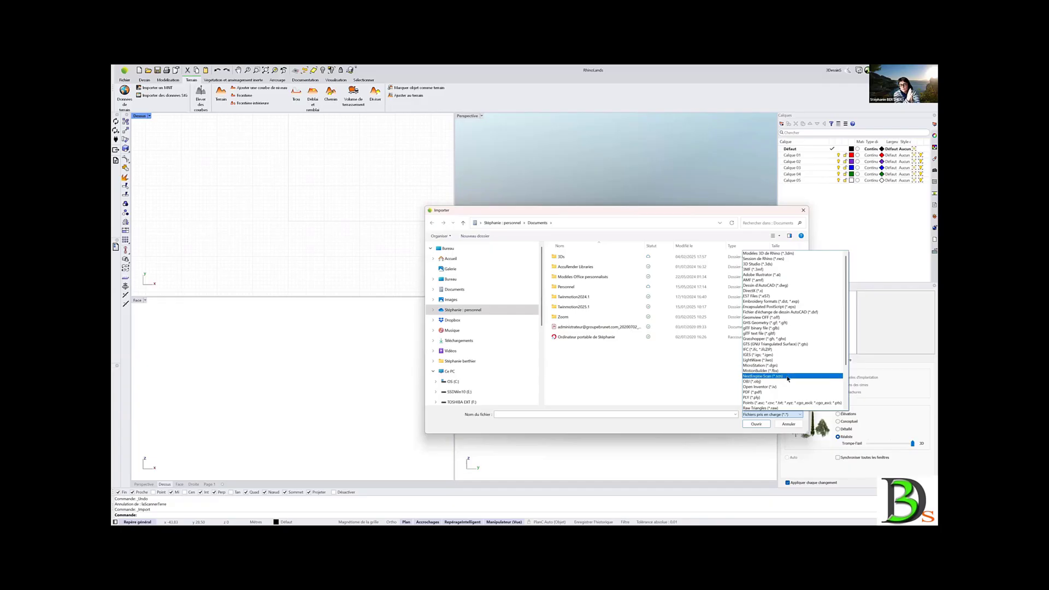
scroll(787, 383, down, 1)
scroll(781, 378, down, 3)
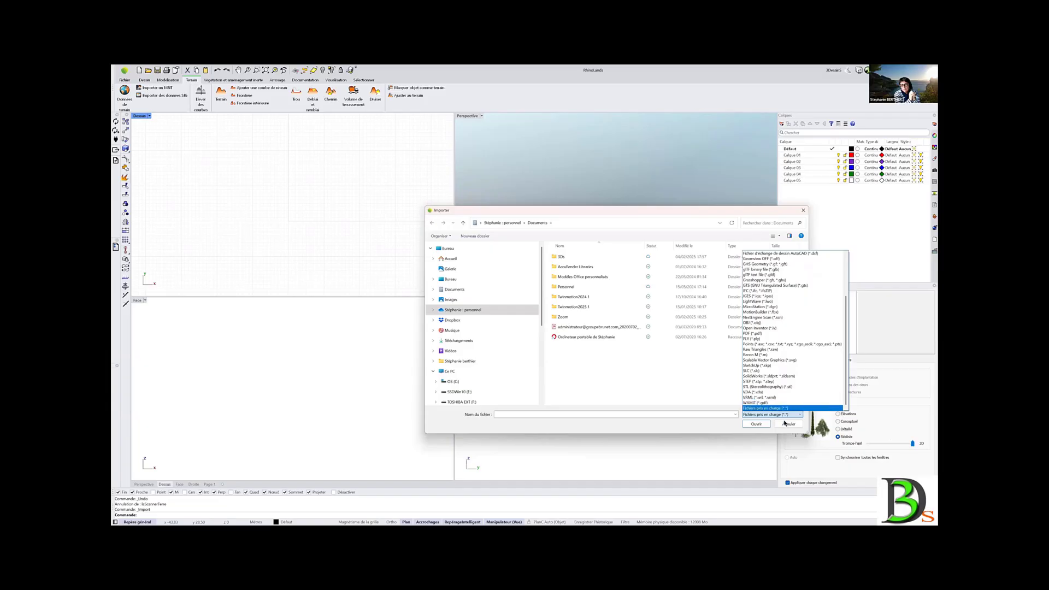
click(804, 409)
click(789, 424)
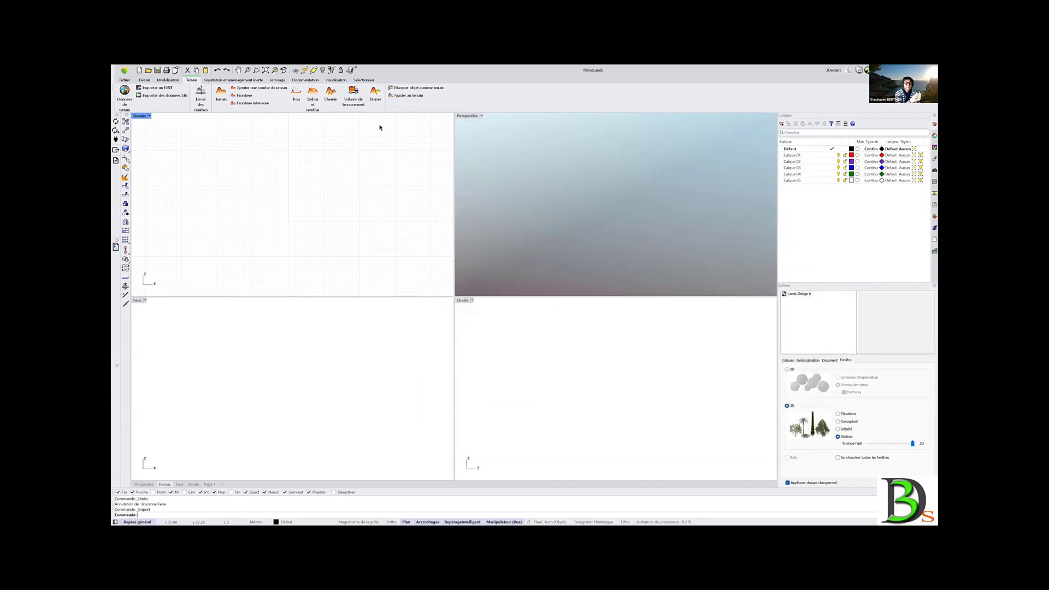
Create a new document from the 3DessinS template without saving the current one, and show several viewports at once
click(140, 70)
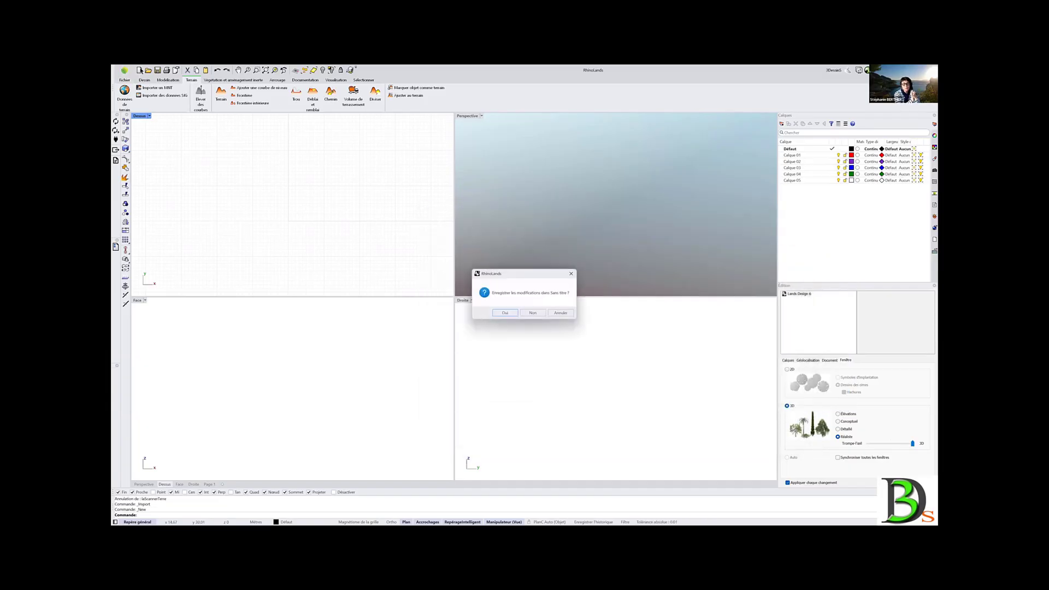
click(529, 312)
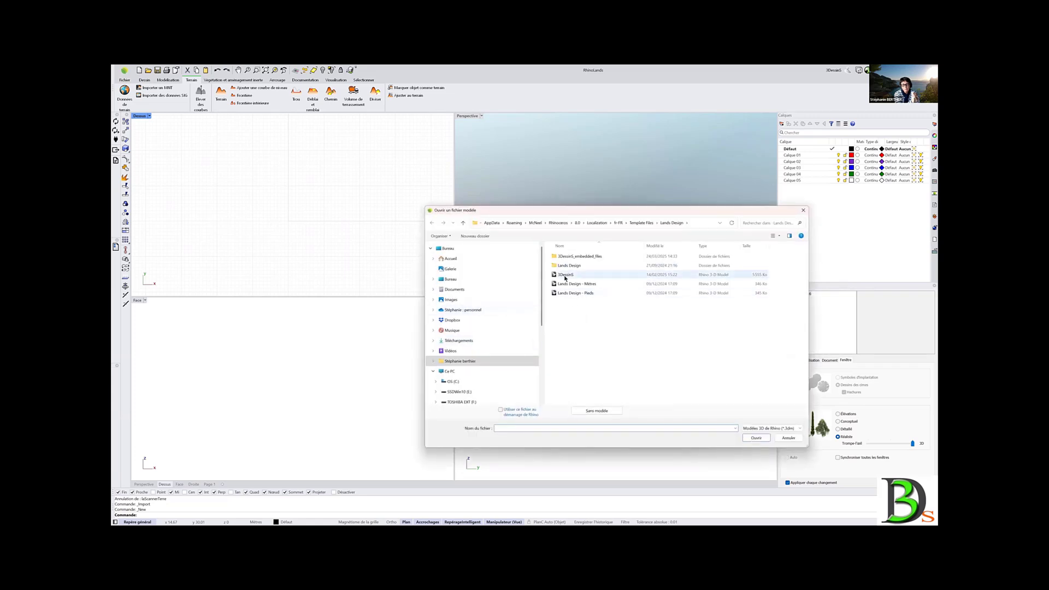
click(628, 274)
click(756, 438)
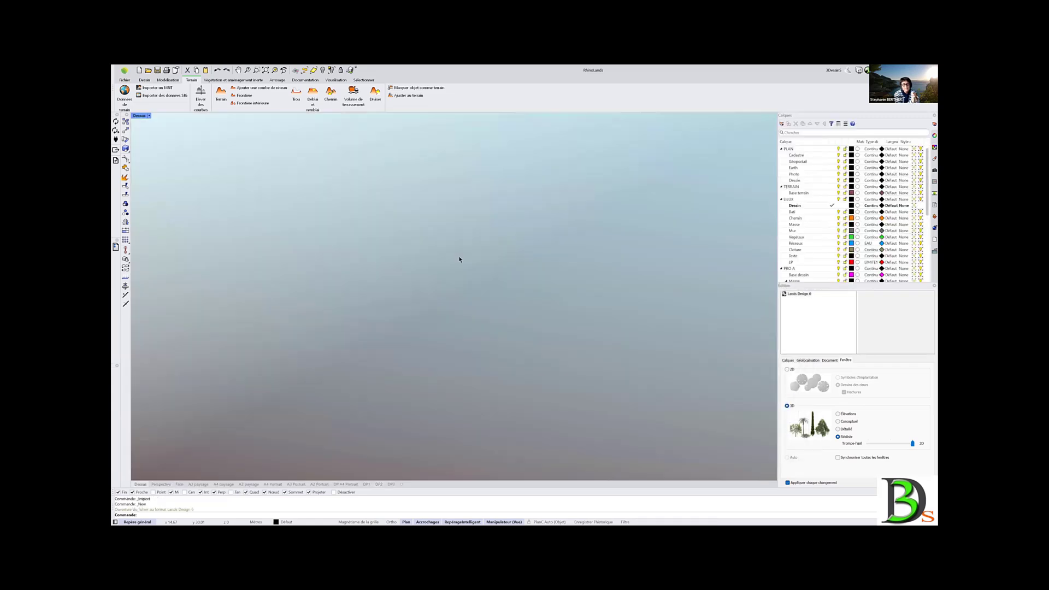
double_click(140, 116)
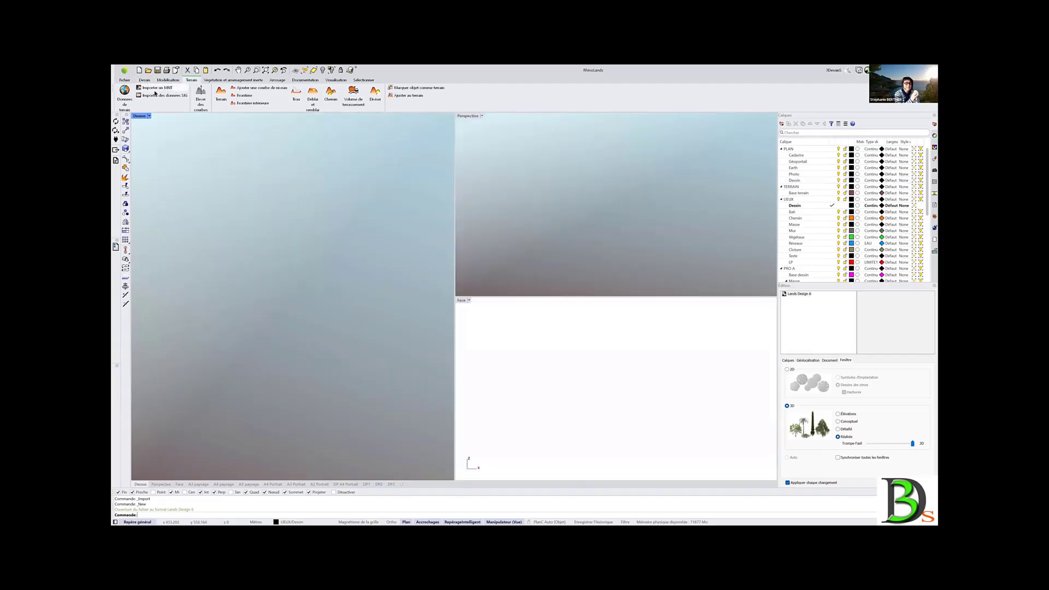
Start the earth elevation data import and locate the site at latitude 41.421932, longitude 2.165165 on the map
click(125, 96)
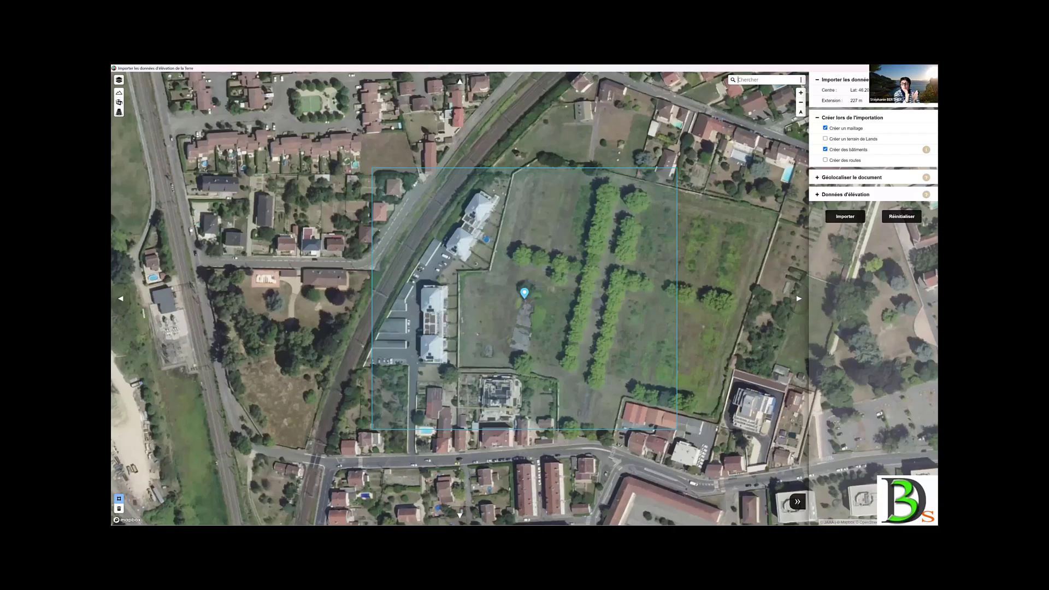
text(41.4)
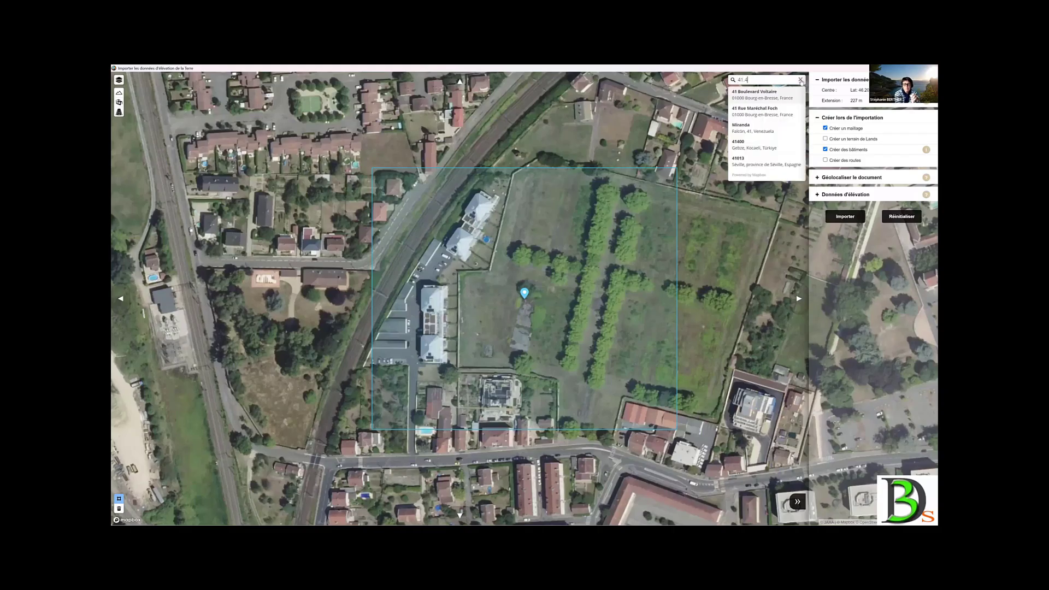
text(2193)
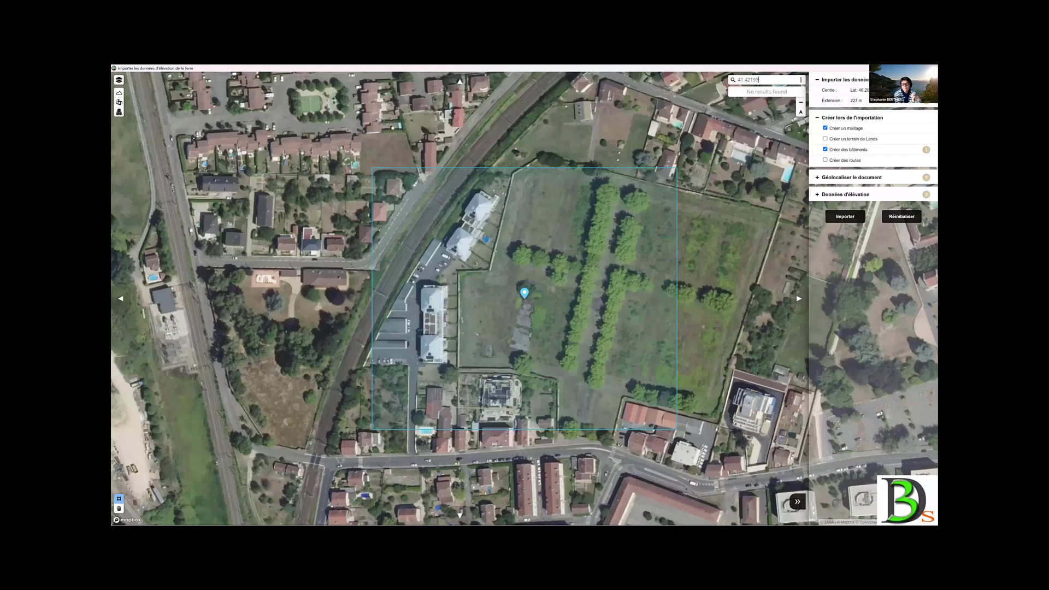
text(2)
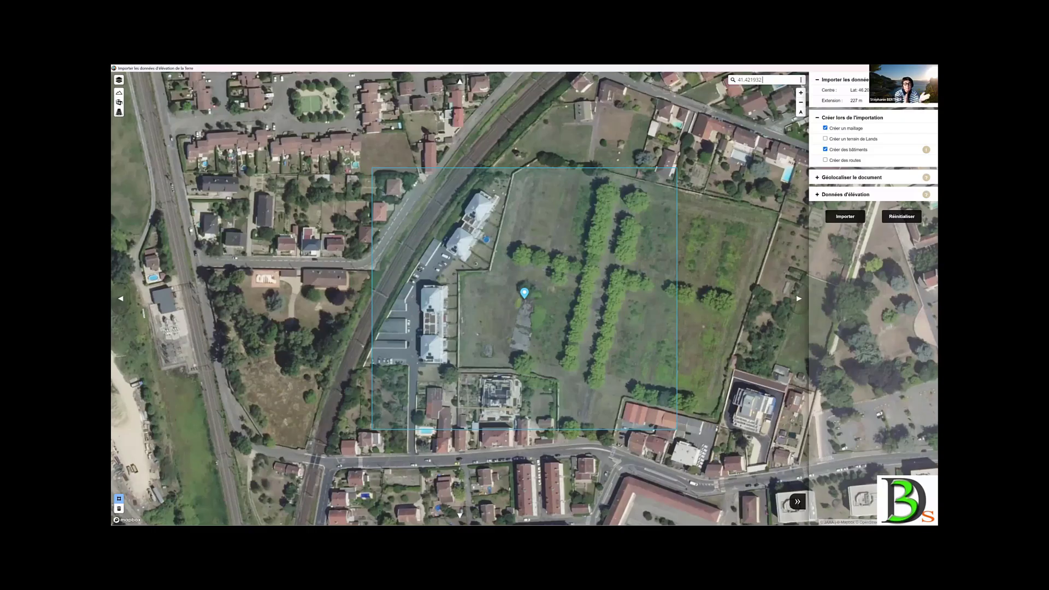
text( 2.165165)
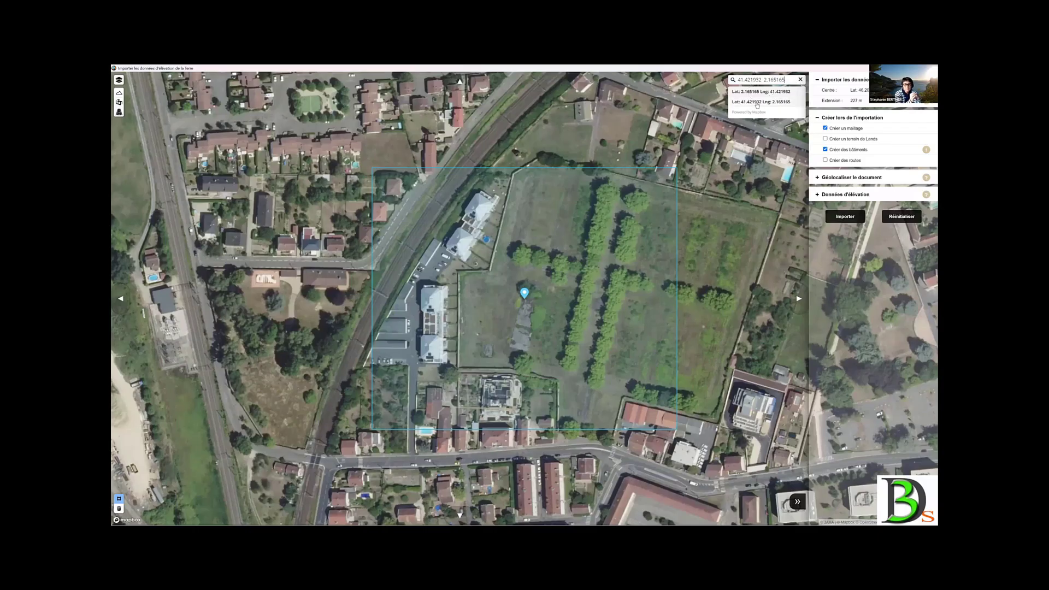
click(758, 103)
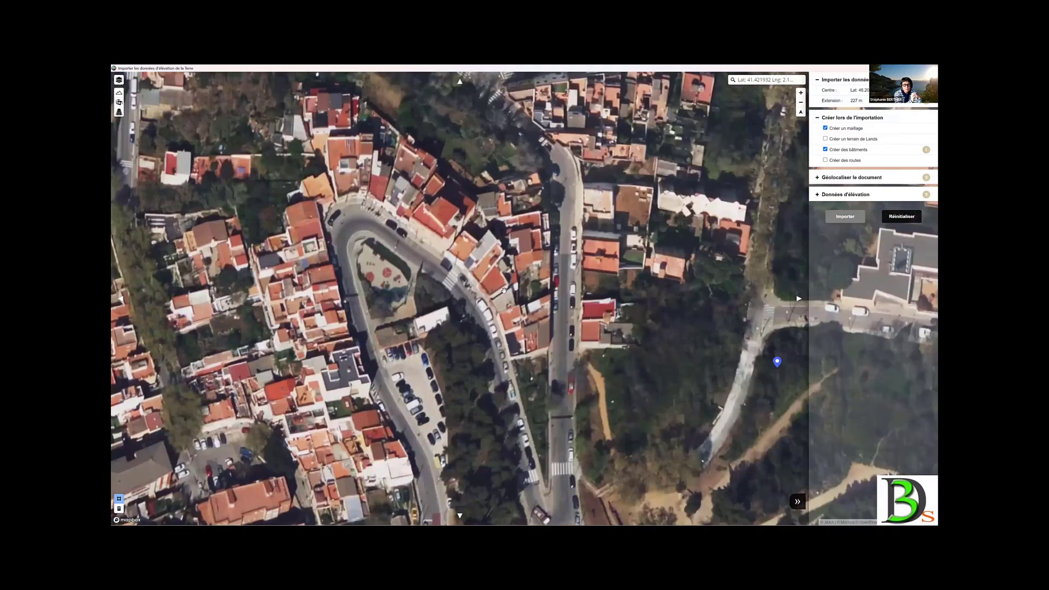
Import the area around the hairpin bend as a mesh, Lands terrain and buildings, geolocated at the imported map's centre
click(819, 179)
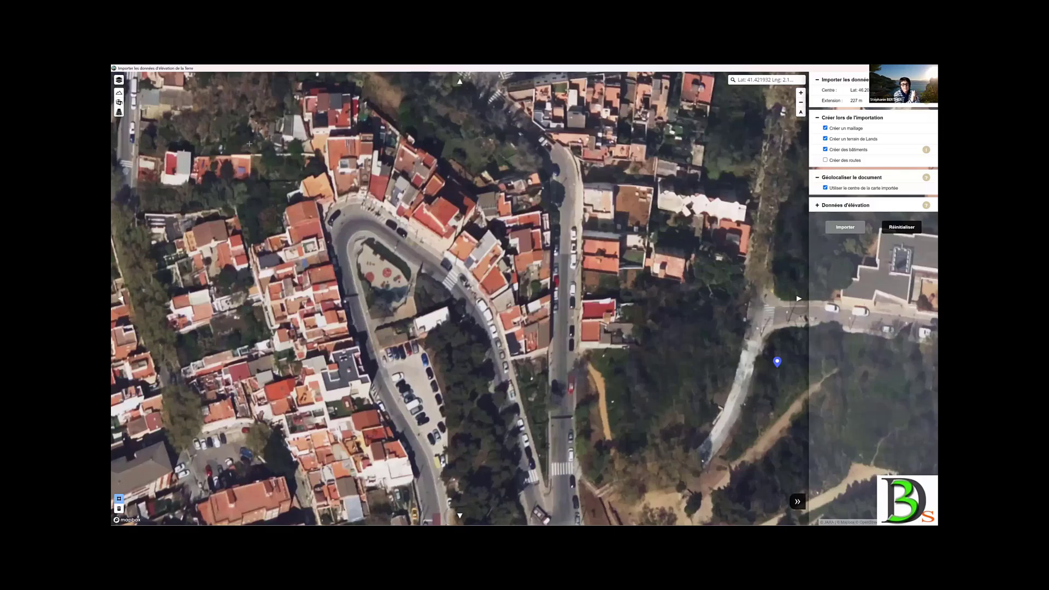
drag(235, 160, 538, 399)
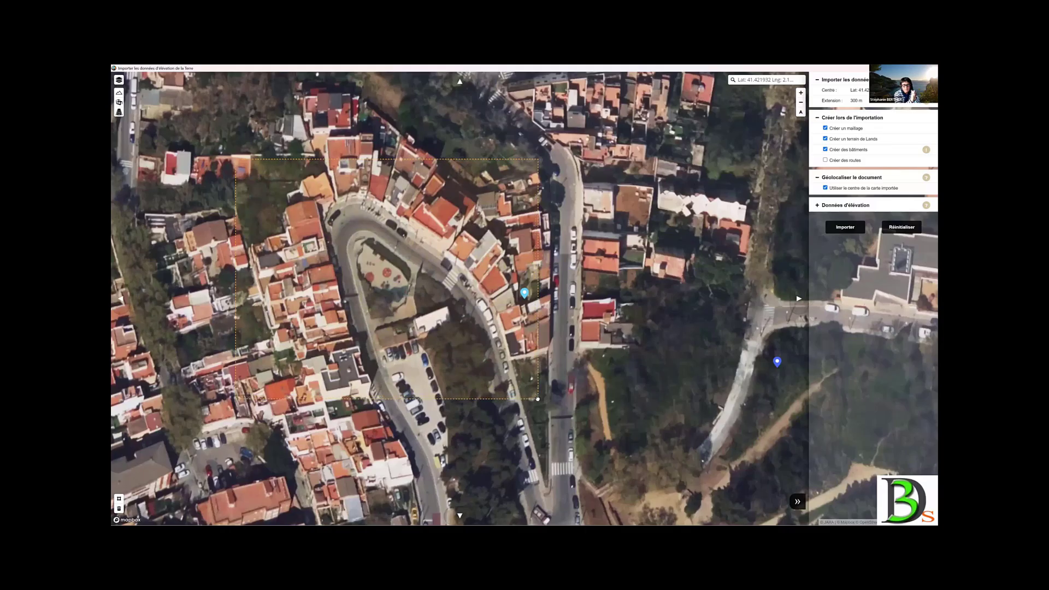
drag(538, 399, 538, 399)
mouse_move(289, 169)
mouse_down()
mouse_move(541, 384)
mouse_move(541, 398)
mouse_up()
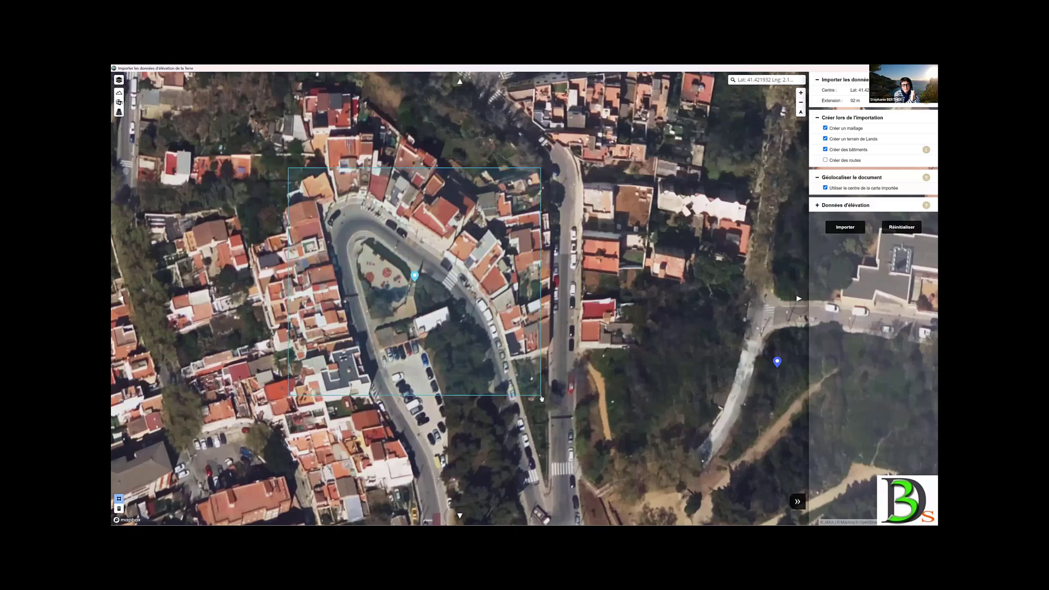
click(845, 227)
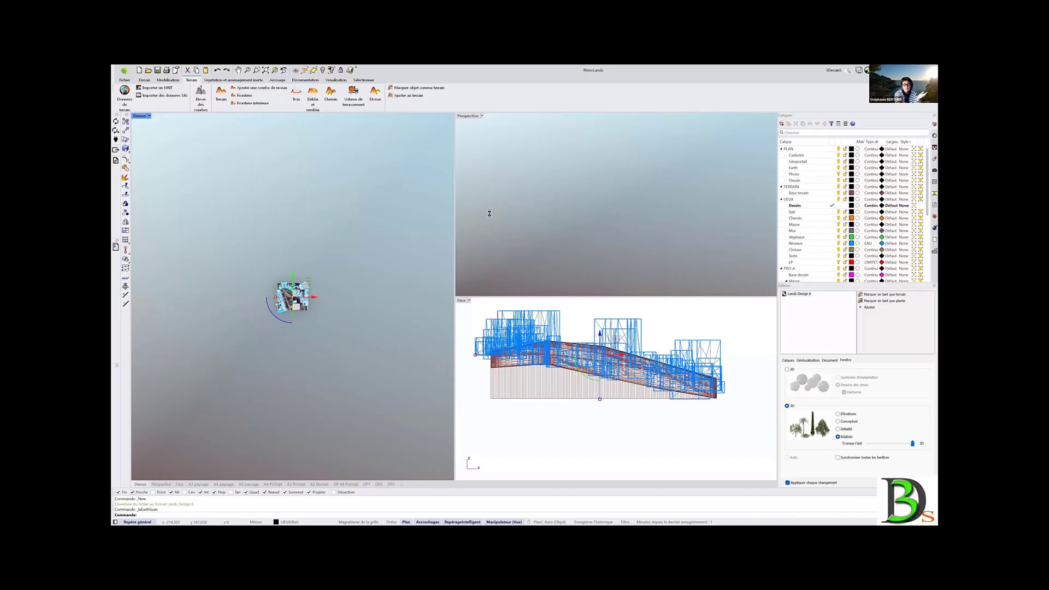
Fit the imported terrain and buildings in the perspective view and examine them from another angle
click(322, 279)
click(470, 117)
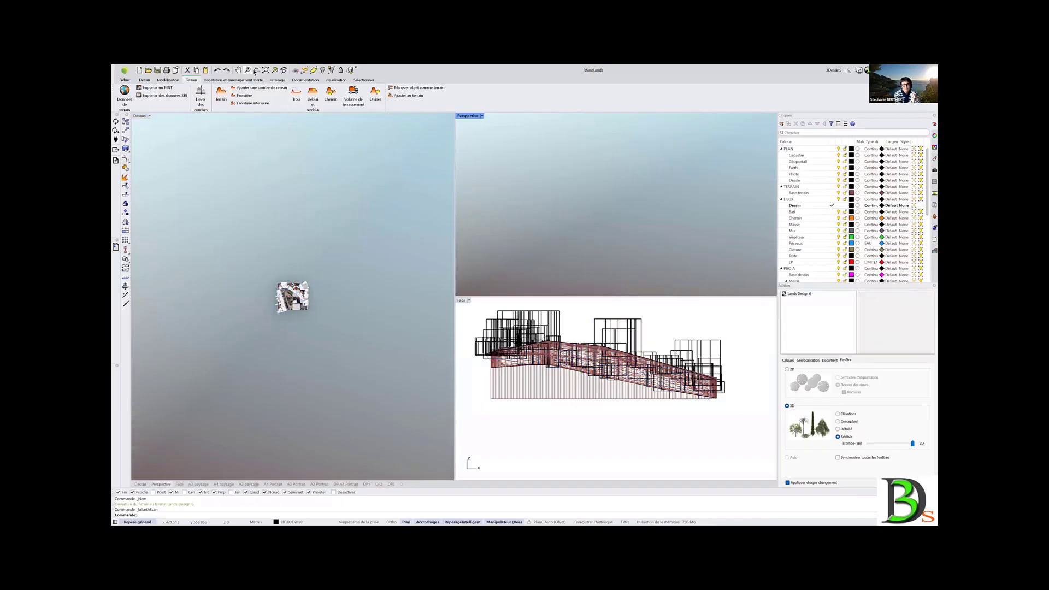
click(255, 71)
scroll(598, 242, up, 5)
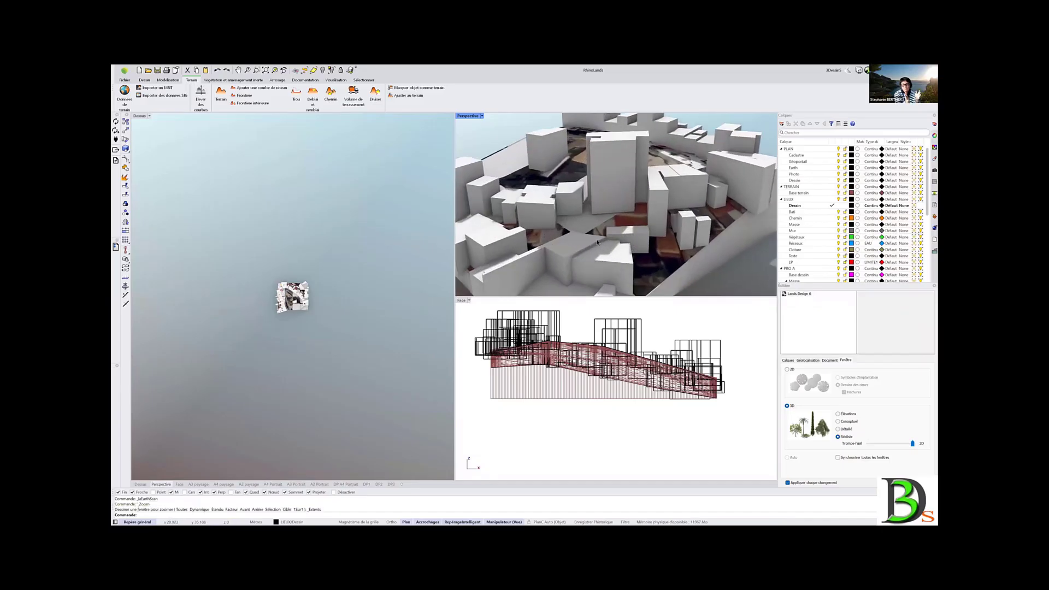
right_drag(598, 242, 675, 237)
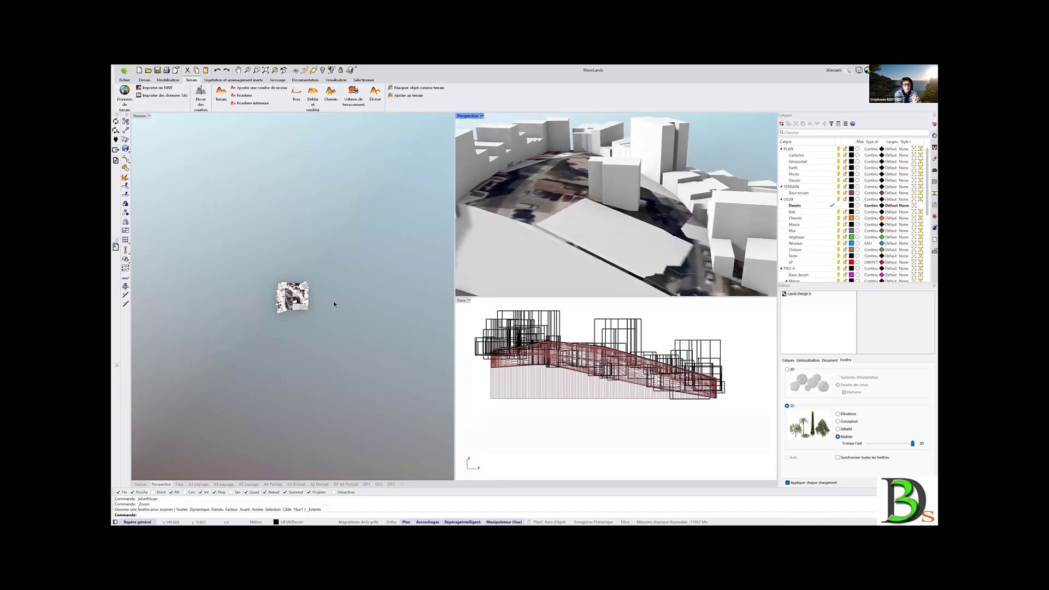
Move the aerial photo mesh to the Photo layer under PLAN and hide that layer
scroll(288, 298, up, 6)
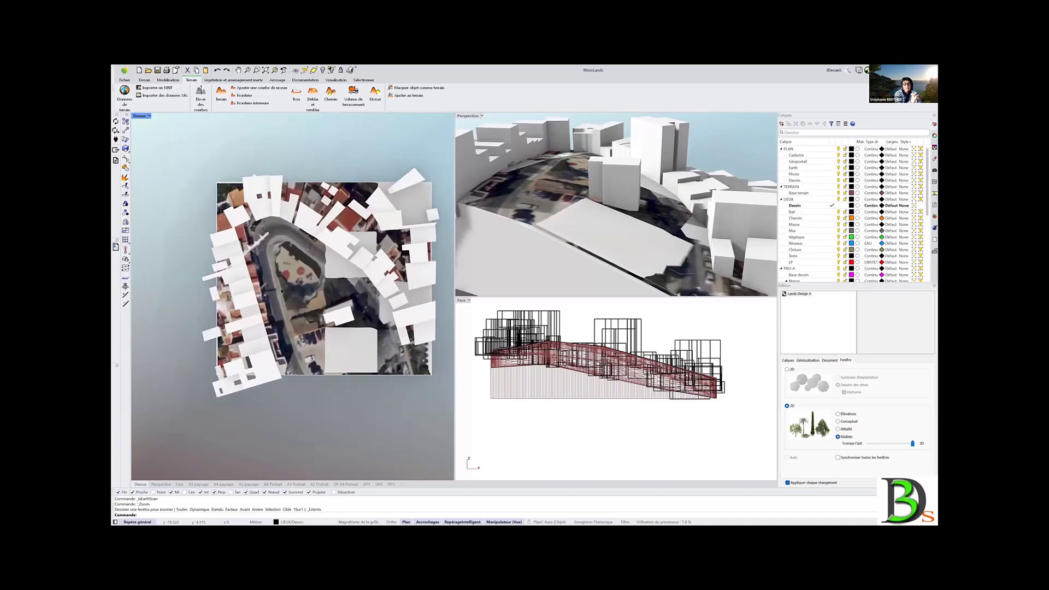
scroll(283, 290, up, 2)
click(301, 287)
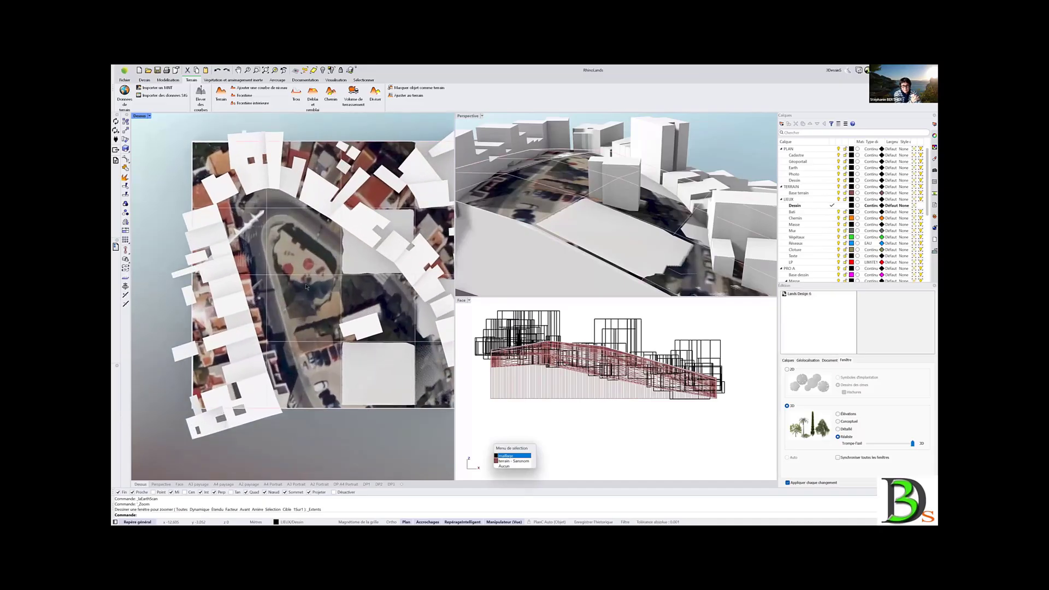
click(504, 457)
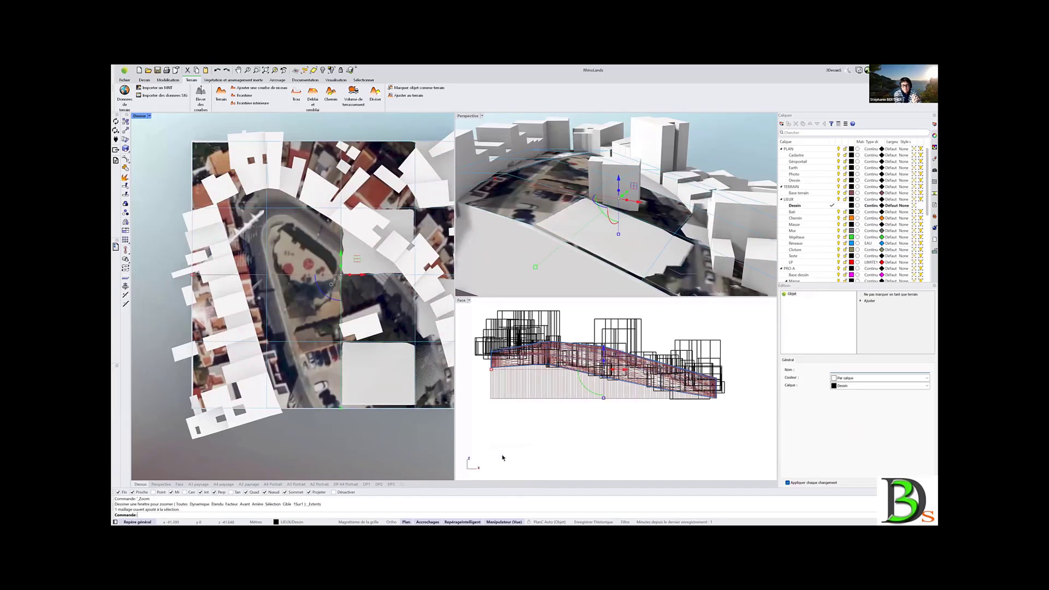
click(292, 522)
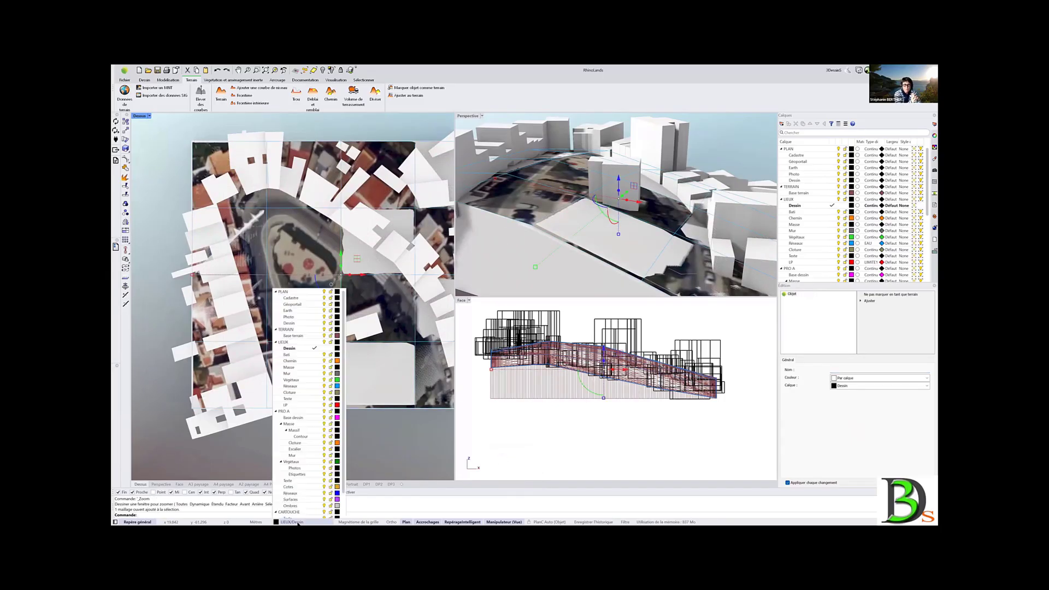
click(304, 317)
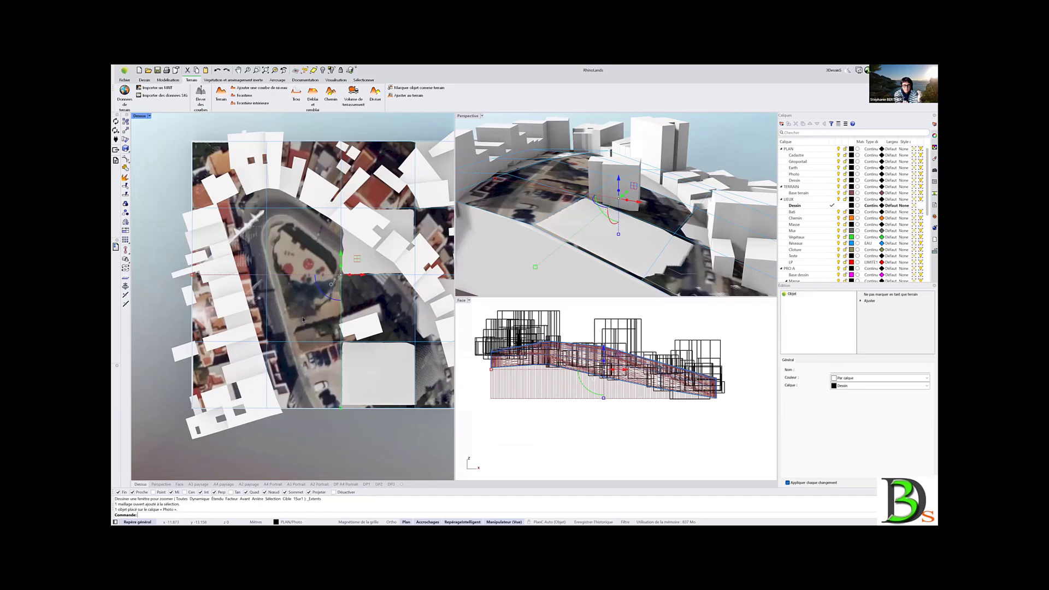
click(839, 174)
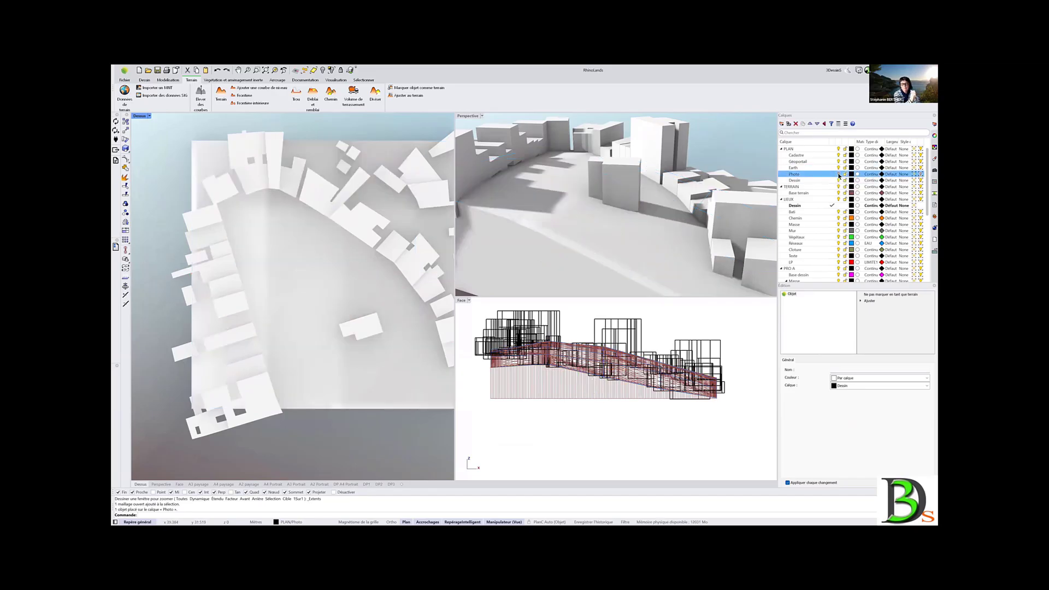
Select all objects on the Bati layer, deselect the row of buildings along the terrain's west and northwest edge, and delete the rest
right_drag(307, 309, 264, 336)
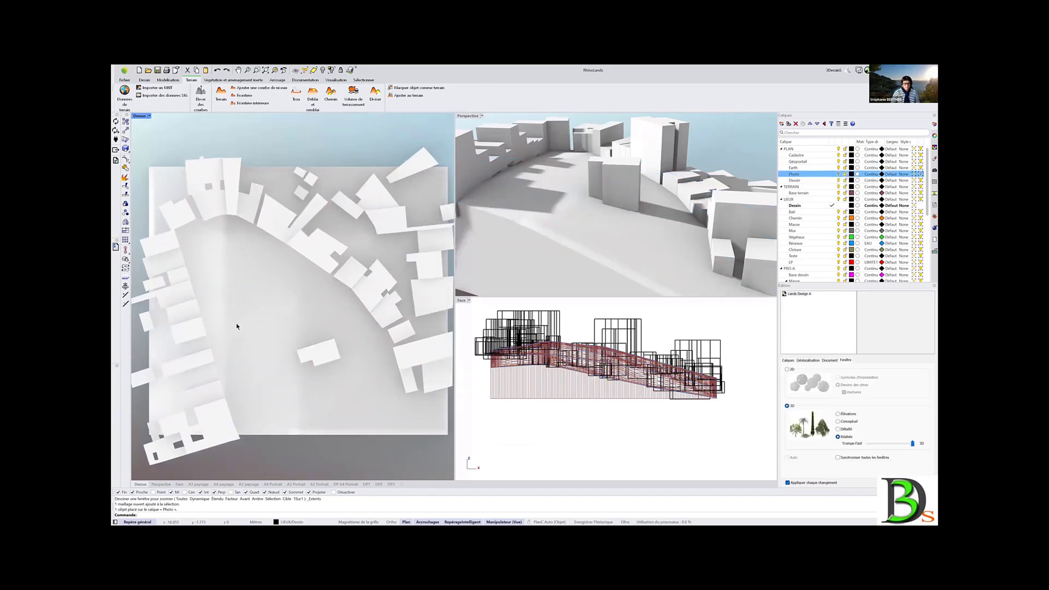
click(838, 212)
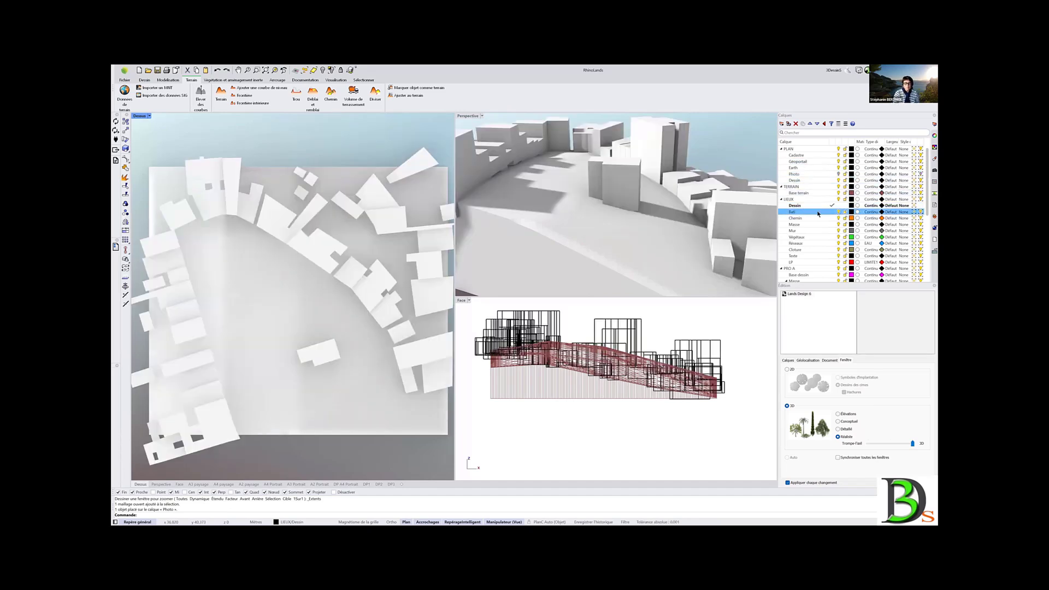
right_click(818, 213)
click(850, 225)
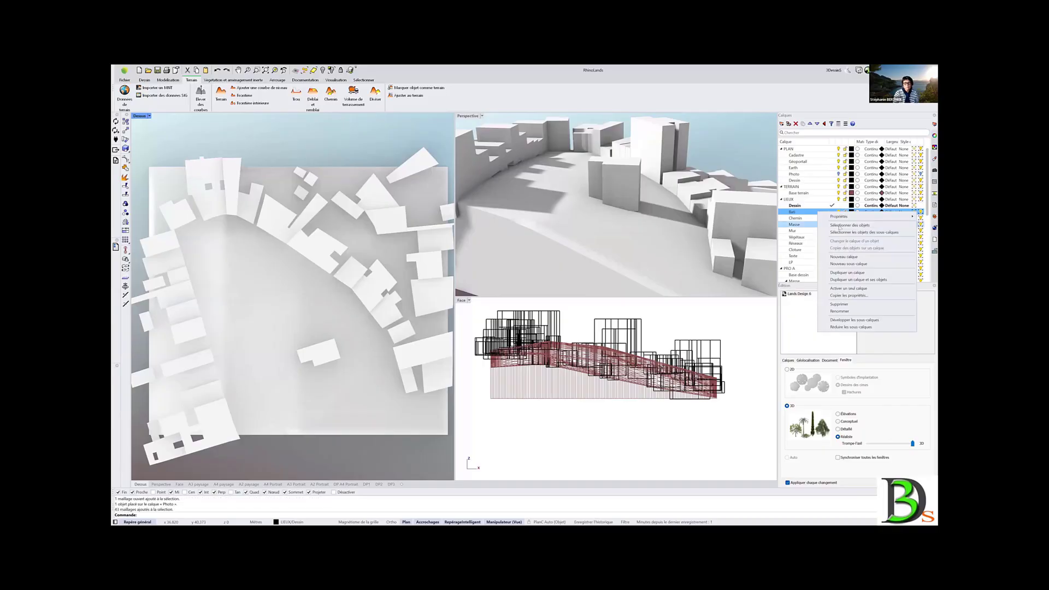
ctrl+click(217, 415)
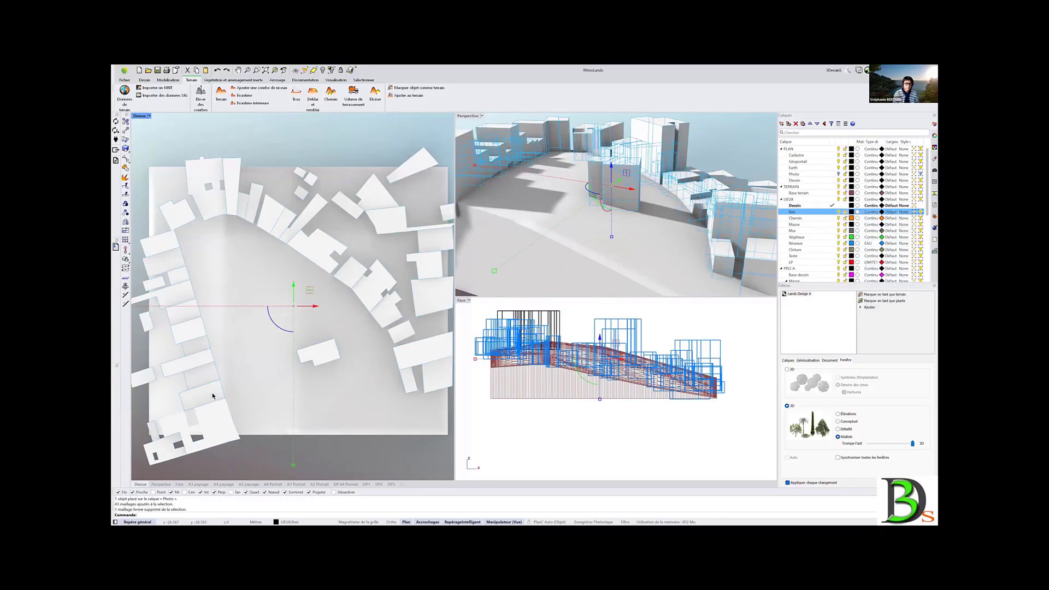
ctrl+click(213, 399)
ctrl+click(211, 377)
ctrl+click(200, 362)
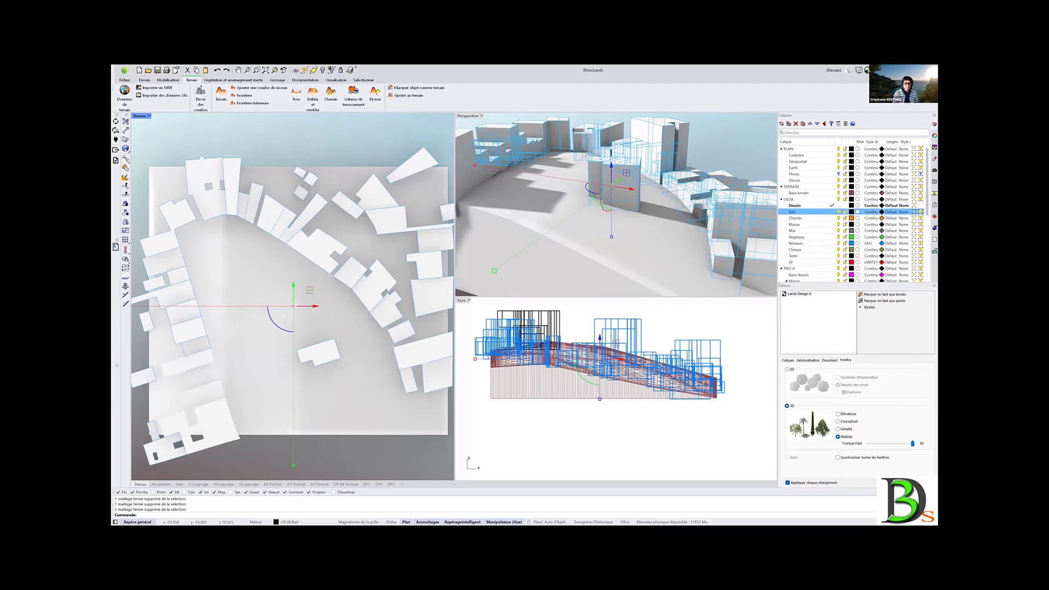
ctrl+click(195, 347)
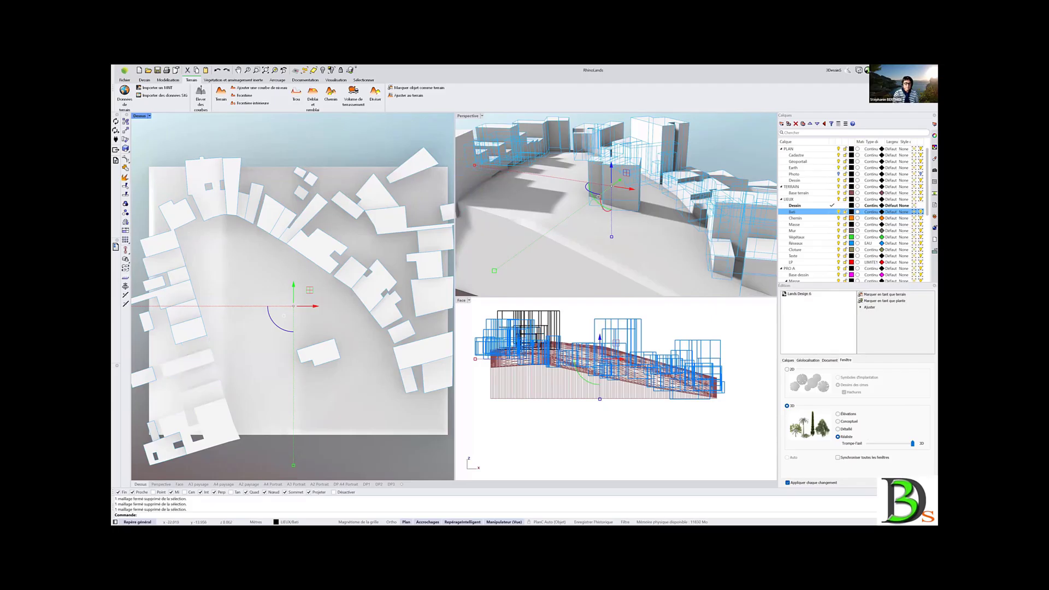
ctrl+click(188, 331)
ctrl+click(174, 309)
ctrl+click(175, 298)
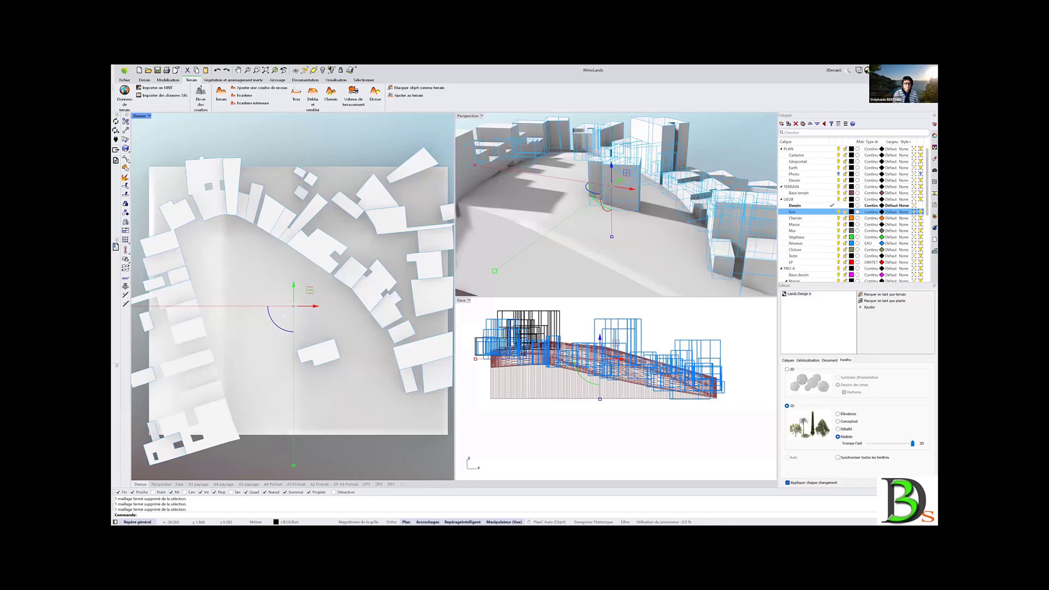
ctrl+click(176, 269)
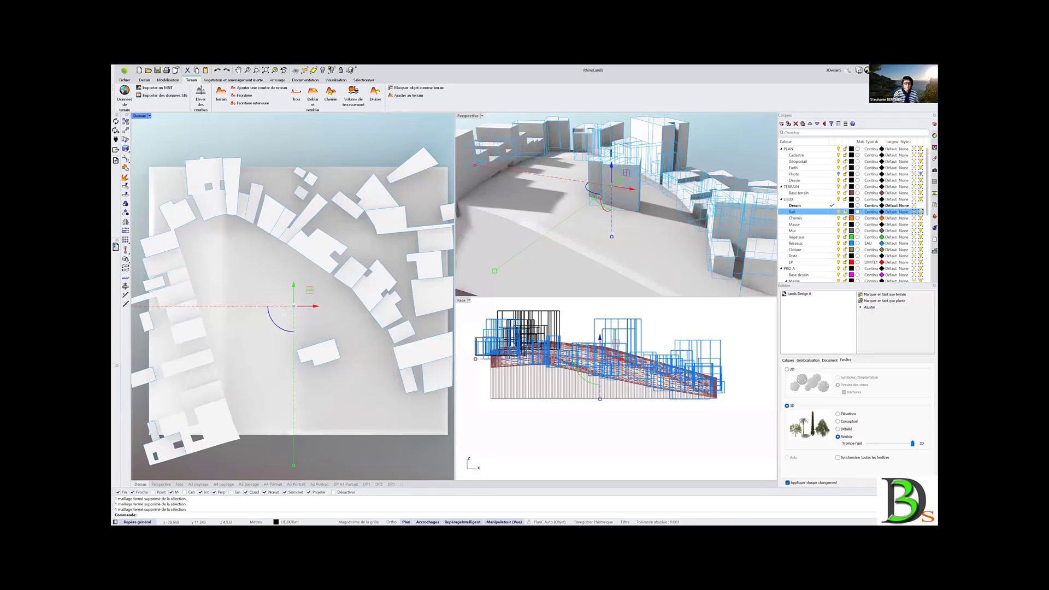
ctrl+click(167, 246)
ctrl+click(206, 210)
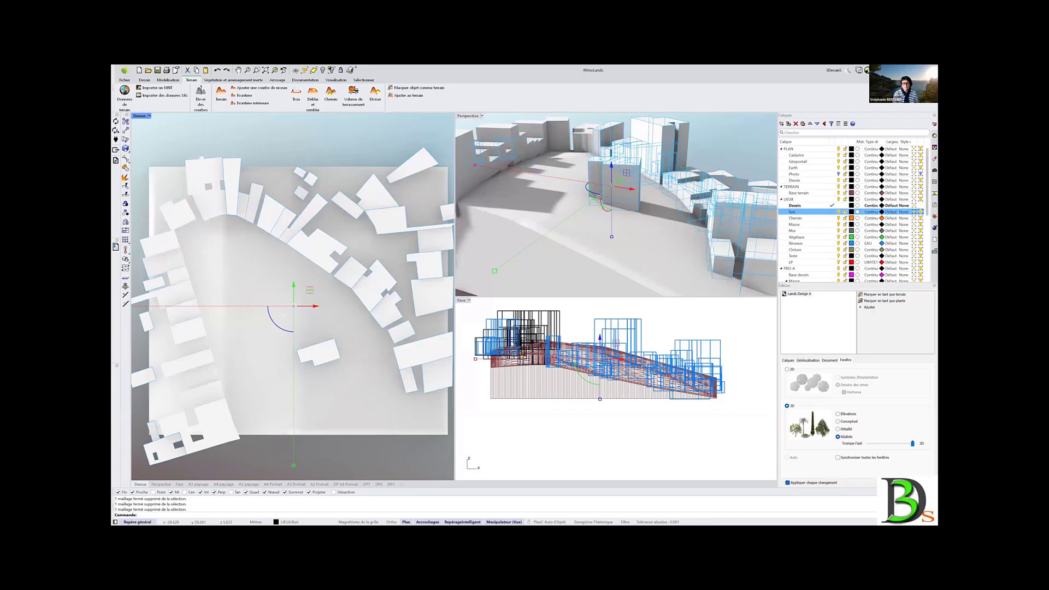
ctrl+click(230, 205)
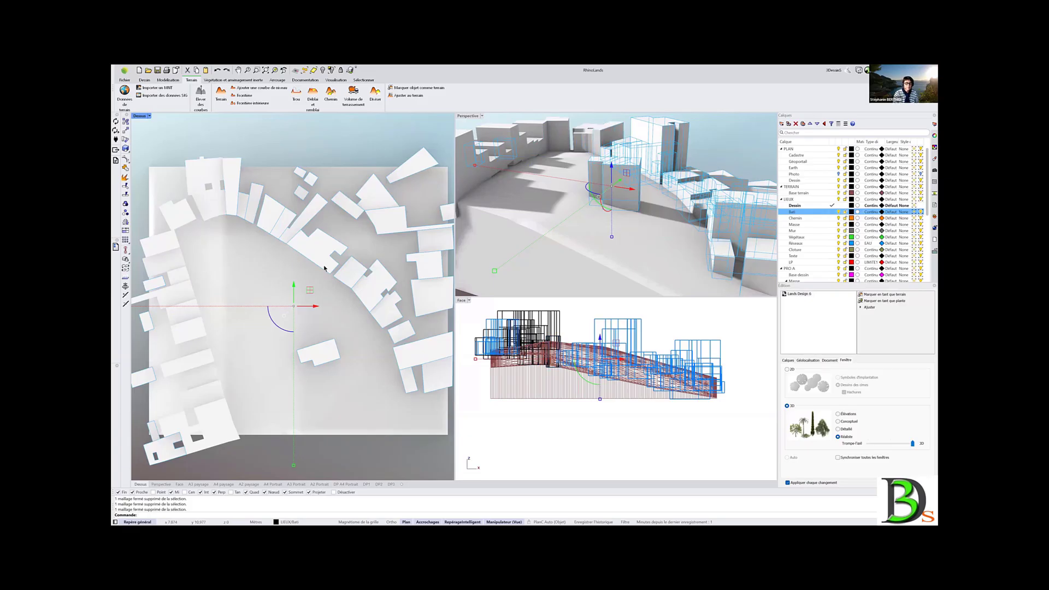
key(Delete)
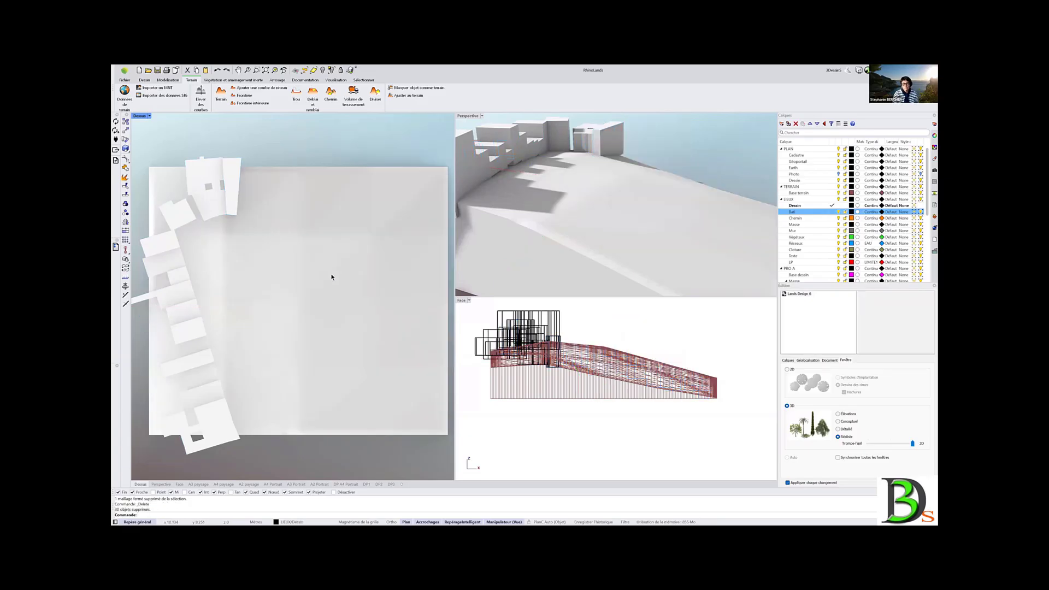
Assign the Gazon material to the terrain
scroll(368, 262, down, 2)
right_drag(585, 220, 525, 208)
scroll(533, 208, up, 8)
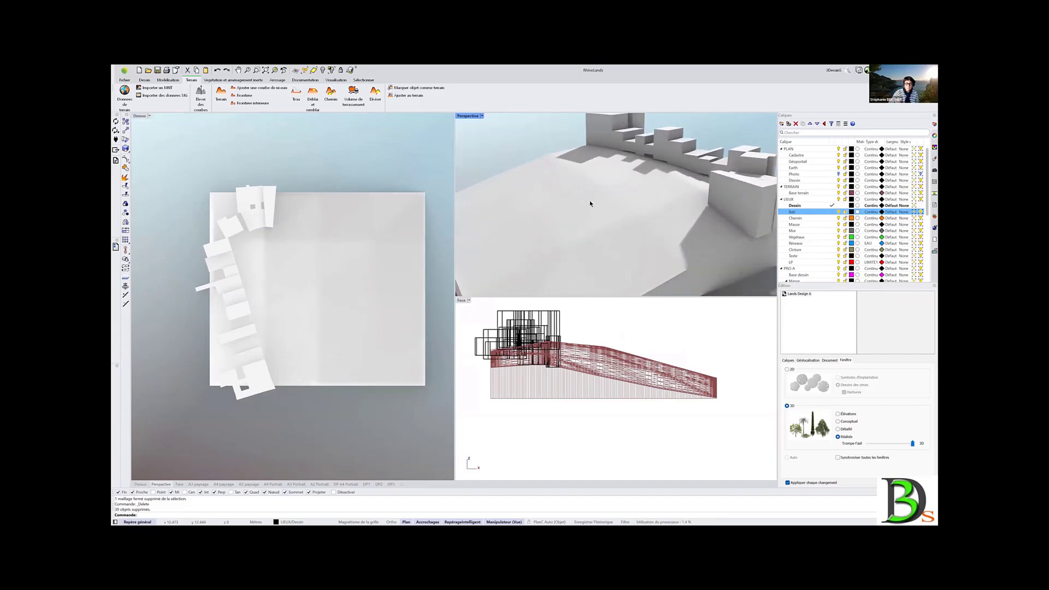
scroll(576, 222, down, 4)
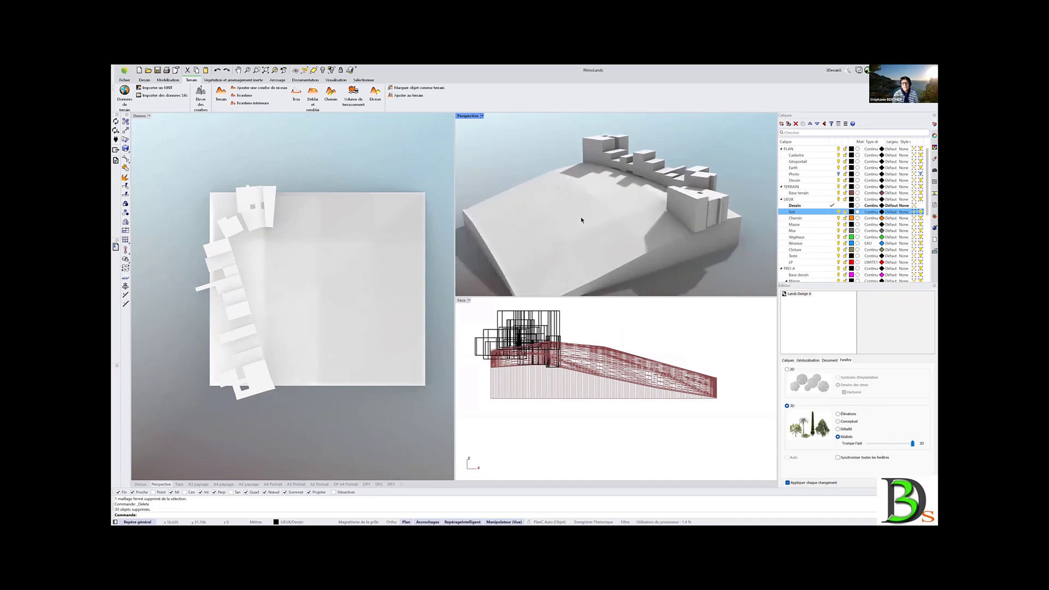
click(581, 220)
click(802, 360)
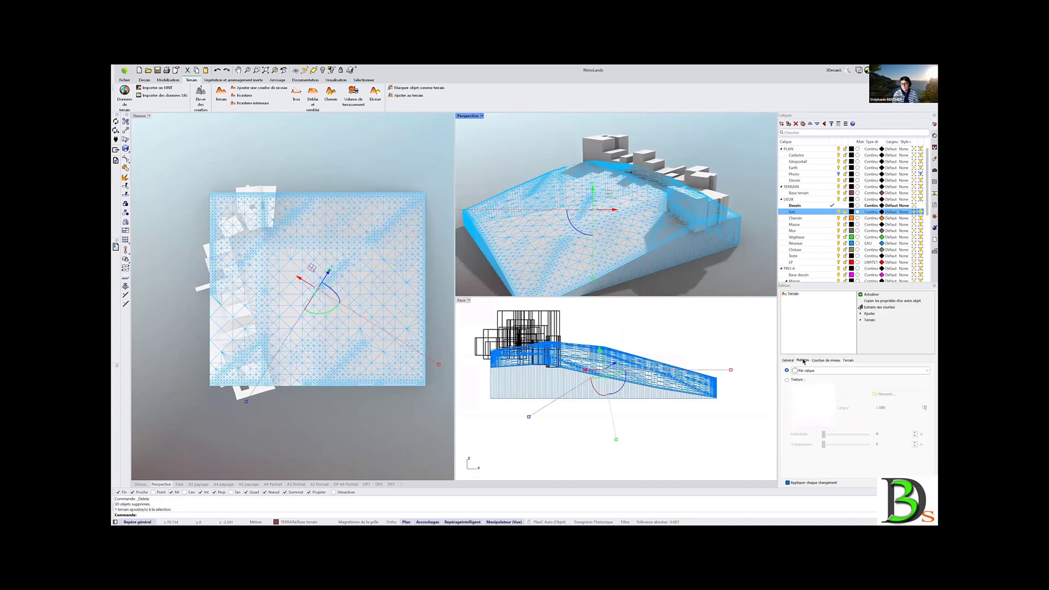
click(807, 372)
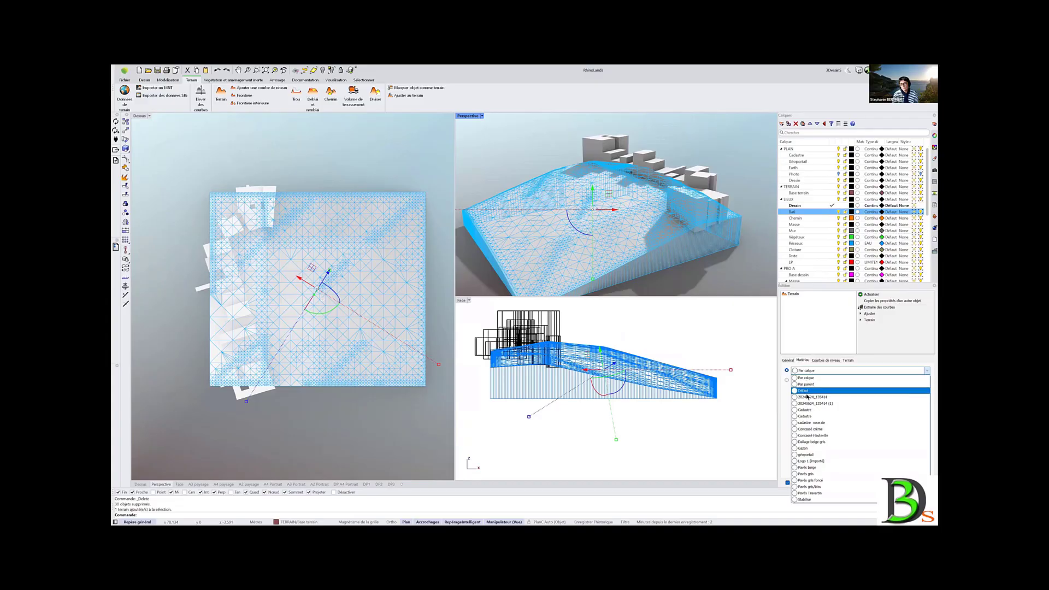
click(805, 448)
scroll(637, 236, up, 8)
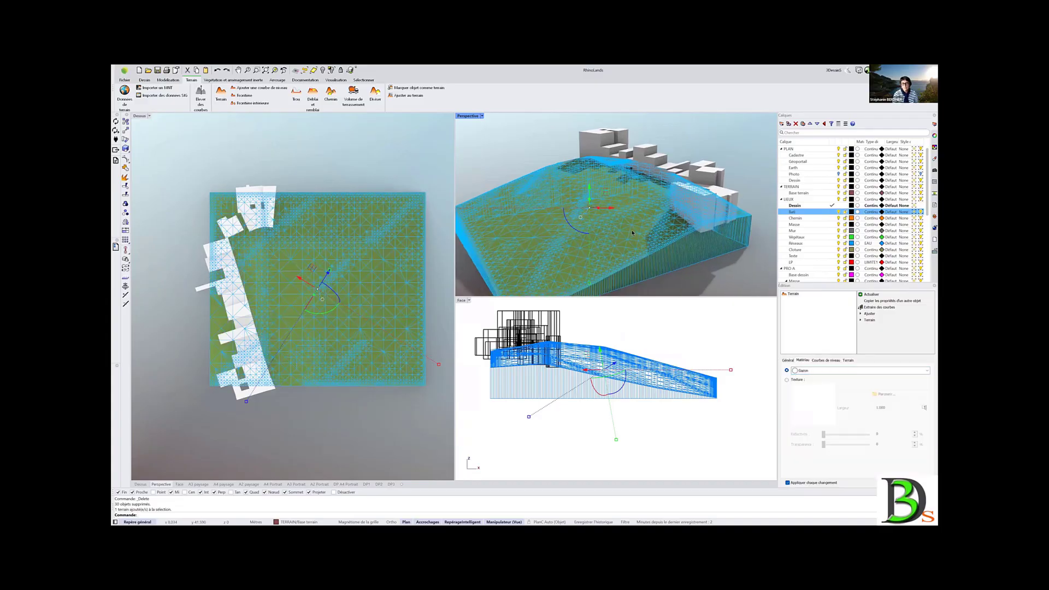
scroll(619, 259, down, 2)
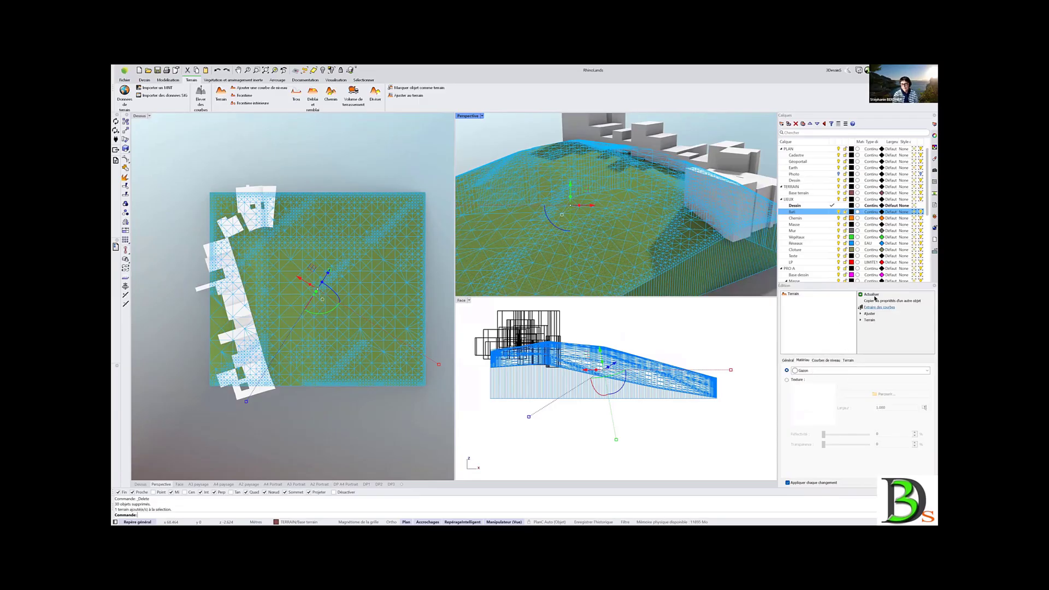
Set the mapping size of the Gazon material's colour texture to 5 so the grass scales to the terrain
click(935, 158)
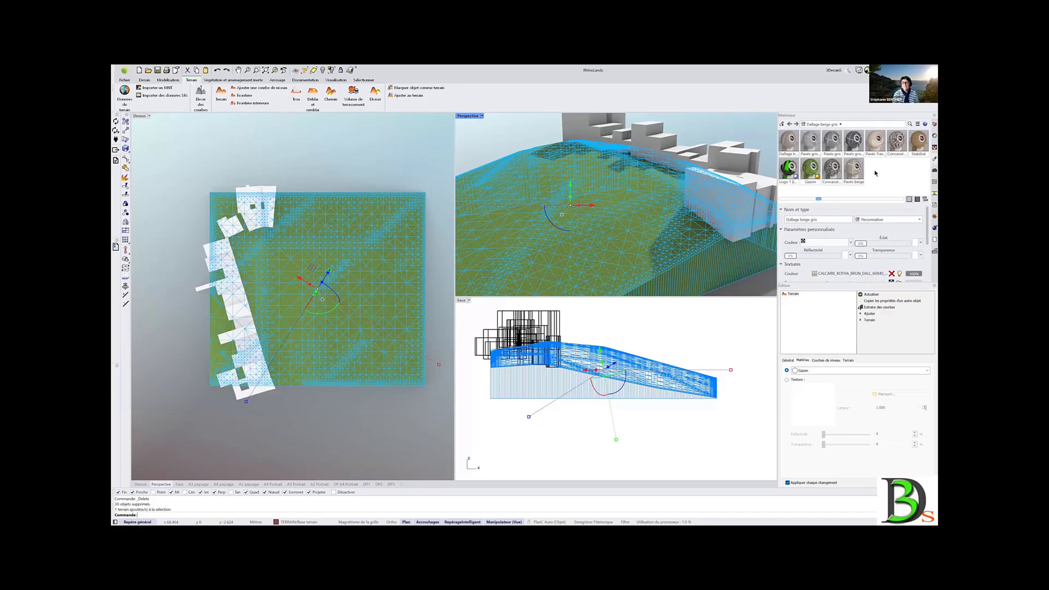
click(811, 169)
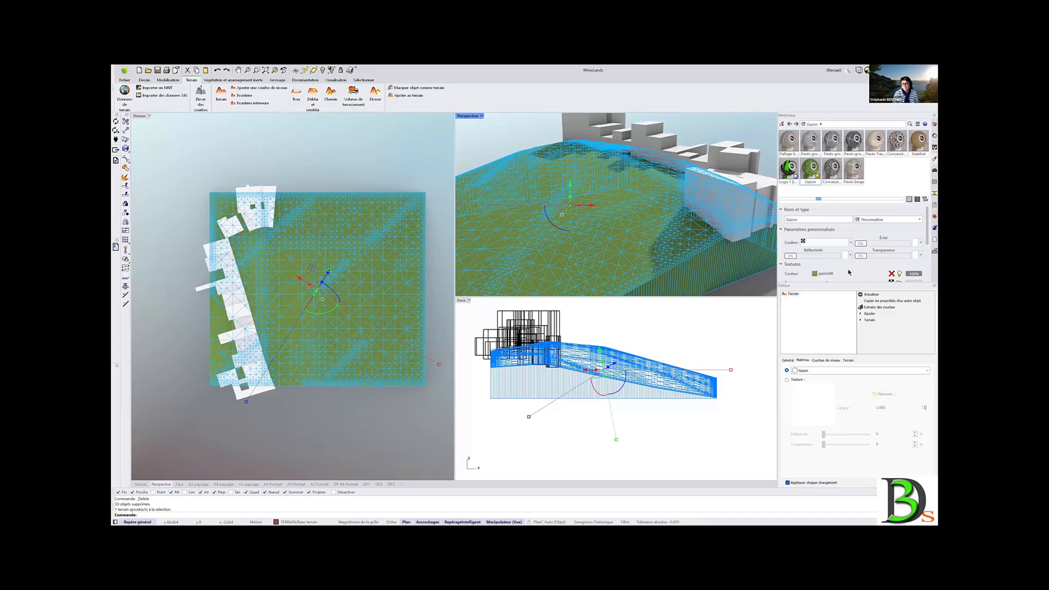
scroll(848, 272, down, 4)
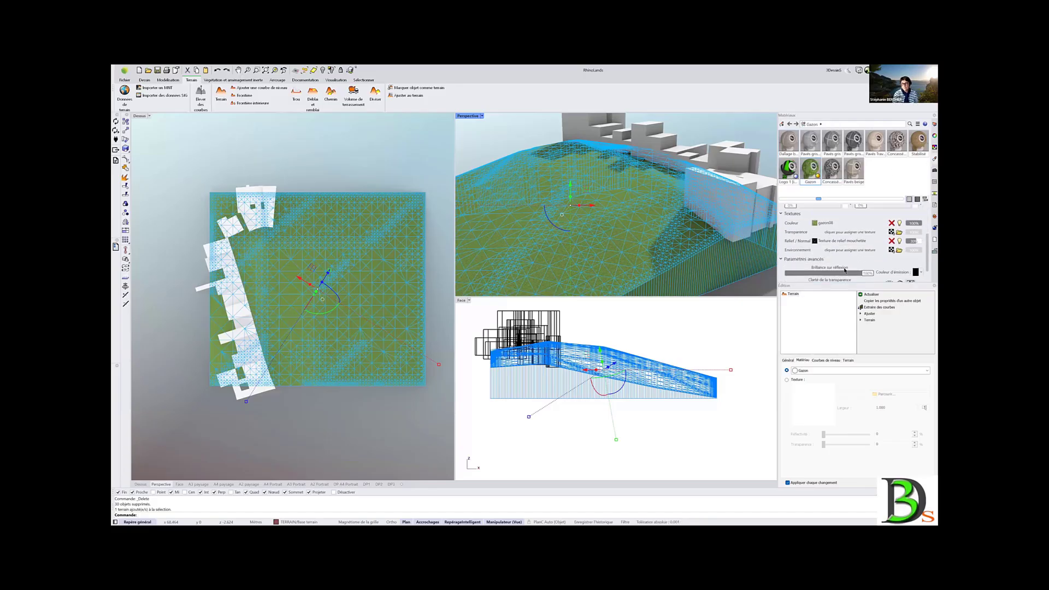
scroll(845, 269, up, 4)
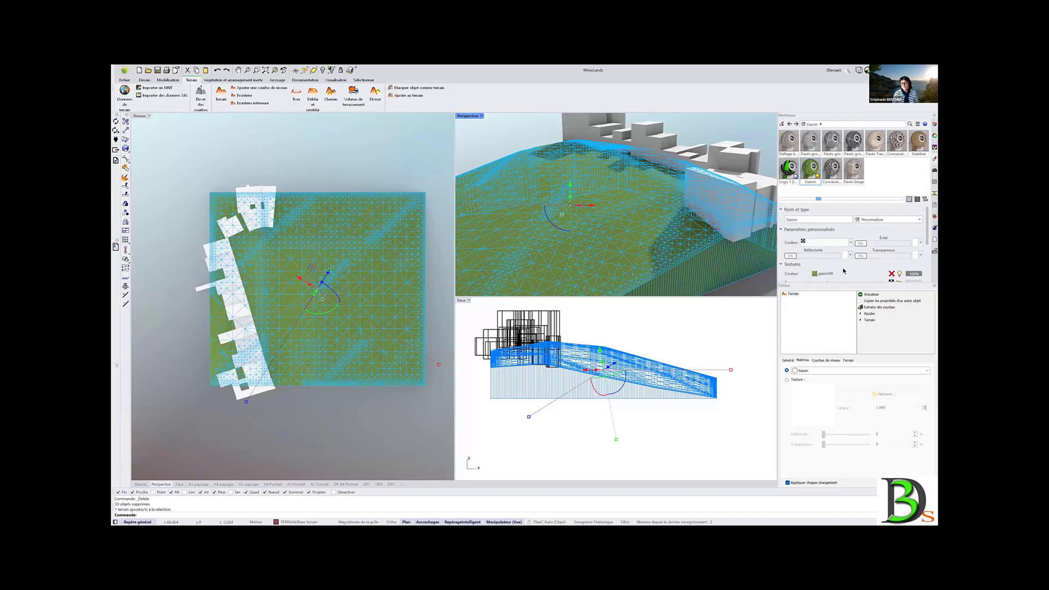
scroll(843, 270, down, 2)
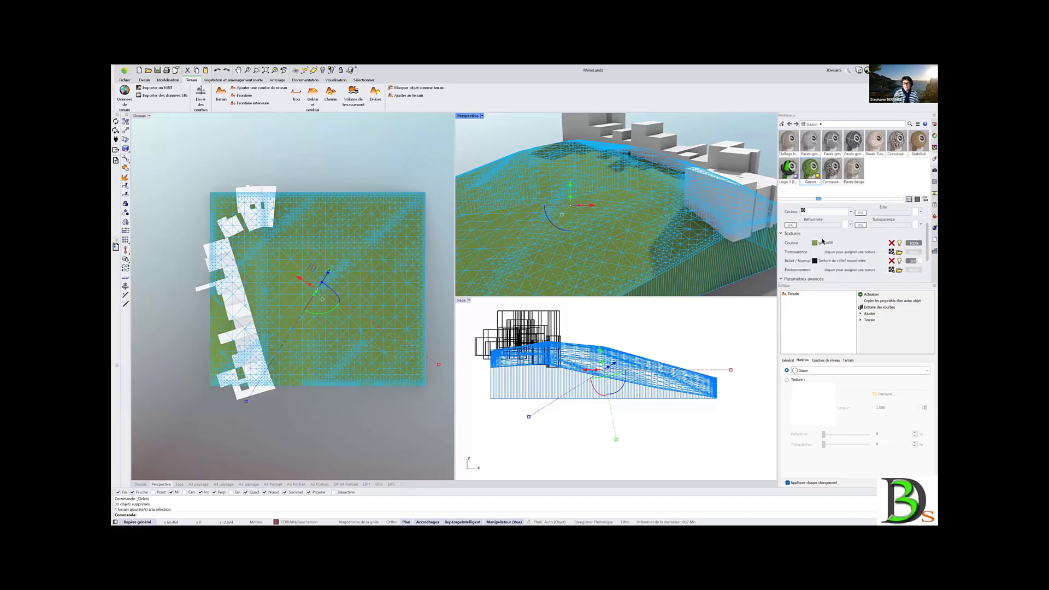
click(823, 244)
scroll(868, 256, down, 2)
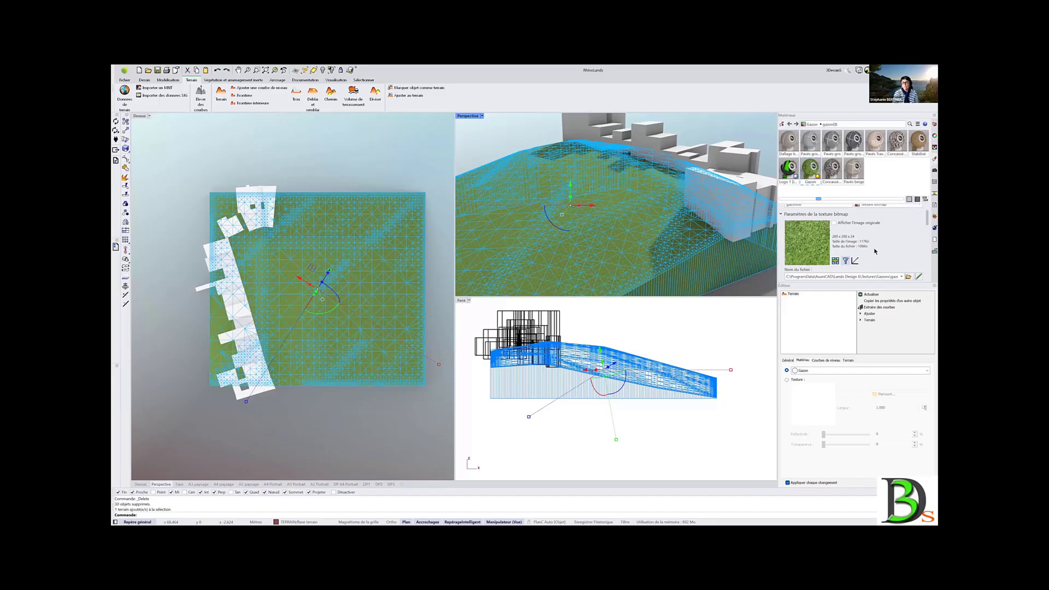
scroll(861, 260, down, 2)
click(802, 253)
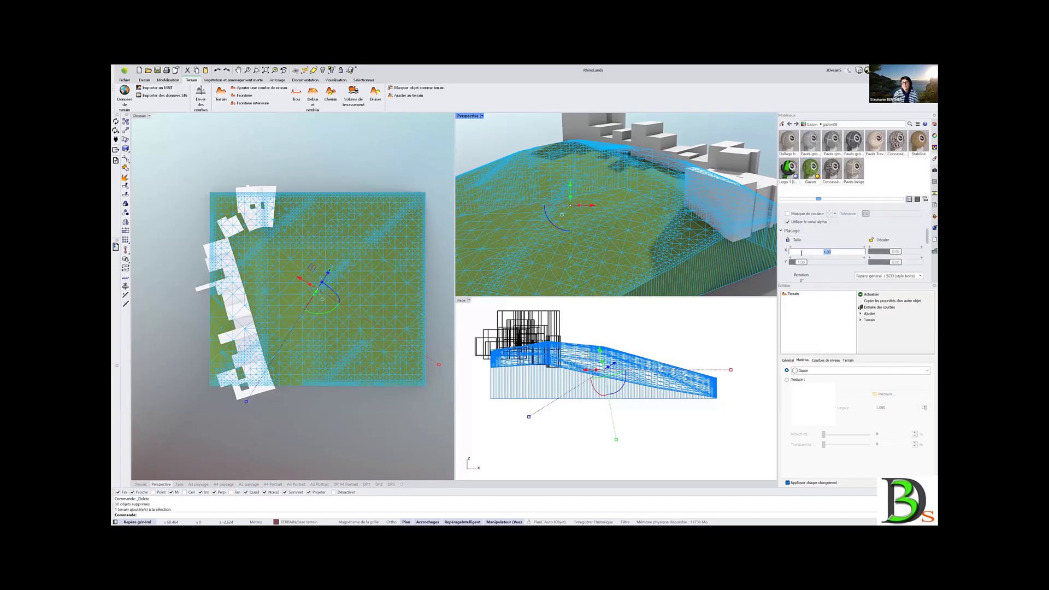
text(5)
click(836, 233)
click(518, 132)
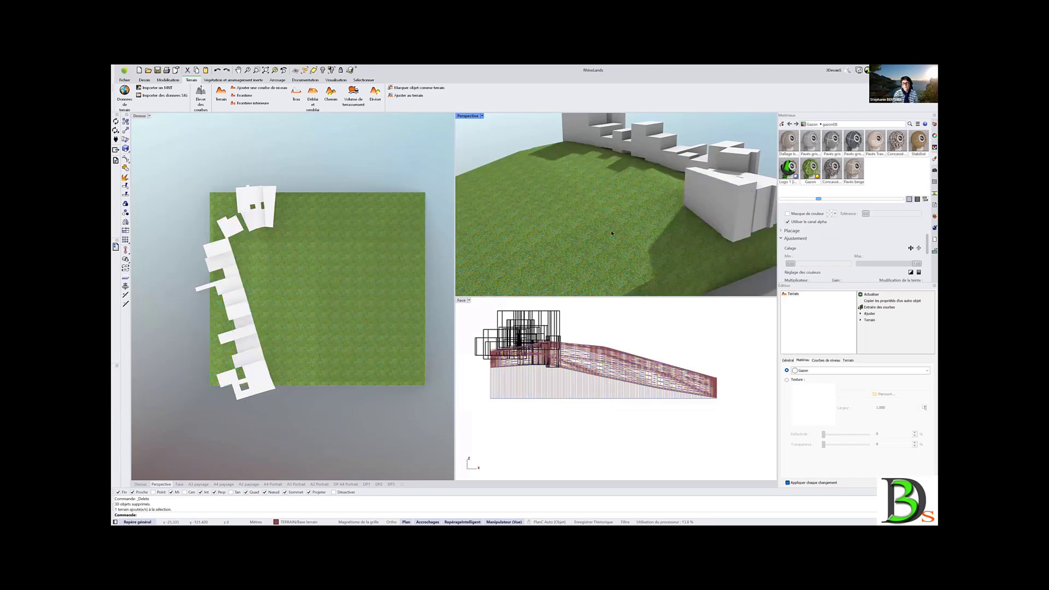
scroll(612, 234, down, 5)
right_drag(612, 235, 671, 236)
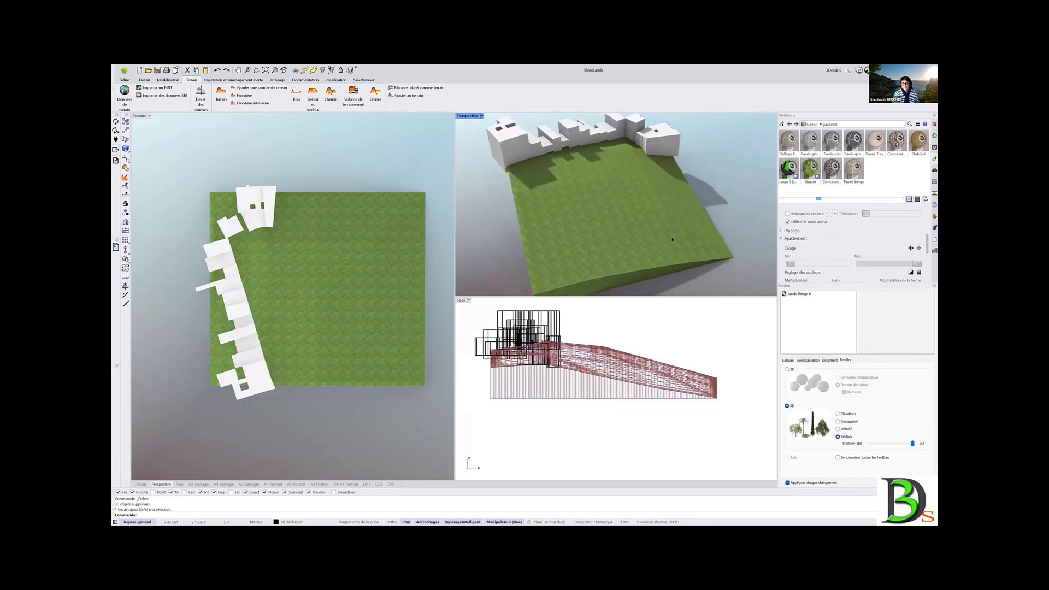
scroll(662, 238, up, 10)
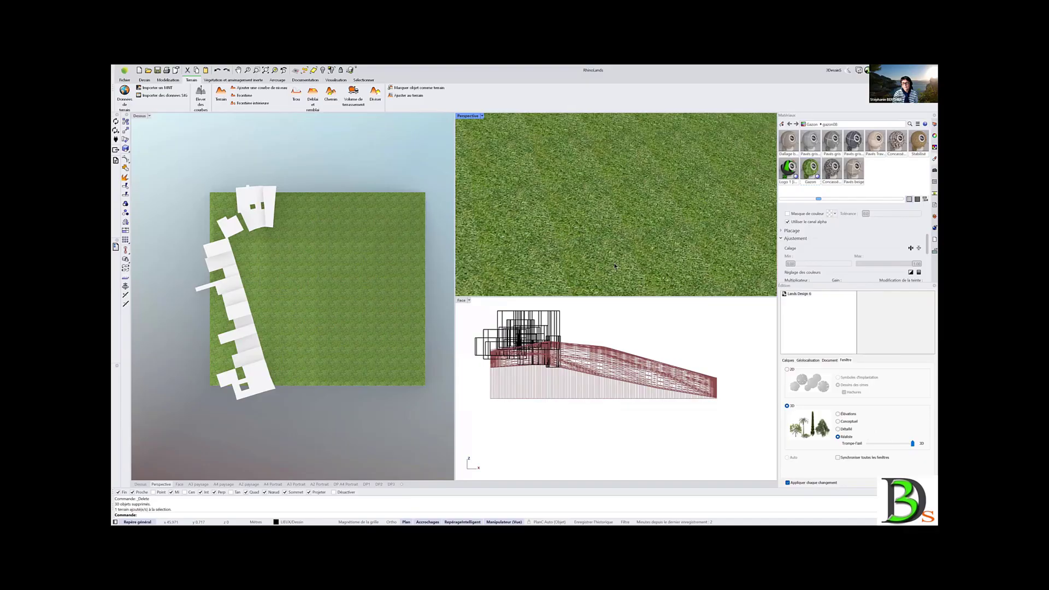
scroll(616, 256, down, 10)
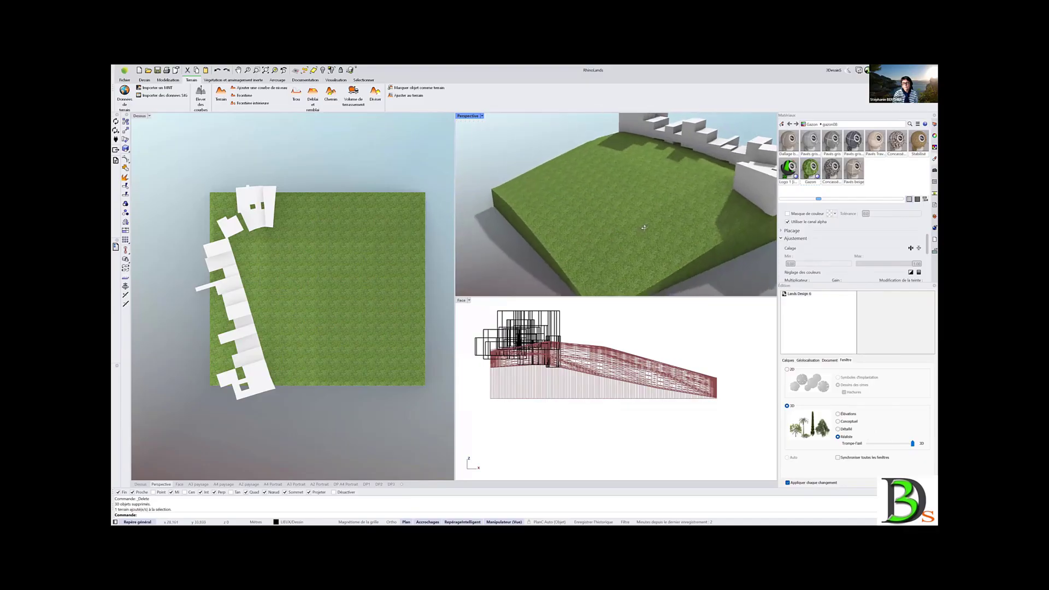
right_drag(644, 227, 628, 202)
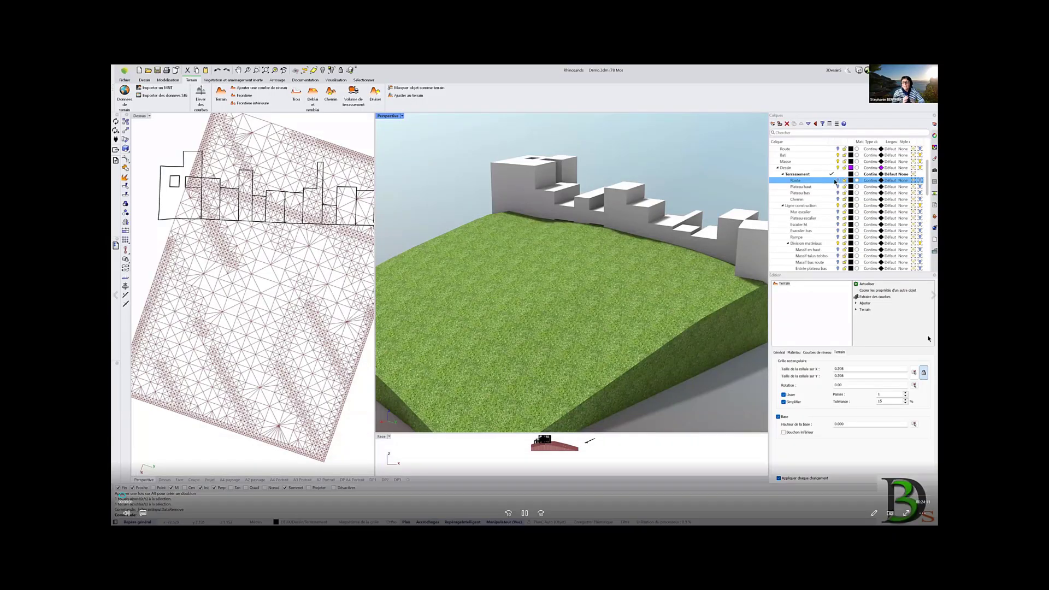
Show the Route layer under Terrassement and add a path to the terrain along the road curve, 5.00 wide with a slope angle of 45
click(837, 181)
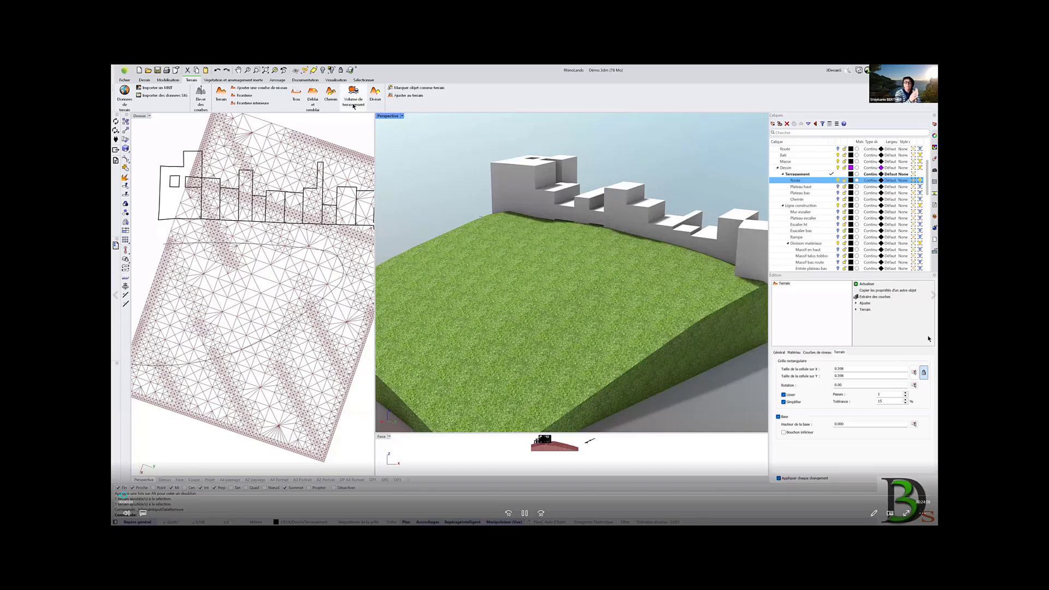
click(331, 94)
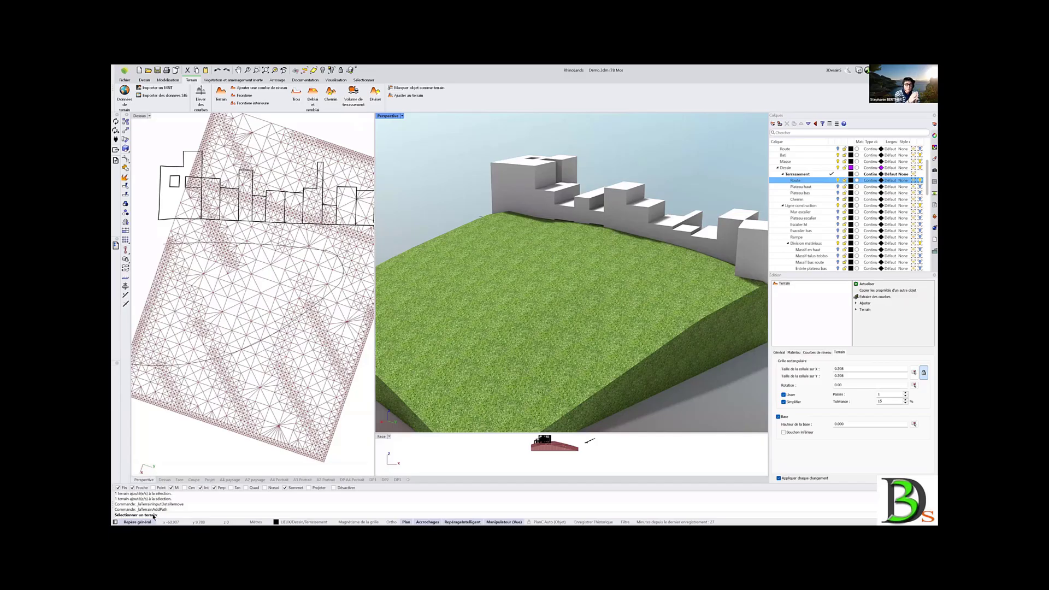
click(435, 270)
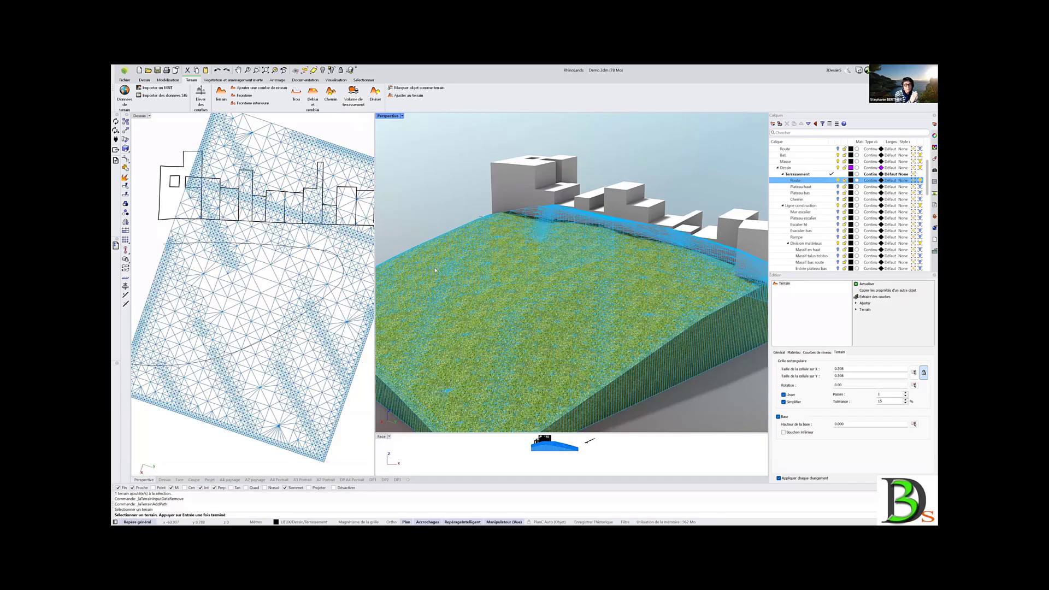
key(Return)
key(Return)
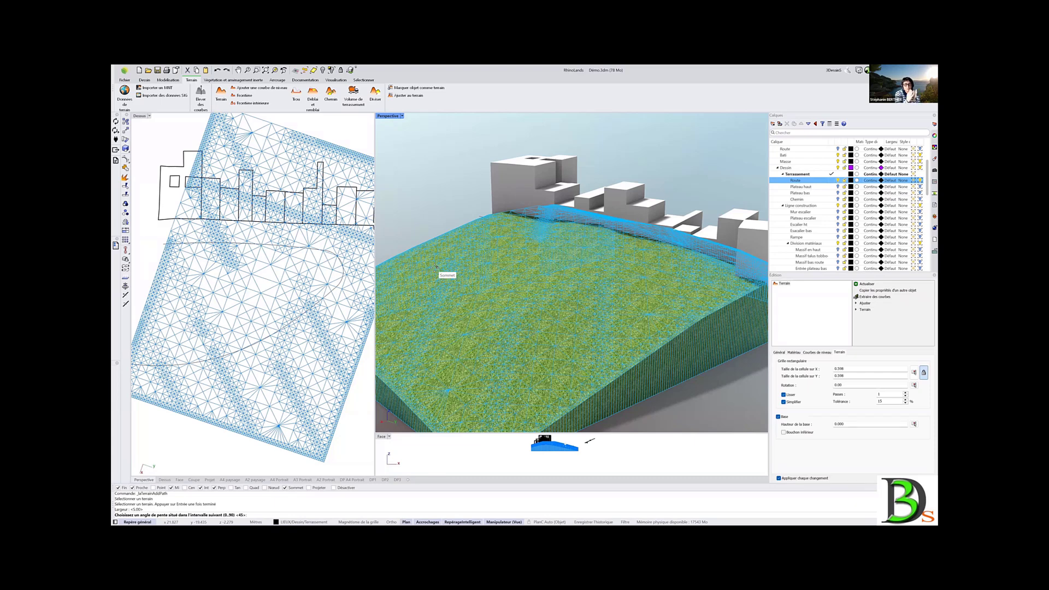
key(Return)
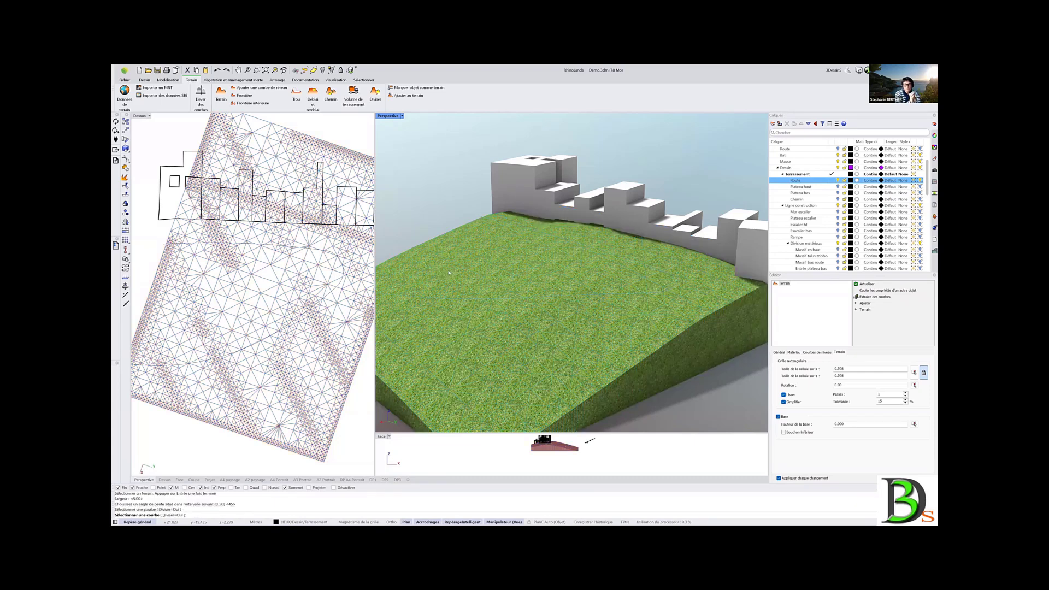
key(Return)
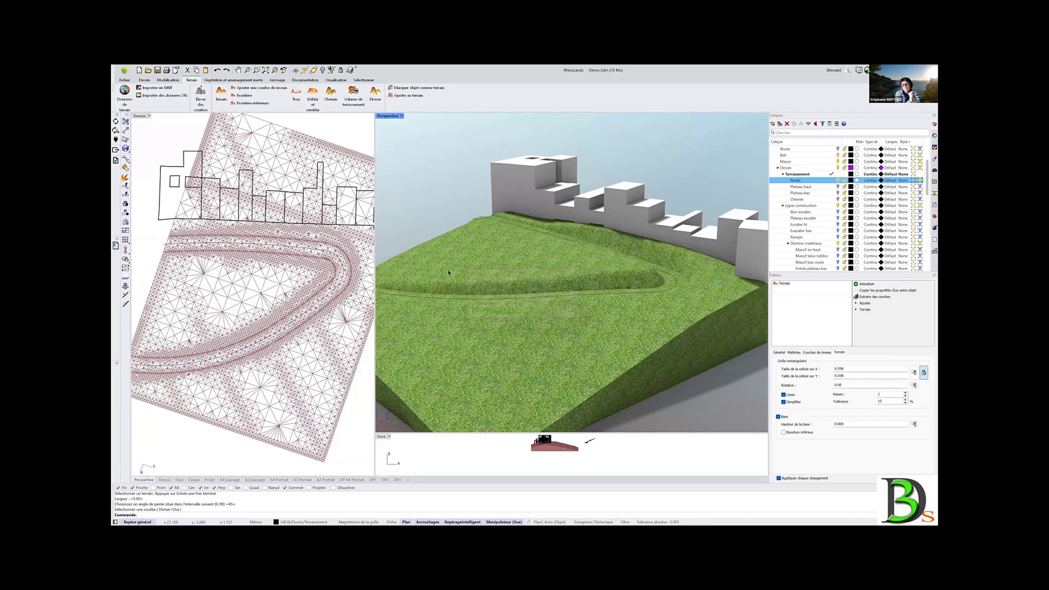
Rename the road path in the terrain's earthworks as Voirie
click(539, 341)
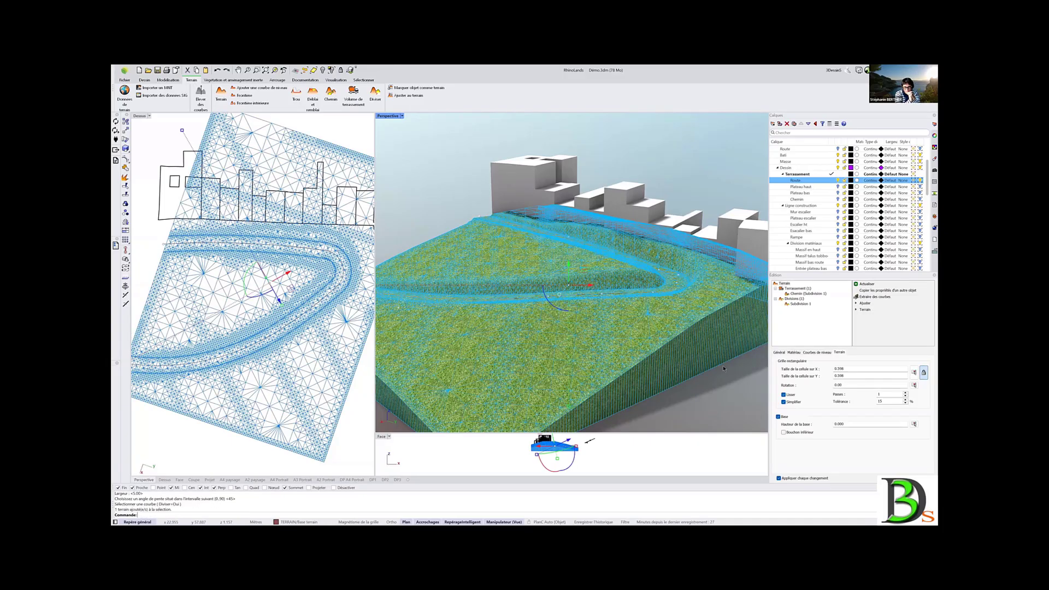
click(808, 293)
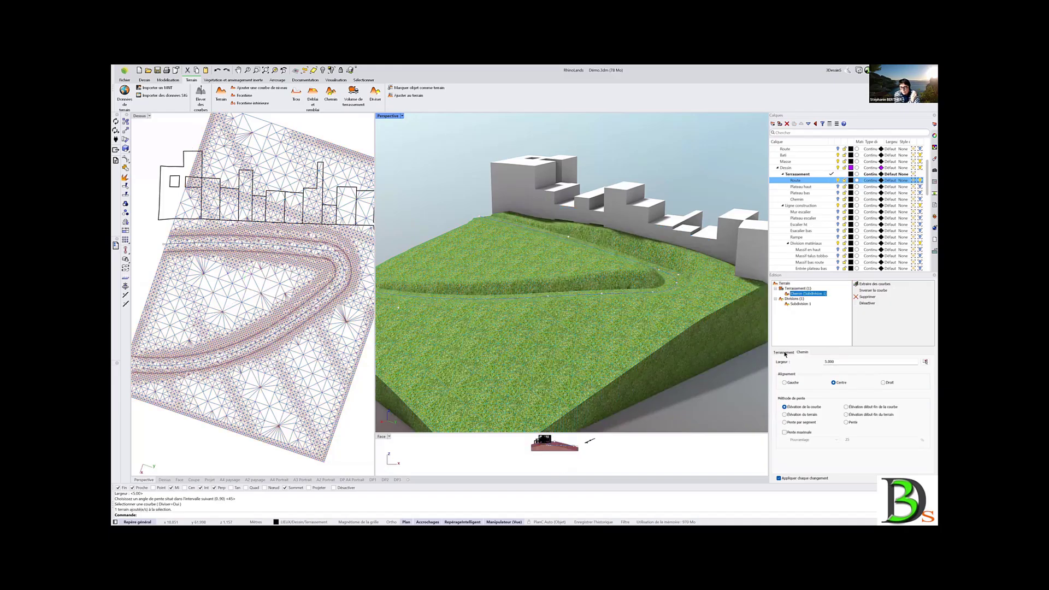
click(784, 353)
click(779, 362)
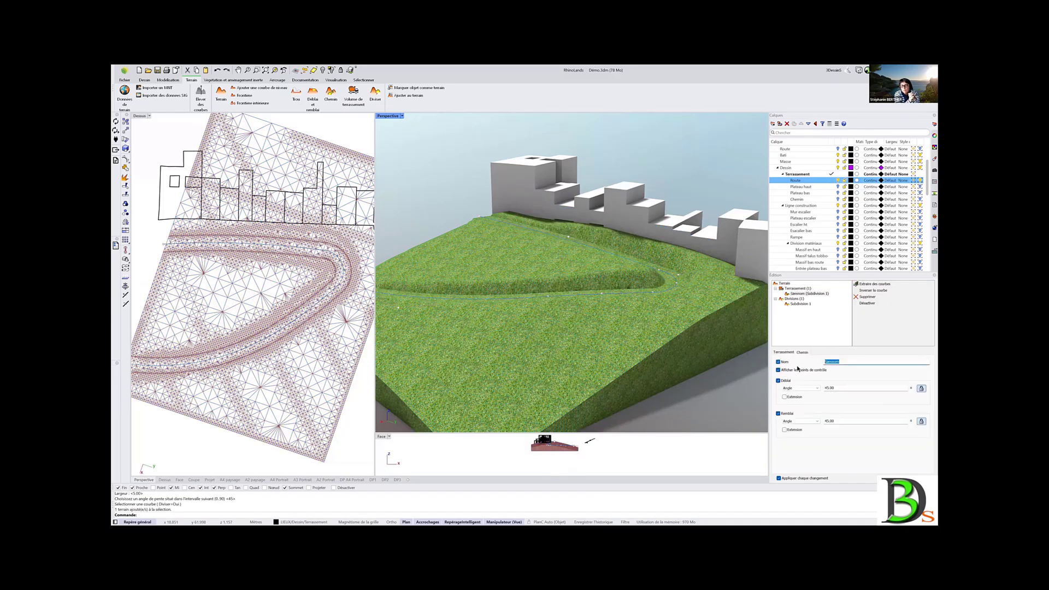
text(Voirie)
drag(840, 364, 811, 362)
Try the Gauche and Droit alignments on the Voirie path, then return it to Centre
click(803, 352)
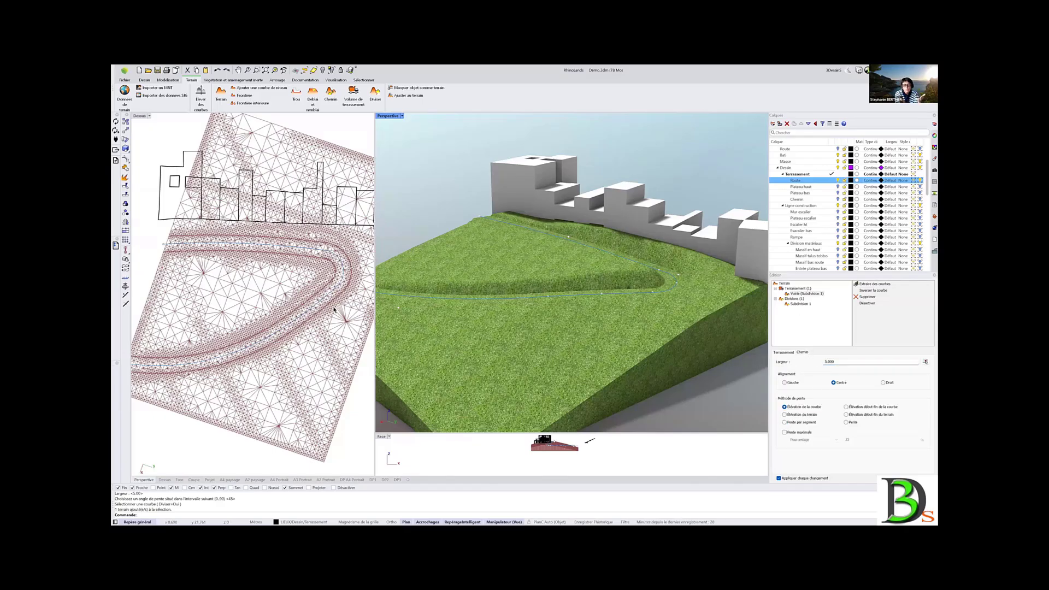
click(786, 384)
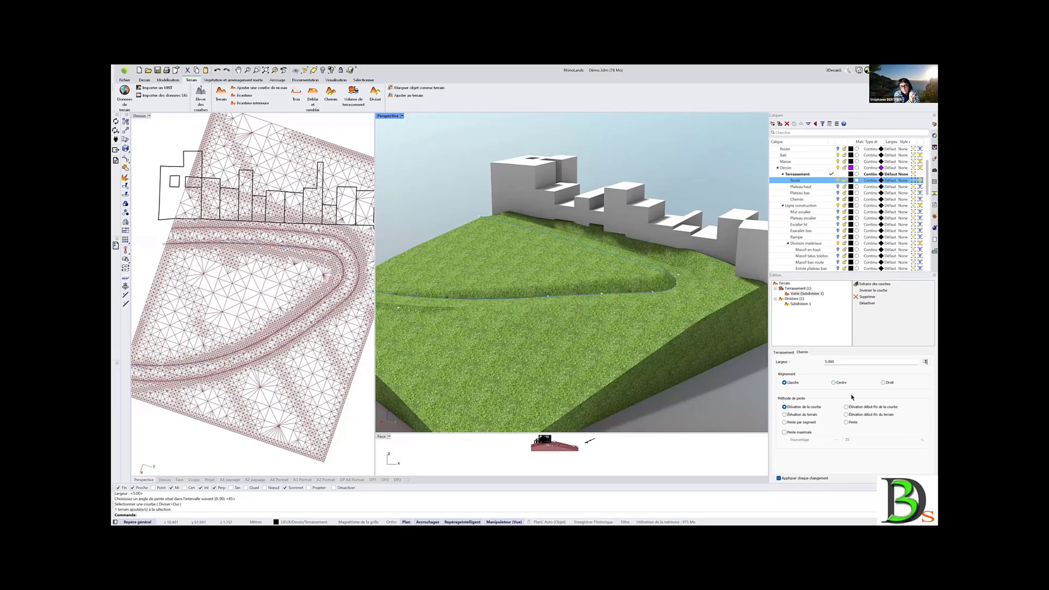
click(884, 382)
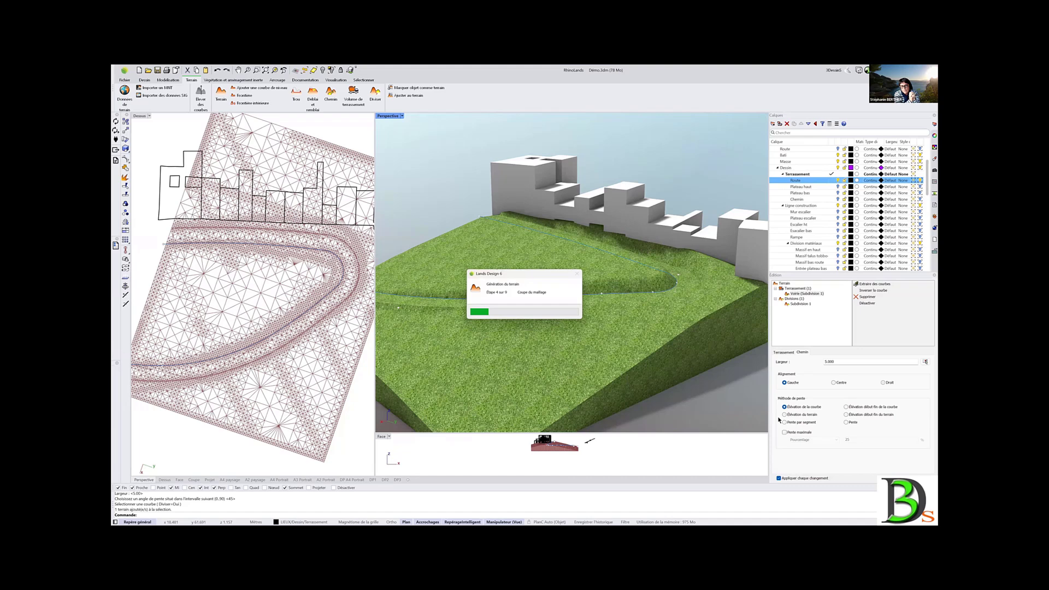
click(833, 383)
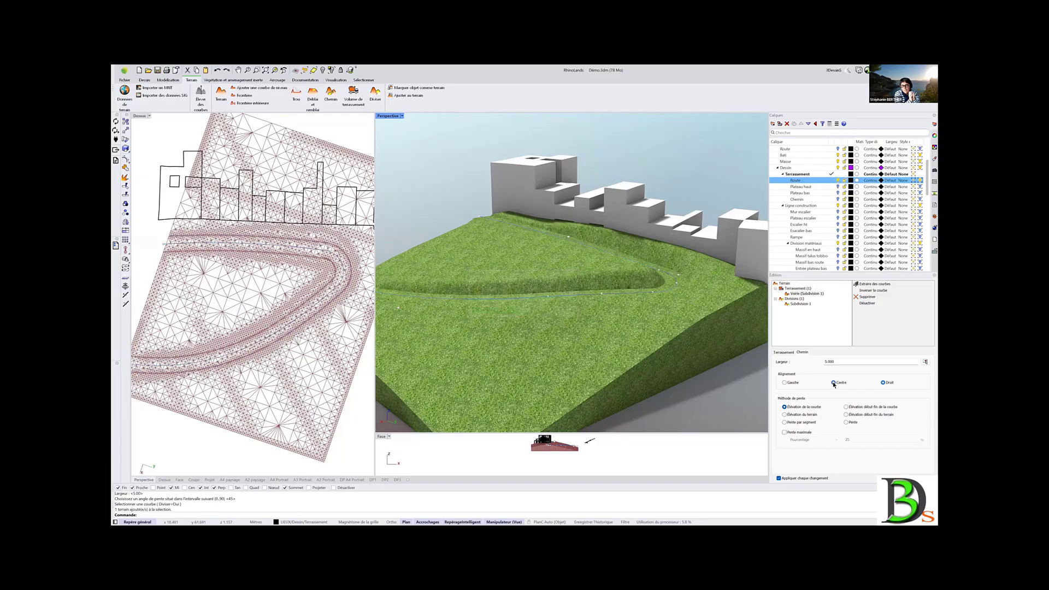
Try the terrain elevation, slope by segment, terrain start/end elevation and Pente slope methods on the Voirie path
click(784, 415)
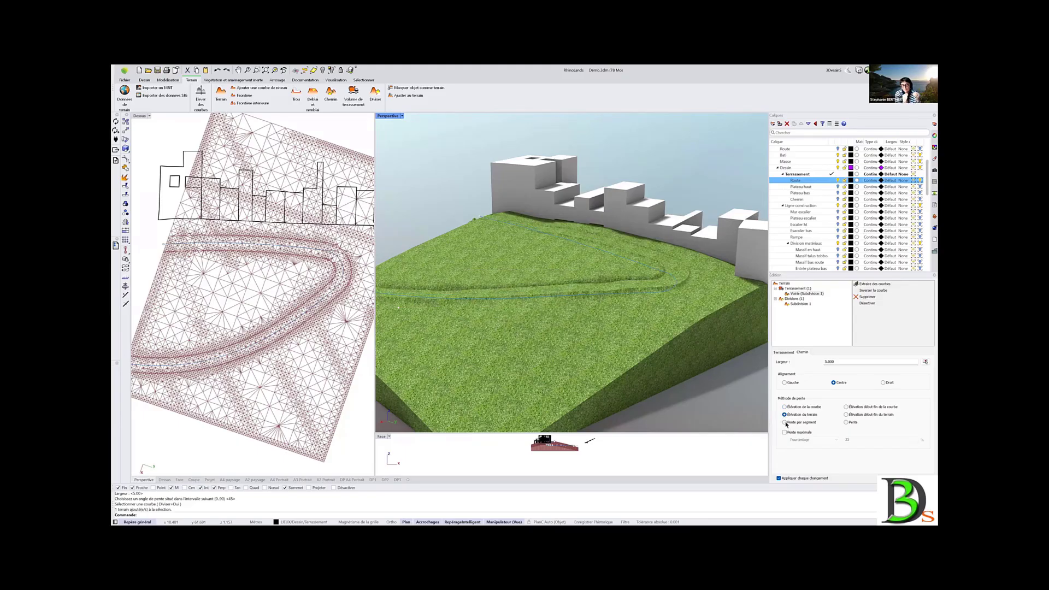
click(786, 423)
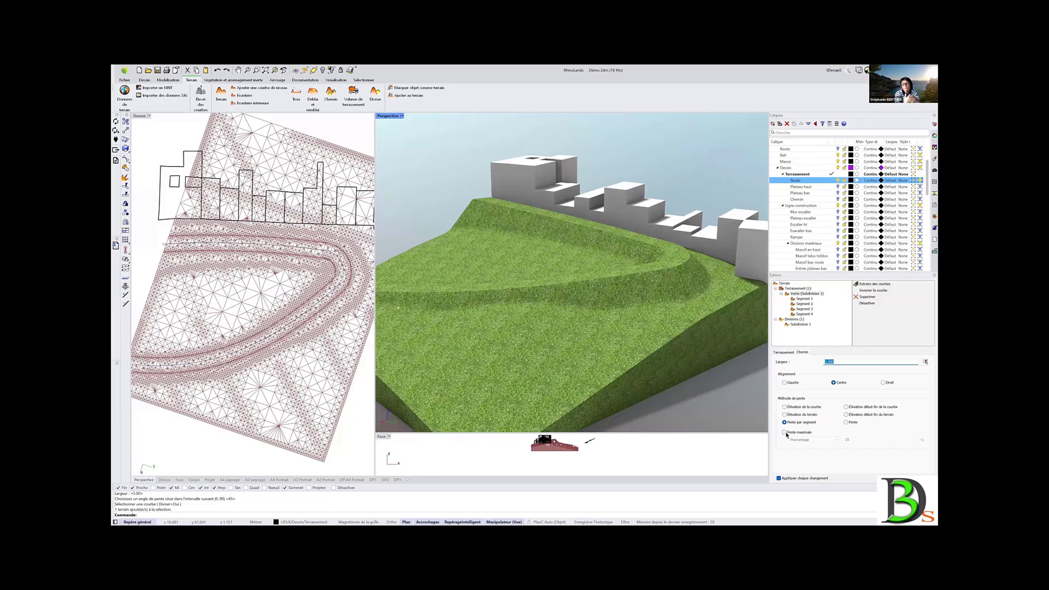
click(847, 407)
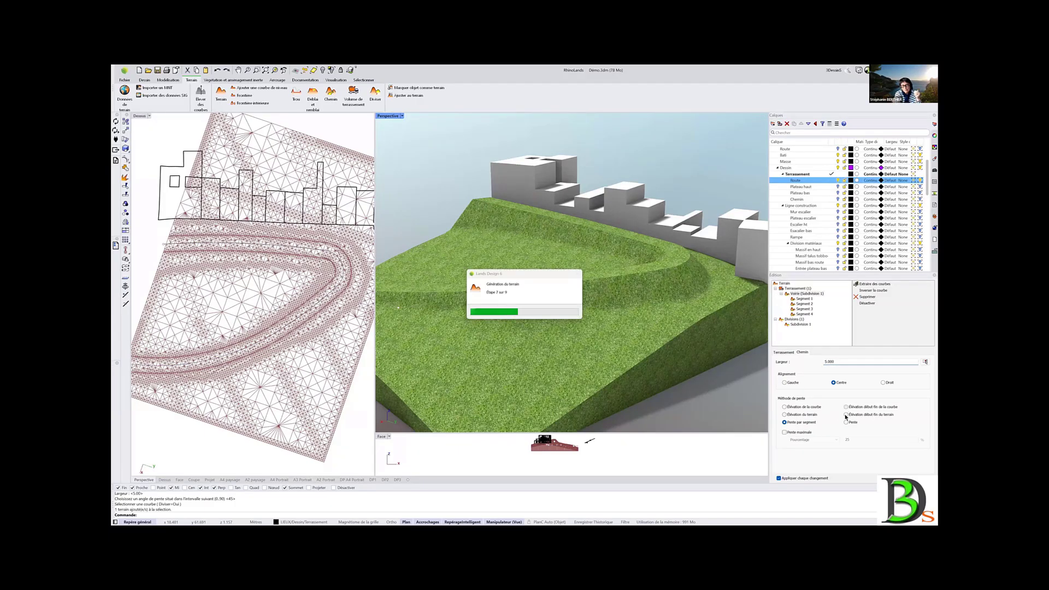
click(846, 415)
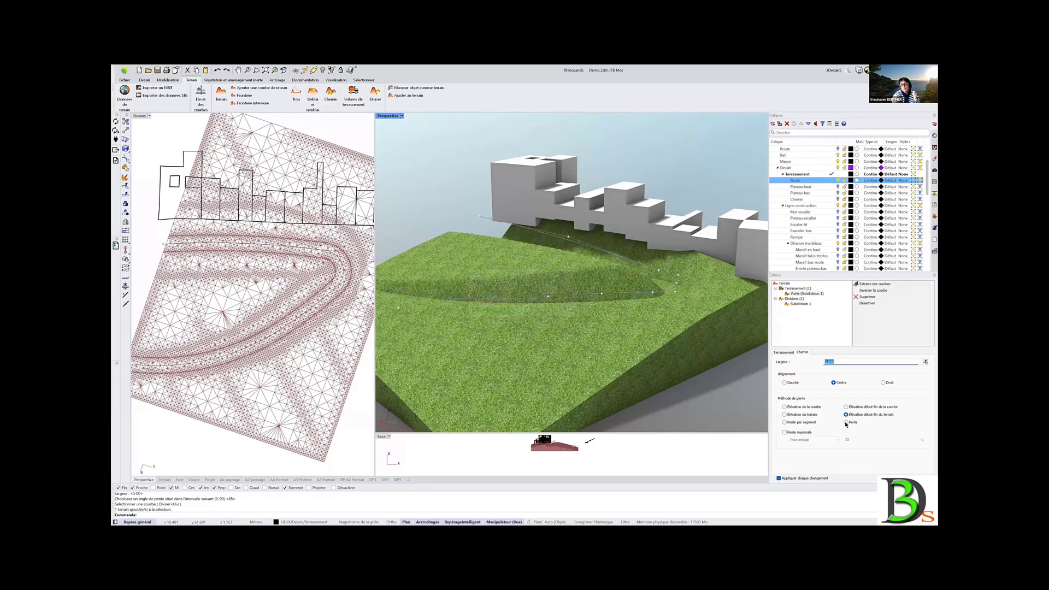
click(846, 423)
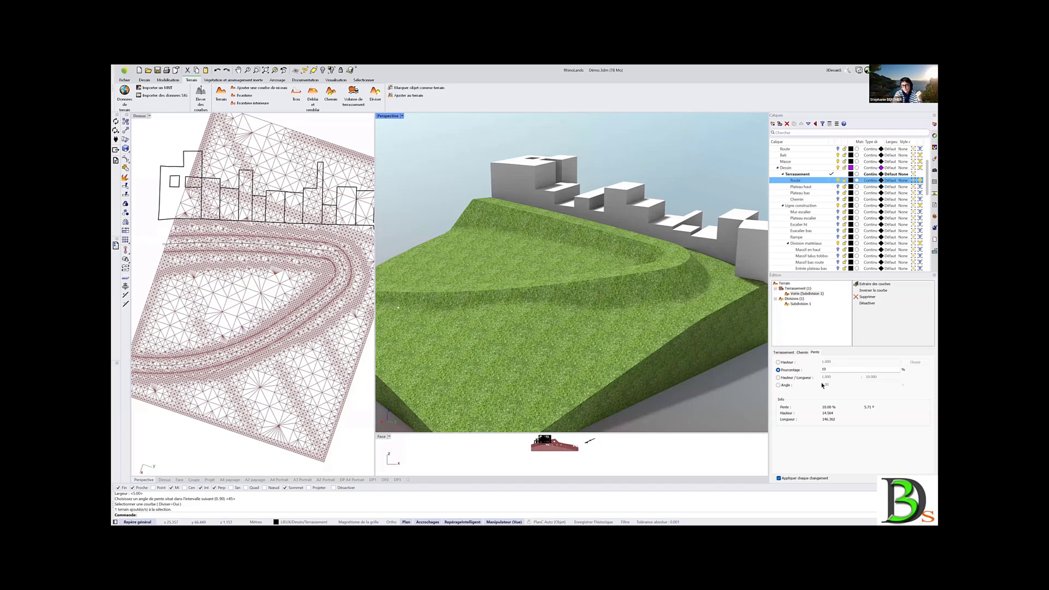
Set the Voirie path's slope method to the start and end elevation of the curve
click(803, 353)
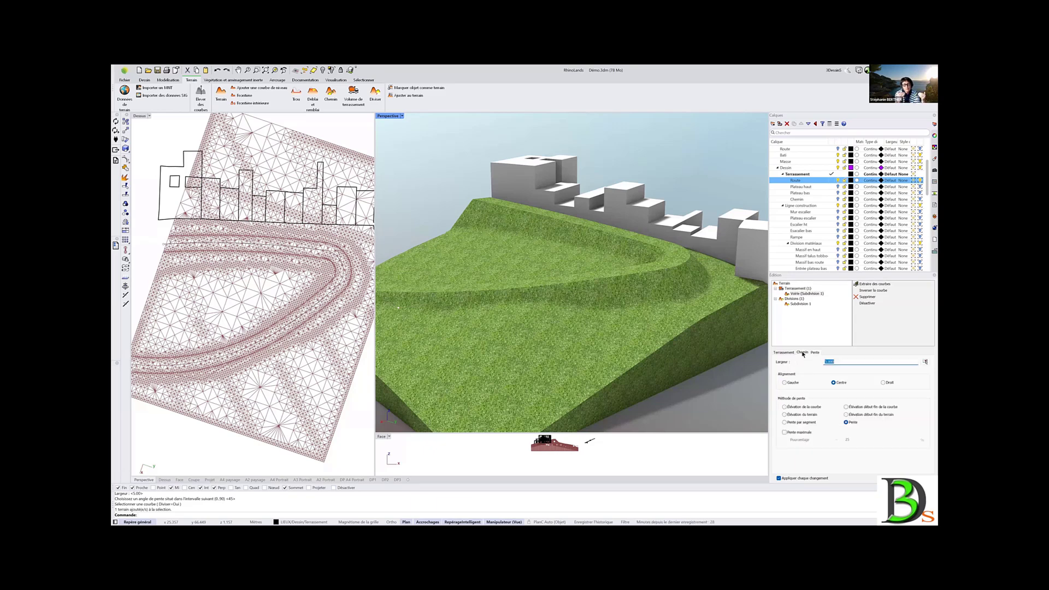
click(847, 407)
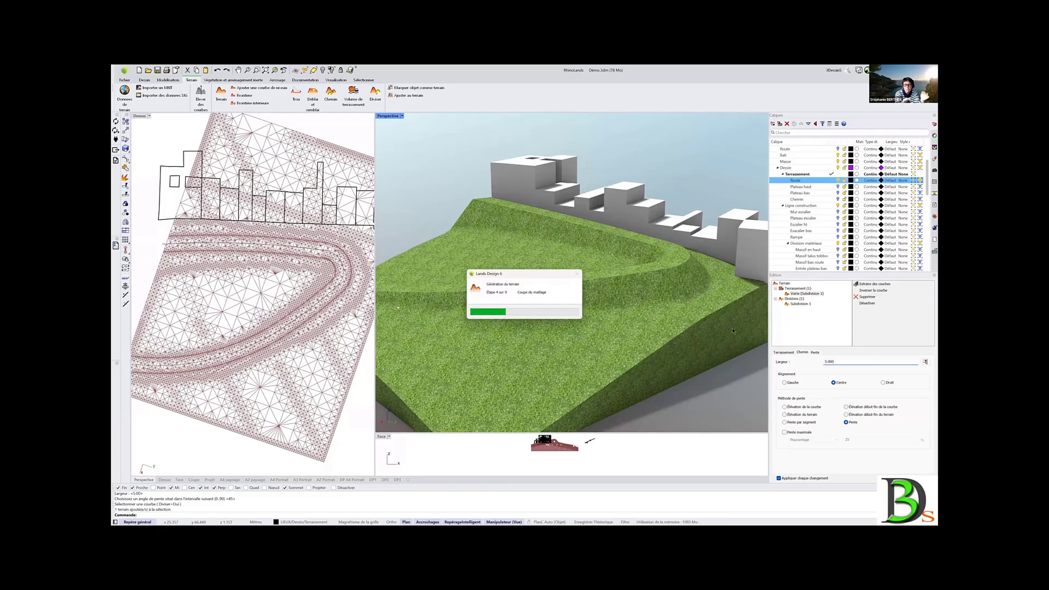
click(786, 352)
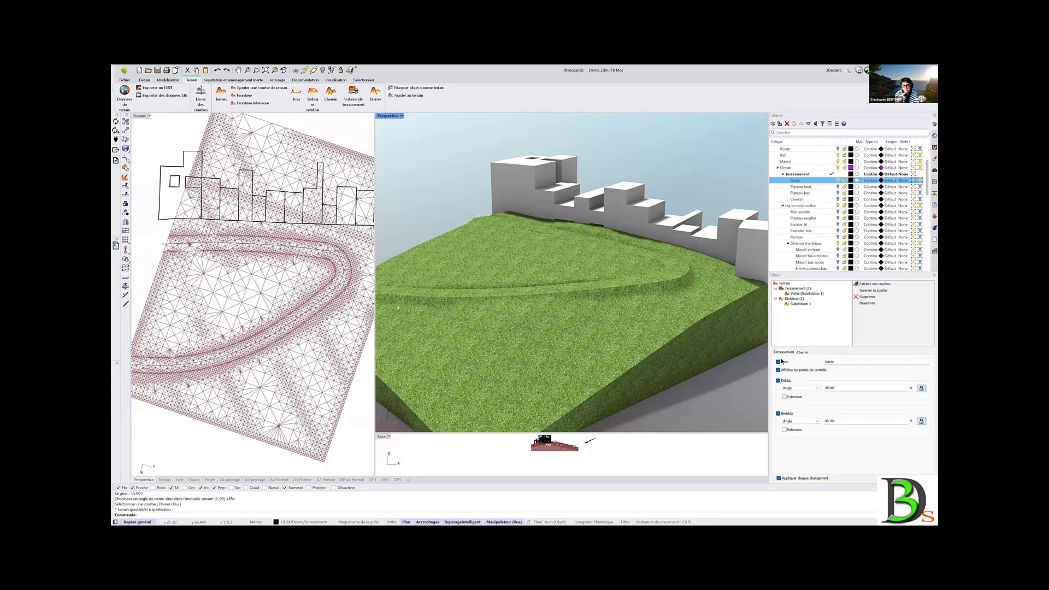
click(801, 353)
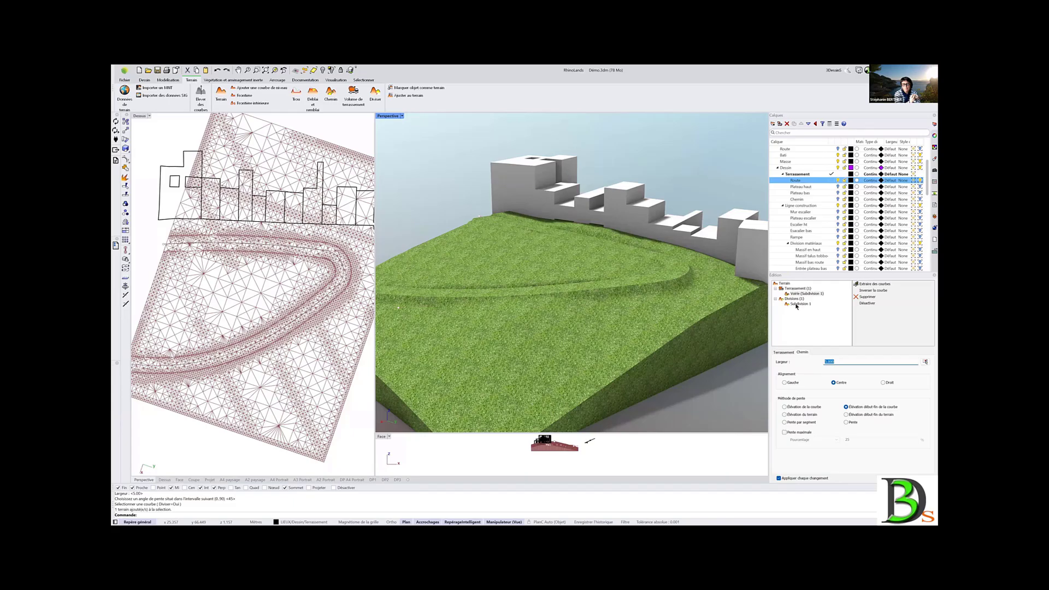
Set the Voirie path's cut angle to 15, unlink the cut and fill angles, and set the fill angle to 25
click(786, 352)
click(844, 386)
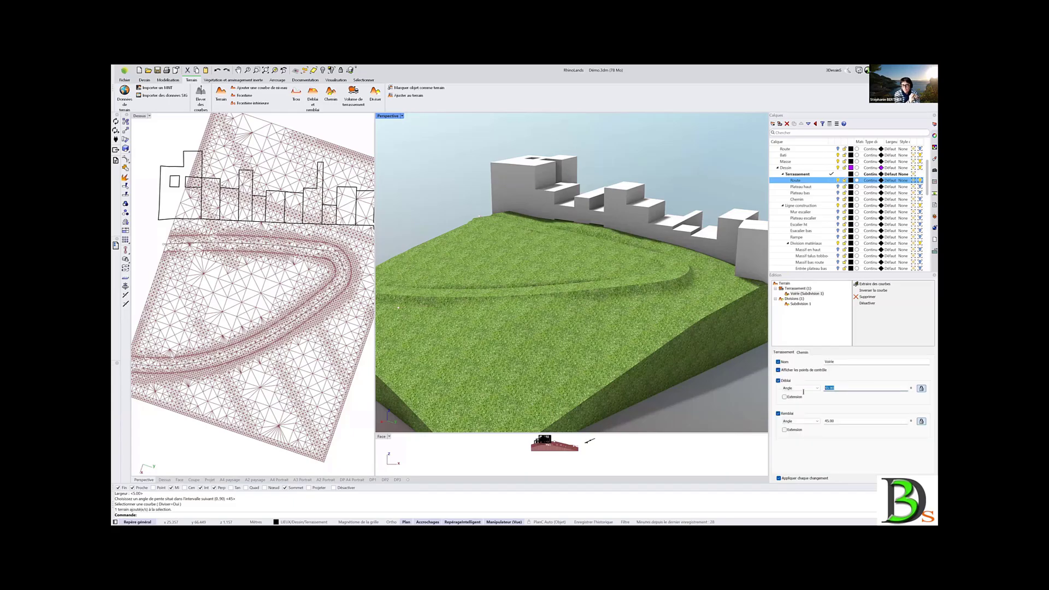
text(15)
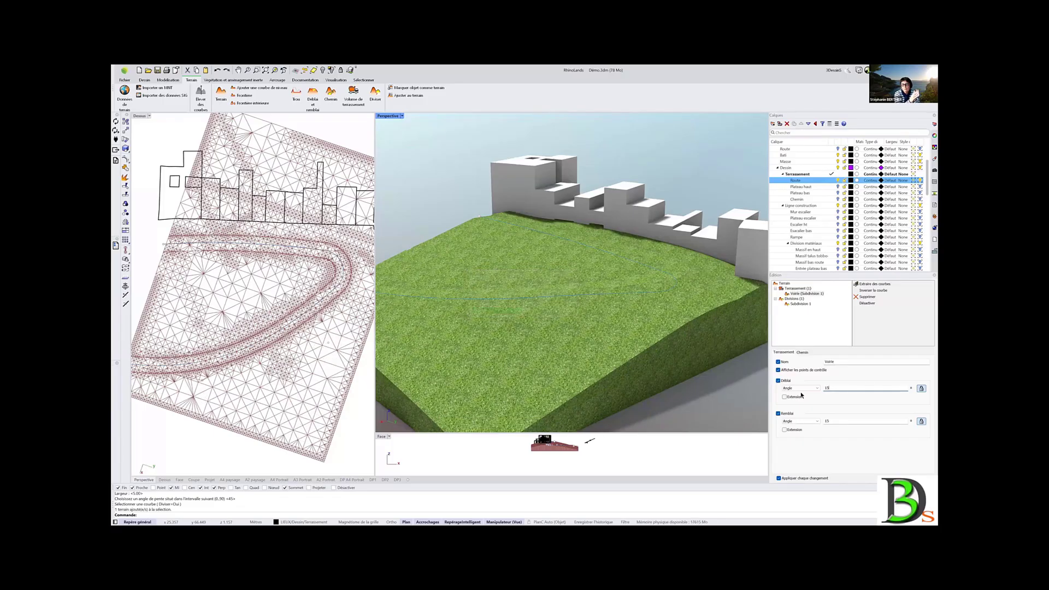
click(922, 390)
drag(838, 424, 814, 428)
text(25)
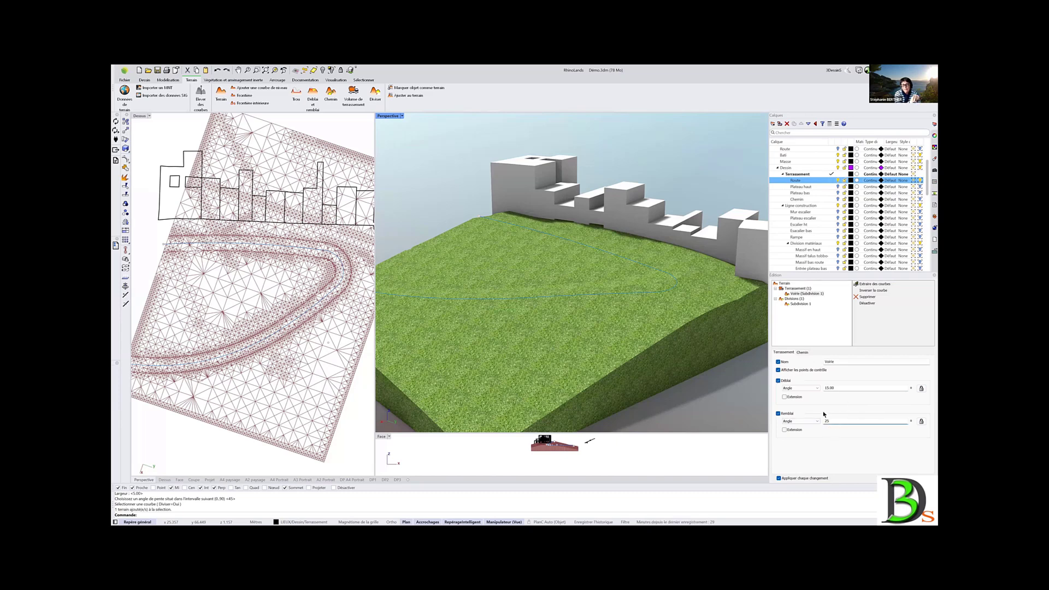
Rename the terrain's road subdivision as Voirie
click(797, 296)
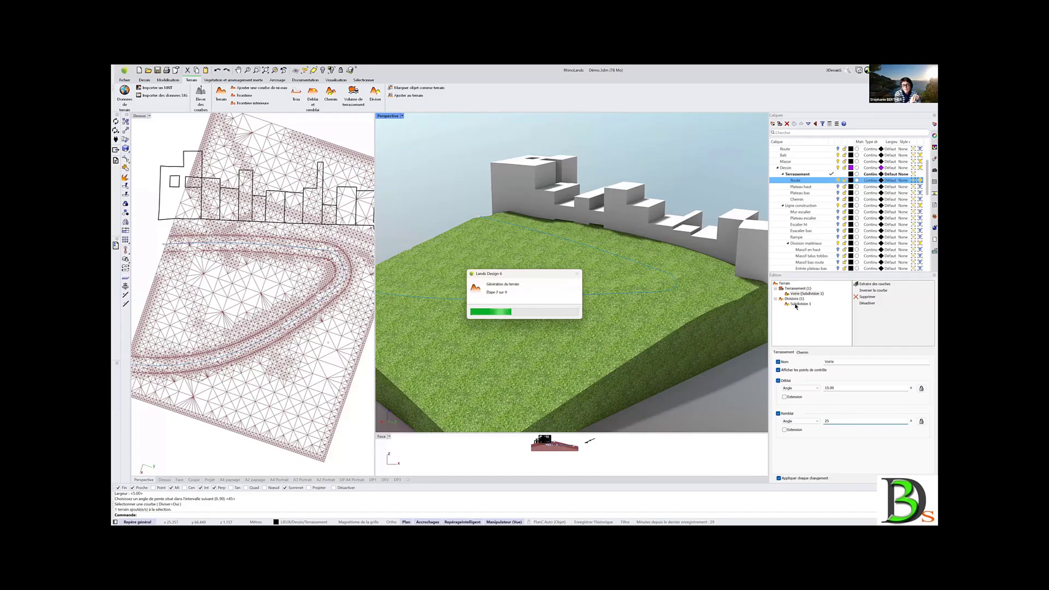
click(798, 304)
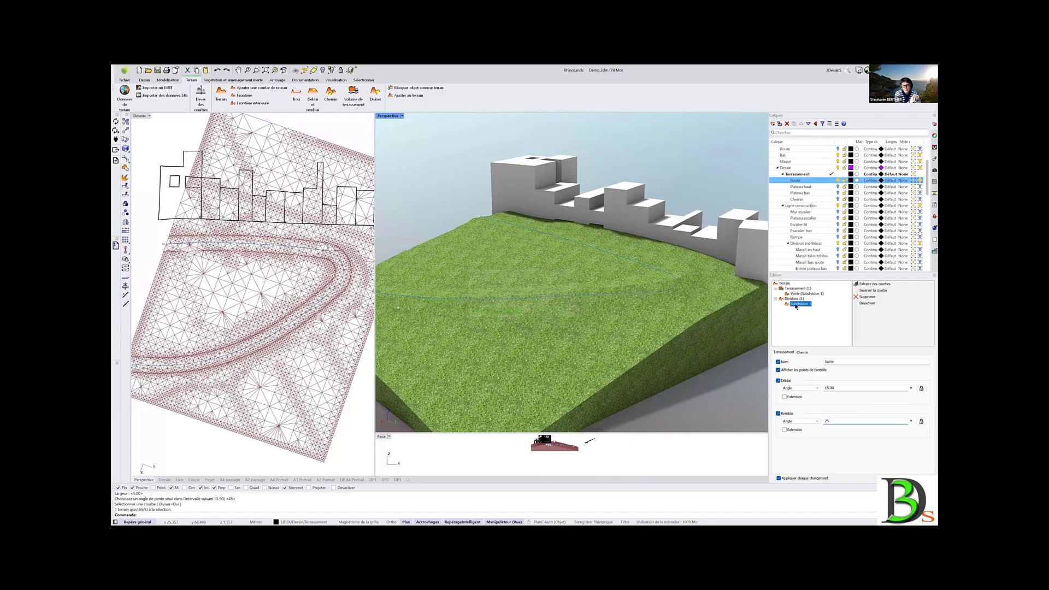
click(828, 362)
double_click(828, 362)
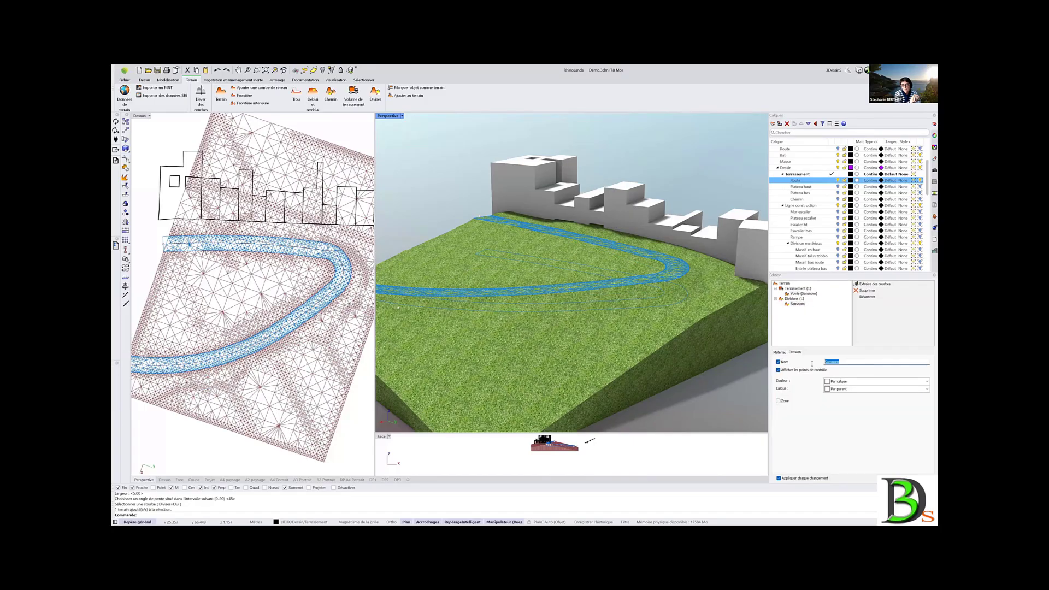
text(Voirie)
Give the Voirie division a grey asphalt image texture from the Enrobés texture folder and deselect the terrain
click(780, 353)
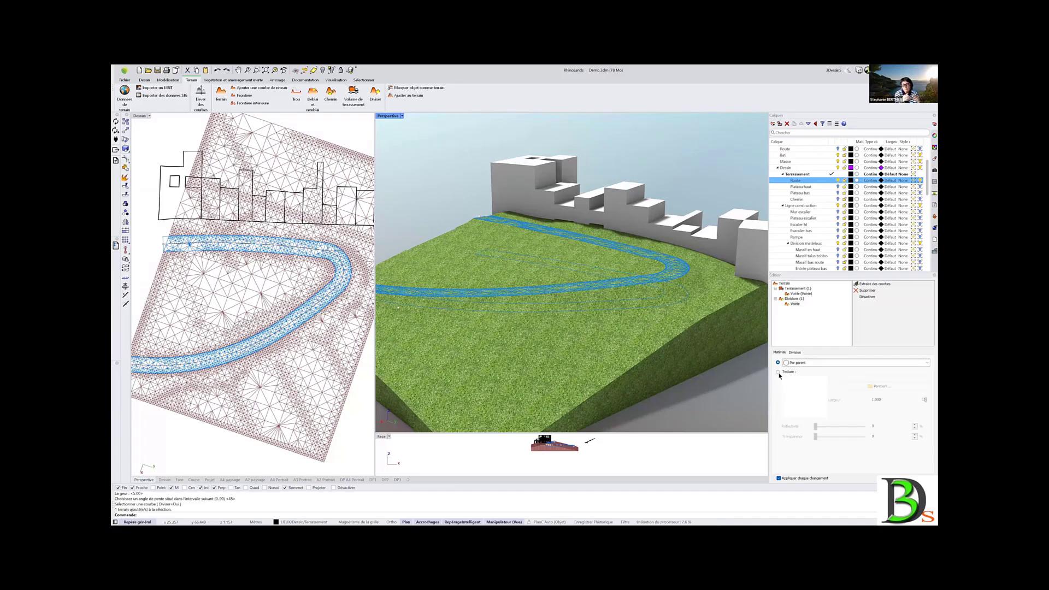
click(778, 372)
click(880, 386)
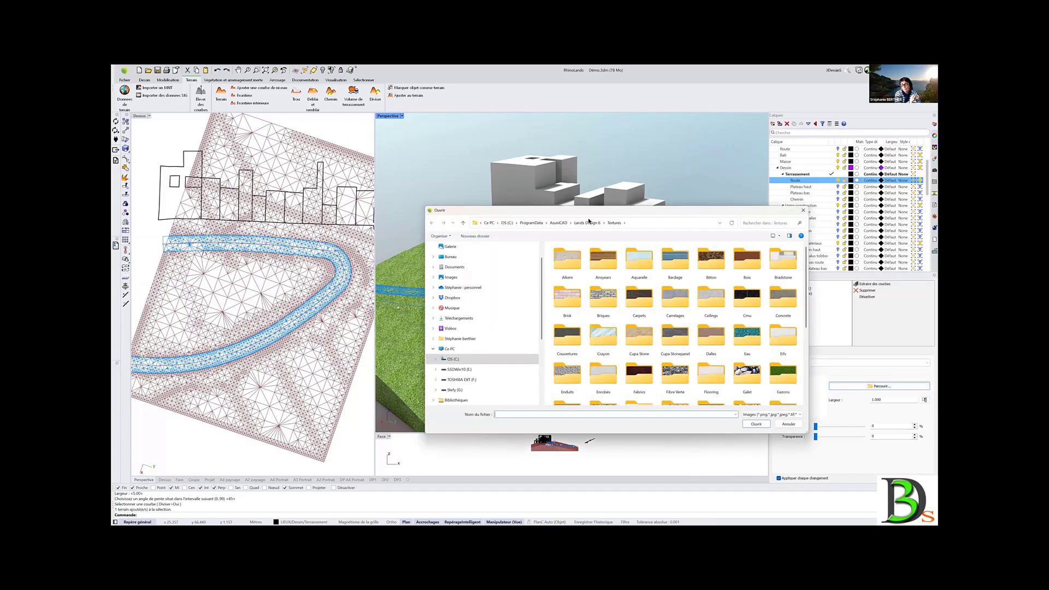
double_click(605, 378)
double_click(678, 261)
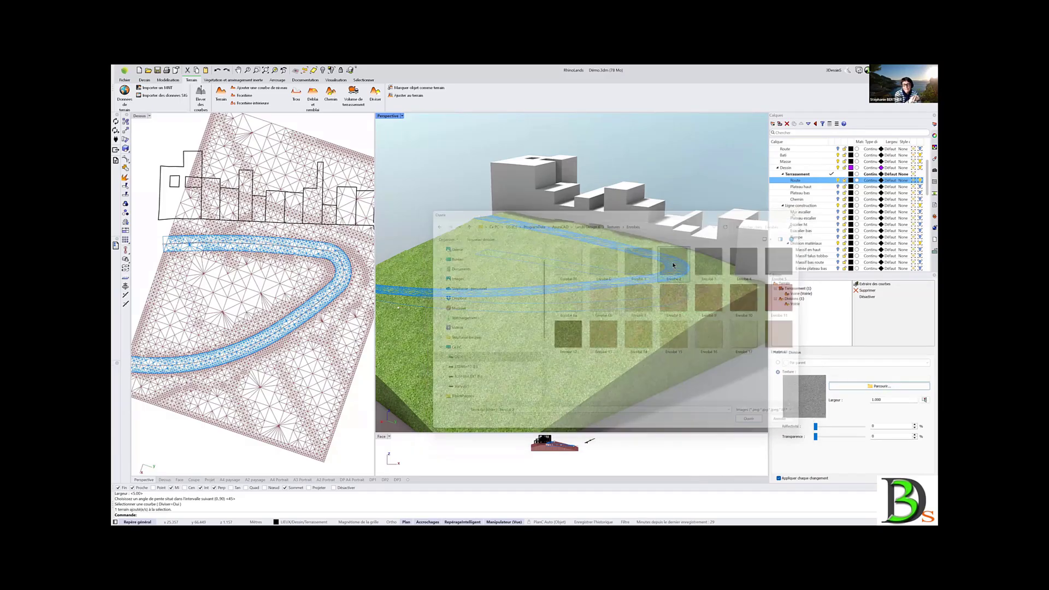
click(464, 185)
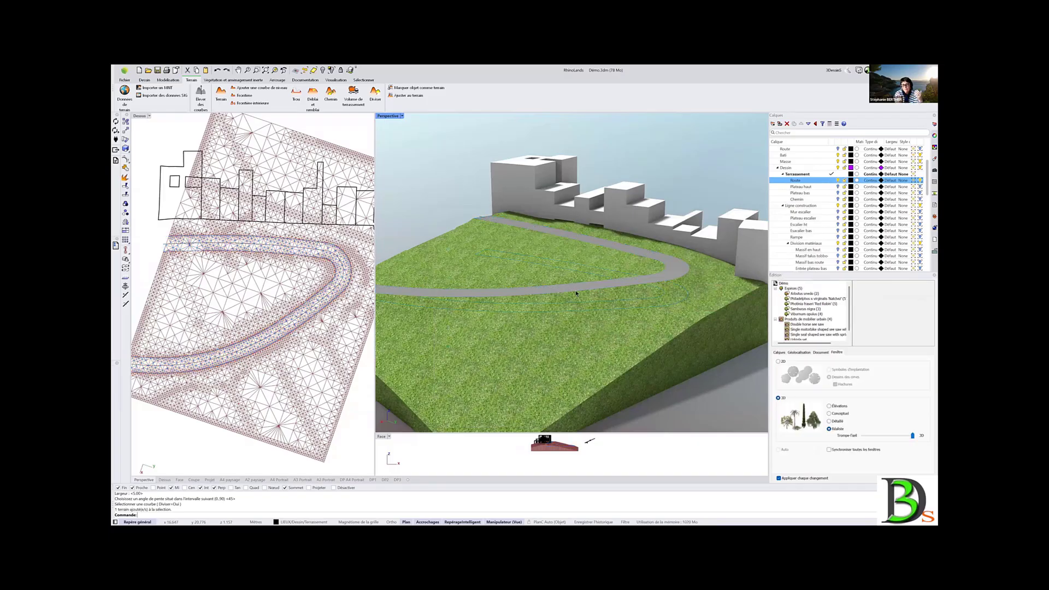
Try moving the control point at the road's northwest end south and then east into the terrain
right_drag(579, 288, 625, 310)
scroll(625, 310, up, 3)
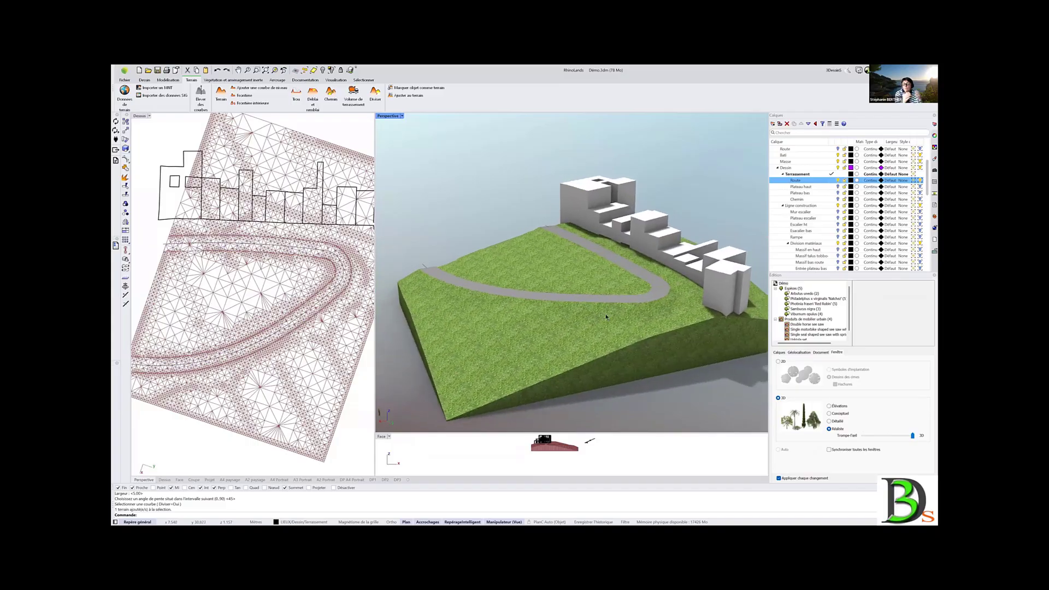
scroll(590, 264, up, 3)
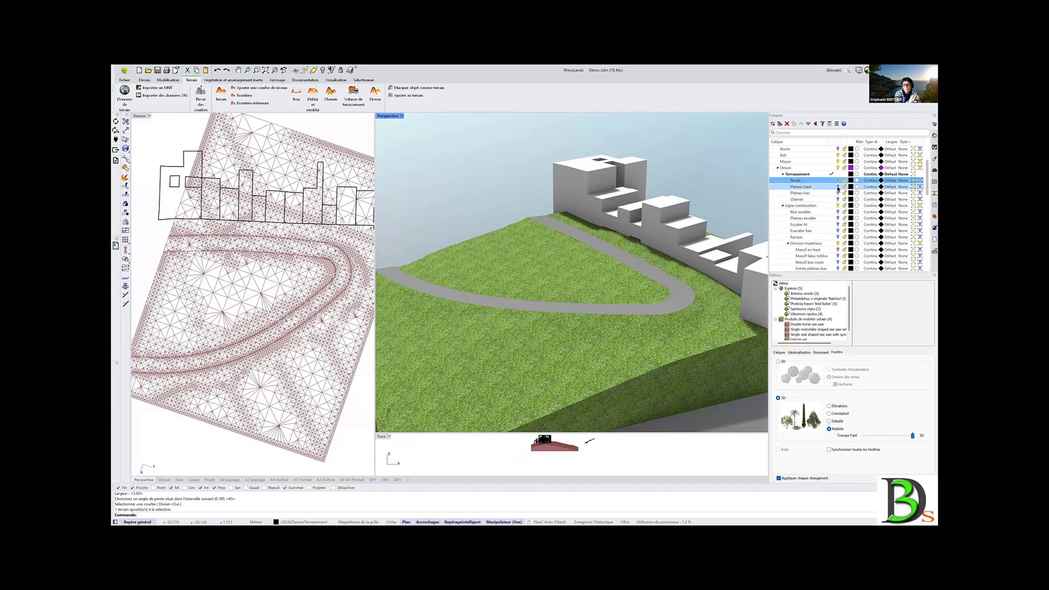
right_drag(486, 245, 523, 239)
click(520, 238)
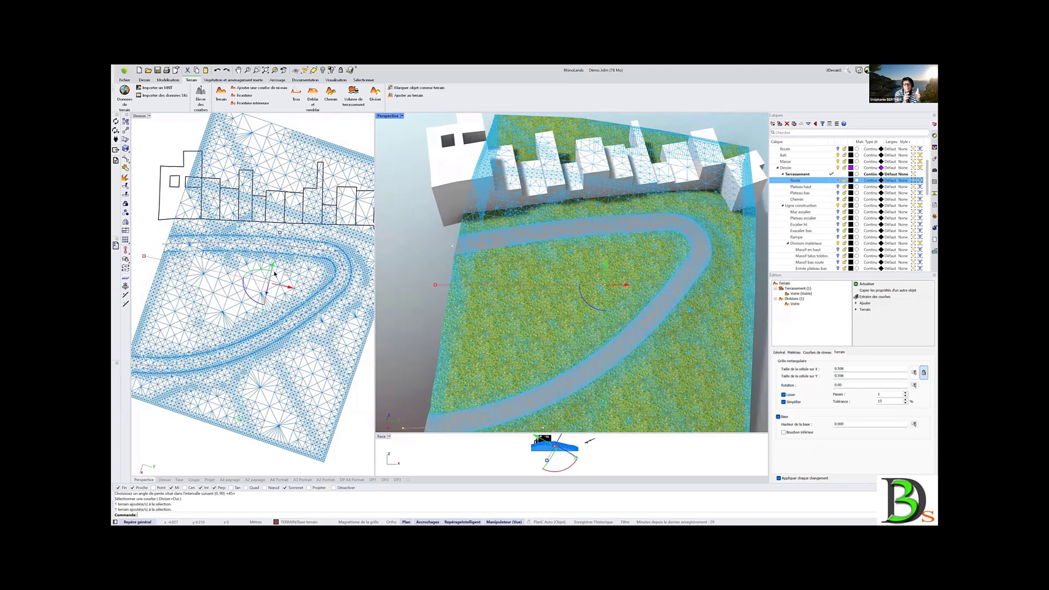
click(165, 246)
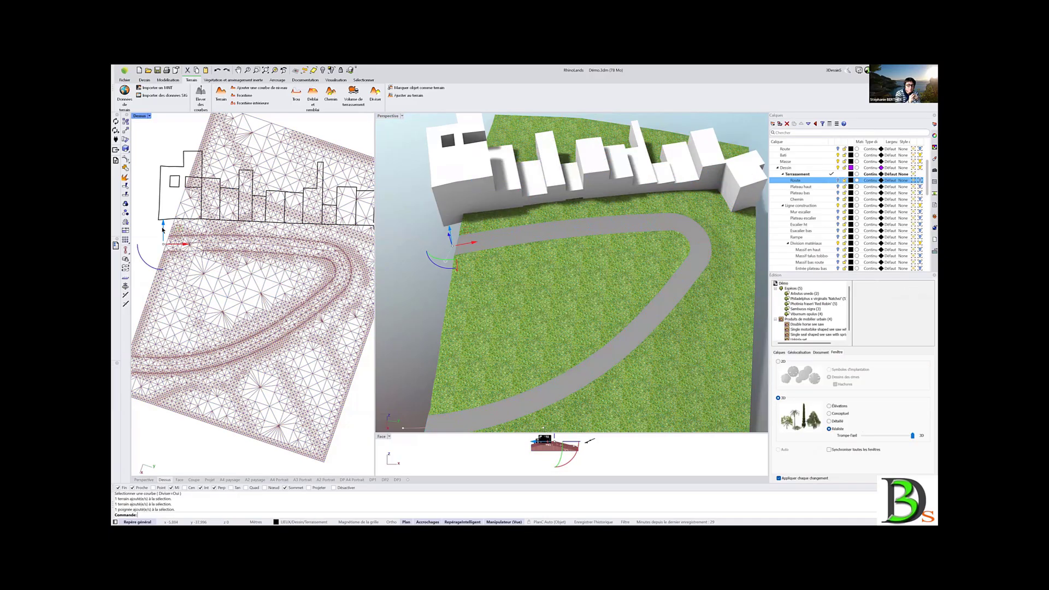
drag(164, 227, 164, 259)
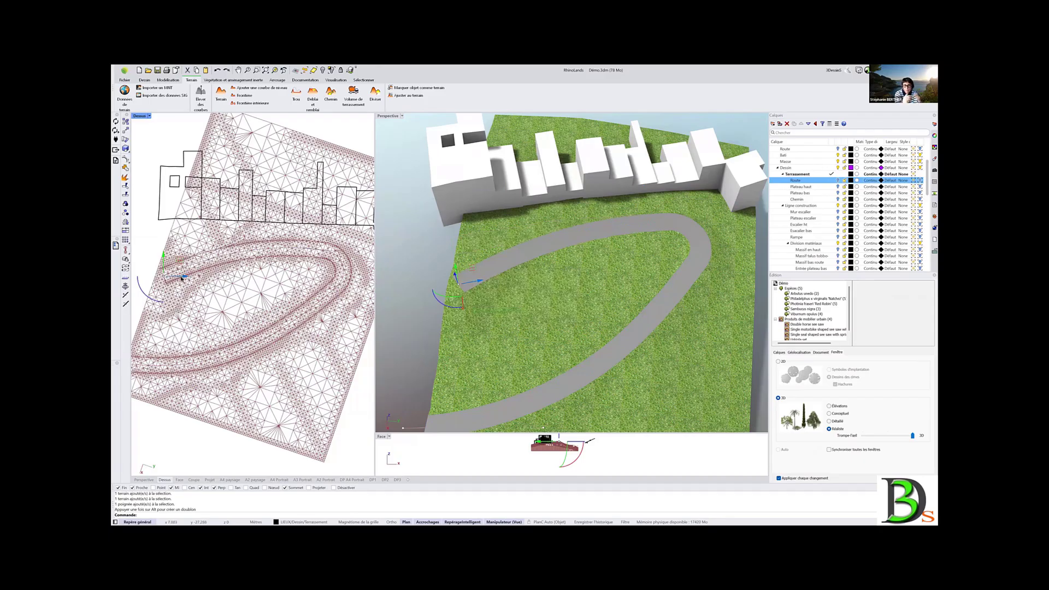
drag(178, 276, 207, 276)
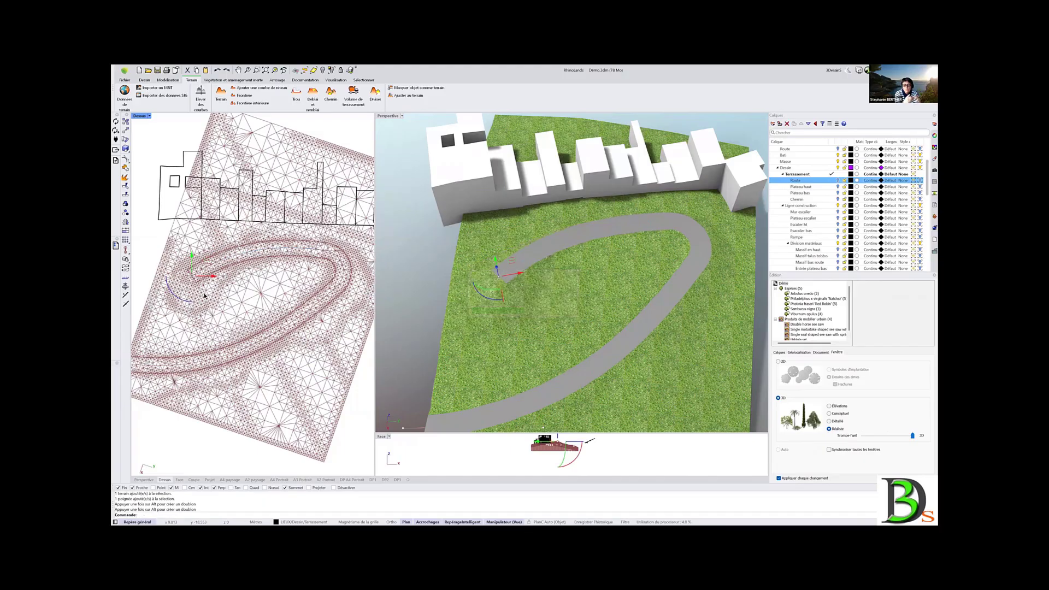
Undo both moves of the road's end control point and deselect it
key(ctrl+z)
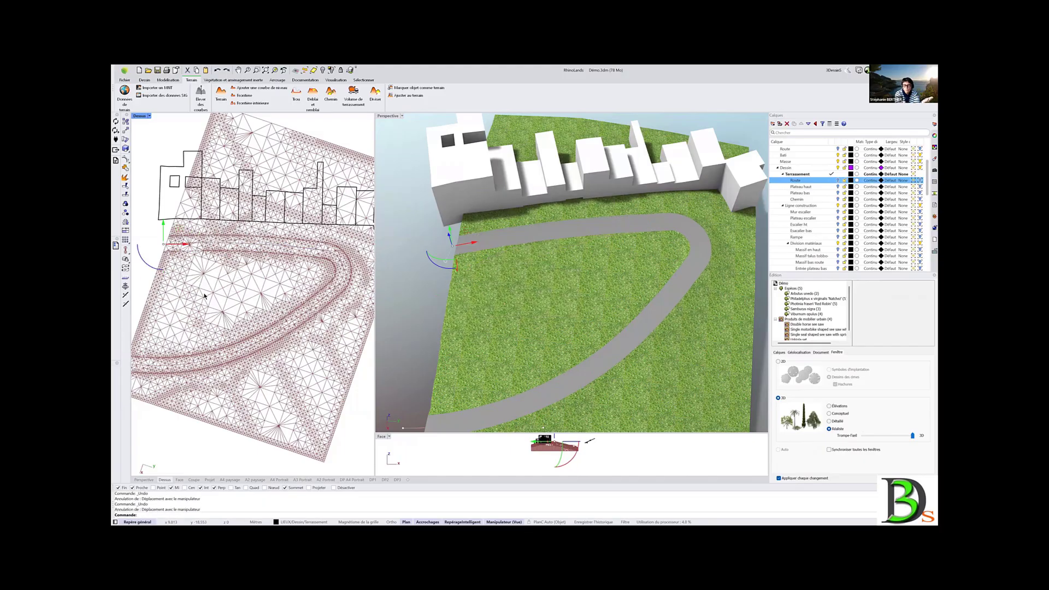
key(ctrl+z)
right_drag(568, 333, 498, 275)
scroll(646, 223, up, 1)
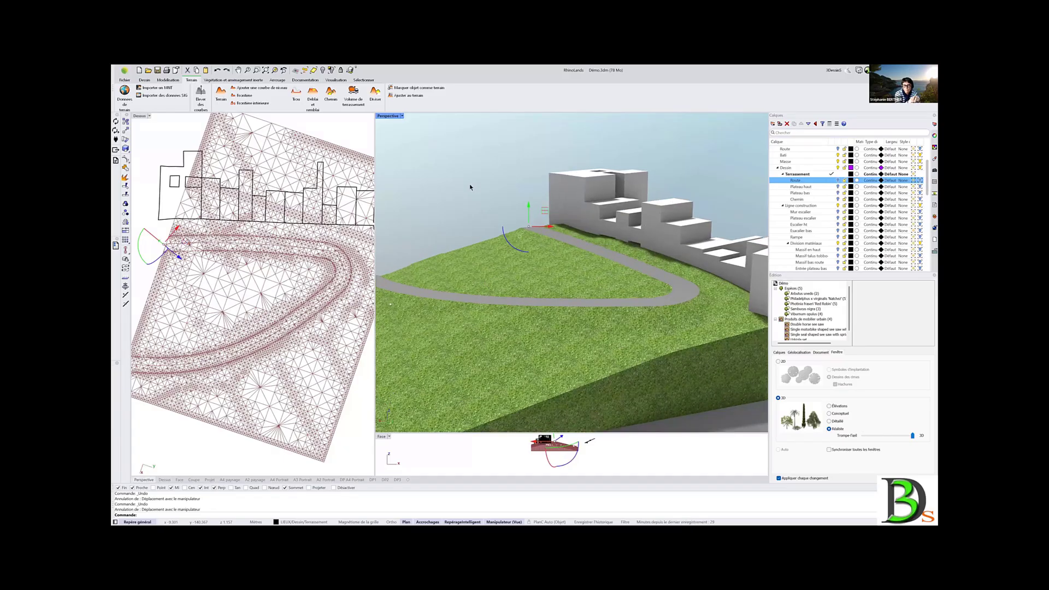
click(471, 187)
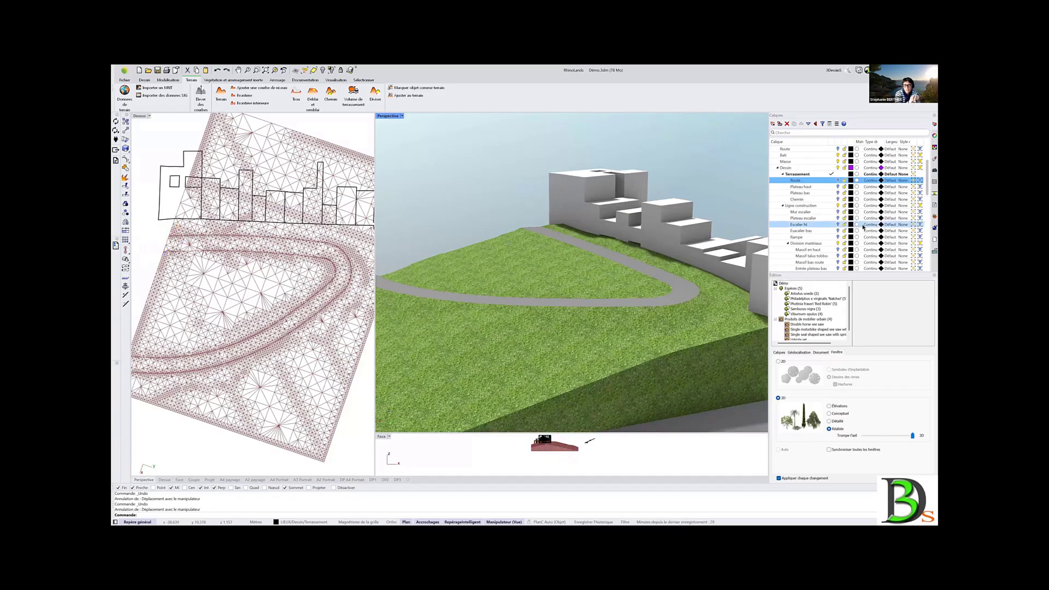
Show the Plateau haut and Plateau bas layers and cut-and-fill the terrain with the upper plateau curve at a 45° slope
click(838, 187)
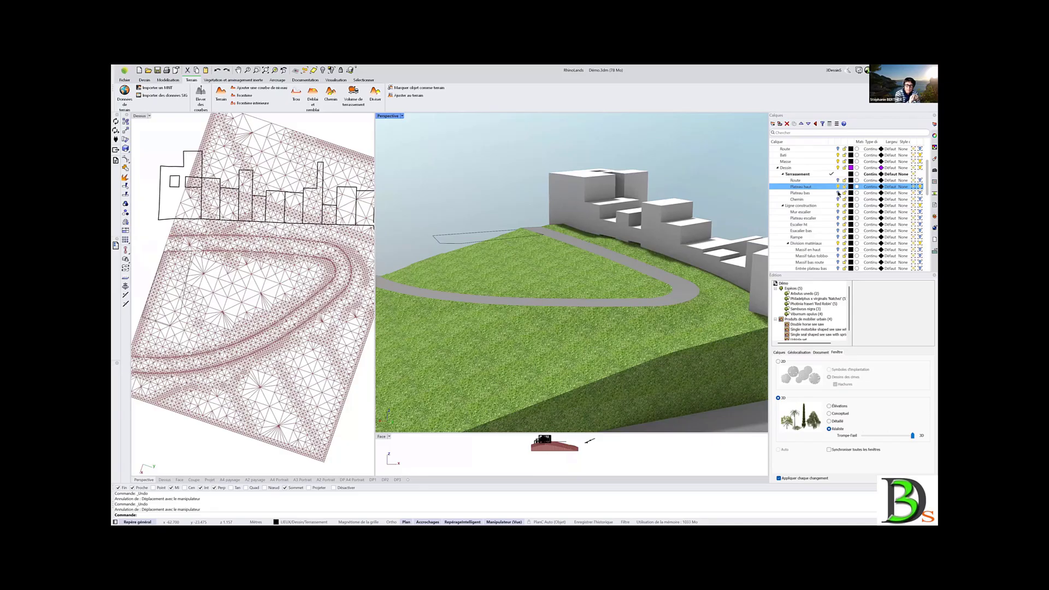
click(825, 193)
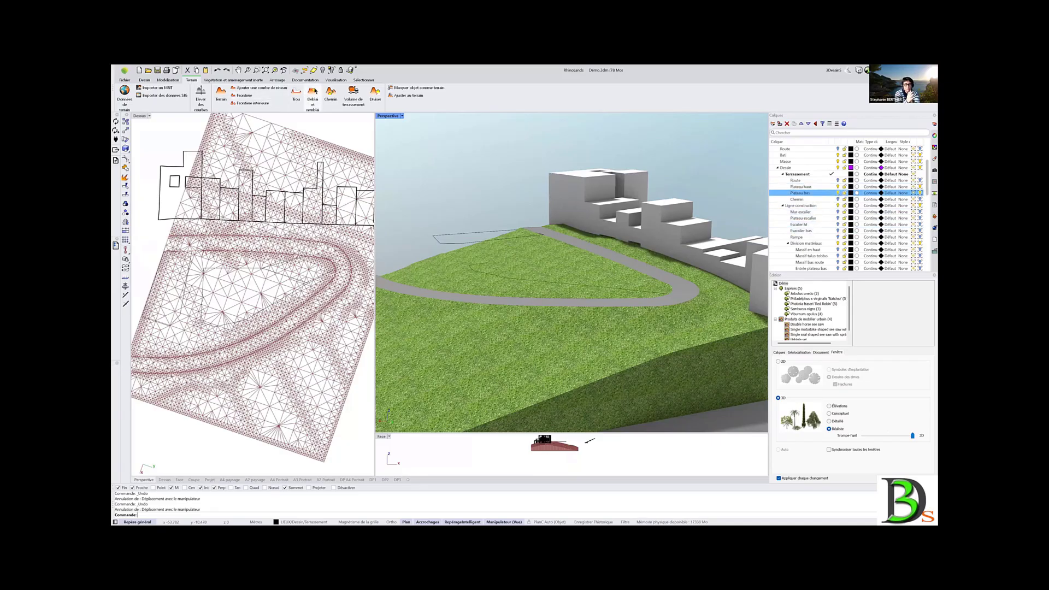
click(315, 95)
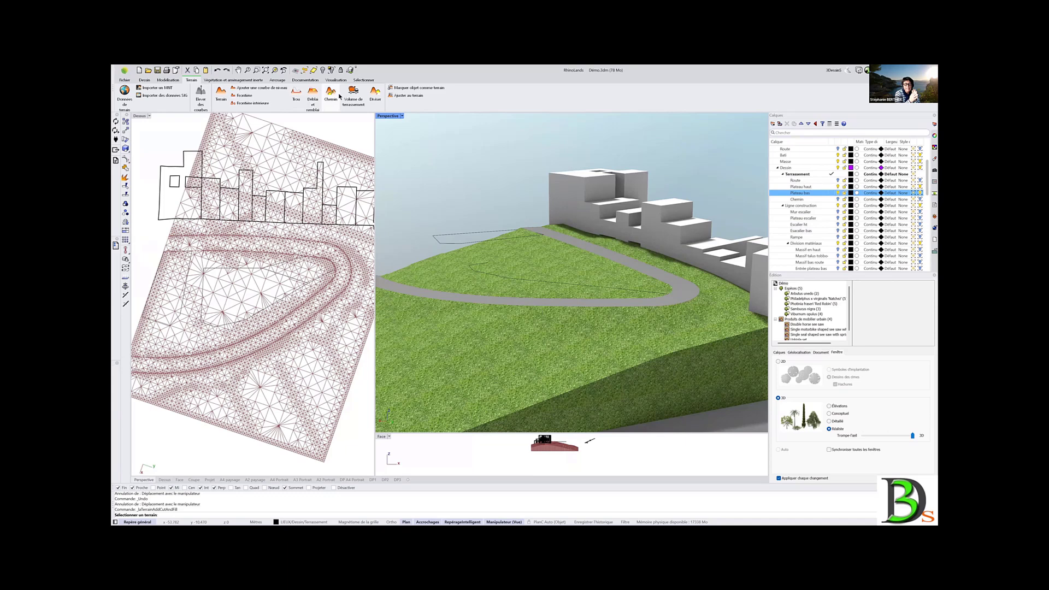
click(535, 269)
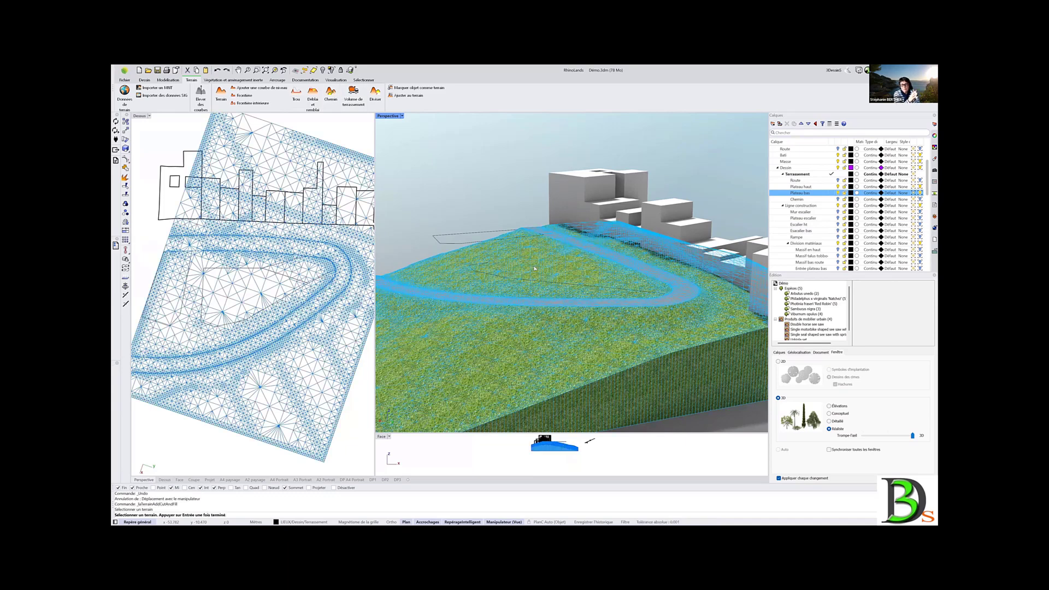
key(Return)
key(Return)
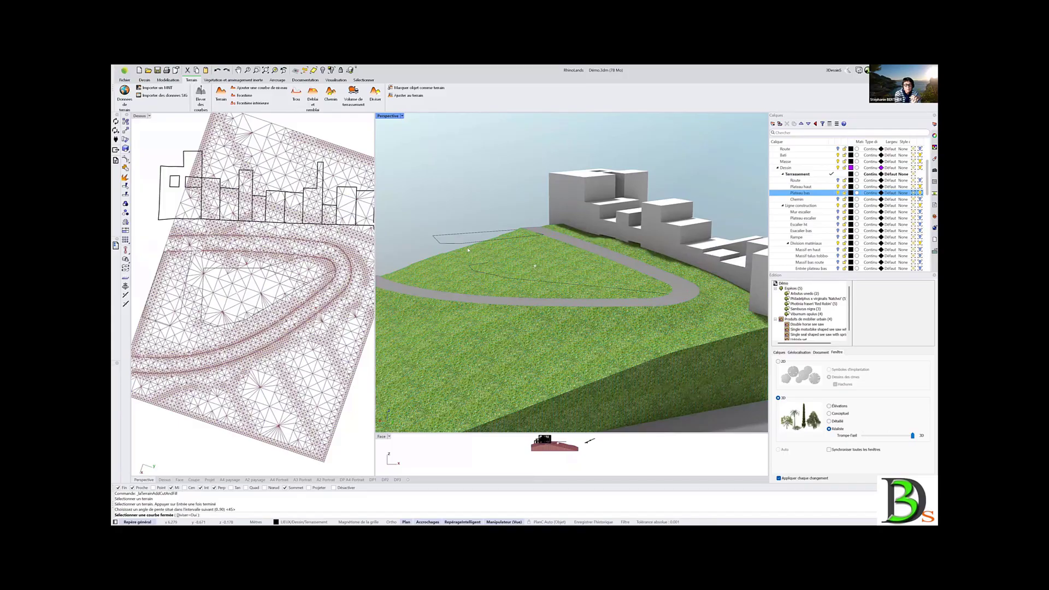
click(448, 244)
key(Return)
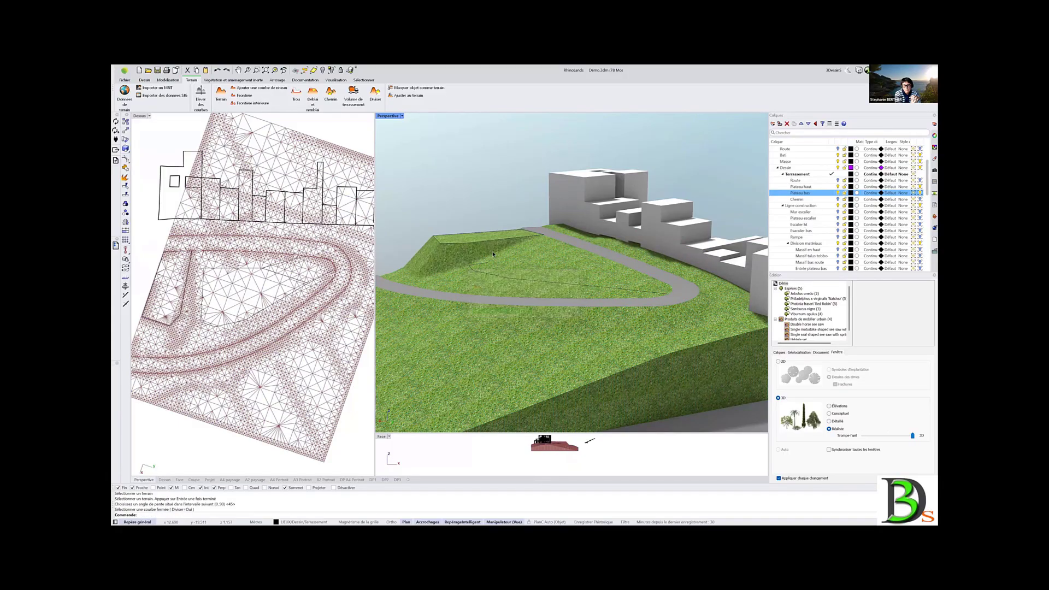
Apply a second cut and fill to the terrain at a 45° slope, using the larger plateau curve inside the road loop
key(Return)
click(494, 267)
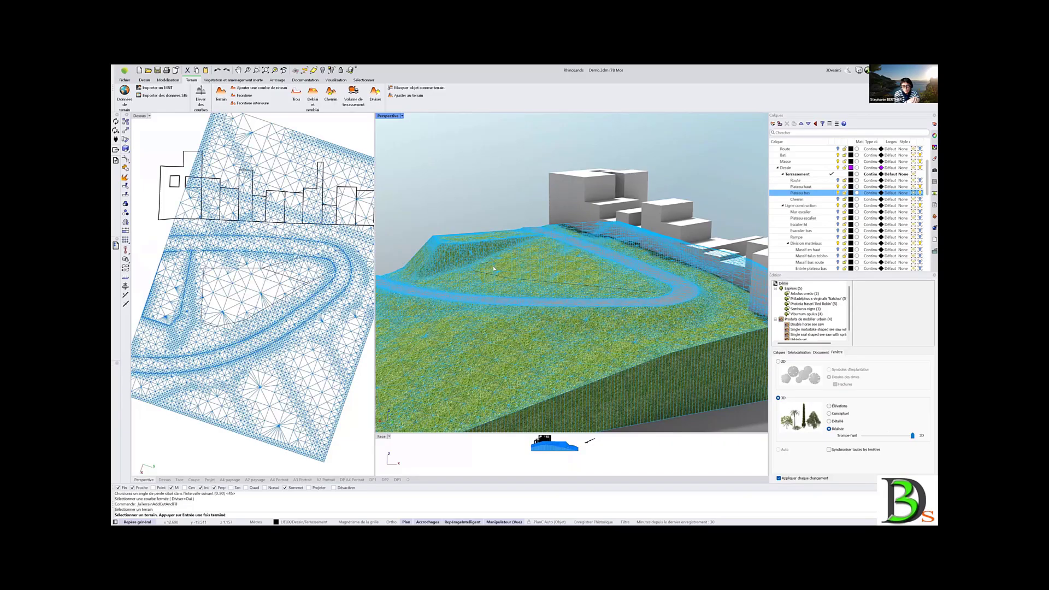
key(Return)
key(Return)
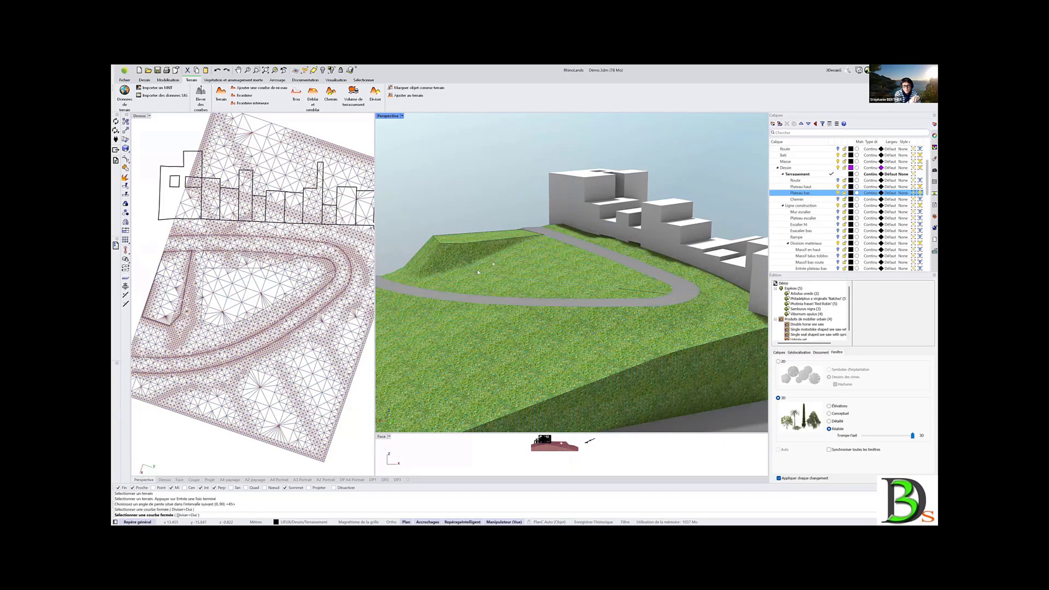
Apply a third cut and fill to the terrain at a 45° slope, using the remaining curve near the road bend
key(Return)
click(631, 286)
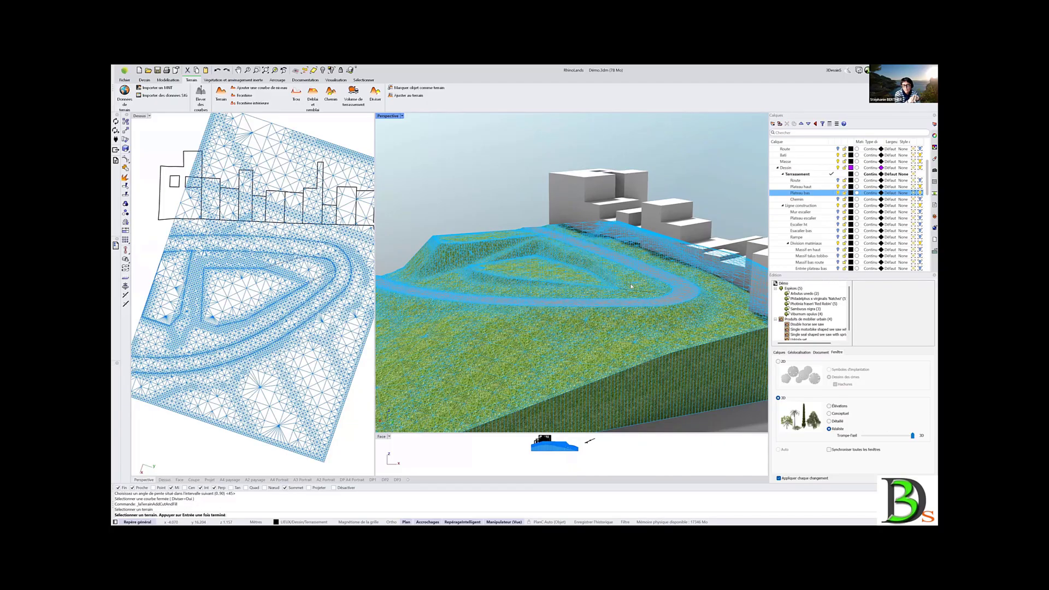
key(Return)
key(Return)
click(630, 292)
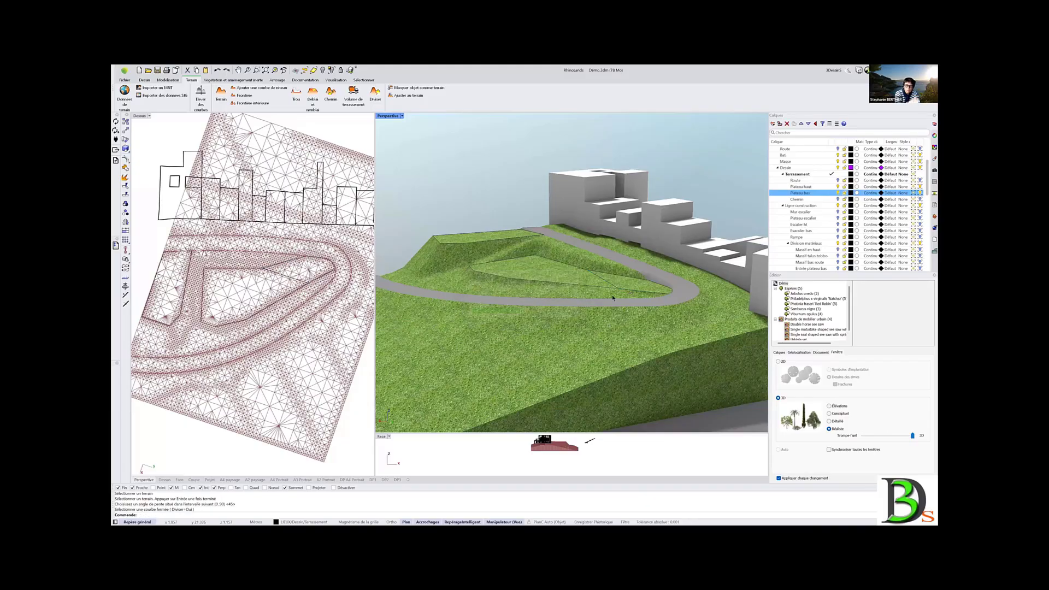
right_drag(612, 294, 497, 306)
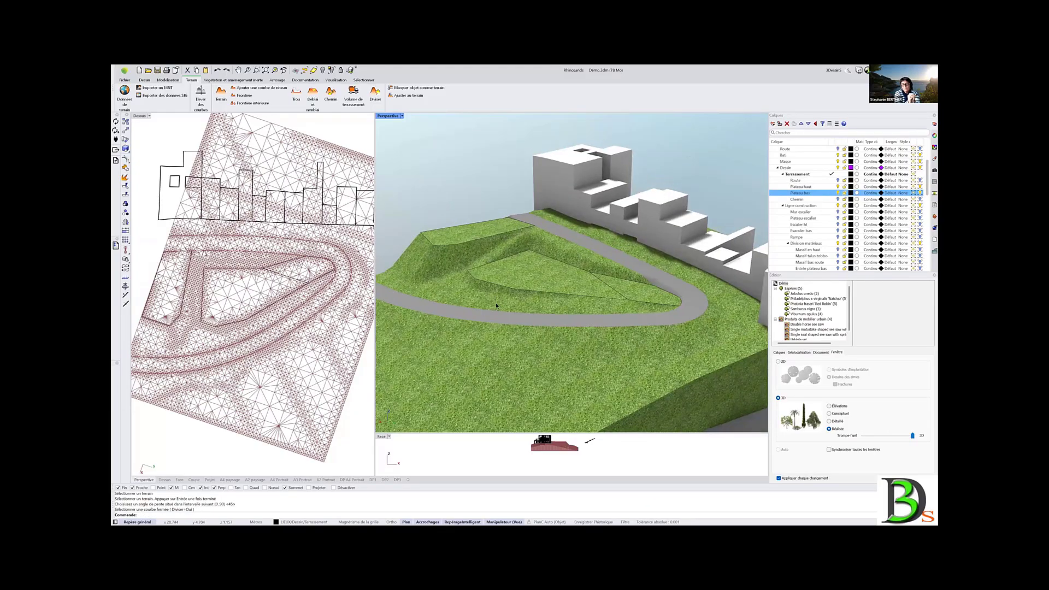
Name the terrain's first cut-and-fill earthwork PLat Ht and copy that name
click(453, 239)
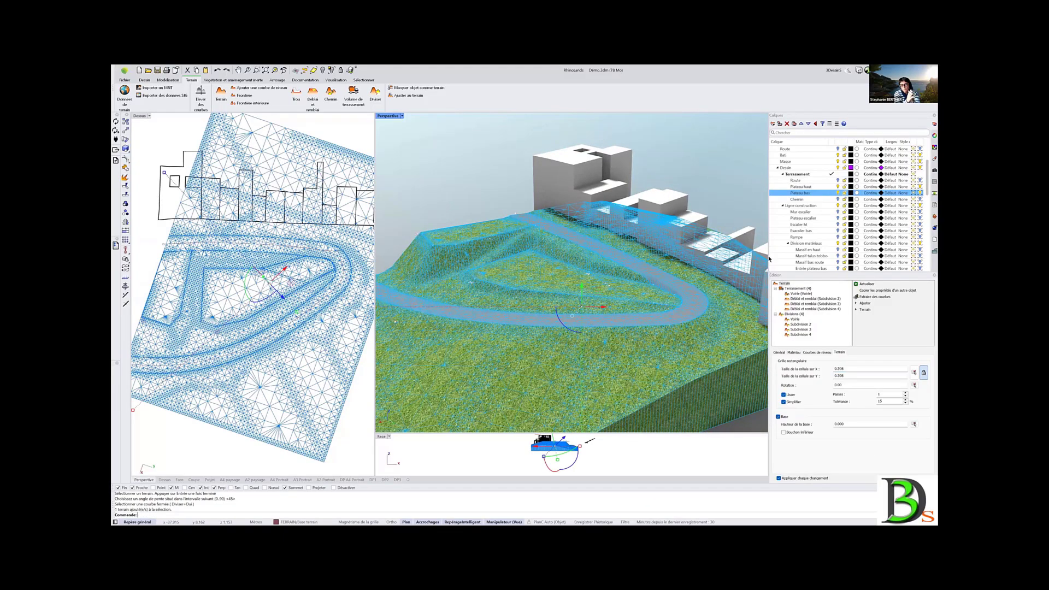
click(794, 300)
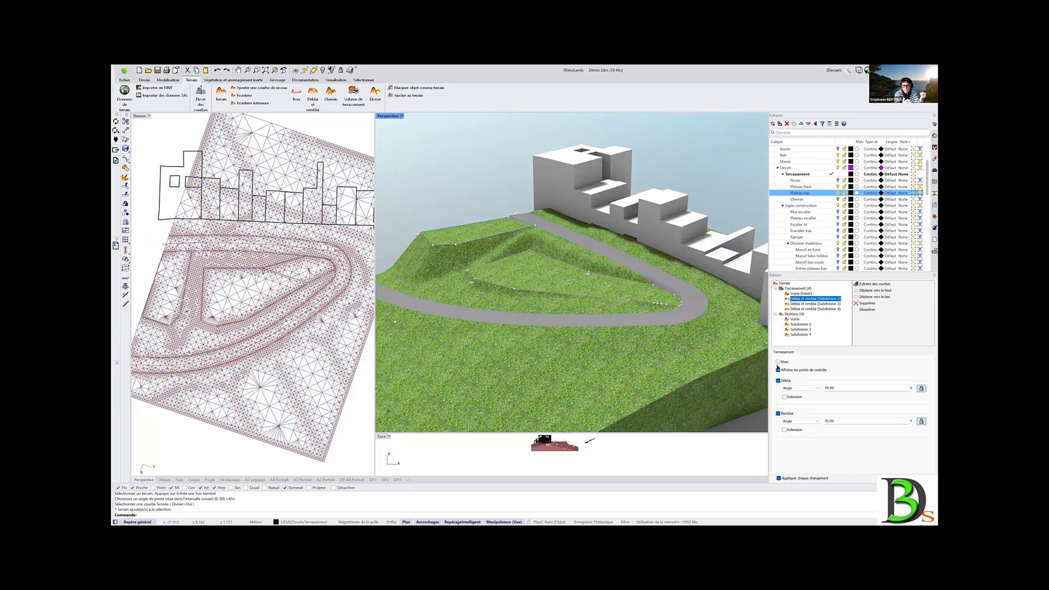
click(778, 362)
double_click(826, 362)
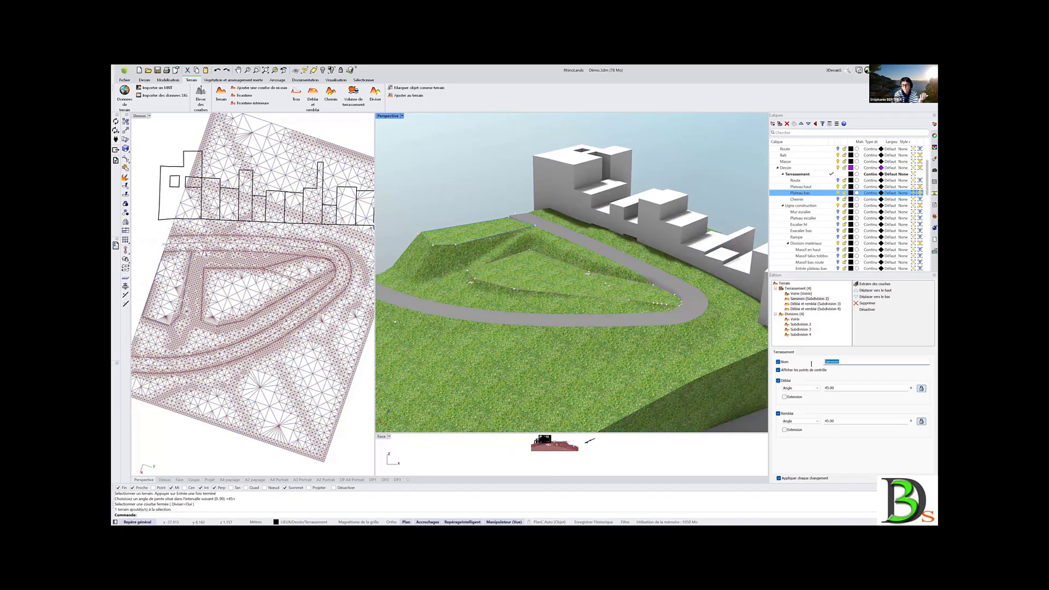
text(PLat Ht)
triple_click(823, 363)
key(ctrl+c)
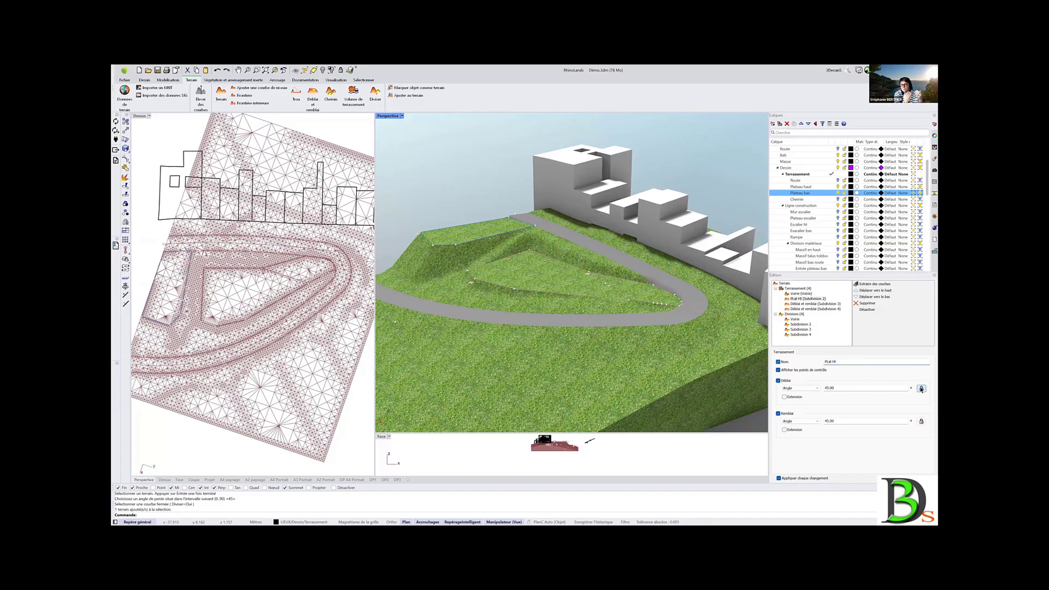
Set the PLat Ht earthwork's cut angle to 6 and its fill angle to 37
click(826, 388)
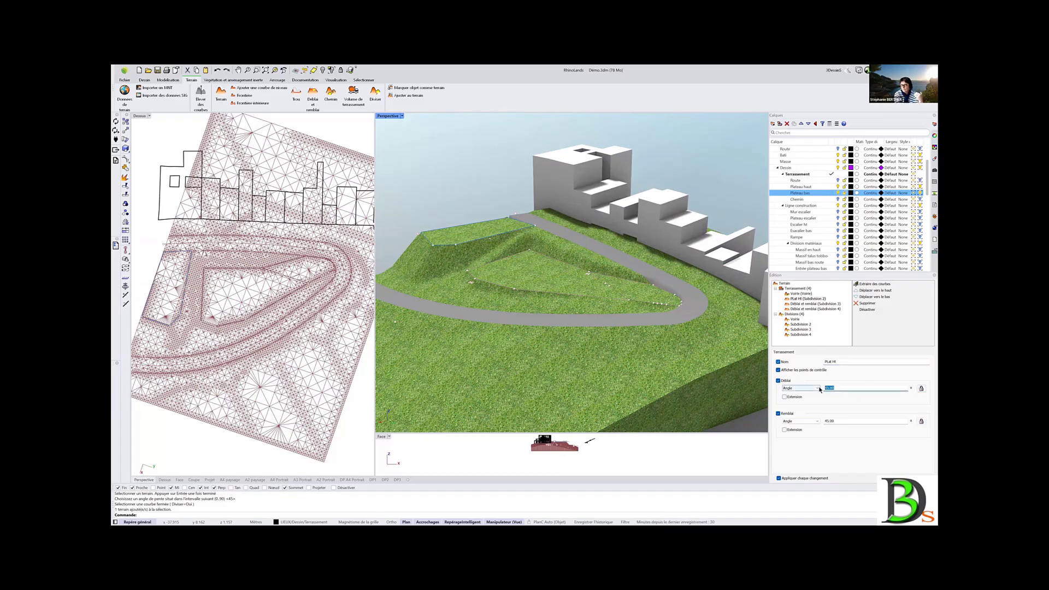
text(6)
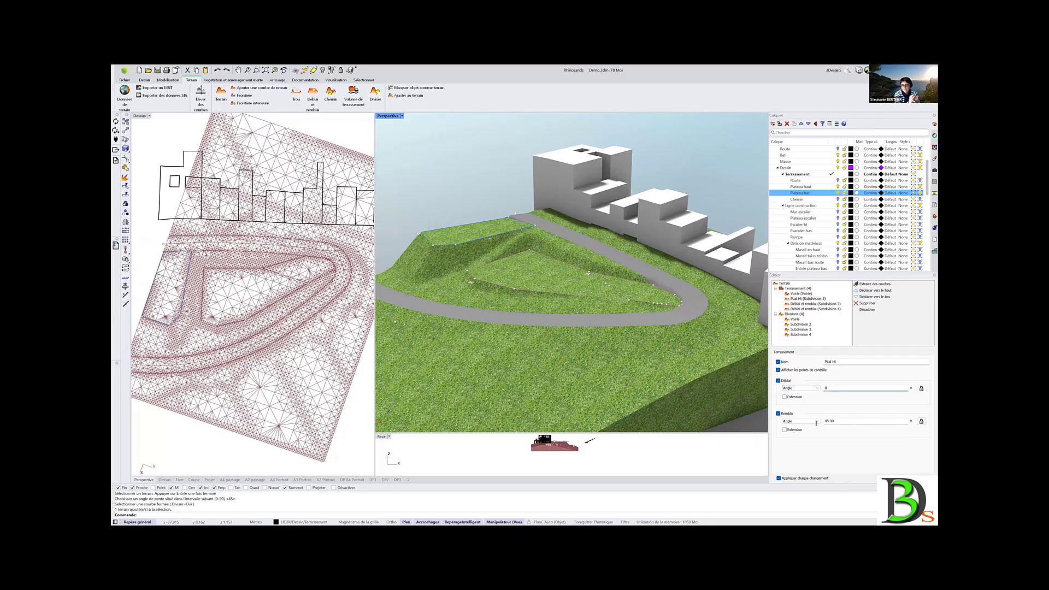
key(Tab)
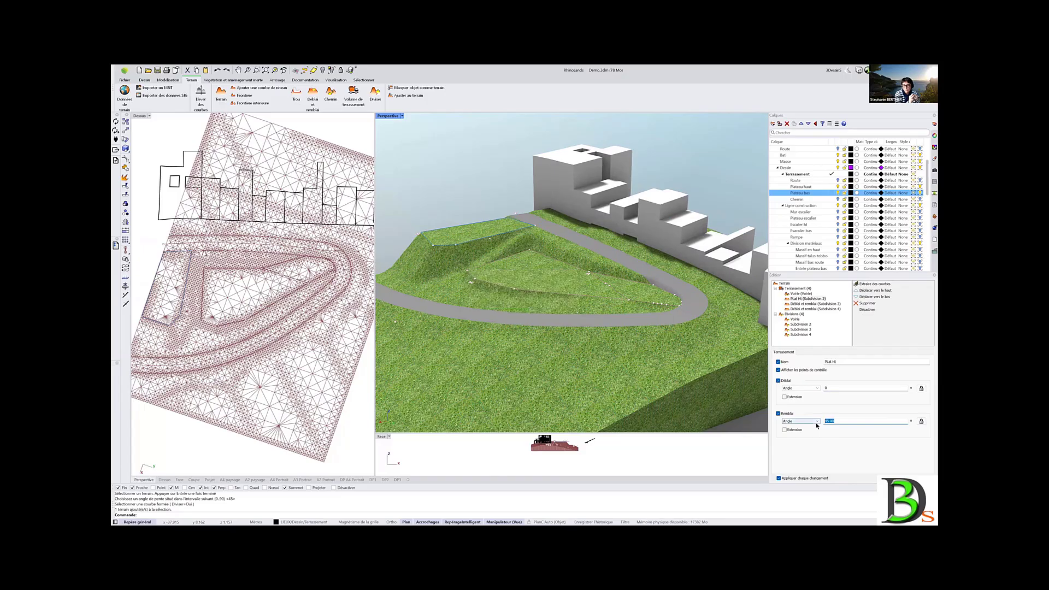
text(37)
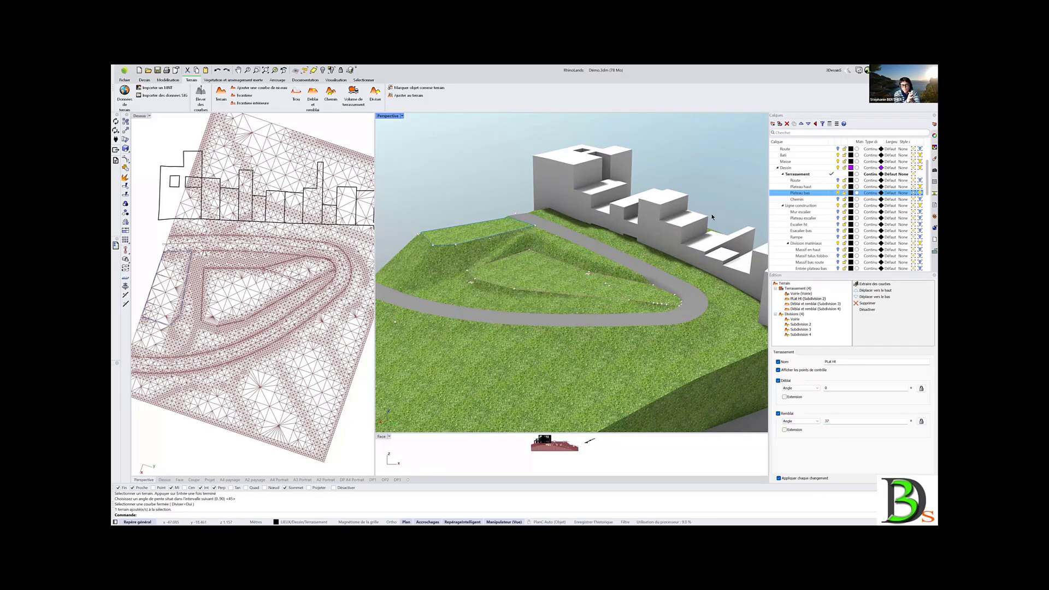
Rename the upper plateau's terrain division as PLat Ht
click(795, 325)
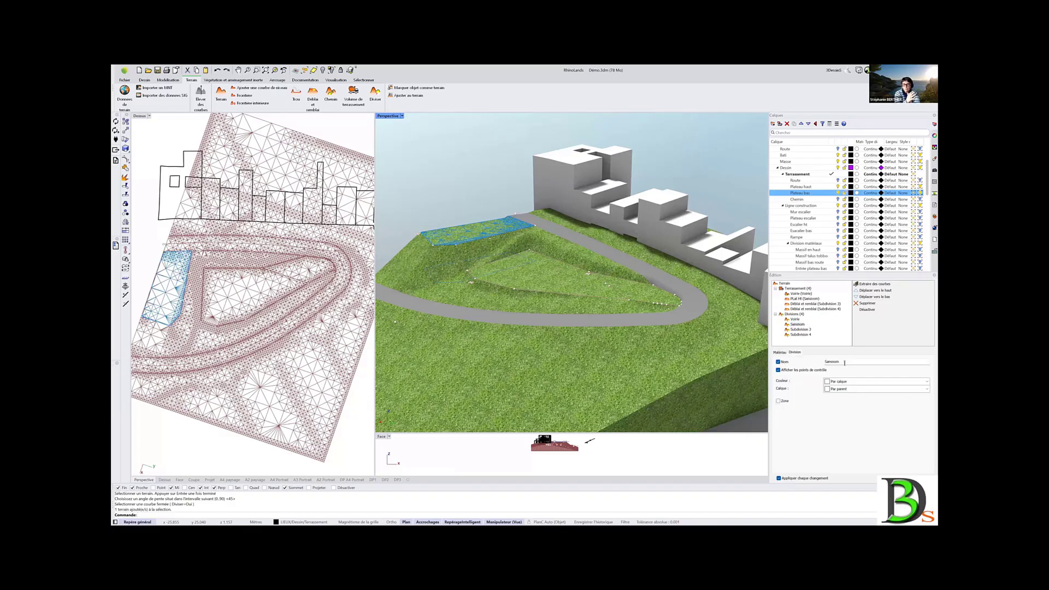
drag(844, 362, 814, 369)
text(PLat Ht)
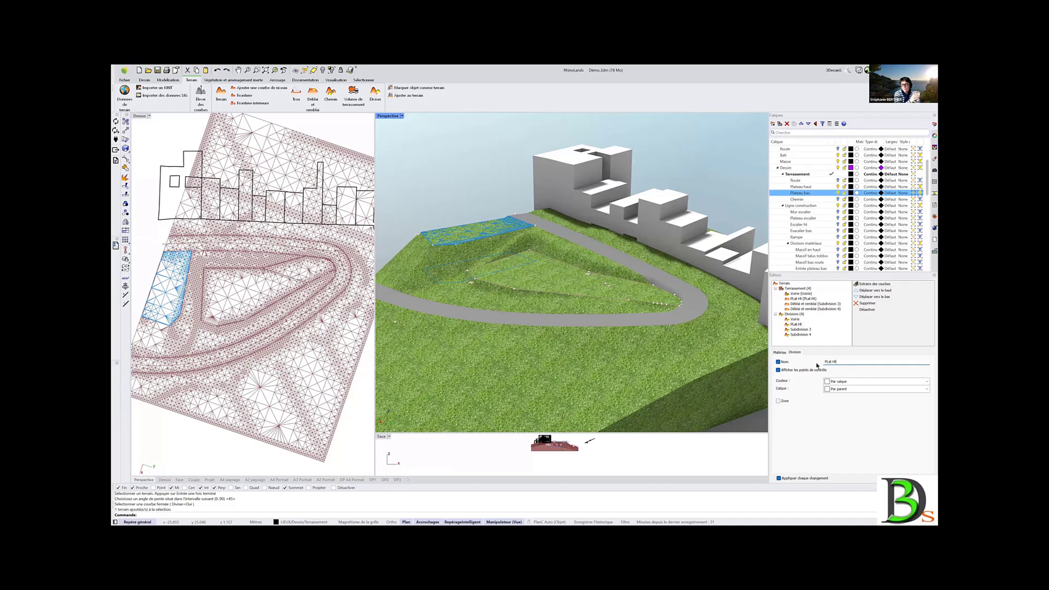
Assign the existing Résine material to the PLat Ht division
click(779, 353)
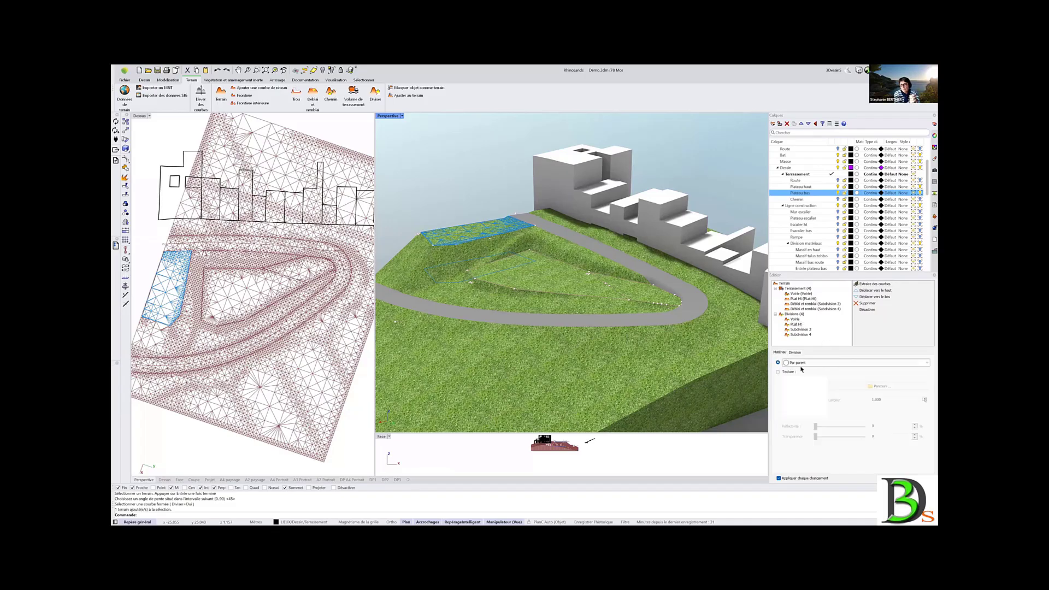
click(796, 364)
scroll(811, 319, down, 10)
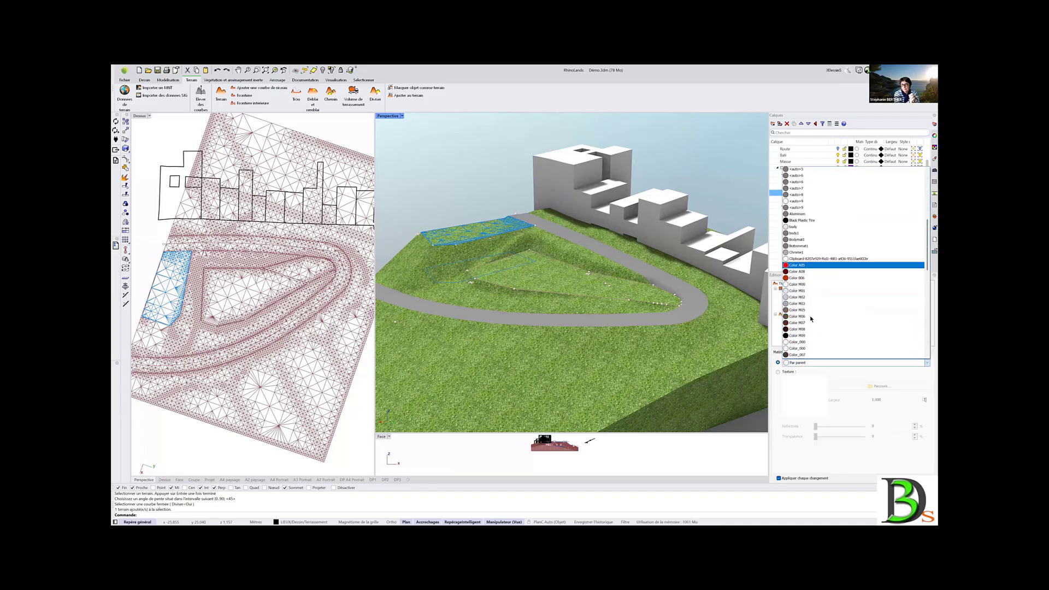
scroll(811, 319, down, 12)
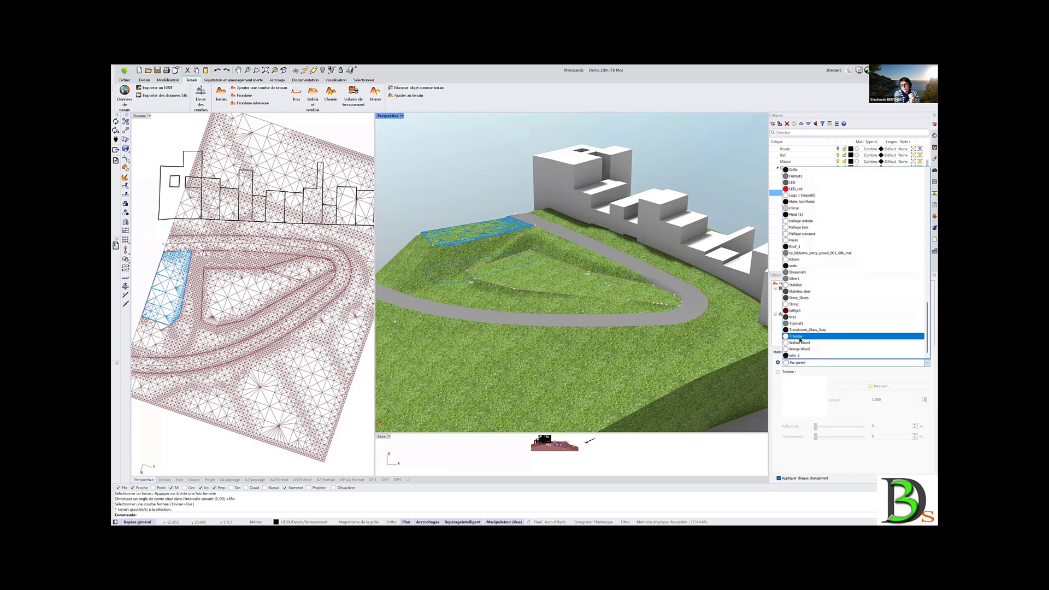
click(795, 259)
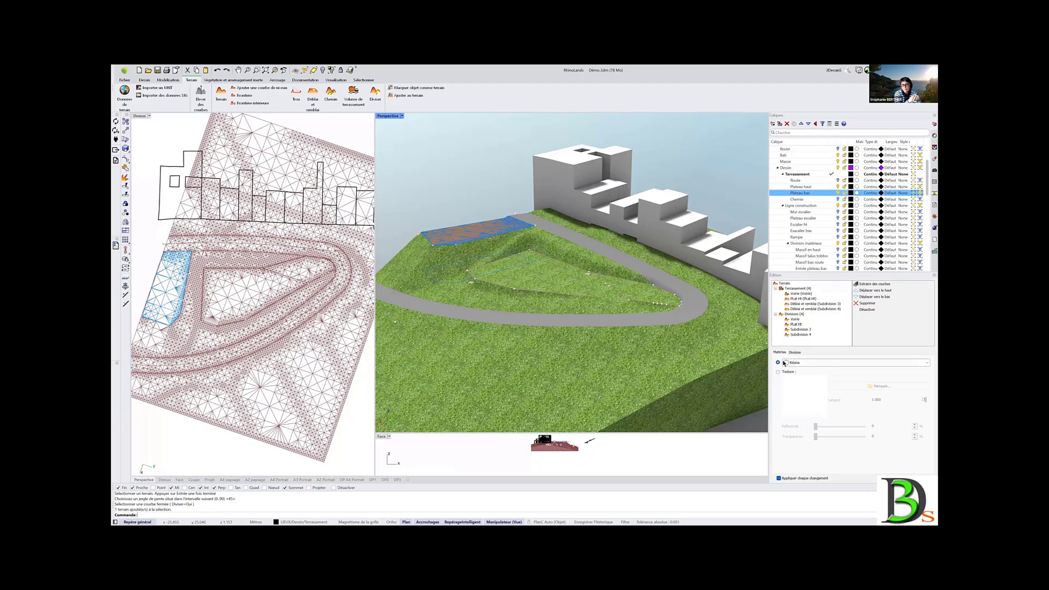
click(795, 352)
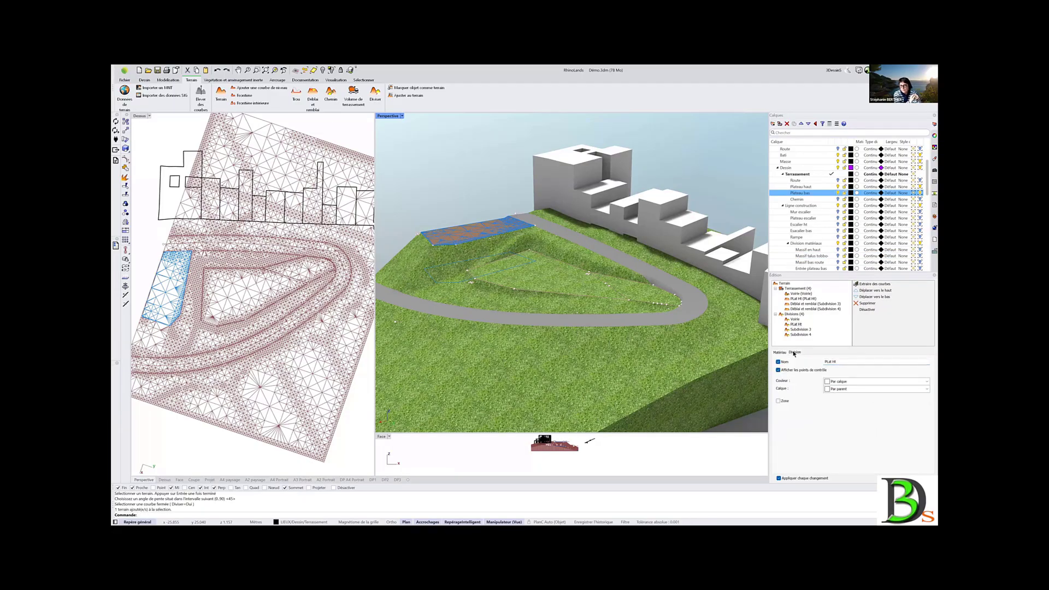
Name the second cut-and-fill earthwork PLat Bas by adapting the copied name
click(795, 307)
click(835, 362)
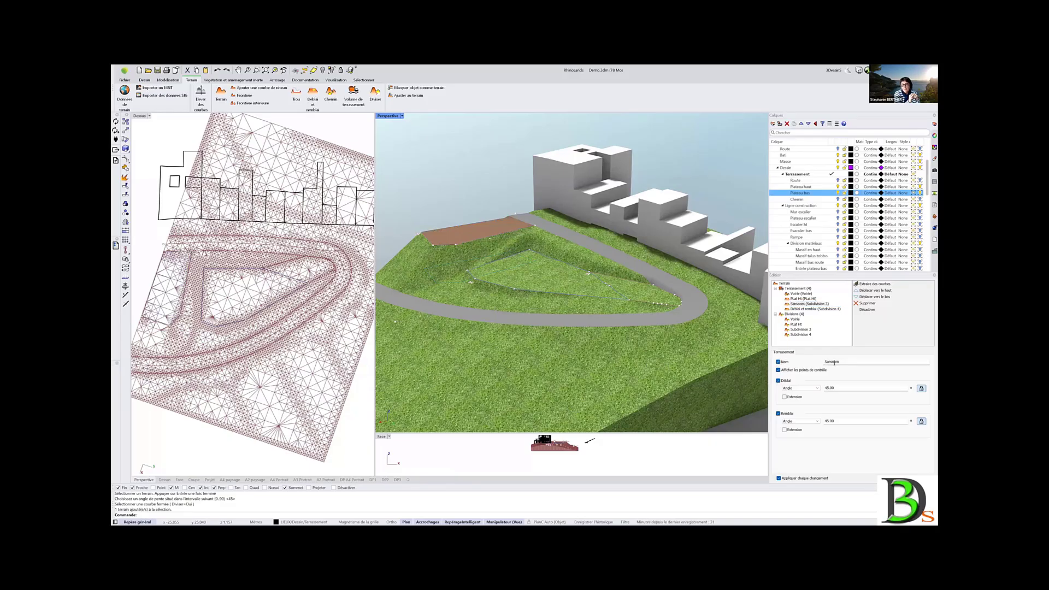
drag(842, 361, 821, 365)
key(ctrl+v)
key(BackSpace)
key(BackSpace)
text(Bas)
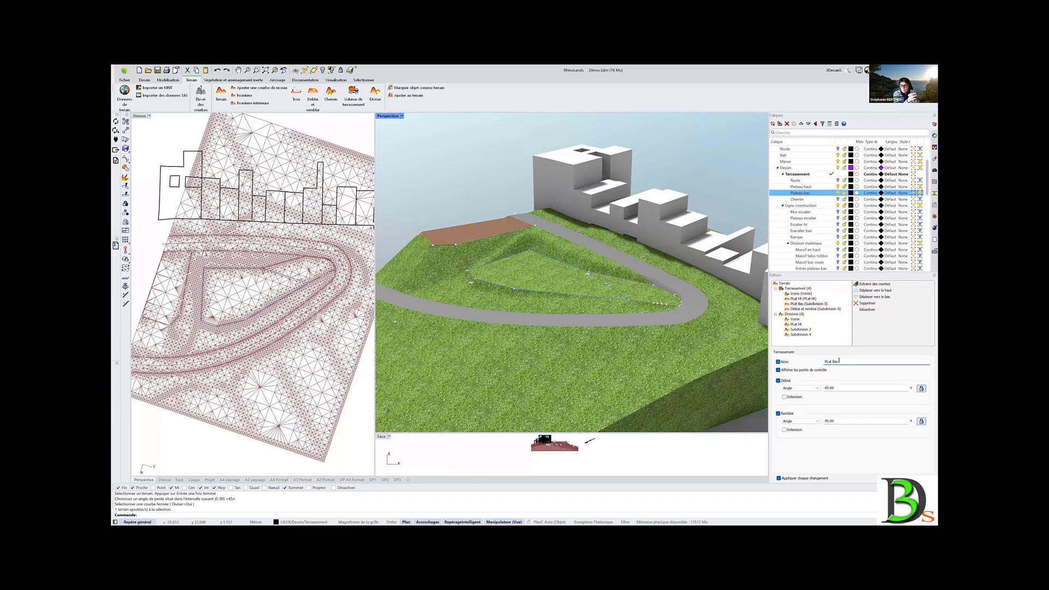
drag(839, 360, 820, 363)
Set the PLat Bas earthwork's cut angle to 30 and its fill angle to 25
drag(832, 388, 818, 389)
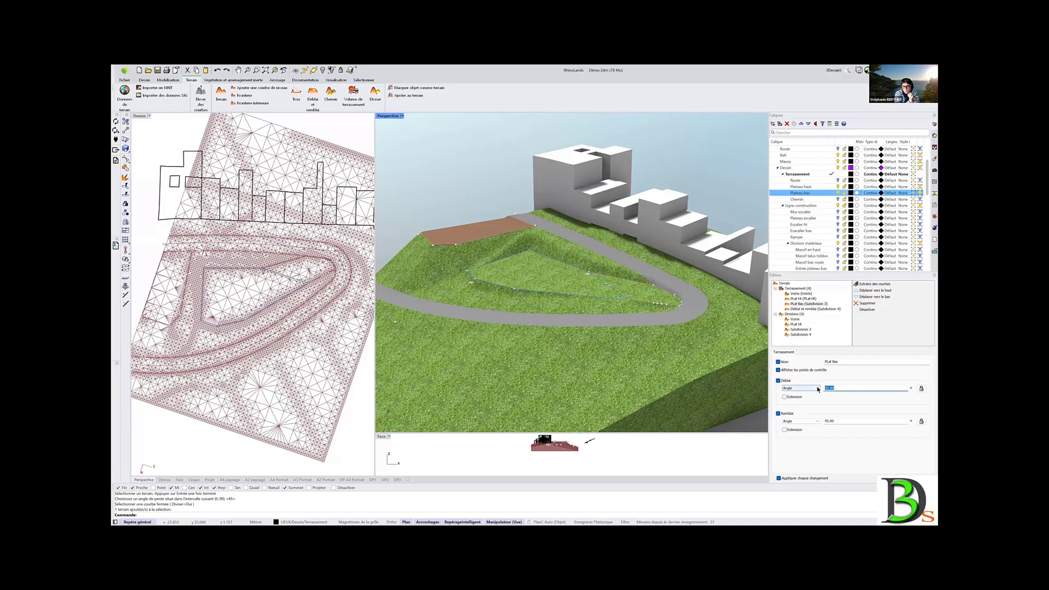
text(30)
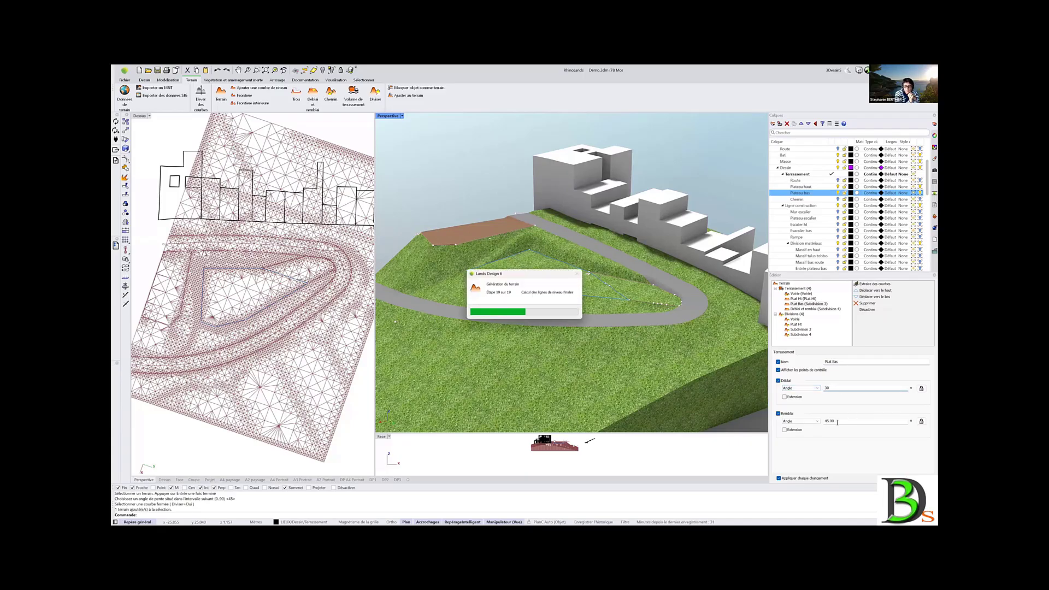
drag(837, 422, 818, 422)
text(25)
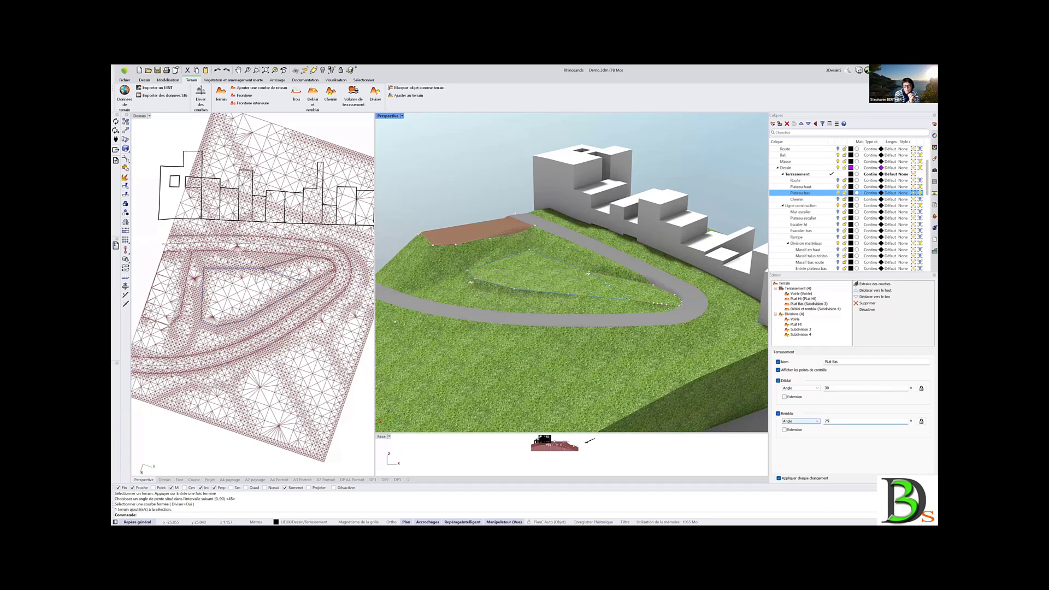
key(Return)
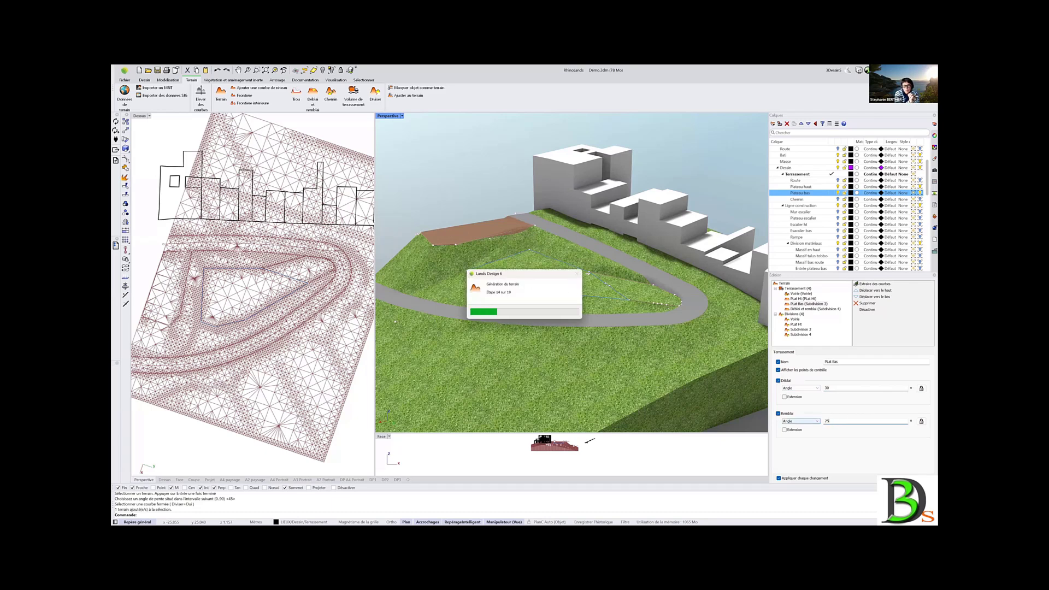
Name the lower plateau's terrain division PLat Bas
mouse_move(680, 354)
right_down()
mouse_move(610, 312)
mouse_move(668, 343)
right_up()
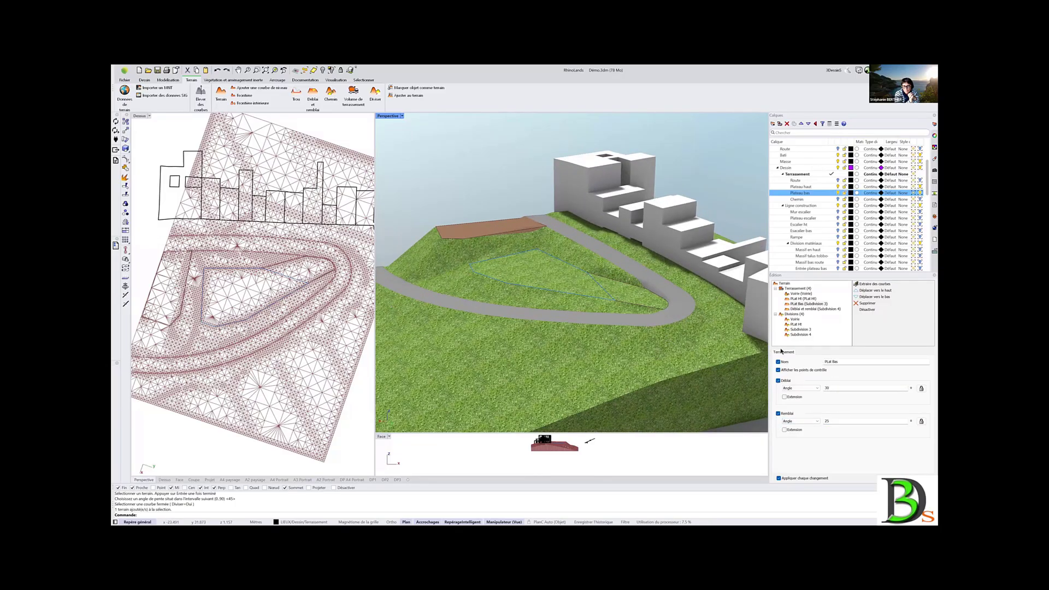
click(798, 331)
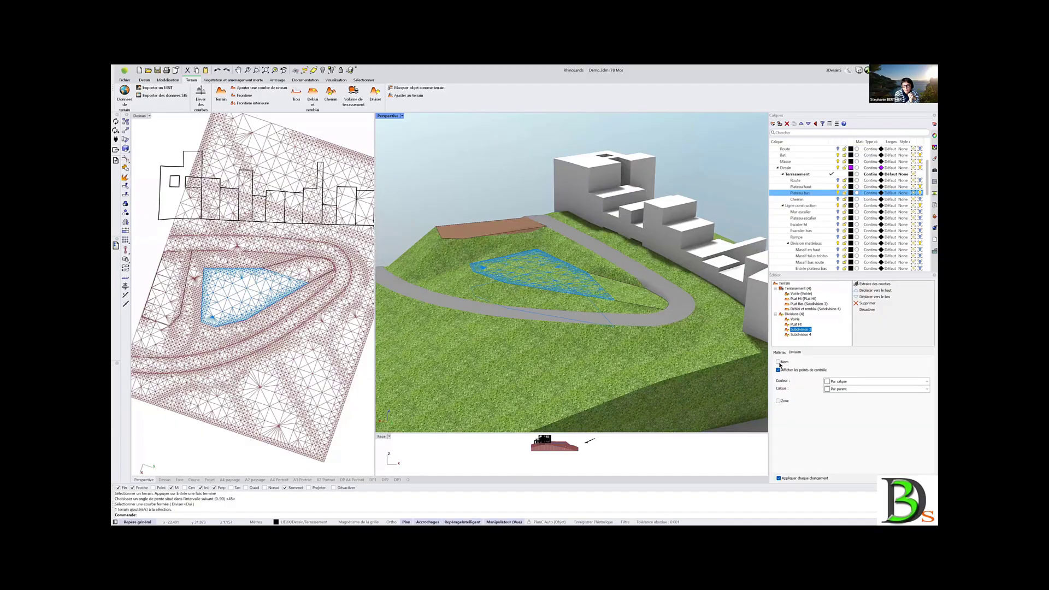
click(779, 362)
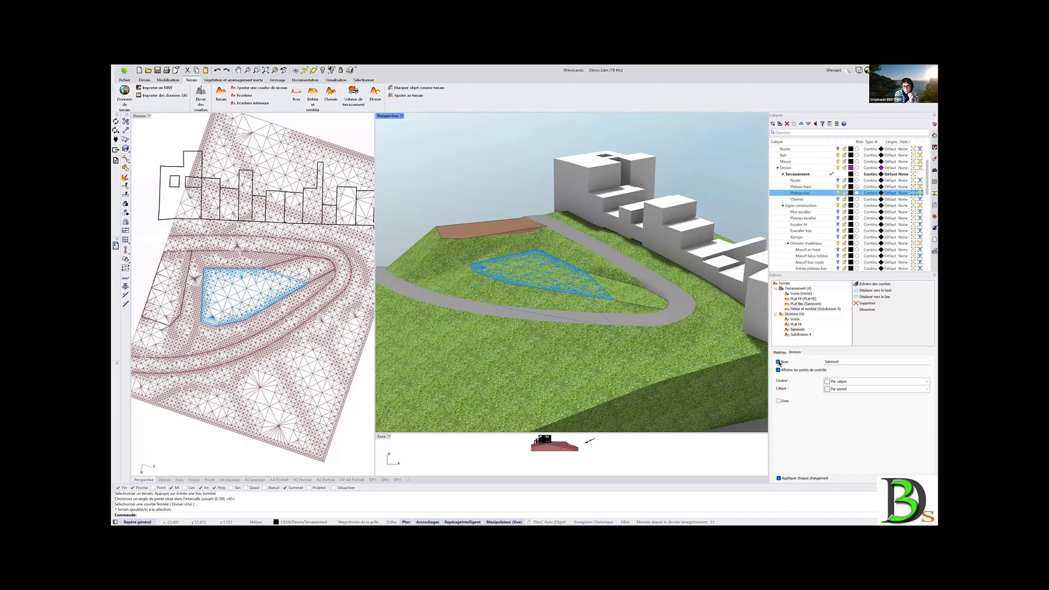
text(PLat Bas)
Assign the existing Stabilisé material to the PLat Bas division
click(780, 352)
click(822, 364)
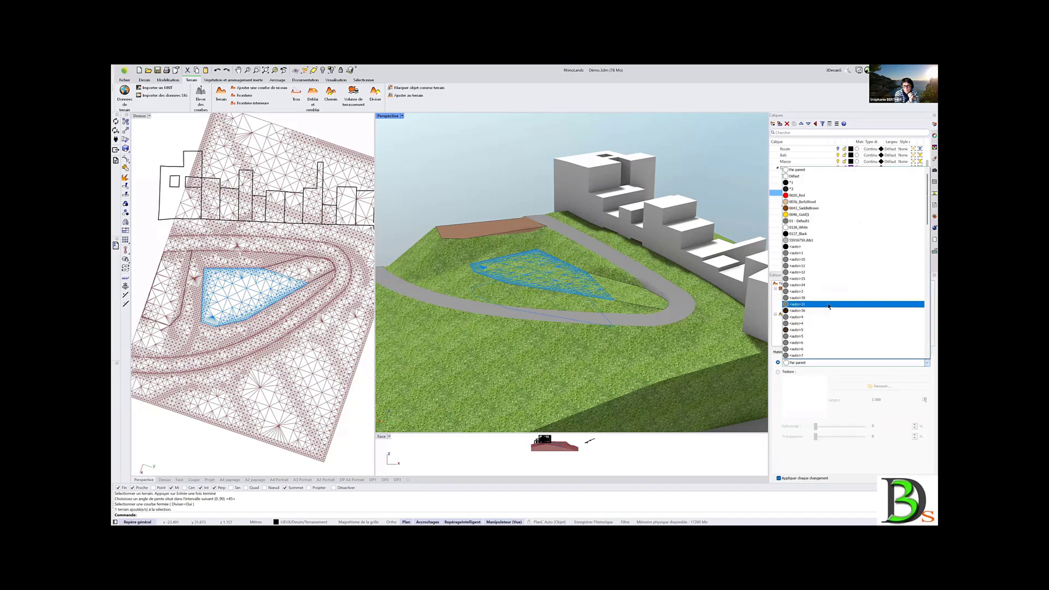
scroll(827, 336, down, 5)
scroll(826, 335, down, 3)
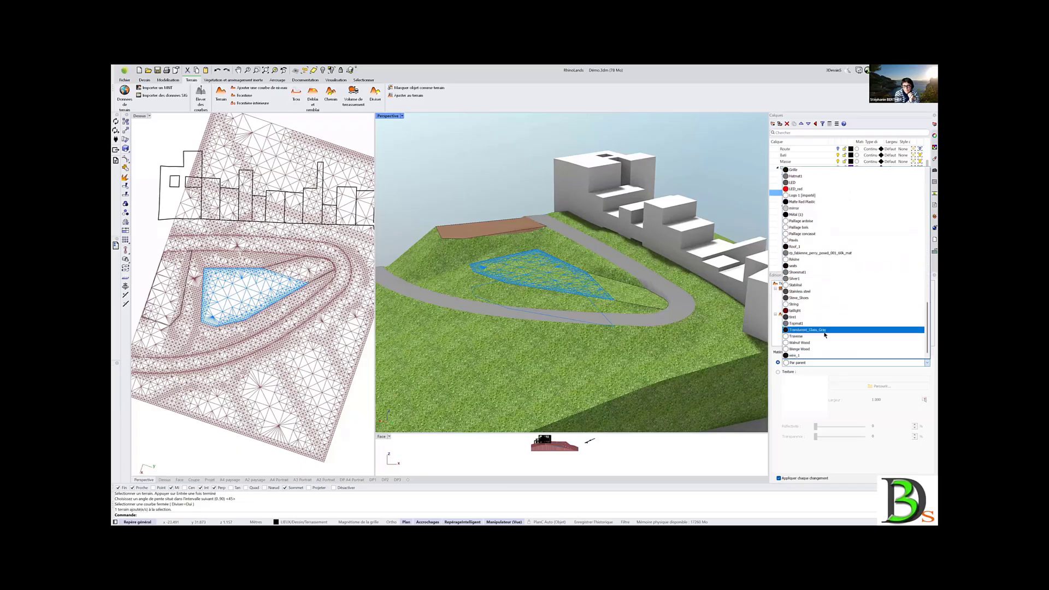
click(796, 284)
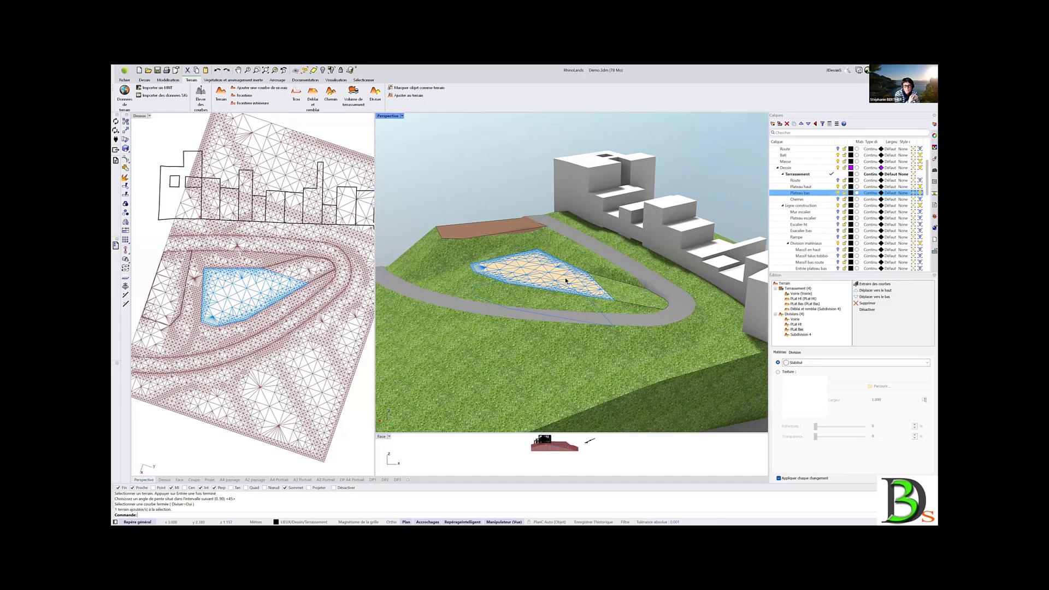
Name the remaining cut-and-fill earthwork PLat Bas1 and copy that name
click(802, 309)
click(778, 363)
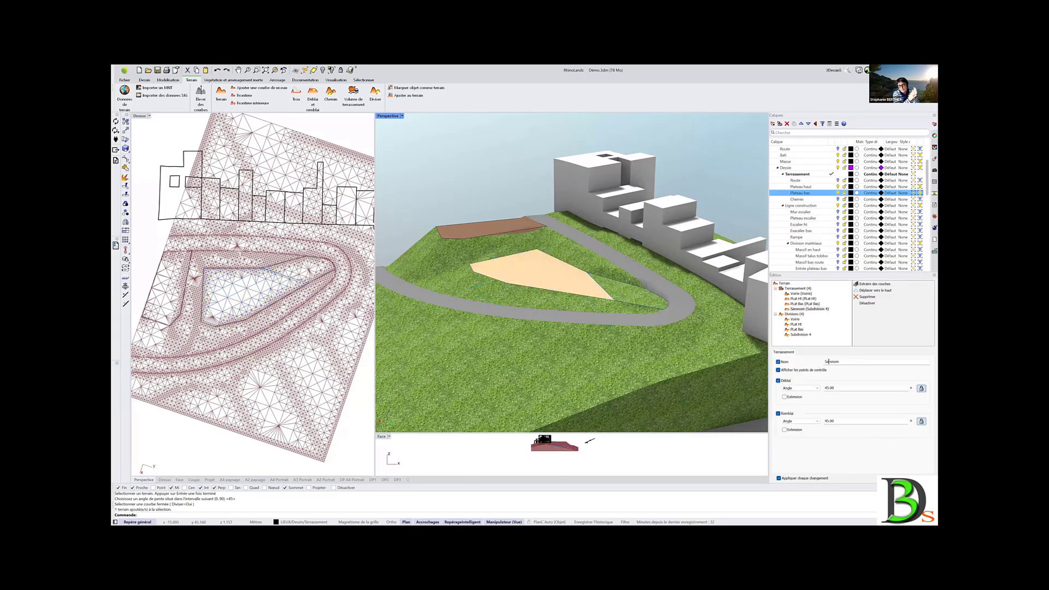
text(PLat Bas)
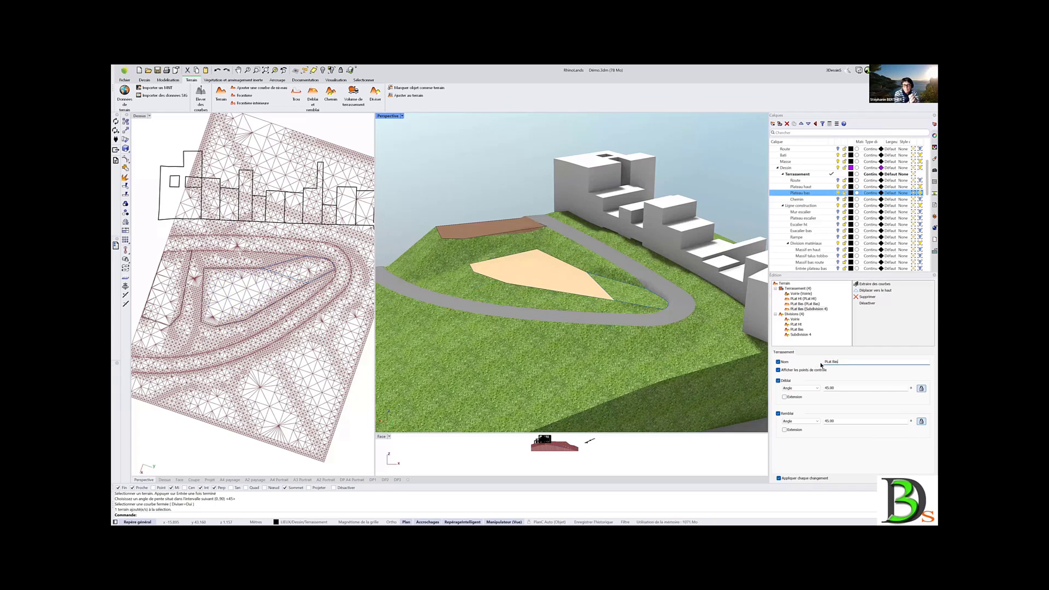
text(1)
drag(836, 363, 816, 363)
Unlink the PLat Bas1 earthwork's slope angles and set its cut angle to 90 and its fill angle to 10
click(921, 389)
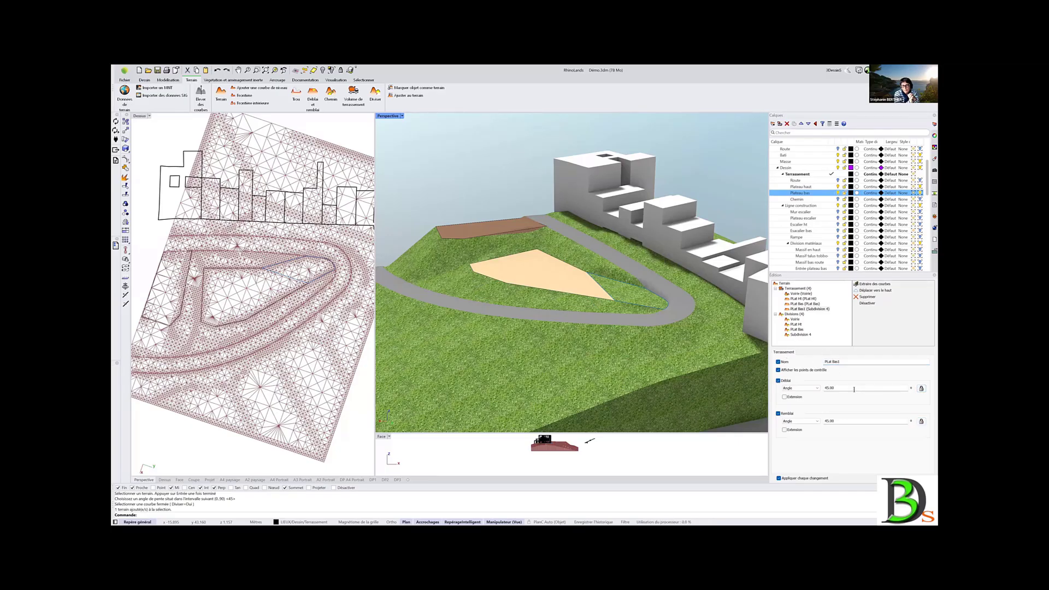
drag(851, 389, 797, 392)
text(90)
key(Return)
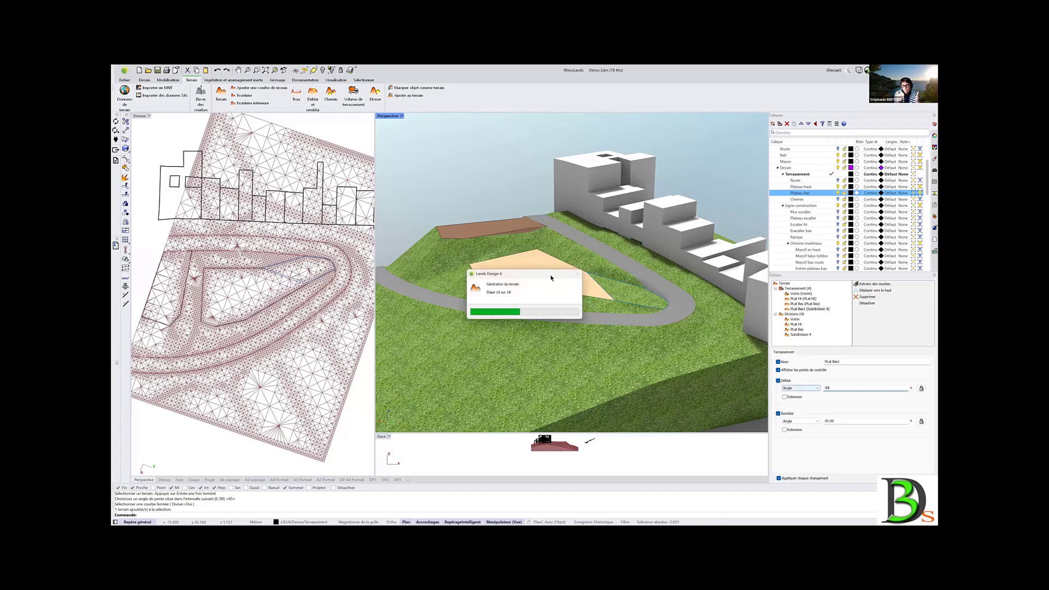
double_click(841, 421)
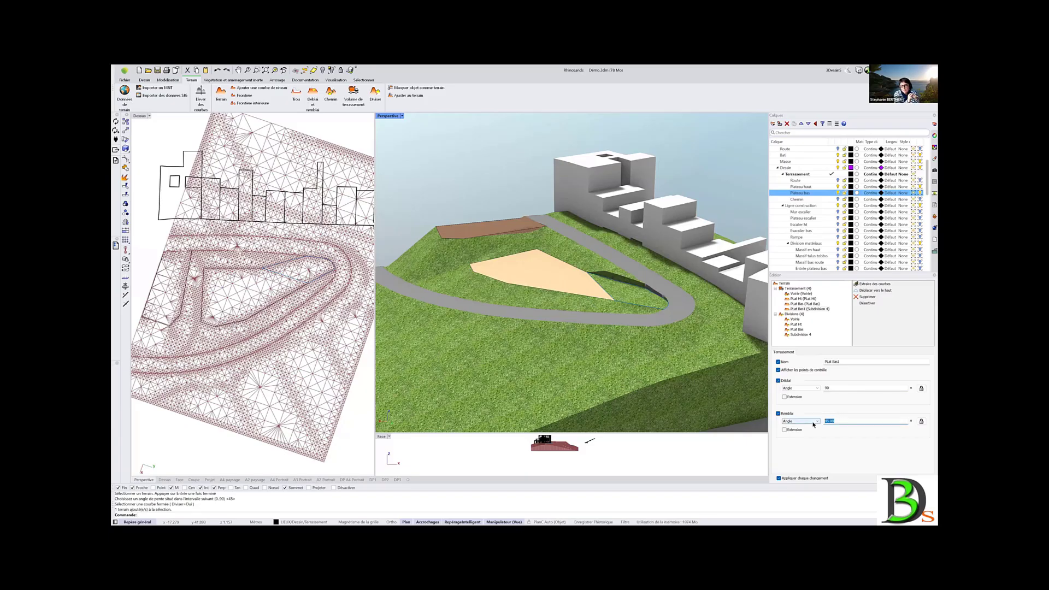
text(10)
key(Return)
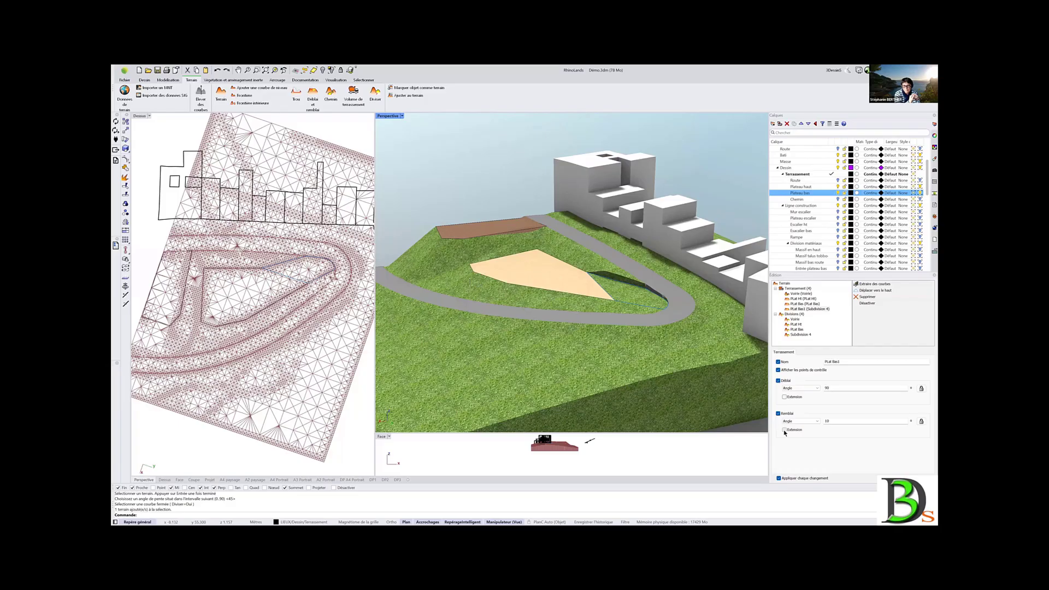
Enable the fill extension of the PLat Bas1 earthwork and set it to 5
click(785, 430)
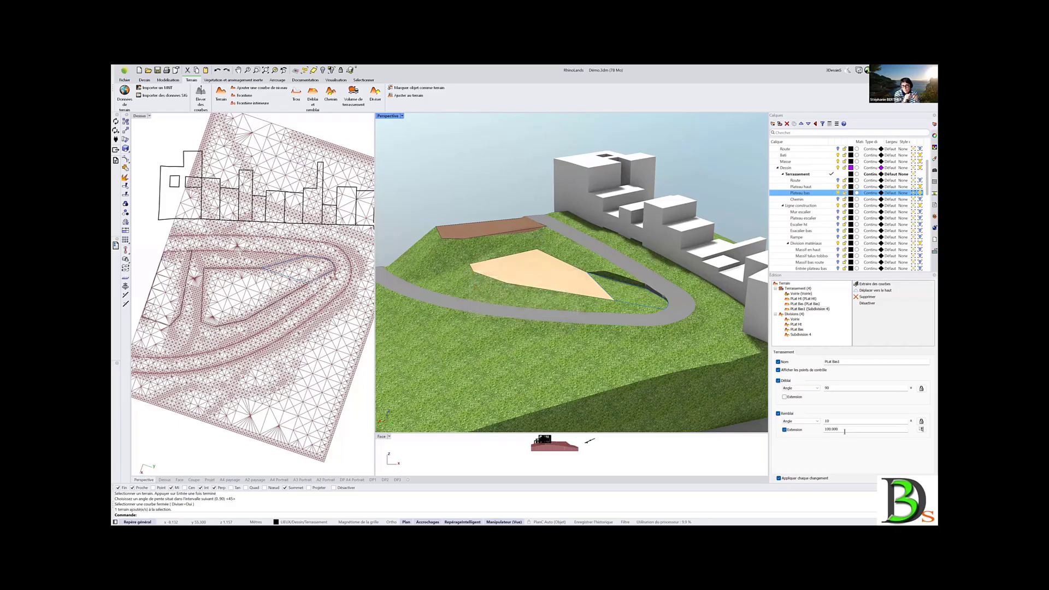
double_click(844, 431)
text(5)
key(Return)
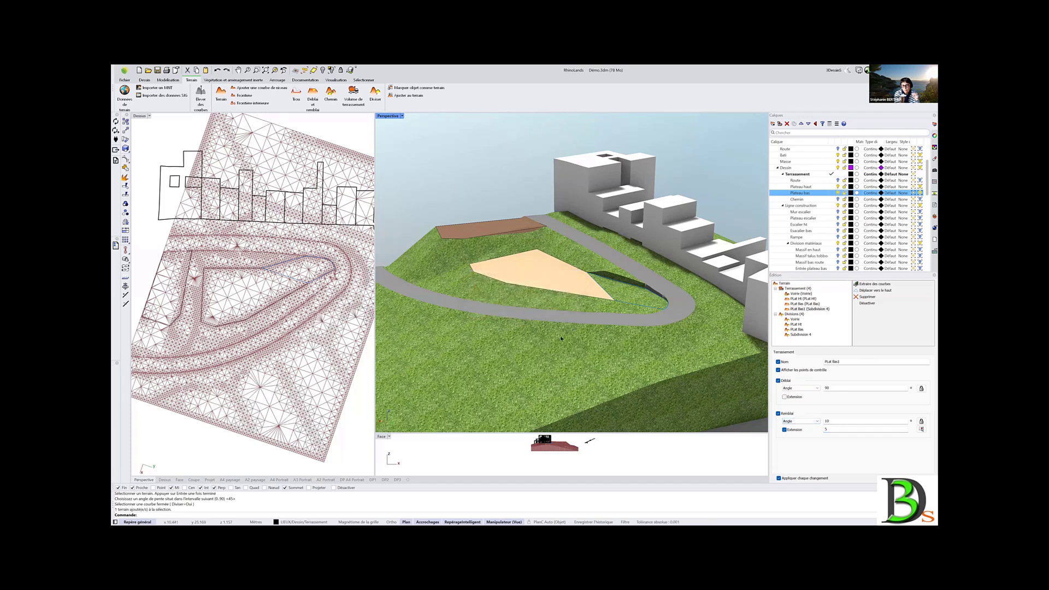
Name the terrain division at the pointed end of the lower plateau PLat Bas1
right_drag(578, 365, 585, 345)
scroll(584, 345, up, 3)
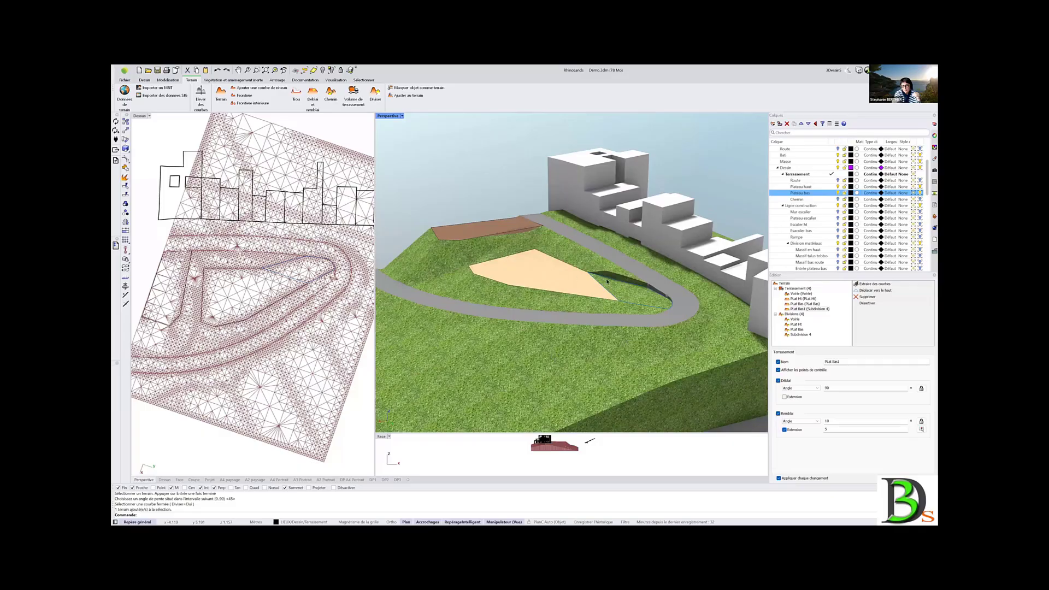
click(800, 334)
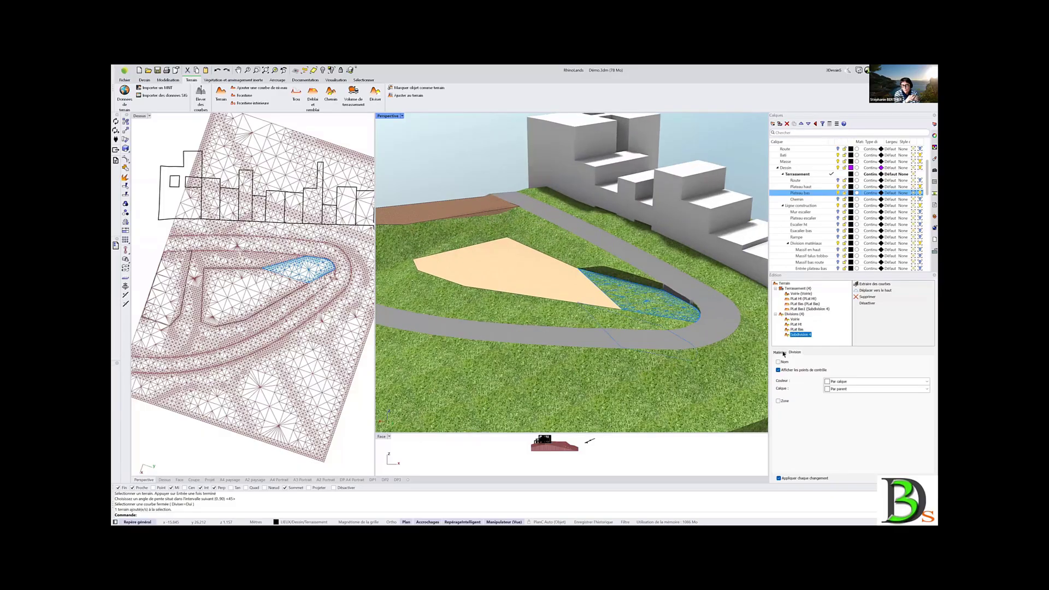
click(779, 361)
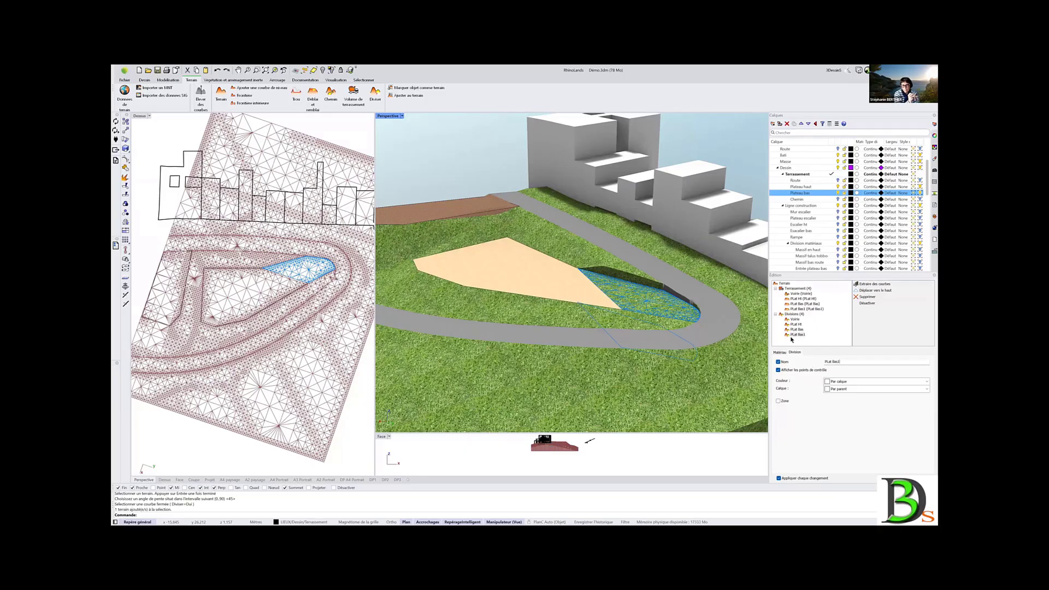
Assign the existing Stabilisé material to the PLat Bas1 division
click(780, 352)
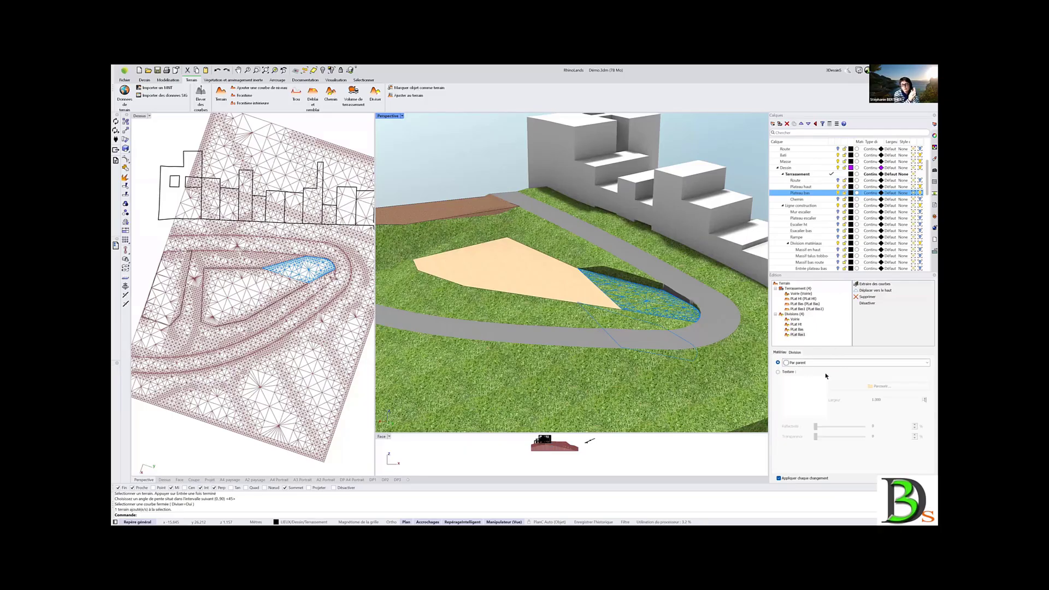
click(874, 362)
drag(928, 210, 927, 331)
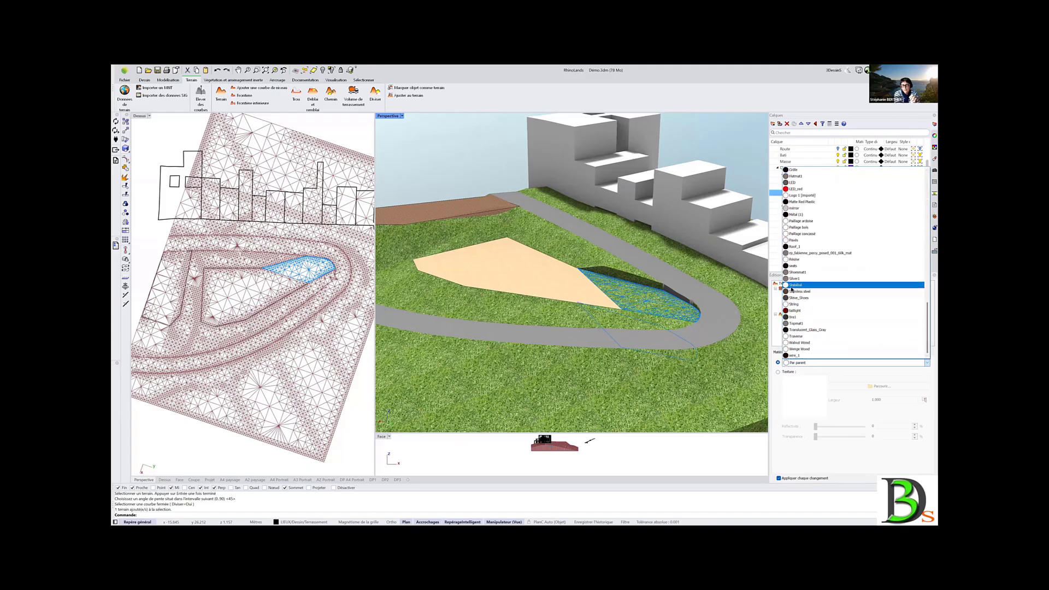
click(902, 284)
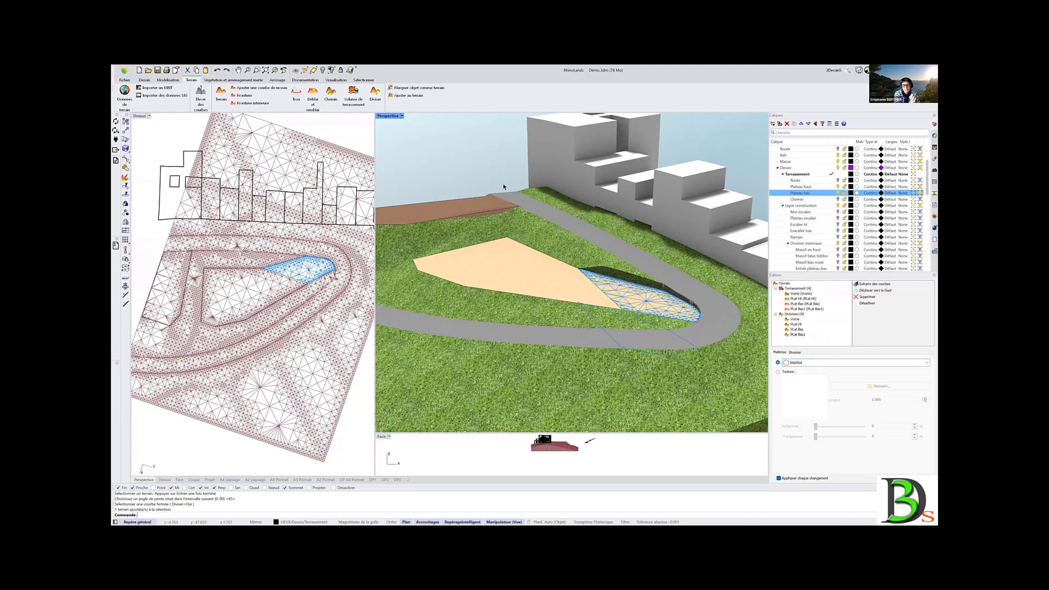
Move the PLat Bas earthwork one place up in the terrain's earthwork order, above PLat Ht
click(485, 166)
right_drag(484, 166, 582, 258)
click(582, 258)
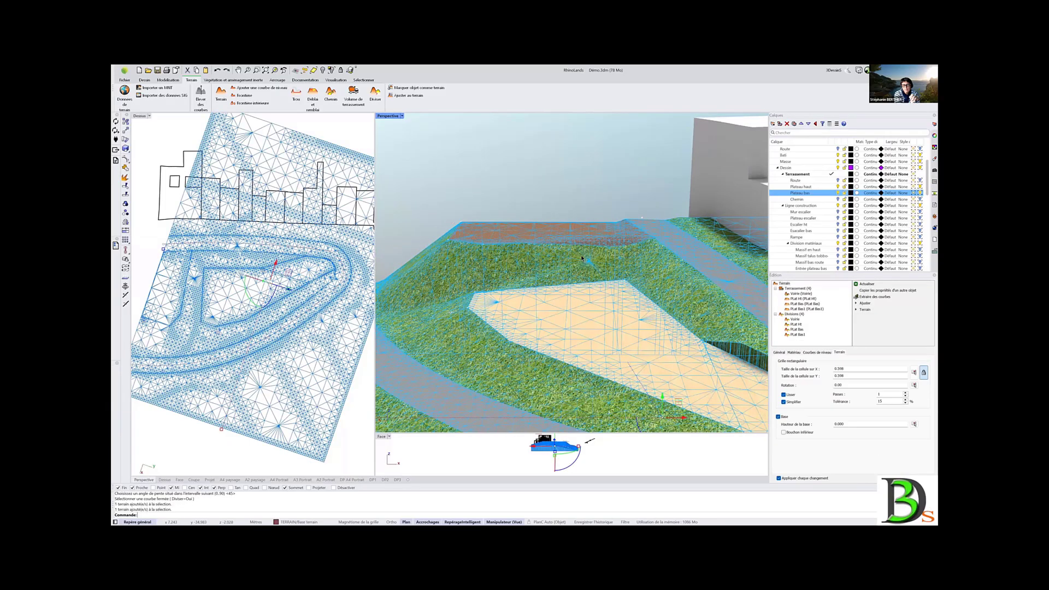
click(800, 304)
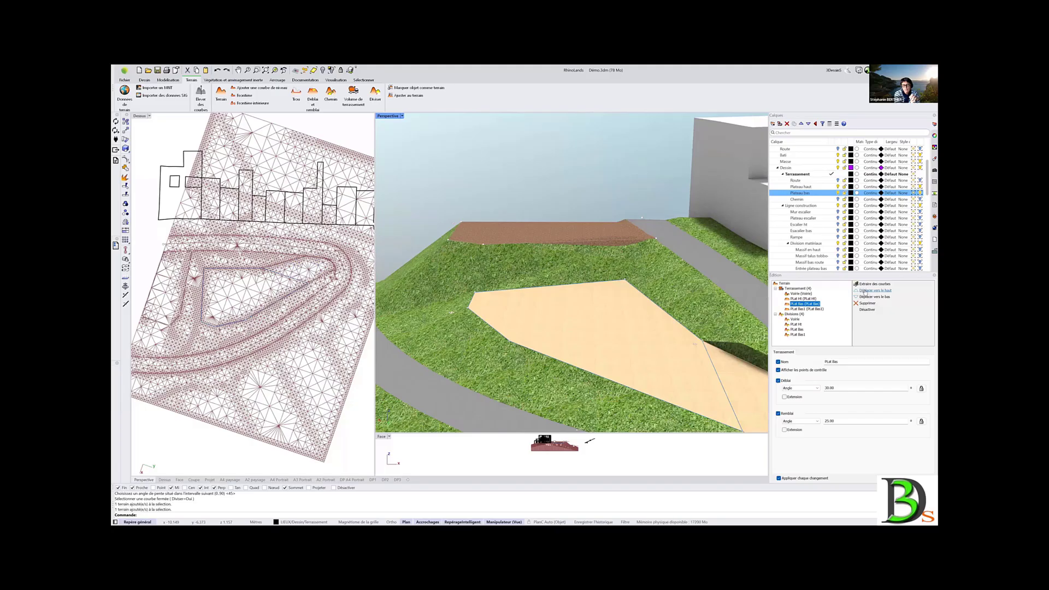
click(864, 291)
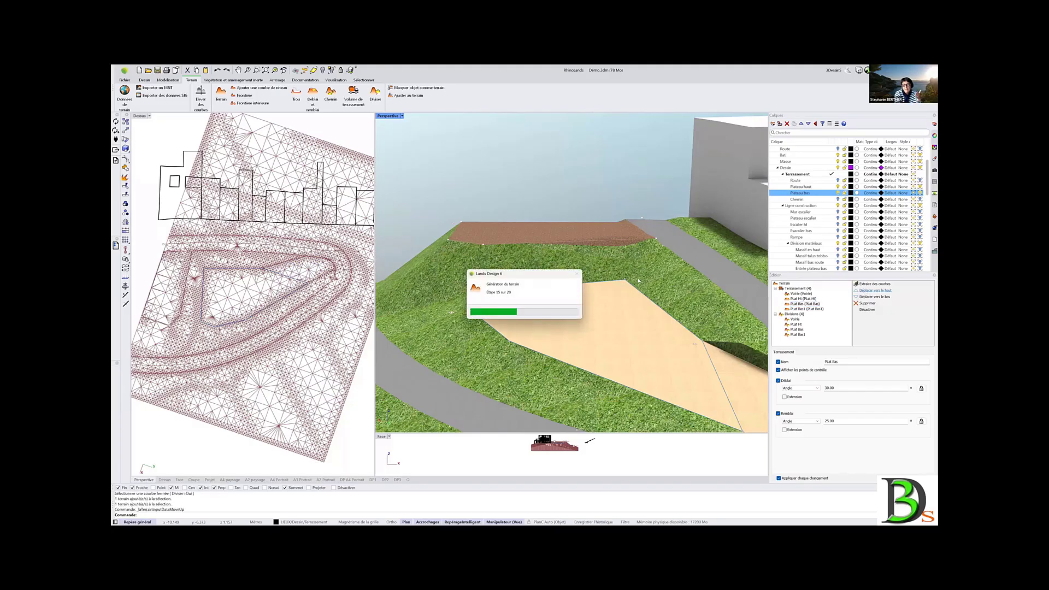
Show the Massif en haut layer under Division matériaux
right_drag(574, 284, 539, 280)
scroll(625, 283, down, 7)
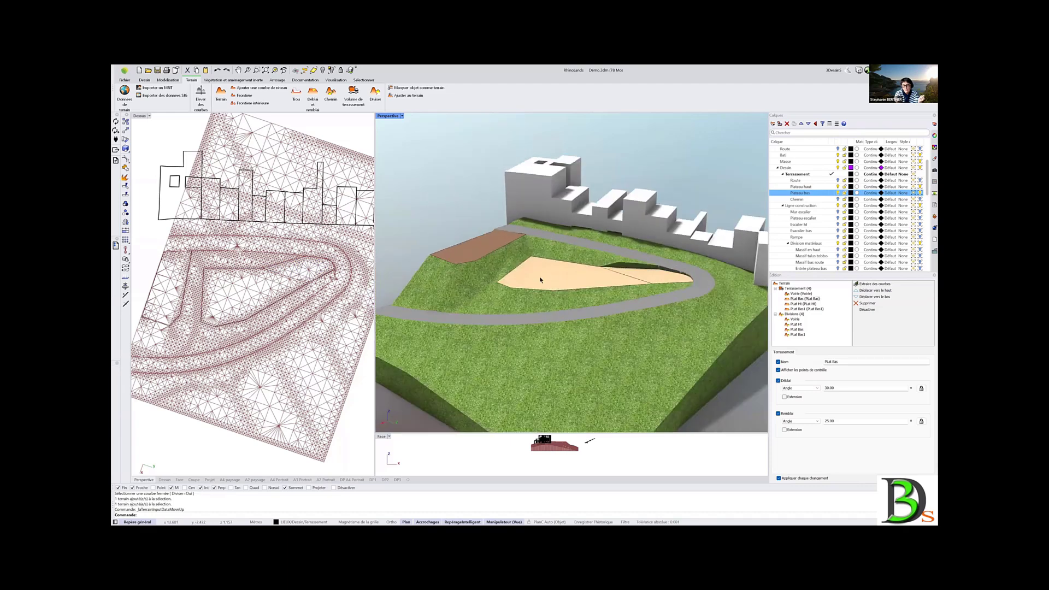
scroll(567, 262, up, 4)
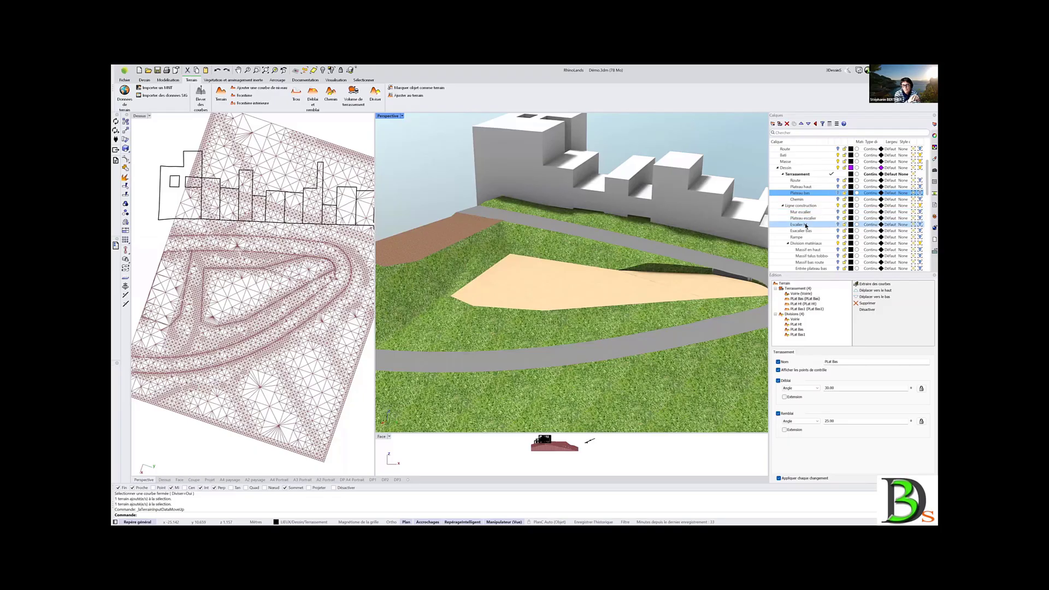
scroll(805, 226, down, 1)
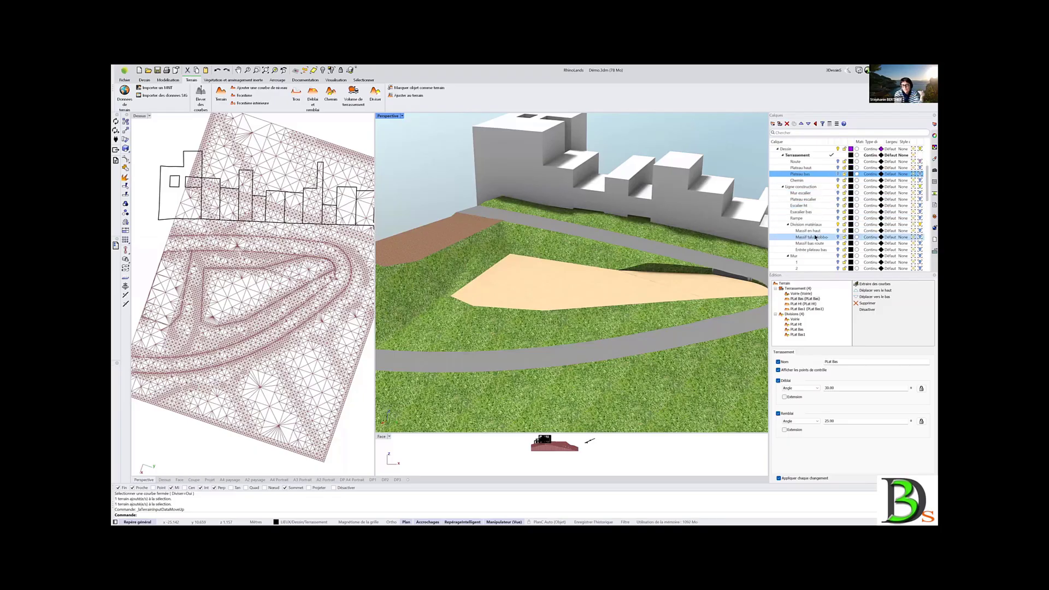
click(838, 232)
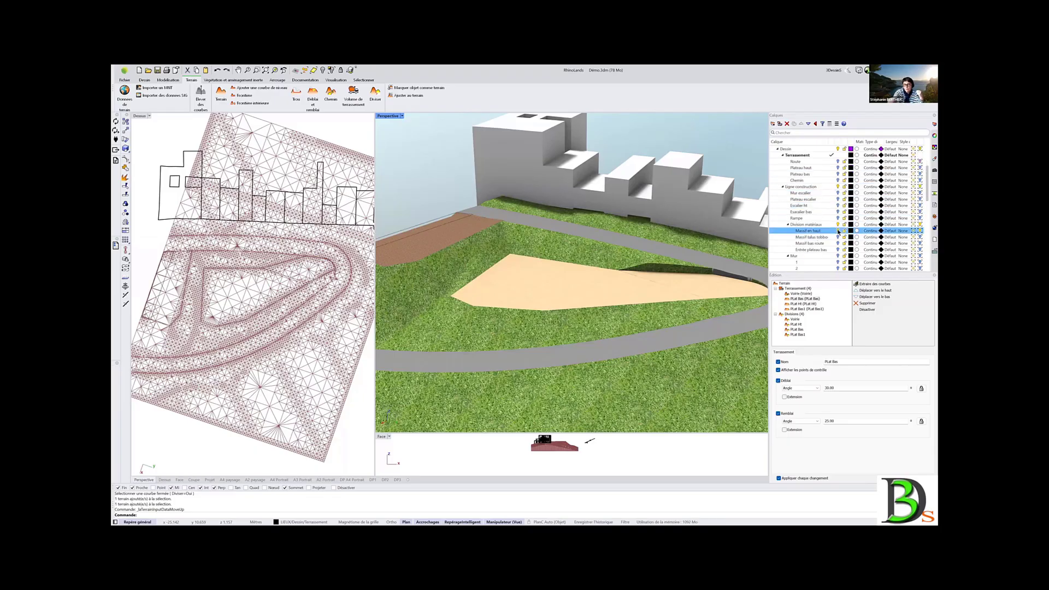
Divide the terrain with the closed Massif en haut curve along the upper plateau's outer edge
right_drag(662, 303, 546, 315)
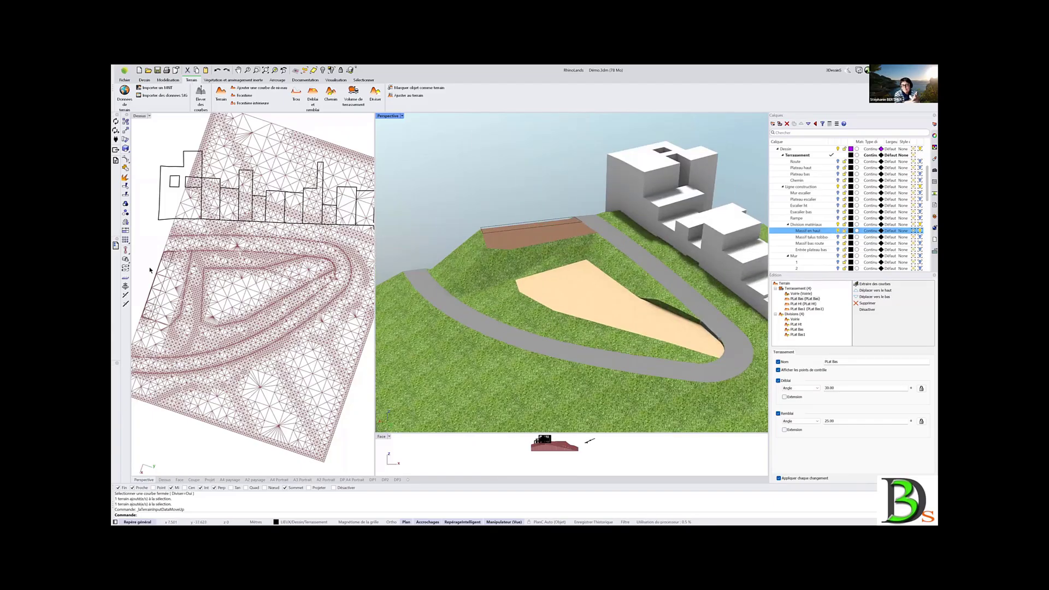
scroll(146, 281, up, 3)
scroll(147, 281, up, 3)
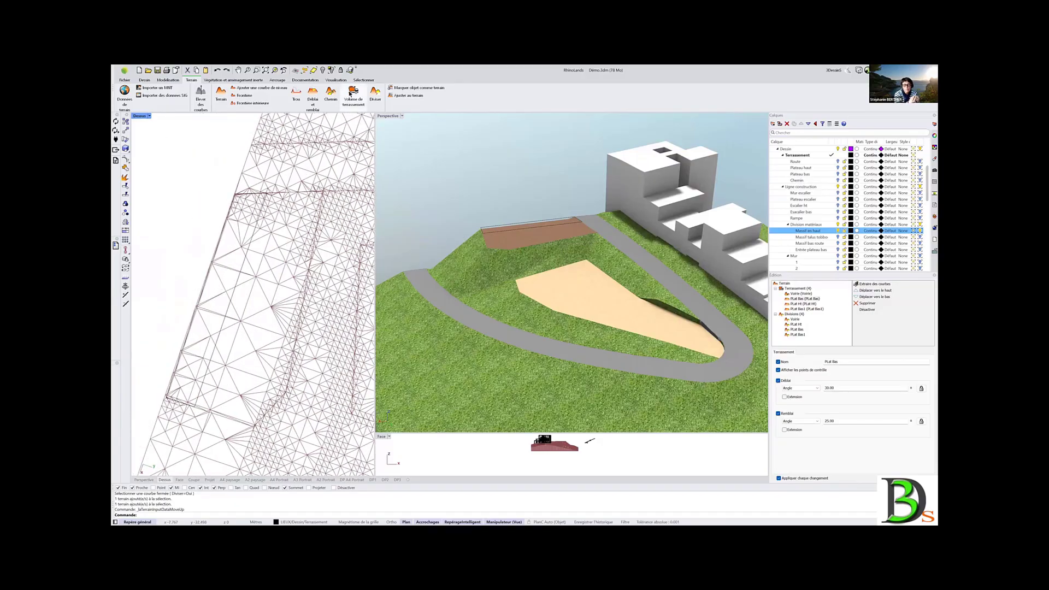
click(375, 92)
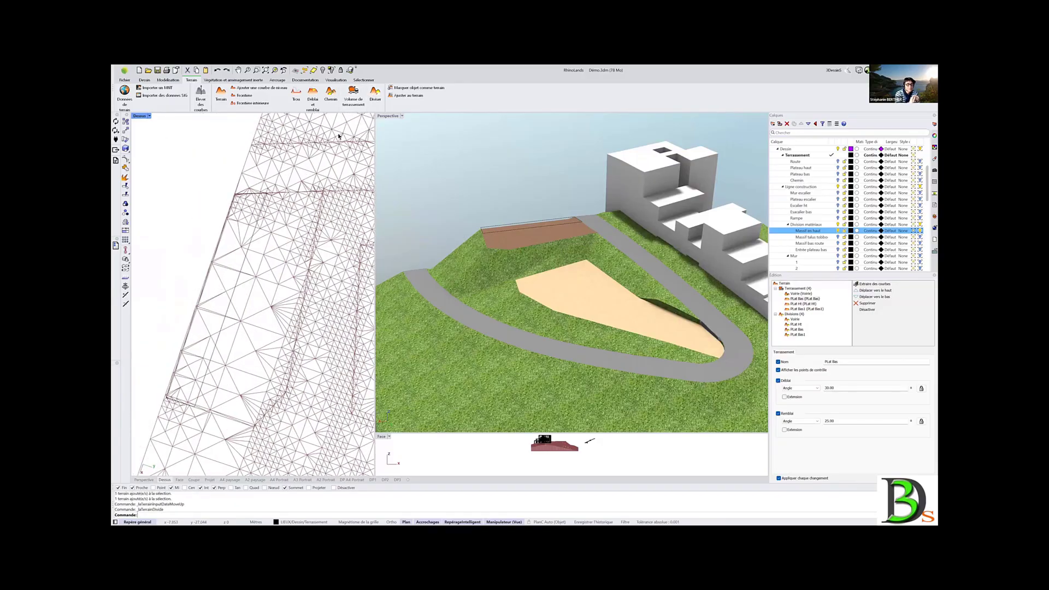
click(264, 230)
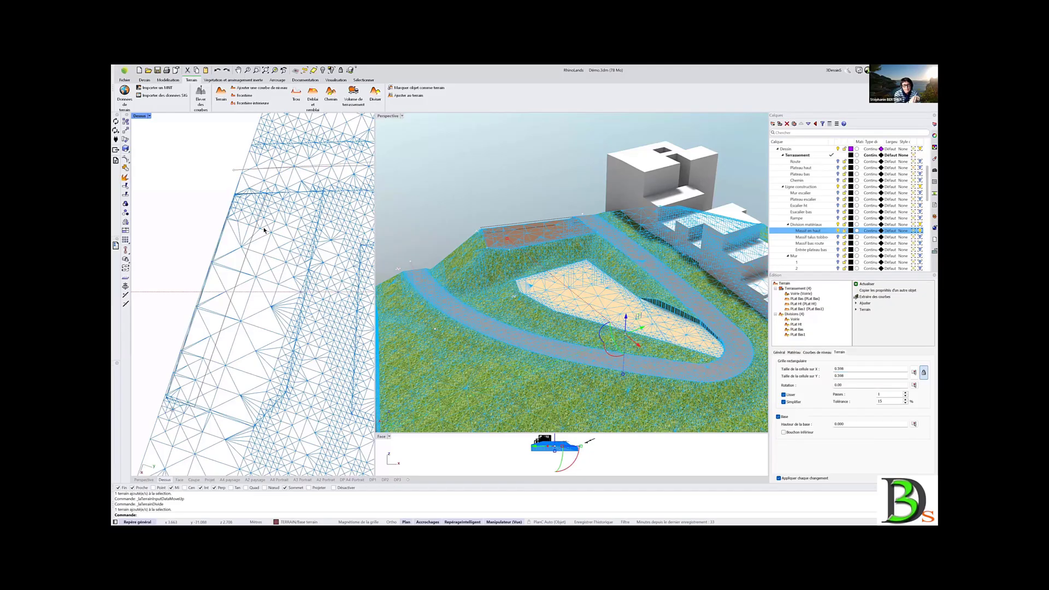
key(Return)
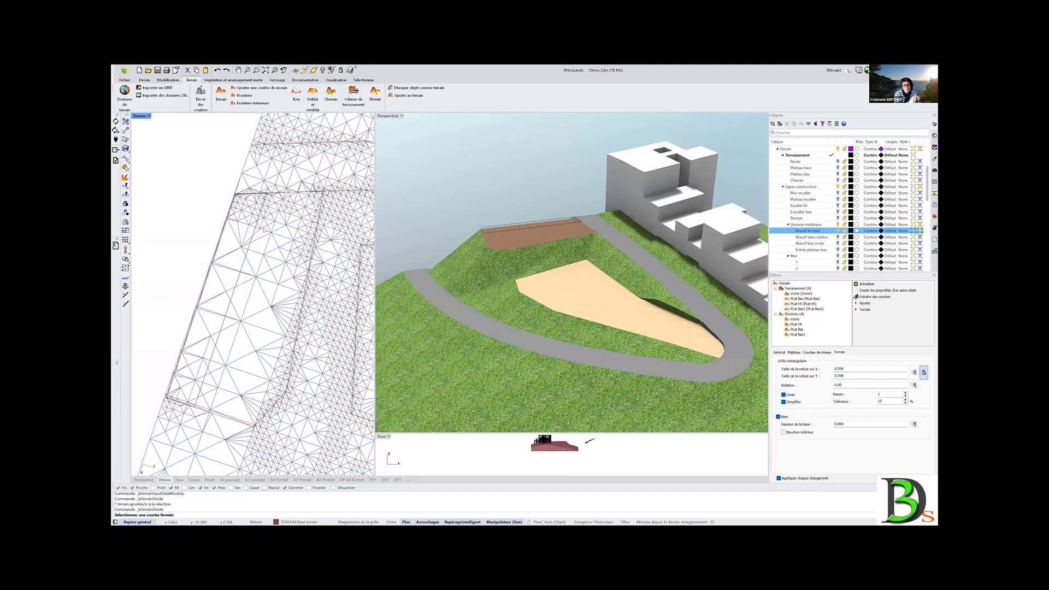
click(244, 266)
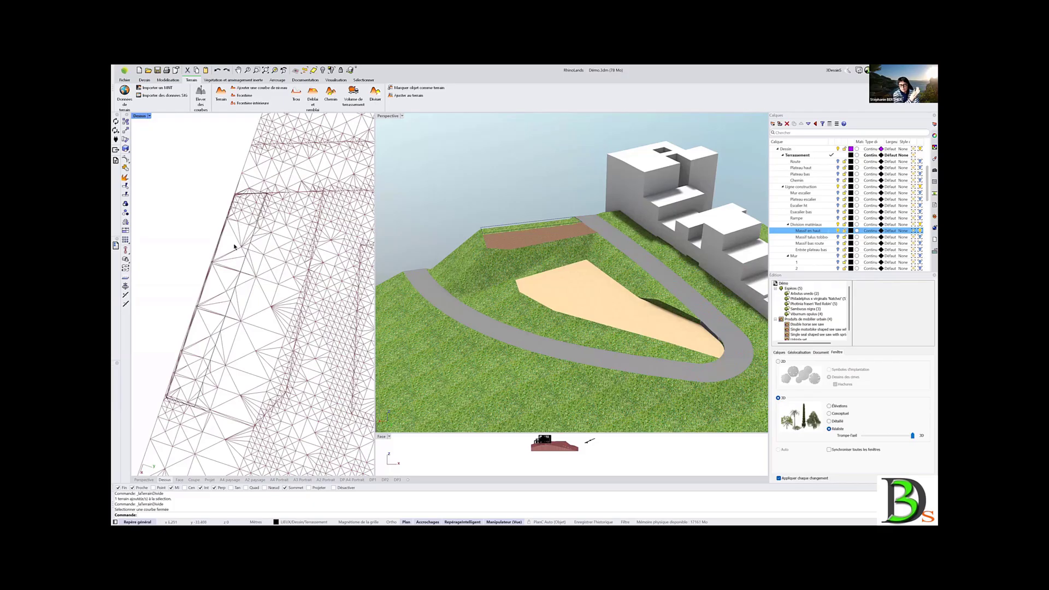
Name the terrain's new division along the upper plateau's outer edge Massif Ht
click(236, 238)
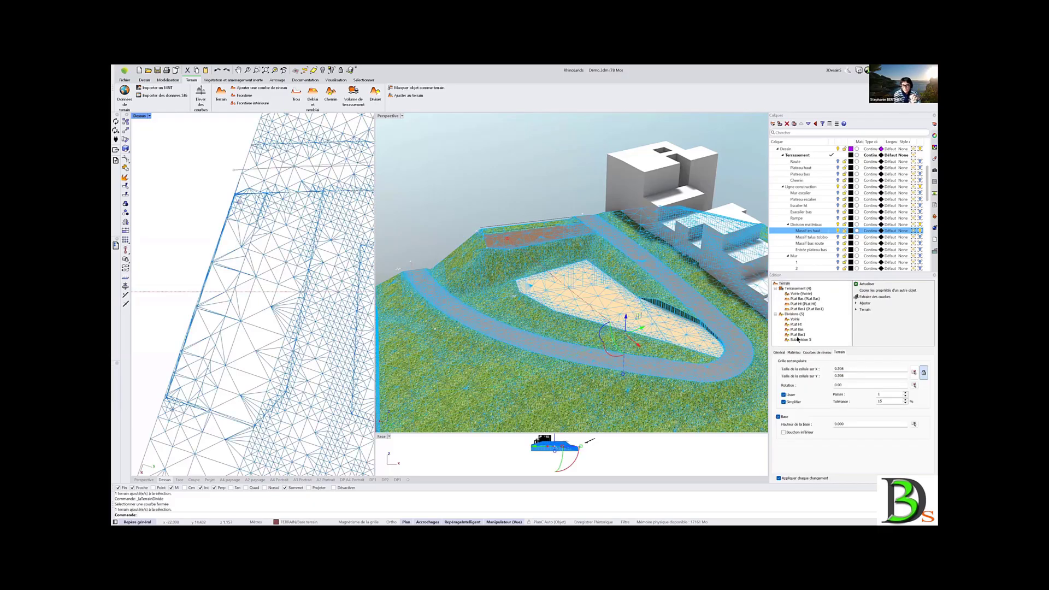
click(798, 339)
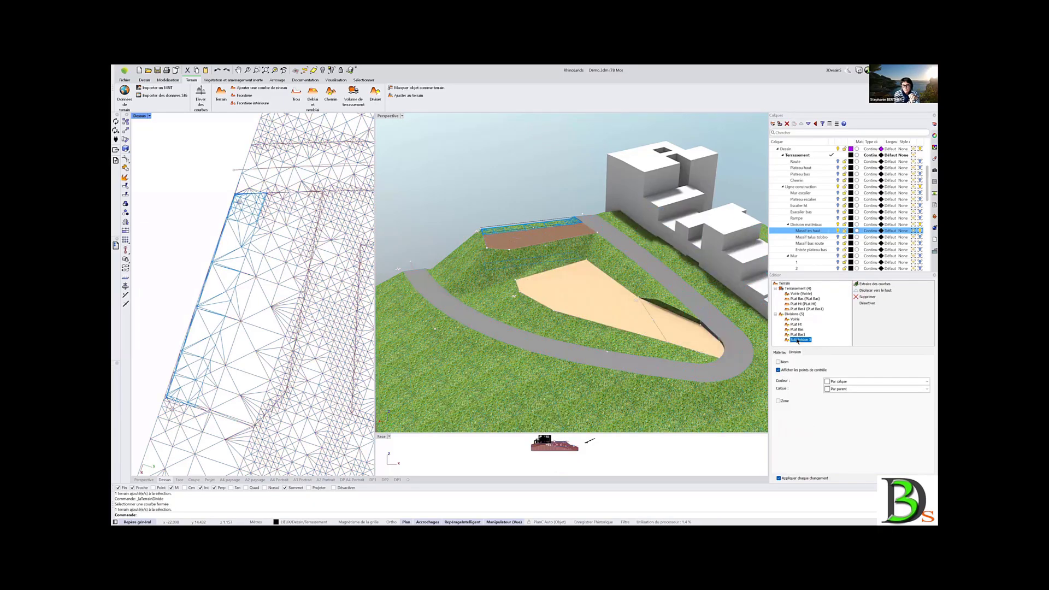
double_click(837, 362)
text(Massif H)
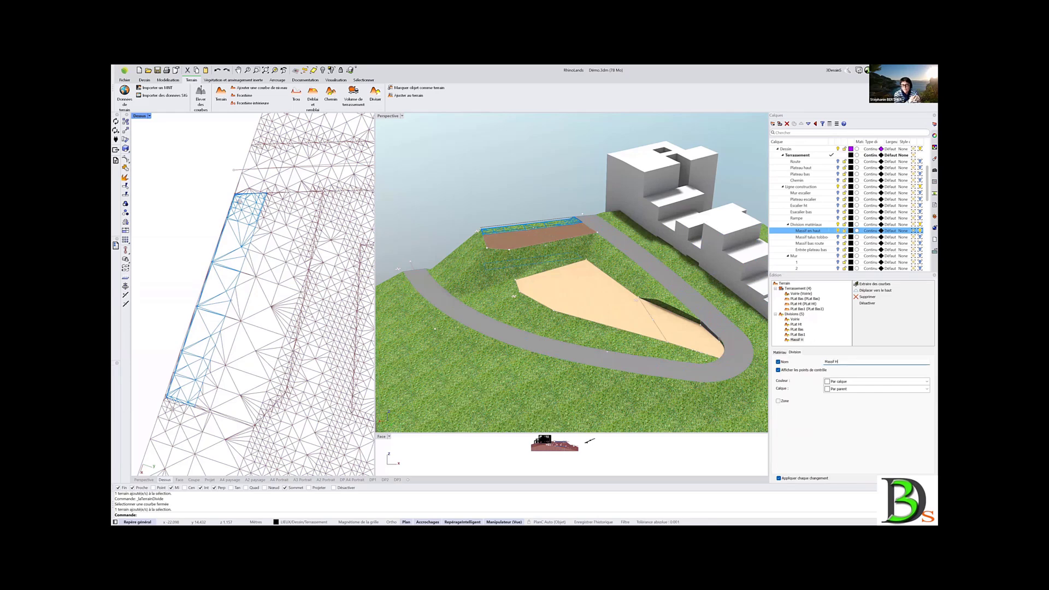
text(t)
Assign the Paillage 31 image from the Paillages texture folder to the Massif Ht division
click(781, 352)
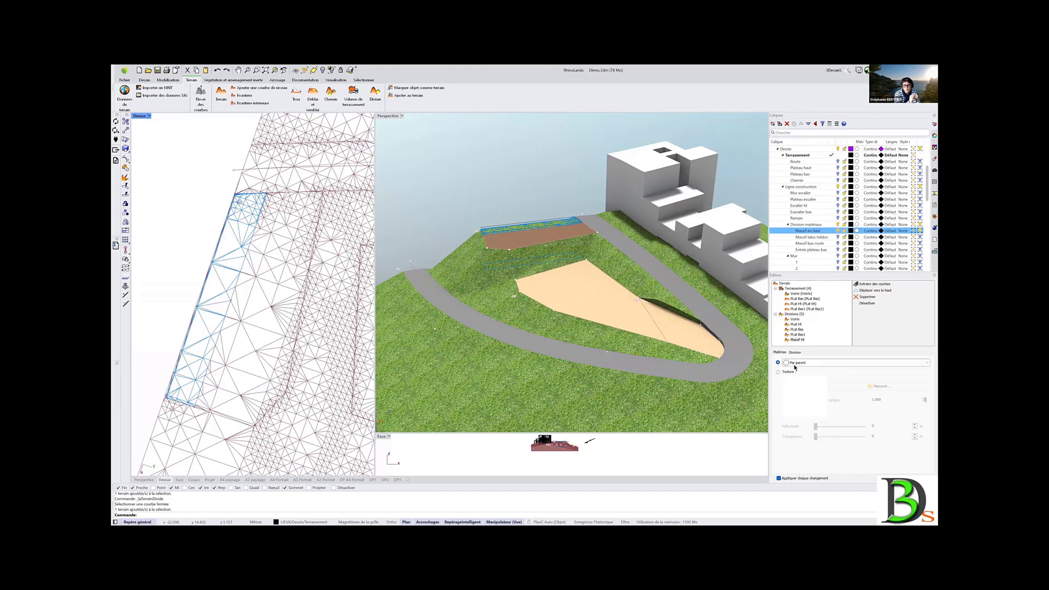
click(790, 371)
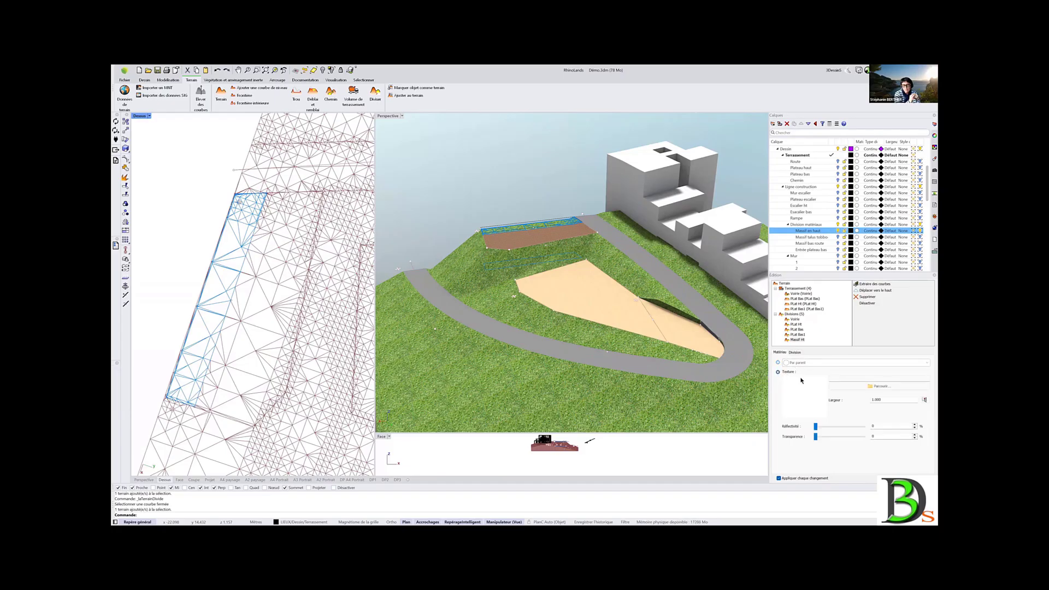
click(880, 386)
scroll(579, 364, down, 3)
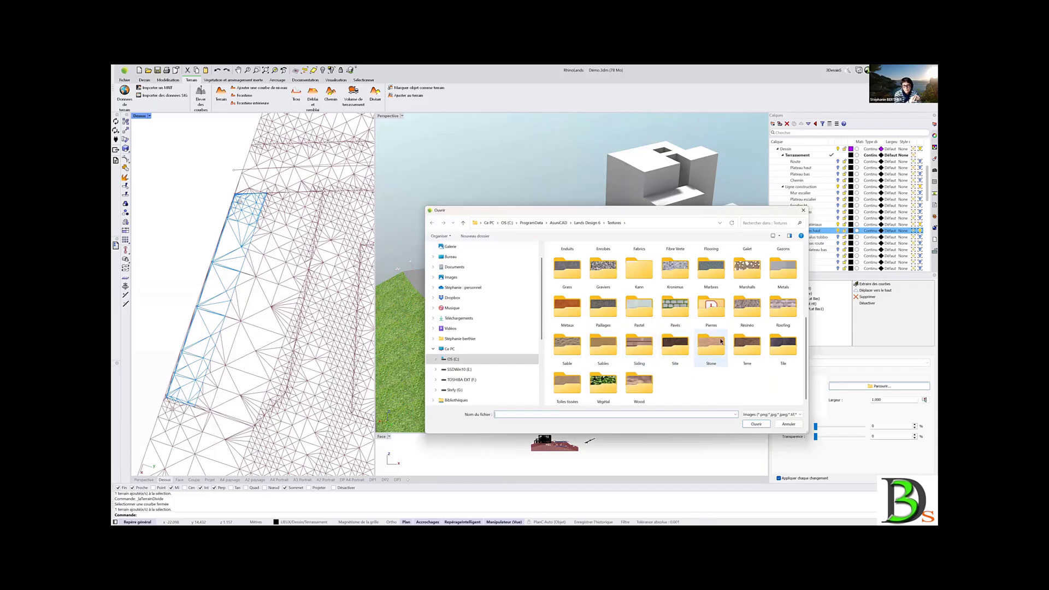
click(605, 312)
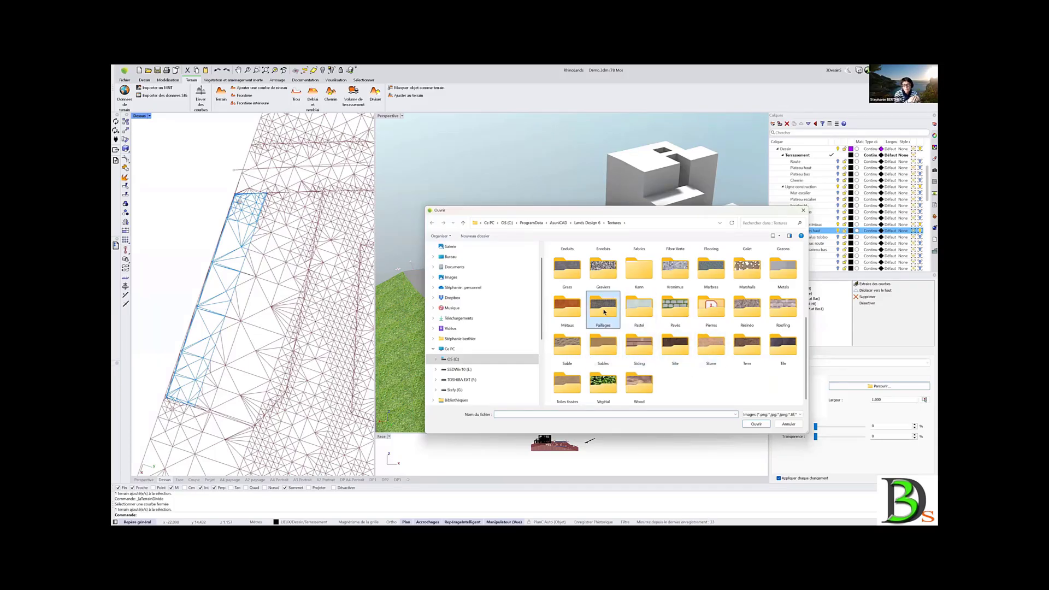
double_click(604, 312)
click(784, 265)
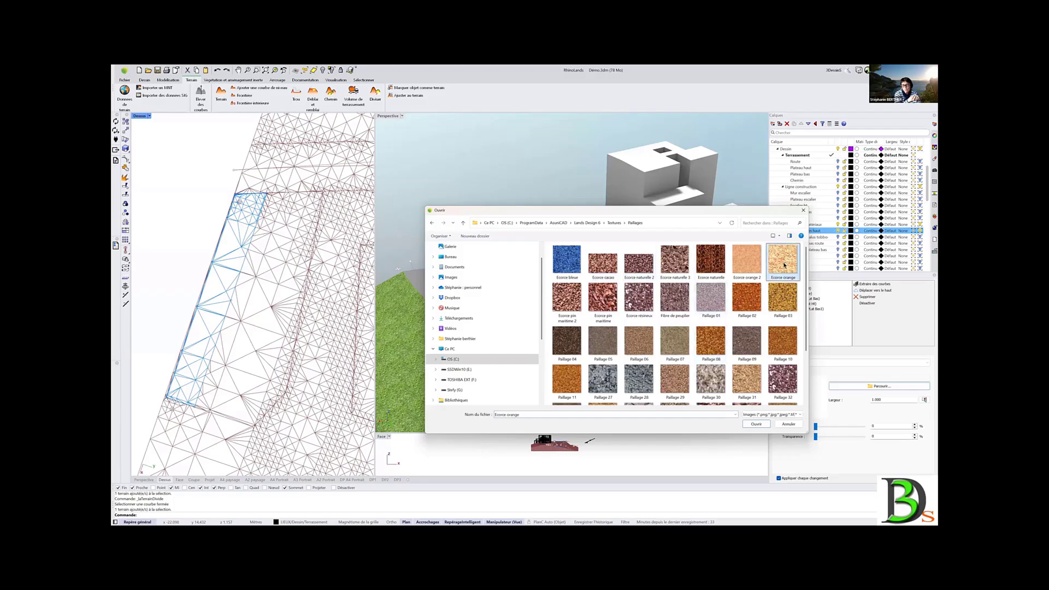
click(748, 382)
click(751, 423)
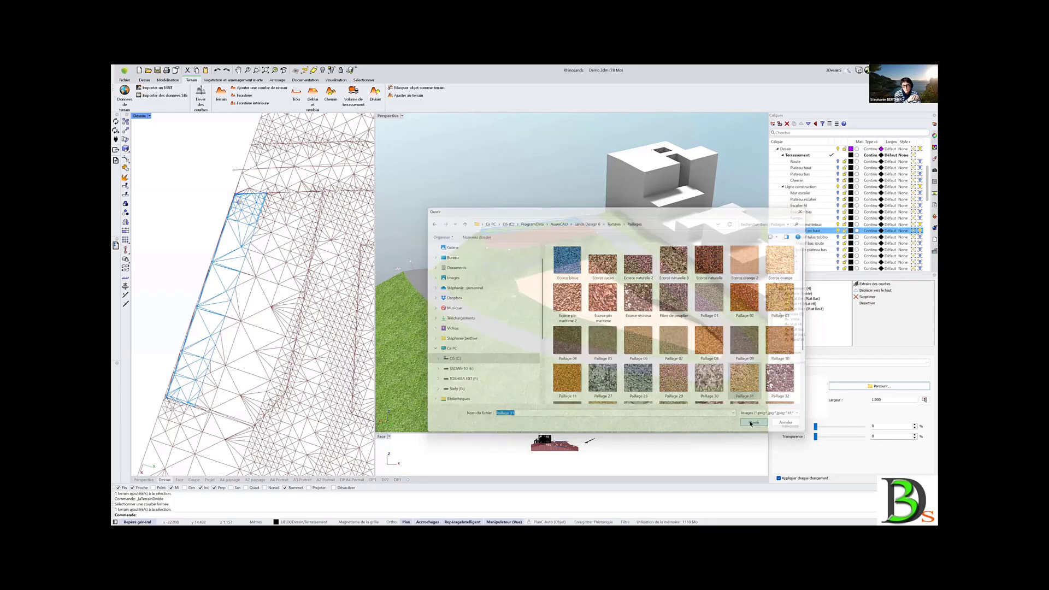
click(472, 119)
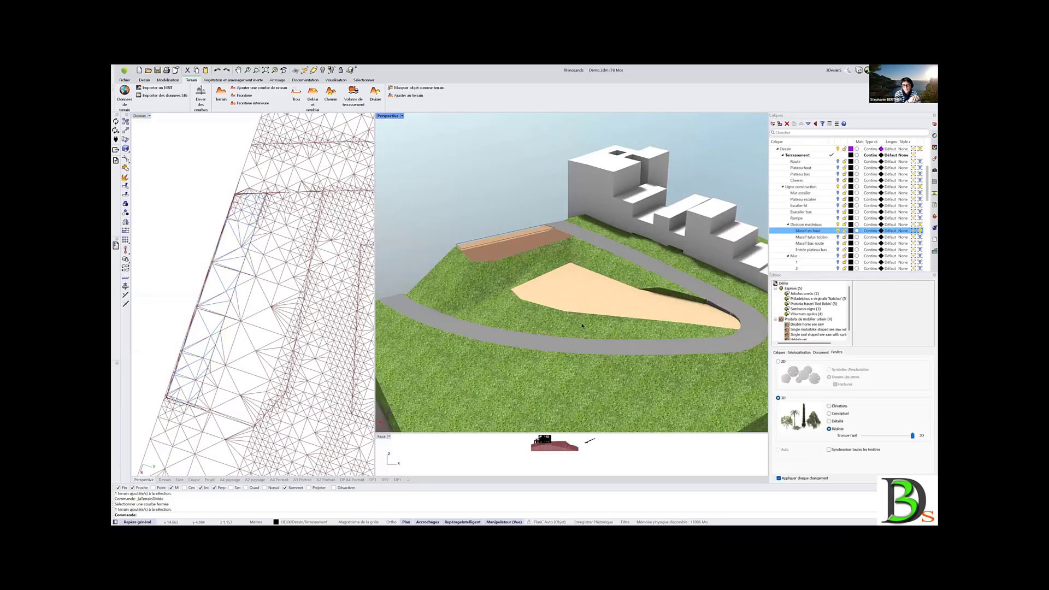
scroll(578, 310, up, 3)
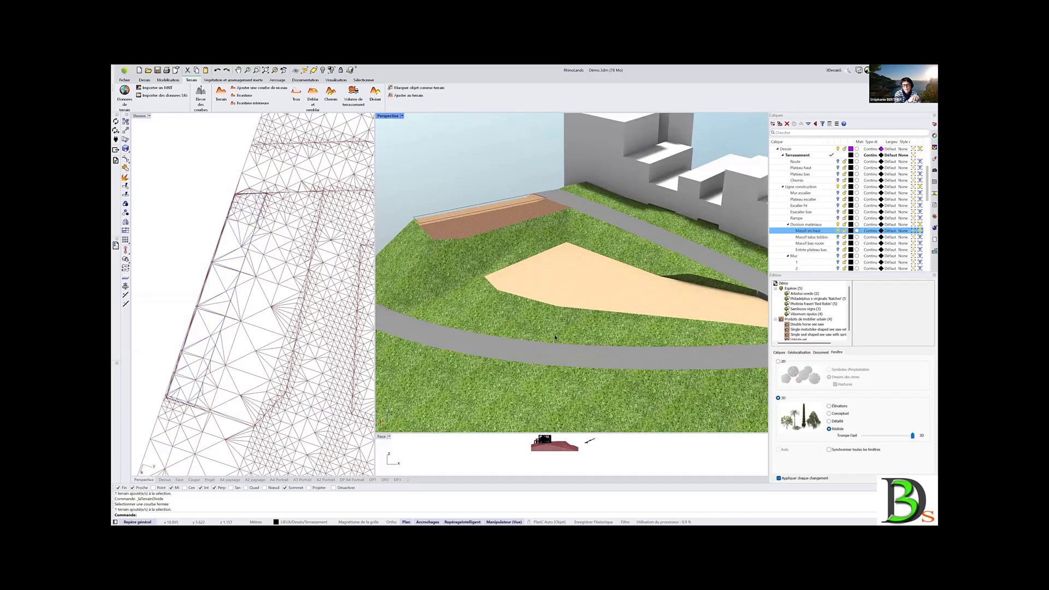
Show the Massif talus layer under Division matériaux and hide the Massif en haut layer
click(839, 239)
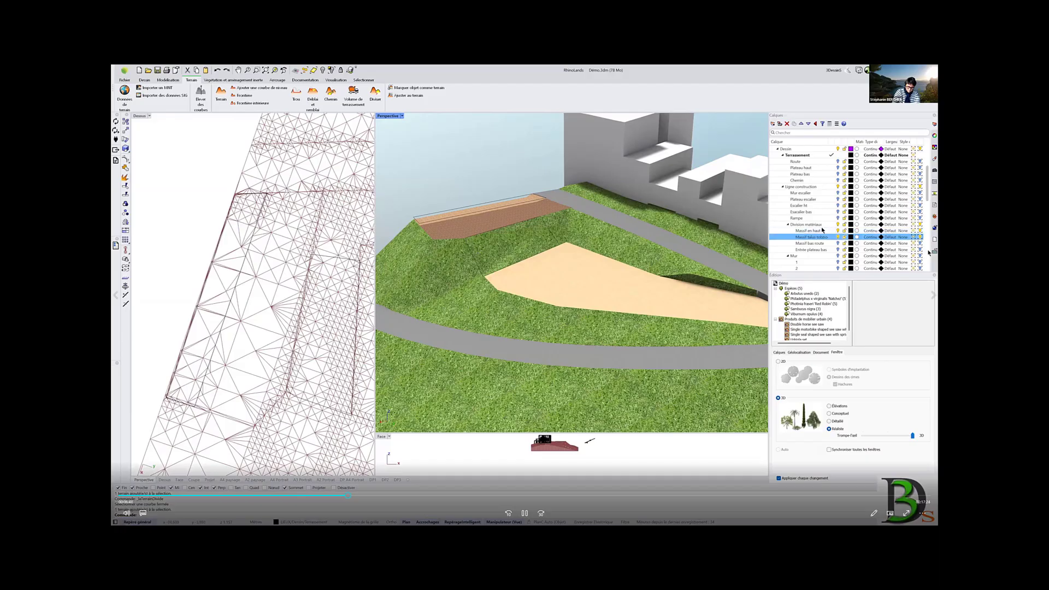
ctrl+click(824, 231)
click(837, 232)
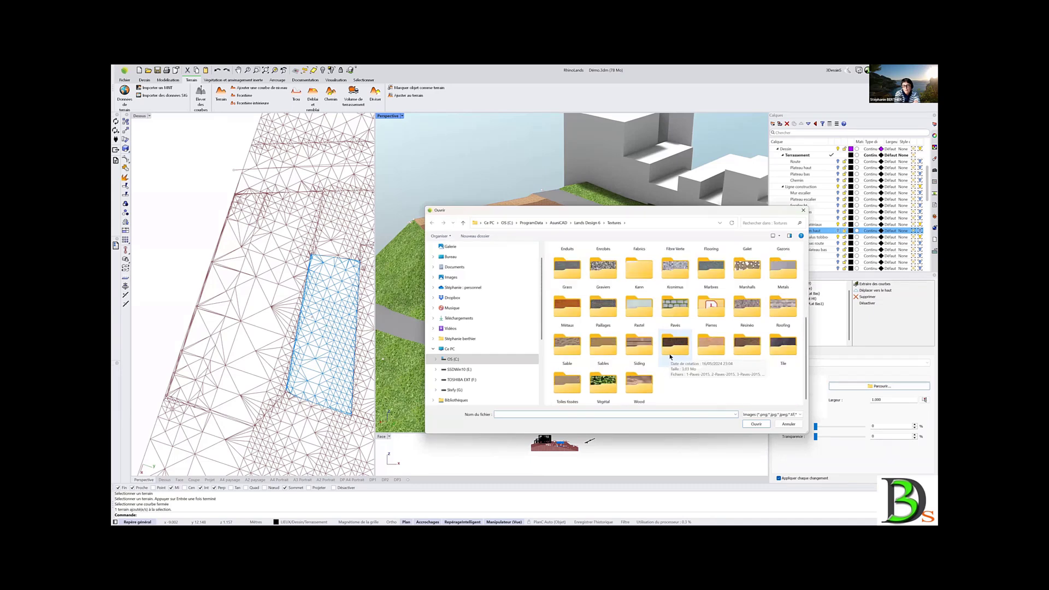
Assign the Vegetal 4 texture to the division on the slope between the upper and lower plateaus
double_click(604, 384)
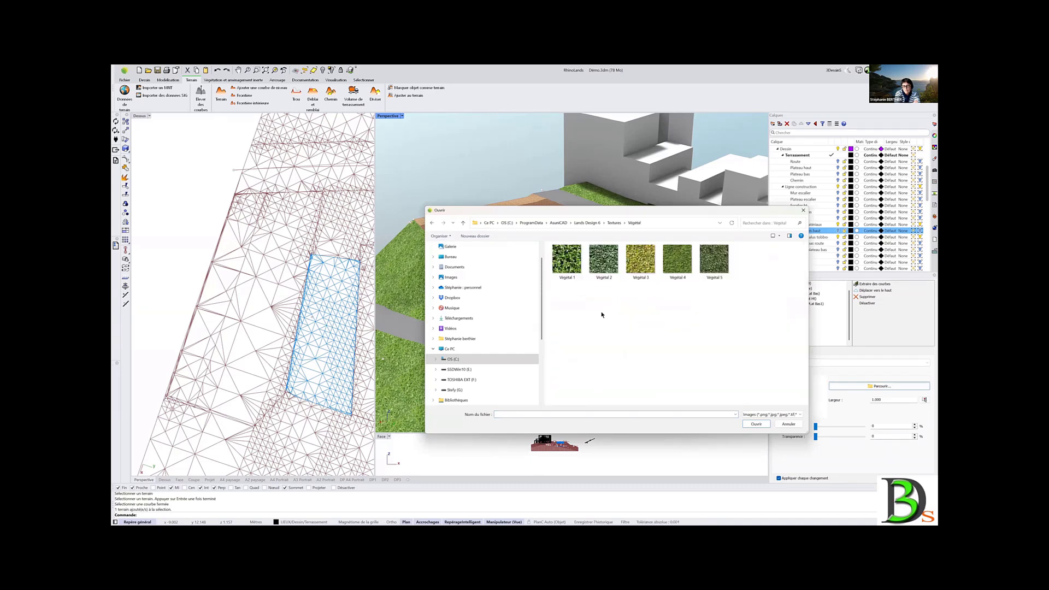
click(668, 263)
click(755, 425)
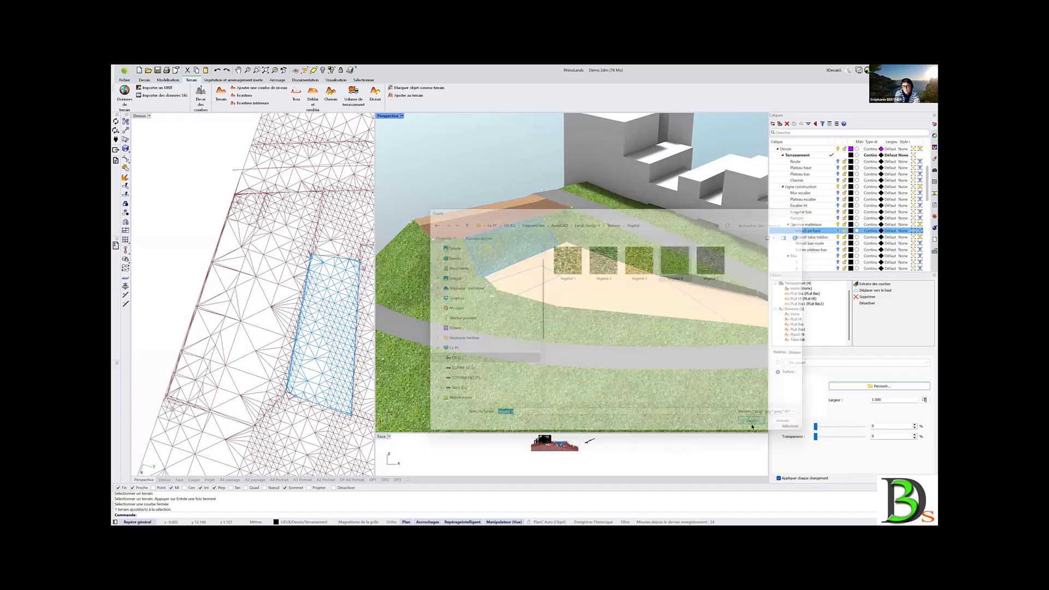
click(487, 186)
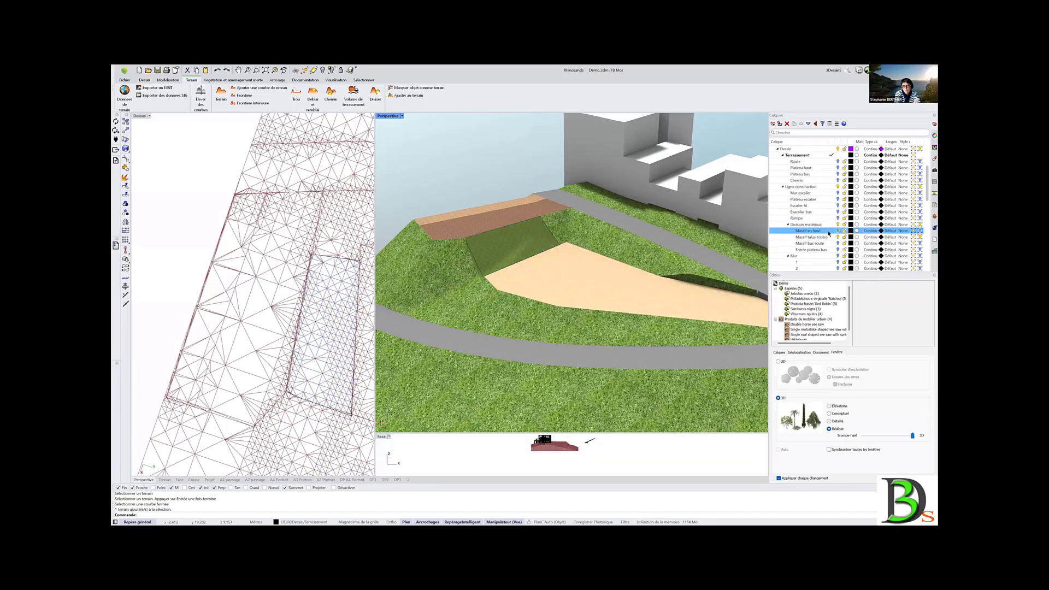
Hide the Massif talus layer and divide the terrain with the closed curve on the slope between the lower plateau and the road
click(837, 238)
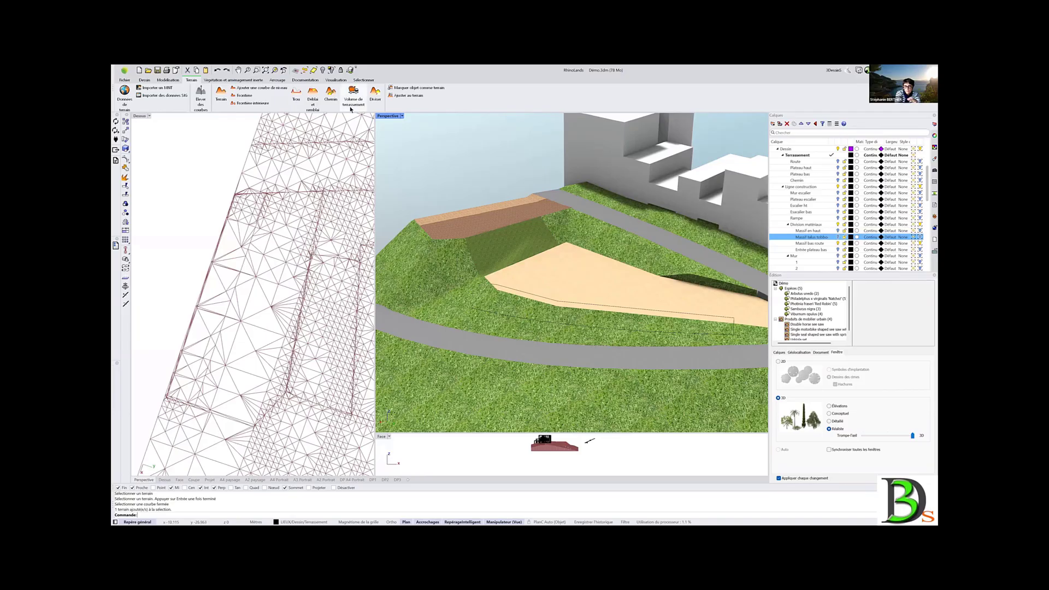
click(374, 94)
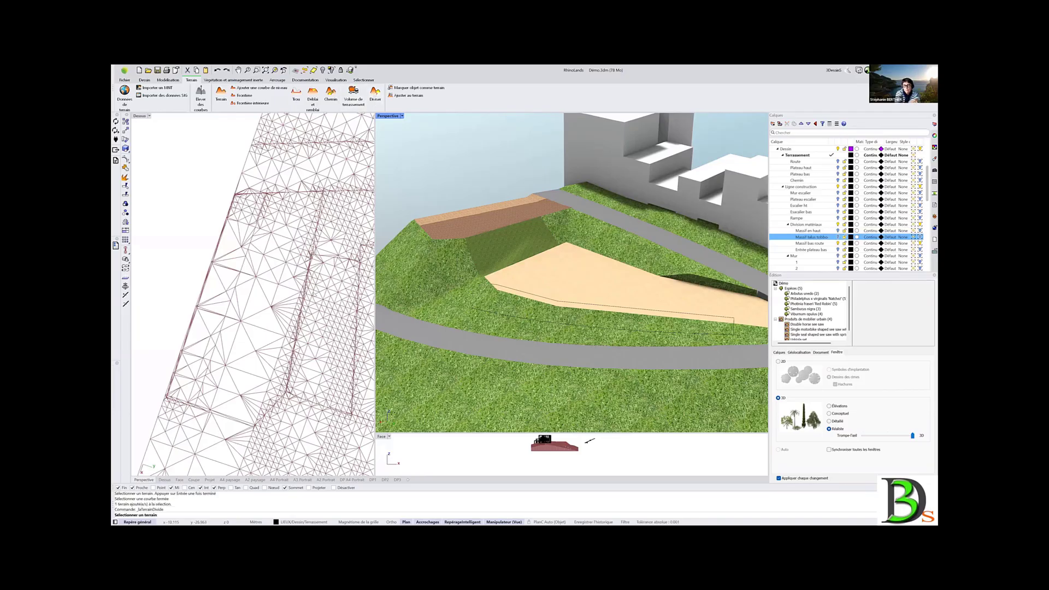
scroll(299, 337, up, 5)
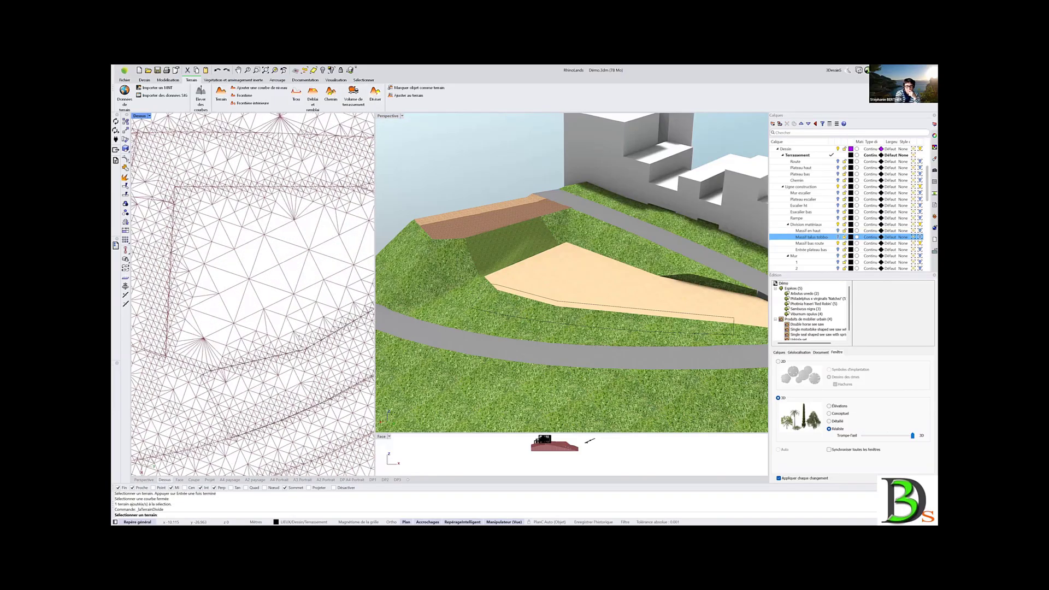
click(299, 337)
key(Return)
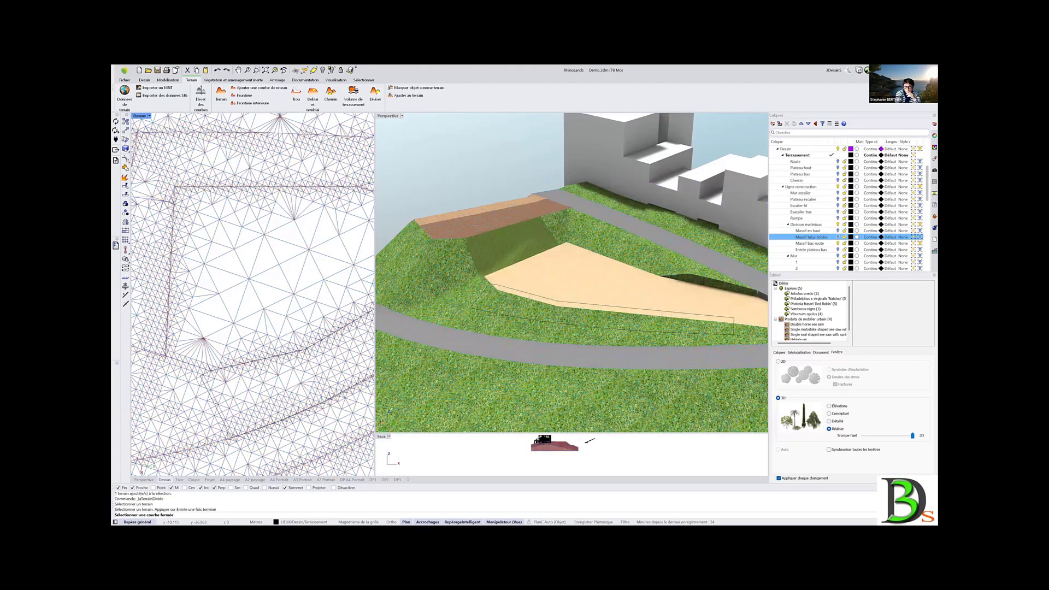
click(210, 398)
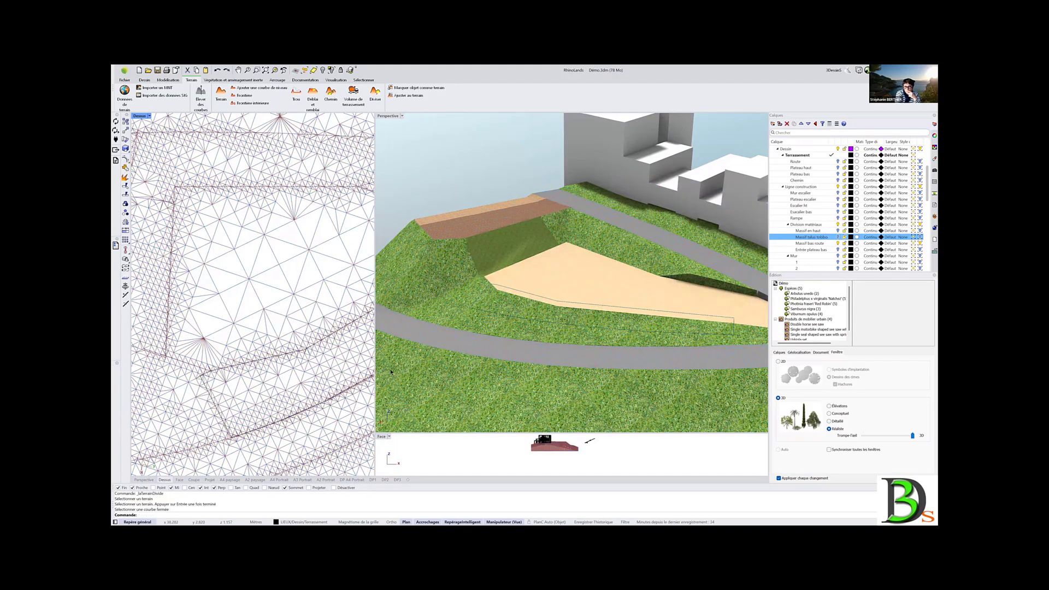
Name the terrain's new division between the lower plateau and the road Talus route
click(282, 375)
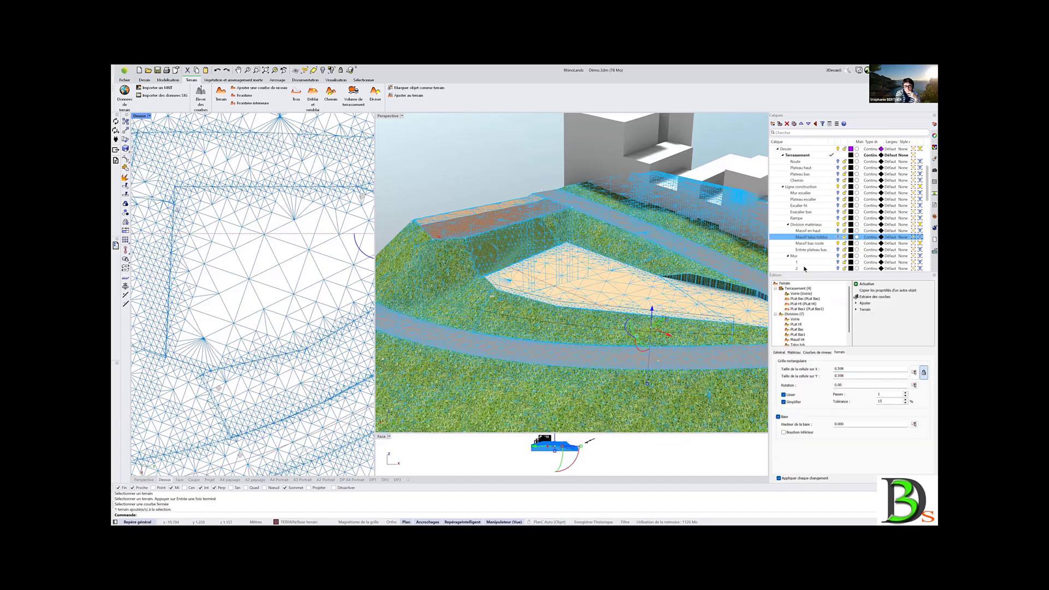
click(798, 340)
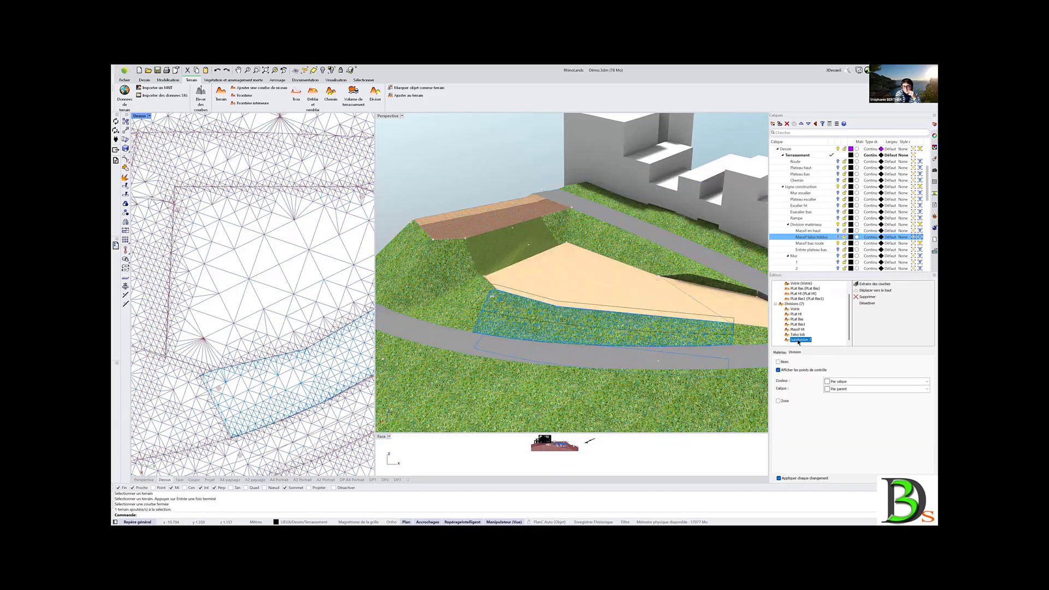
click(778, 362)
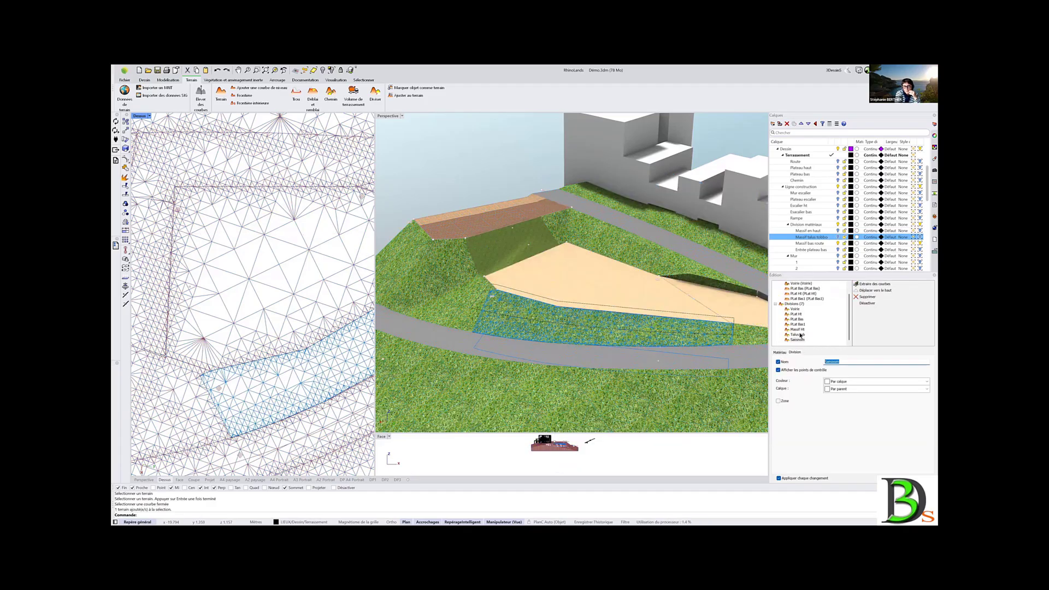
text(Talus route)
Assign the Vegetal 4 image from the Vegetal texture folder to the Talus route division
click(780, 353)
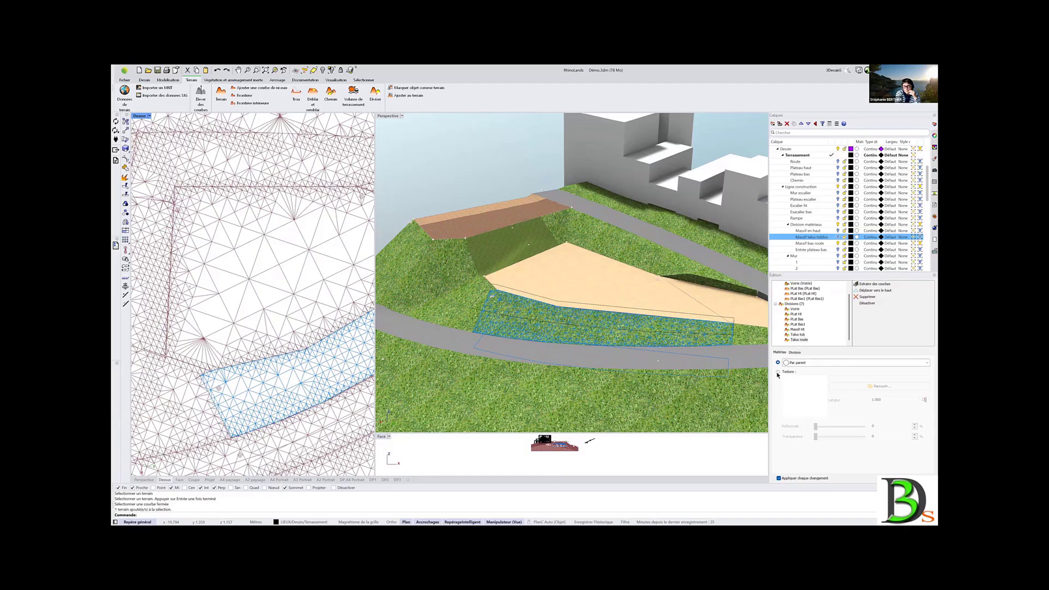
click(778, 372)
click(880, 386)
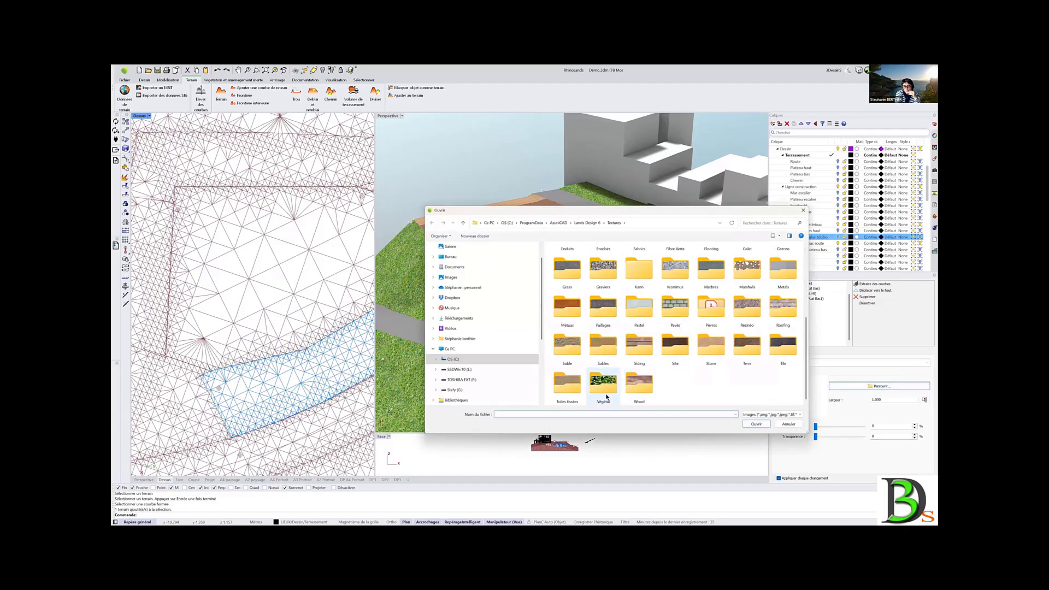
double_click(604, 389)
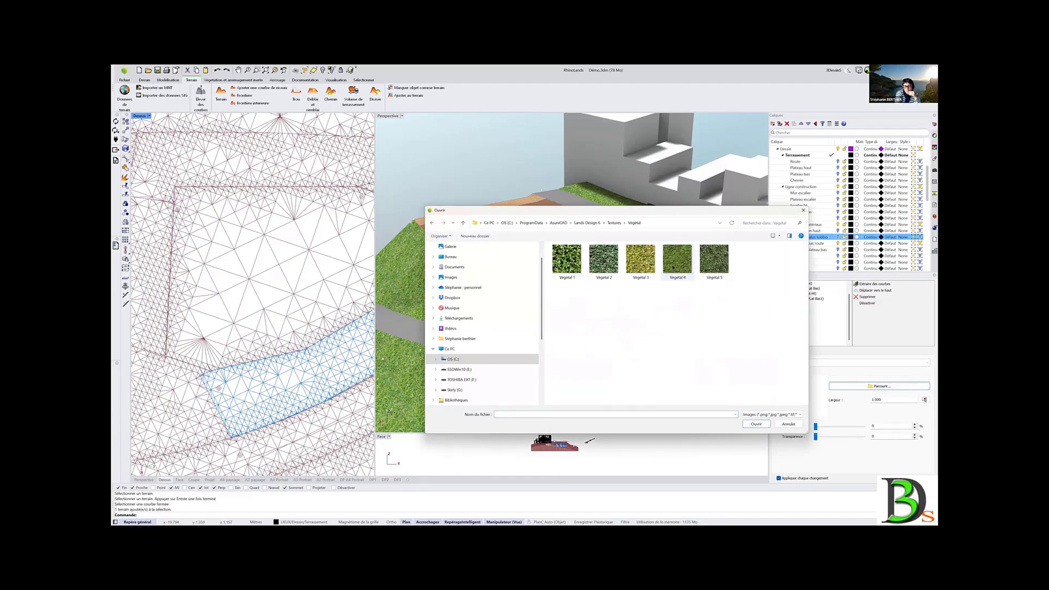
click(673, 268)
click(755, 424)
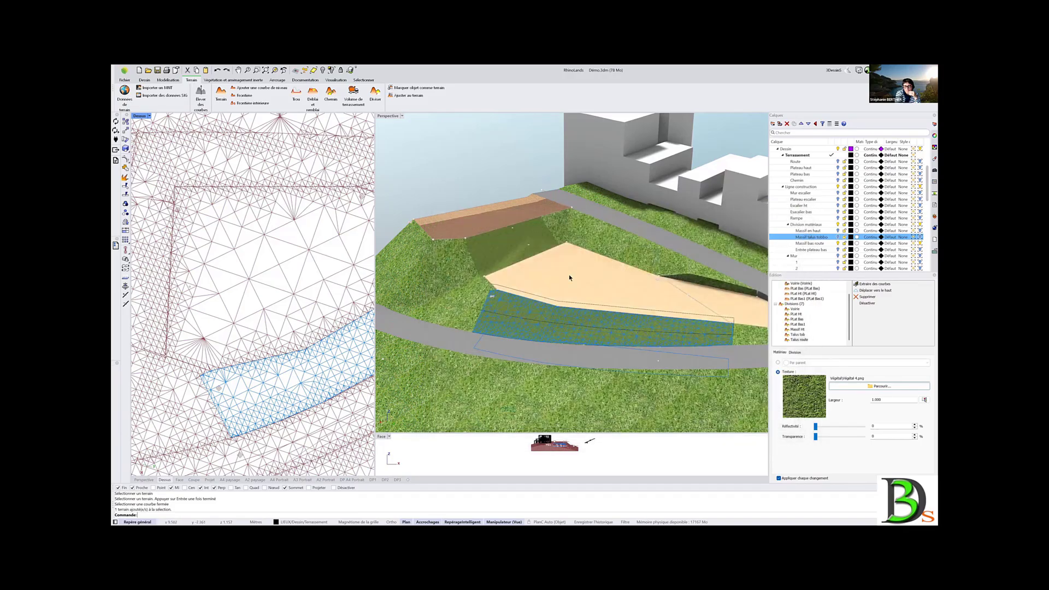
click(503, 198)
Review the texture settings of the Talus route division from another angle
right_drag(650, 334, 710, 326)
click(725, 324)
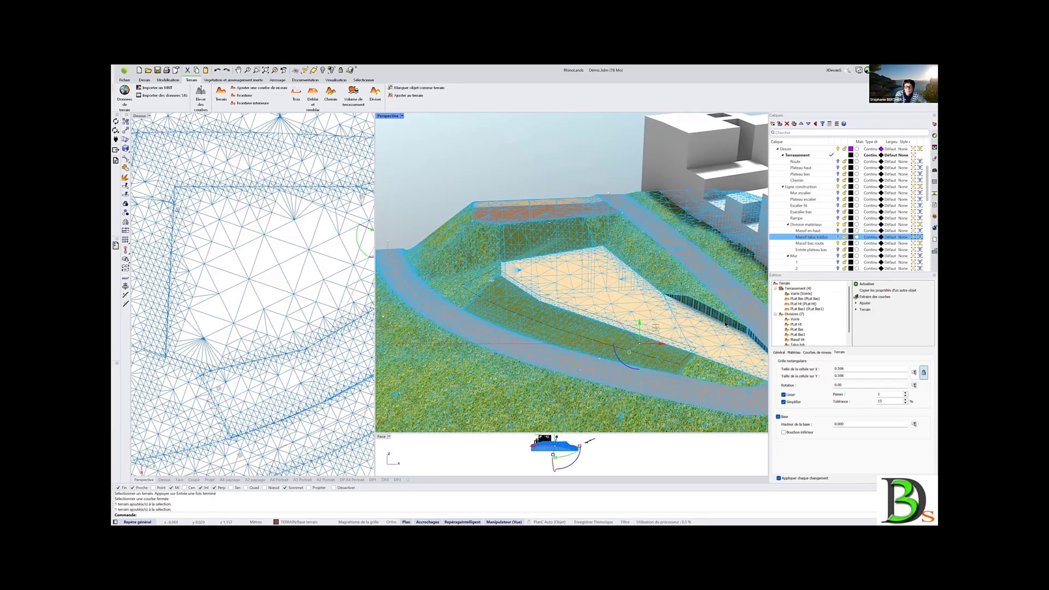
scroll(807, 335, down, 1)
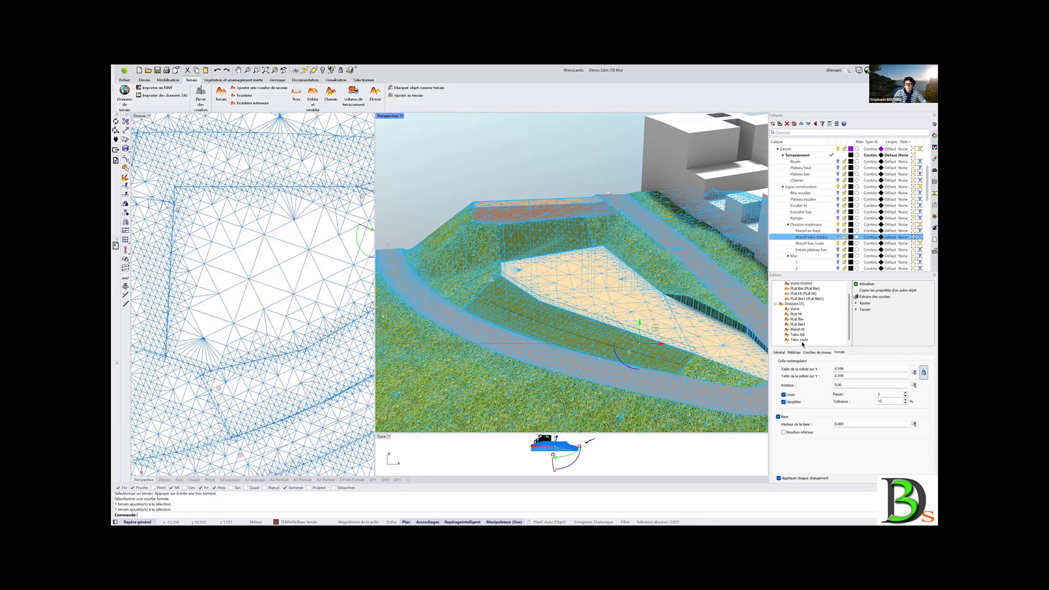
click(800, 340)
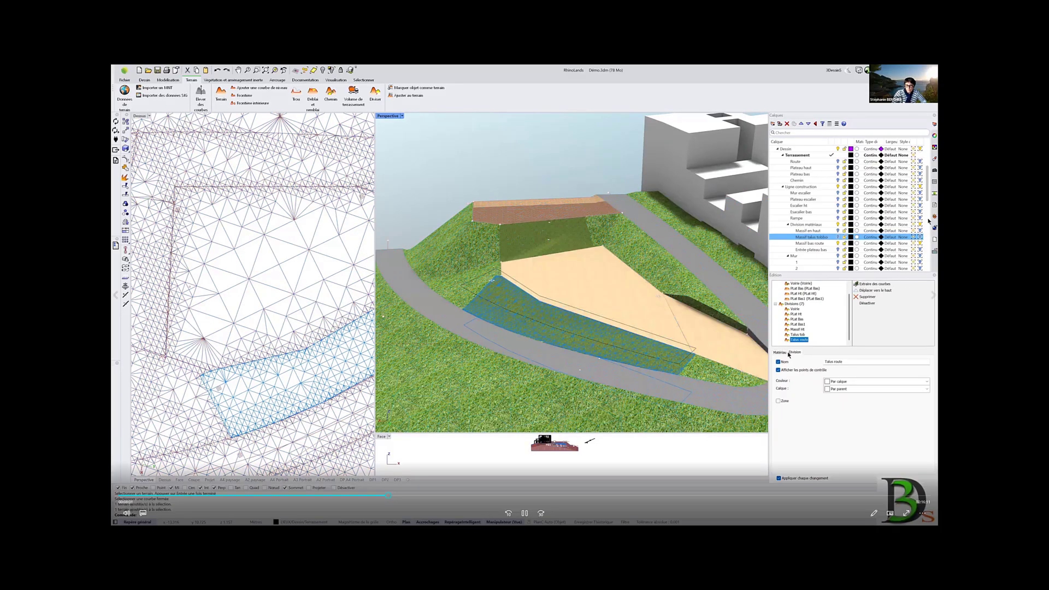
click(779, 353)
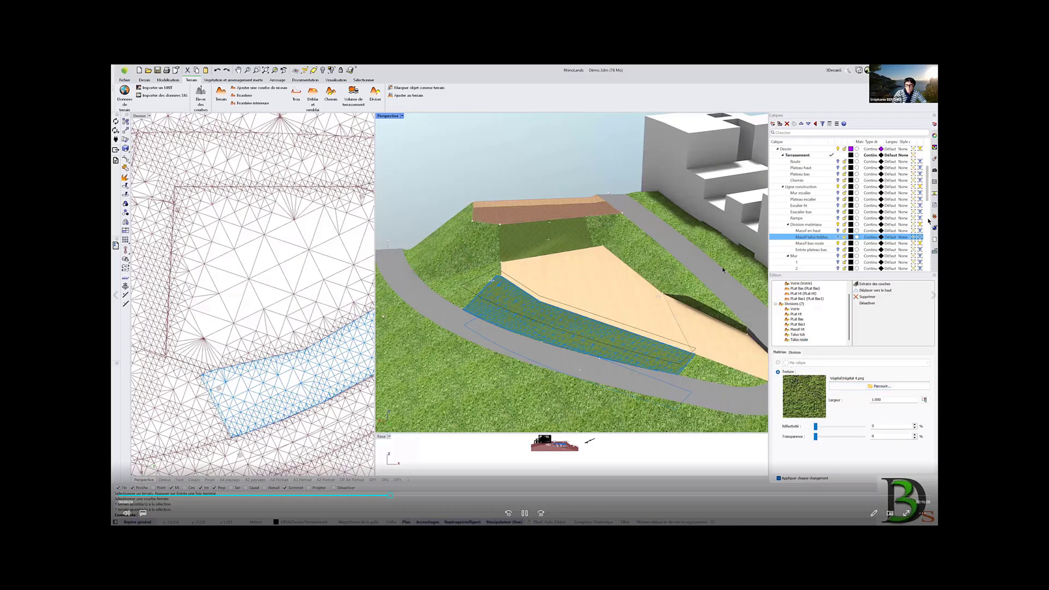
click(604, 175)
Find the Résine material among the document's materials and open its terracotta colour texture for editing
click(934, 159)
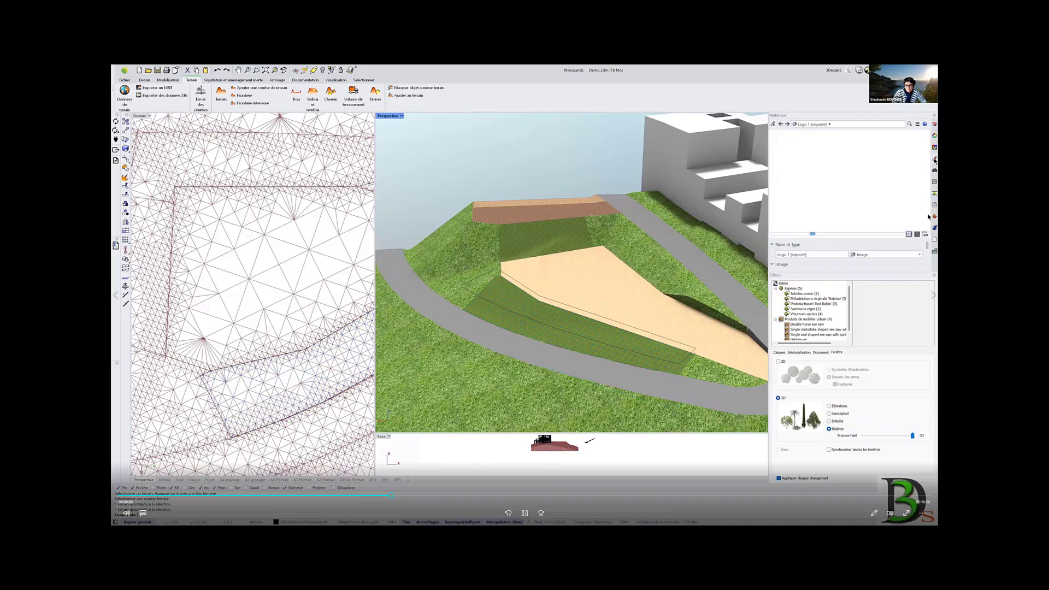
scroll(929, 217, down, 4)
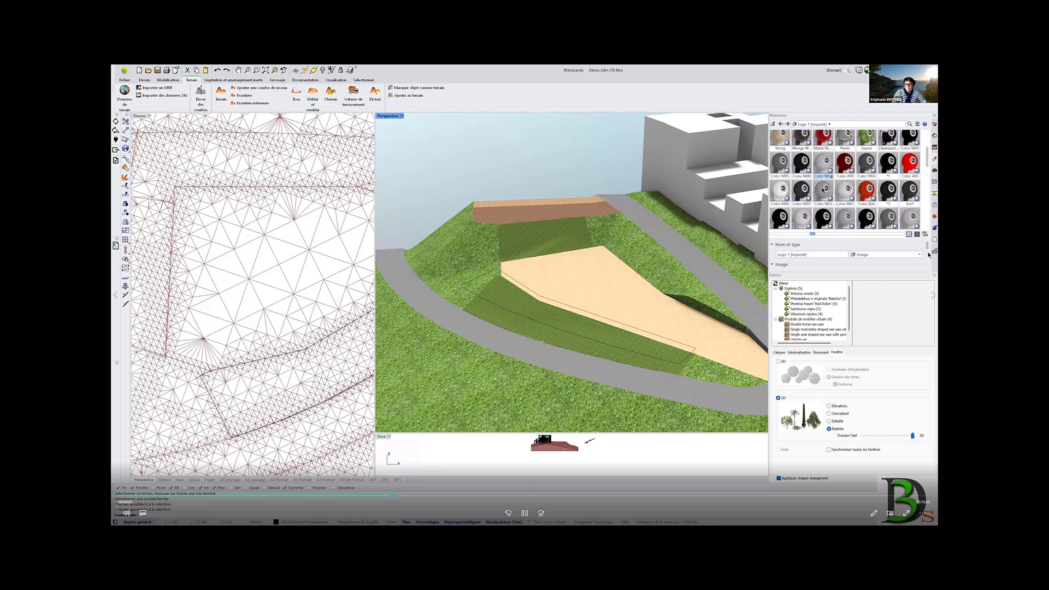
scroll(929, 255, down, 4)
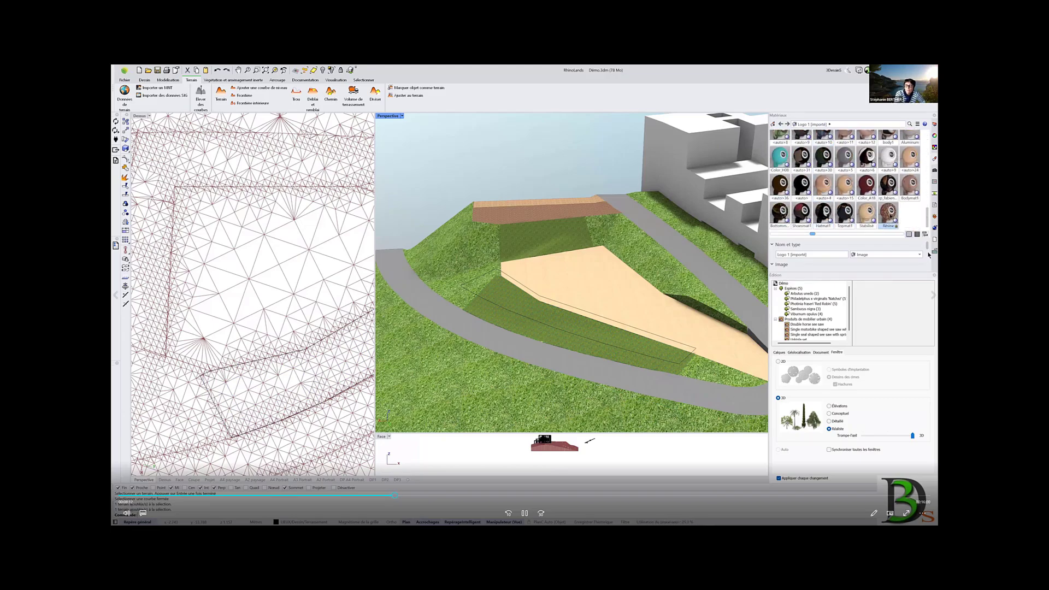
click(890, 213)
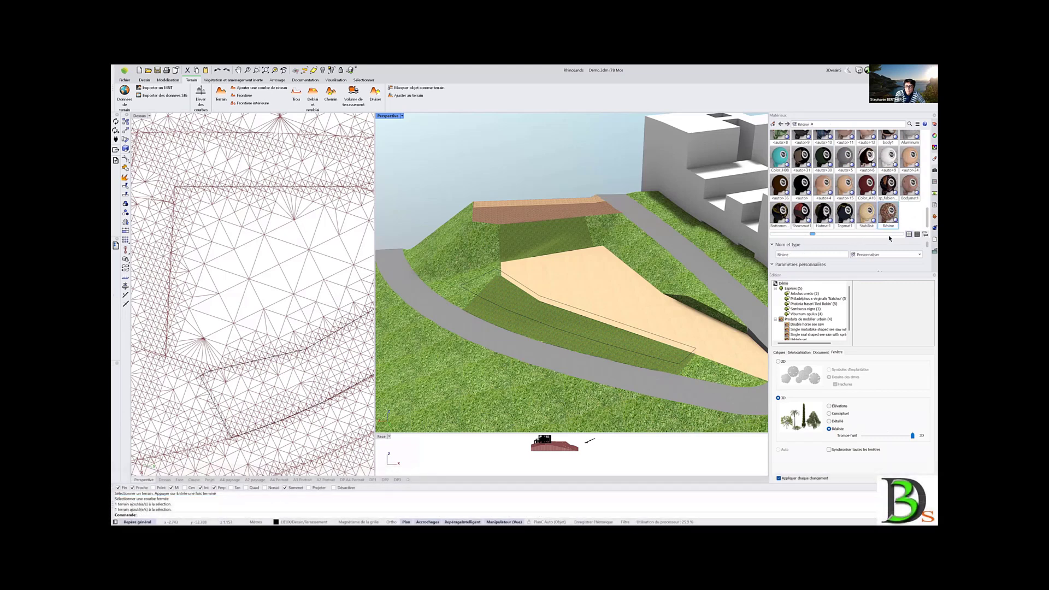
drag(898, 238, 873, 158)
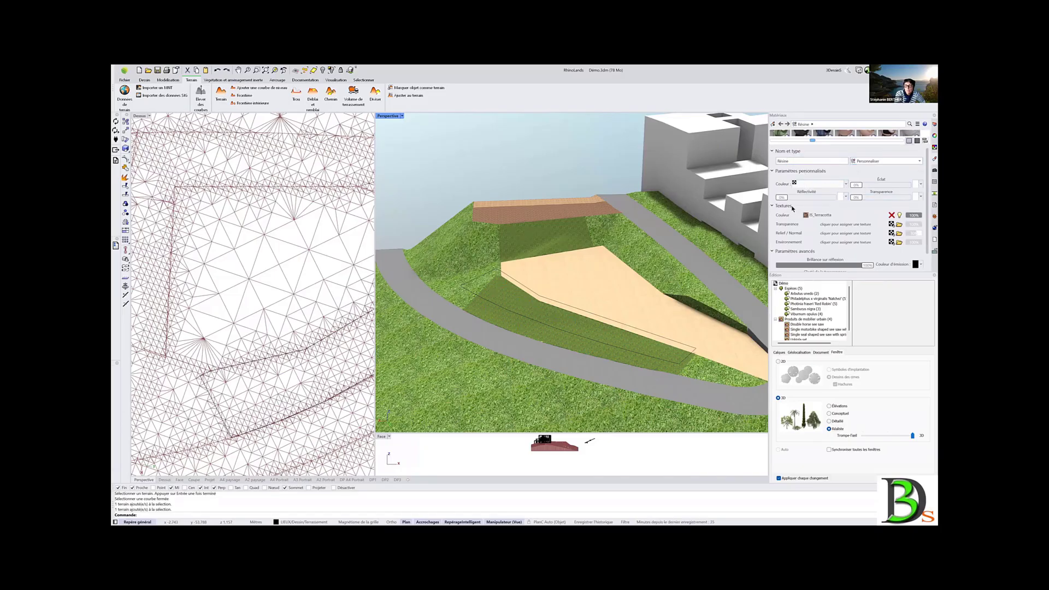
scroll(874, 230, down, 1)
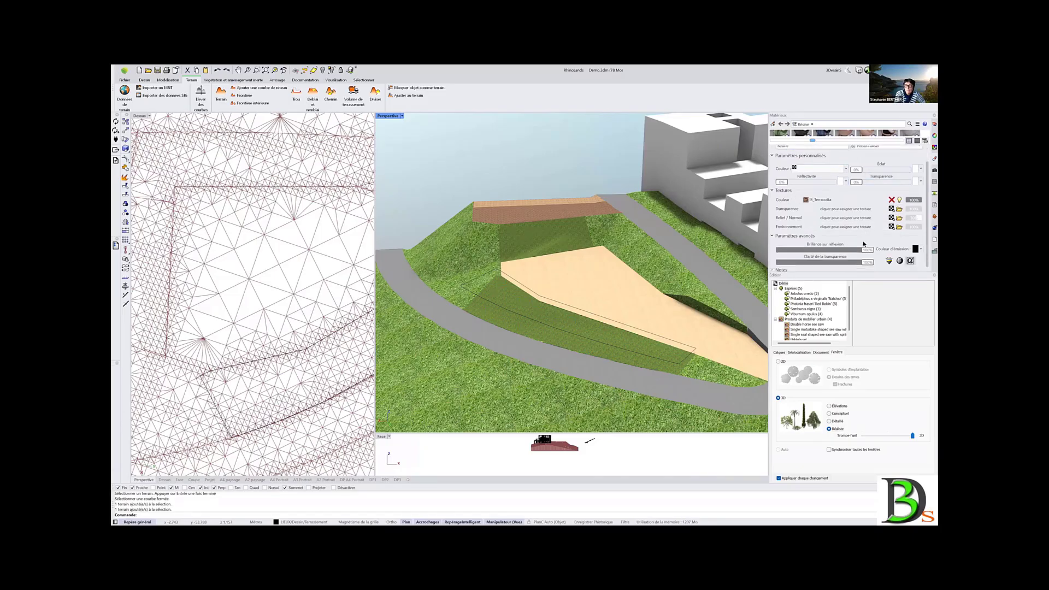
scroll(866, 235, up, 1)
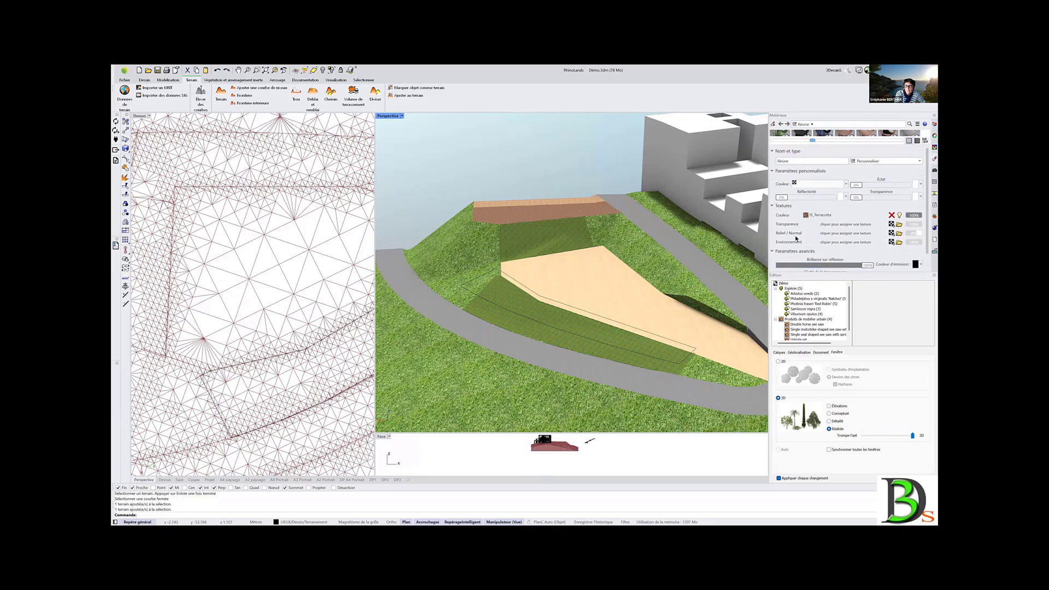
click(826, 215)
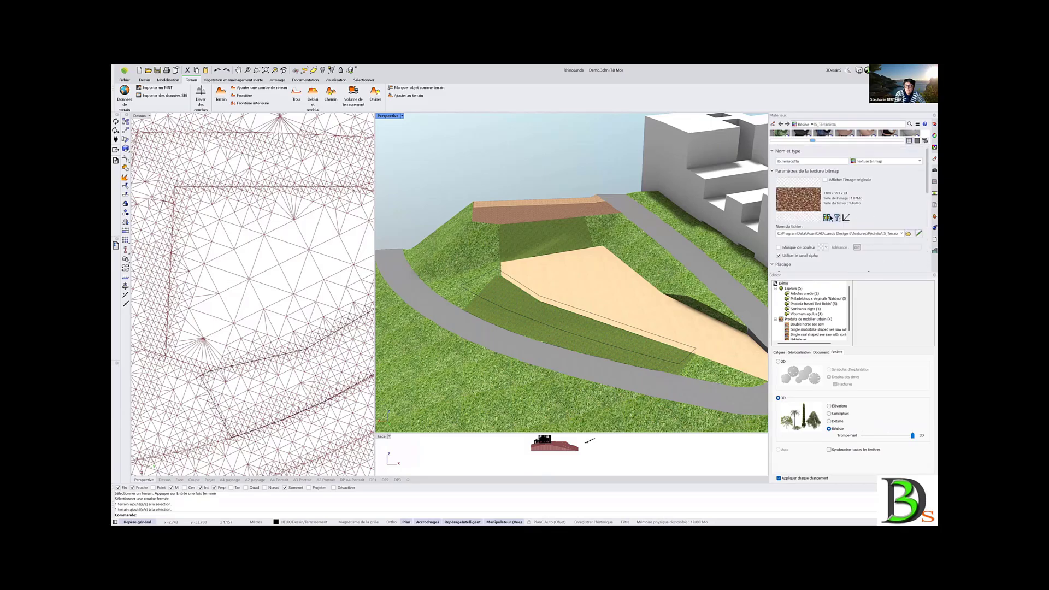
Reduce the mapping size of the Résine material's terracotta texture and check the finer pattern on the upper plateau's face
scroll(810, 183, down, 3)
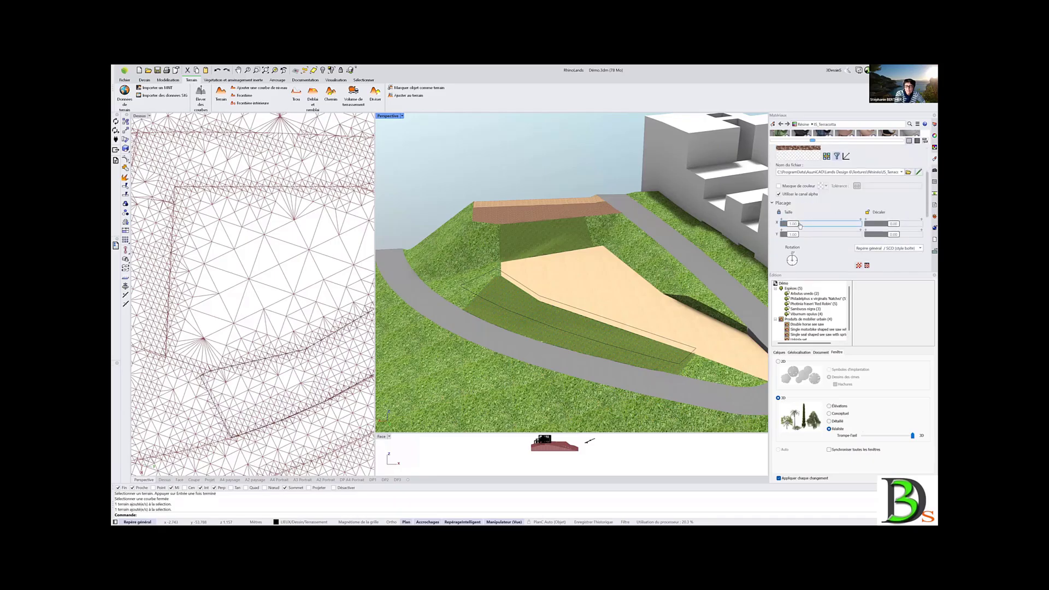
drag(788, 225, 793, 253)
scroll(548, 221, up, 8)
scroll(536, 228, up, 2)
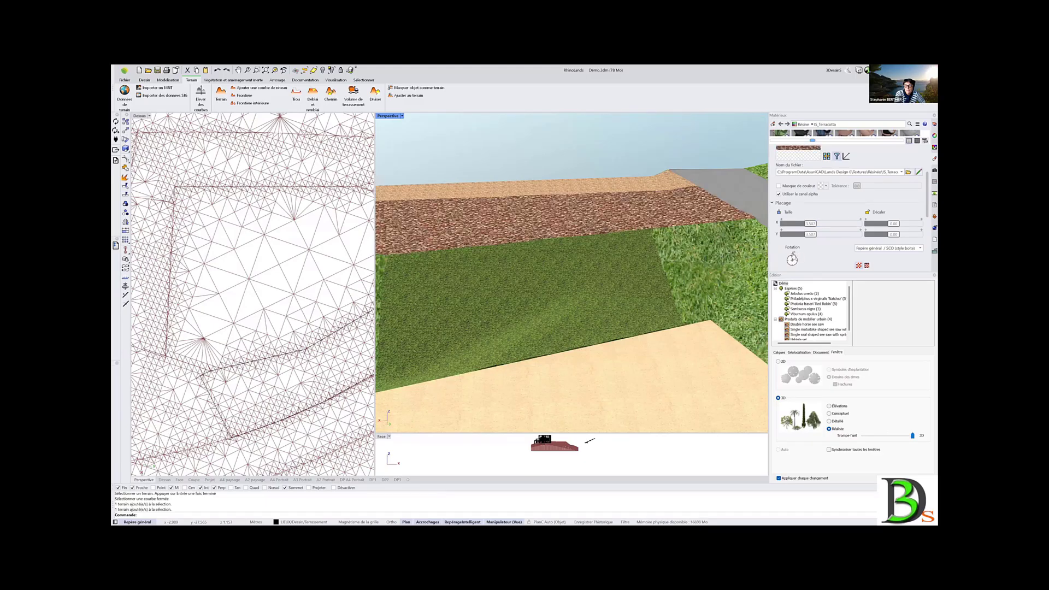
Try the environment, screen, Repère général / SCO and mapping channel projections on the terracotta texture, returning to Repère général / SCO (style boîte)
click(896, 247)
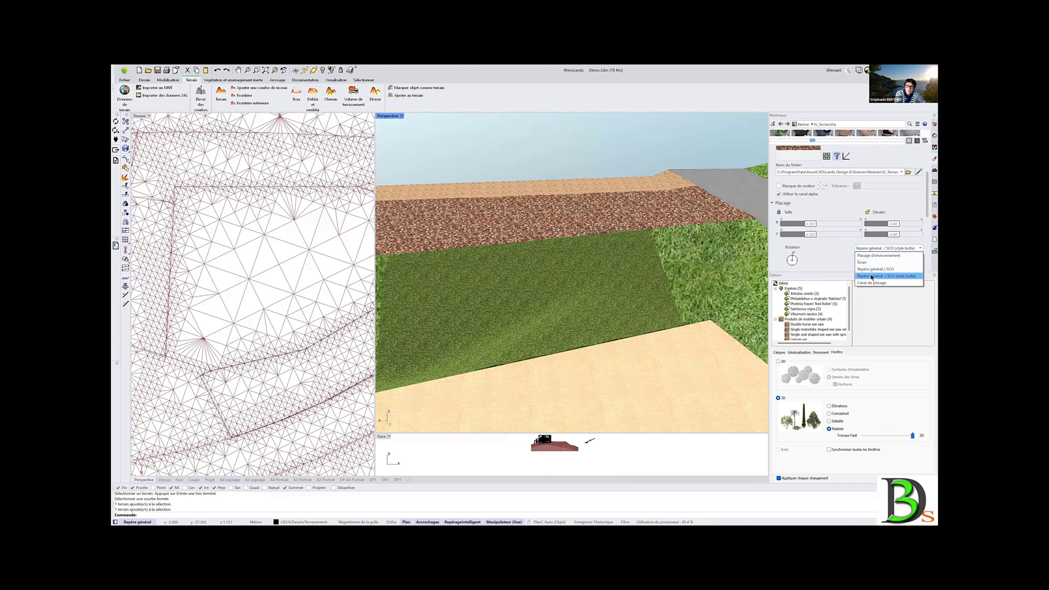
click(868, 256)
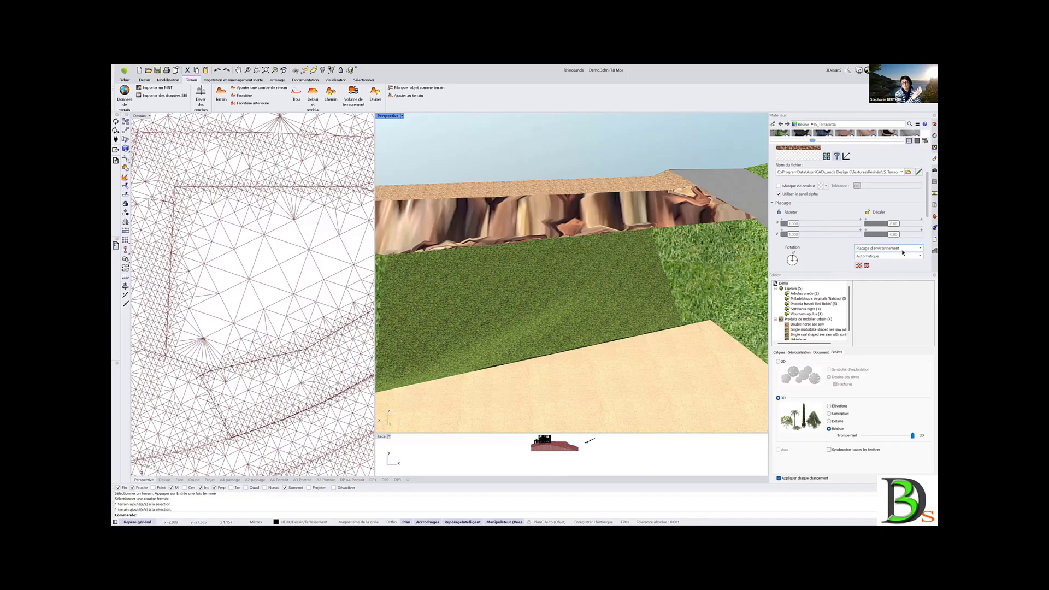
click(874, 249)
click(866, 263)
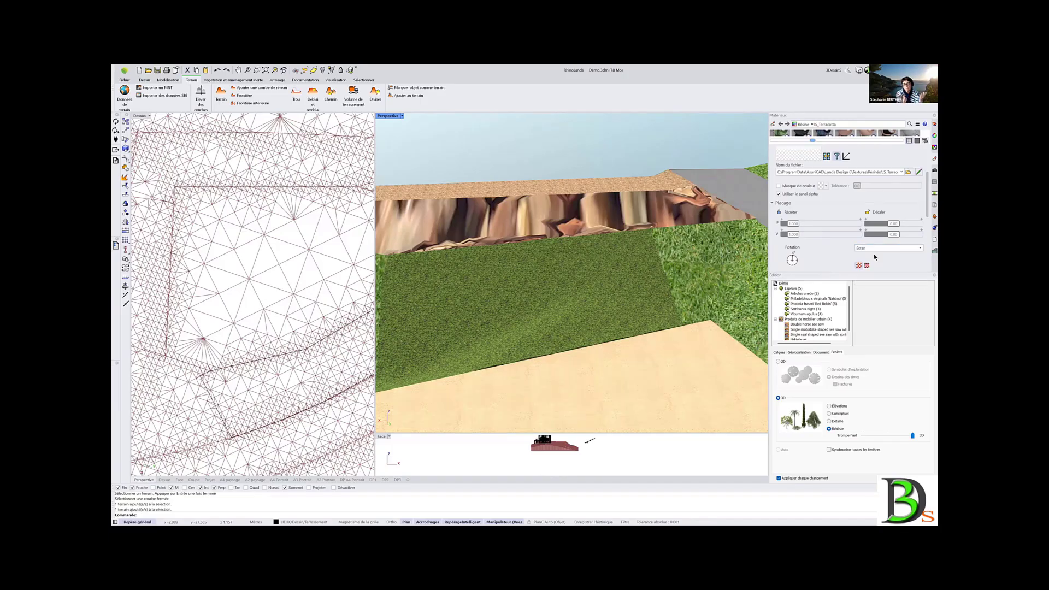
click(875, 248)
click(875, 269)
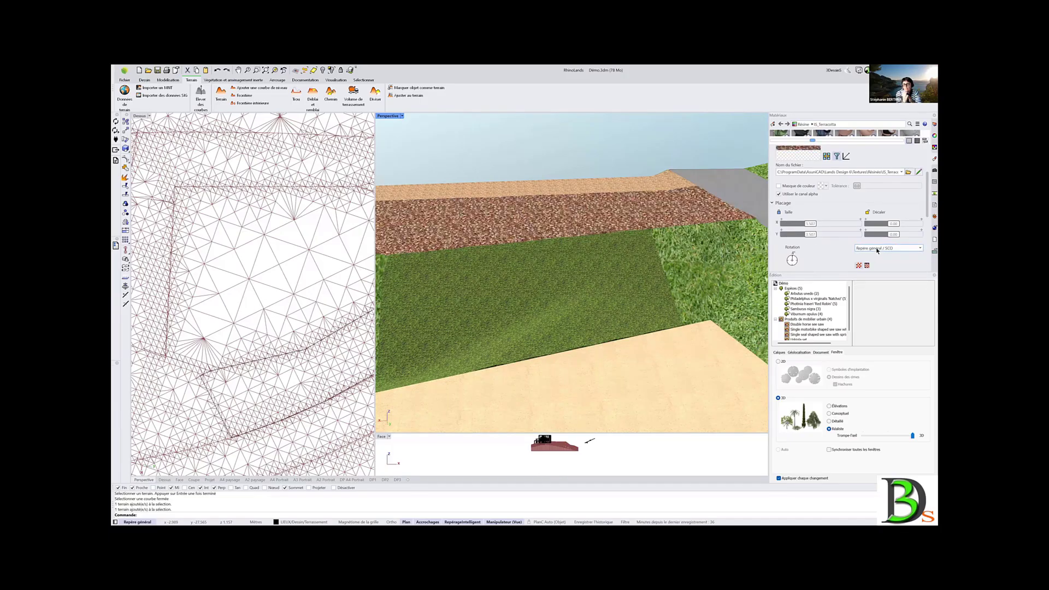
click(878, 250)
click(867, 274)
click(878, 250)
click(867, 281)
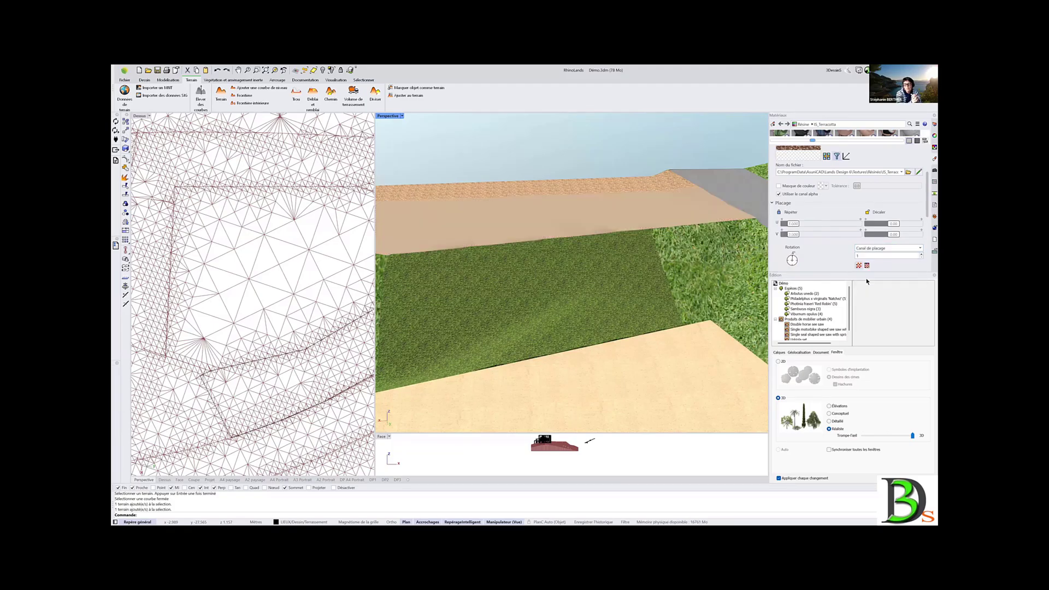
click(871, 251)
click(868, 273)
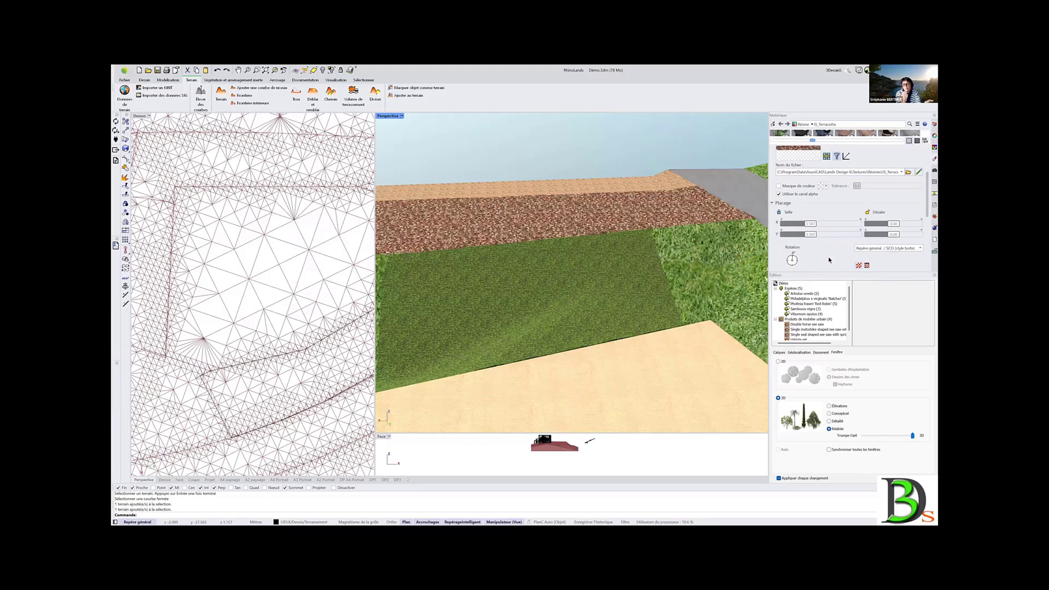
Leave the terracotta texture settings and hide the Massif bas route layer under Division matériaux
scroll(818, 258, down, 2)
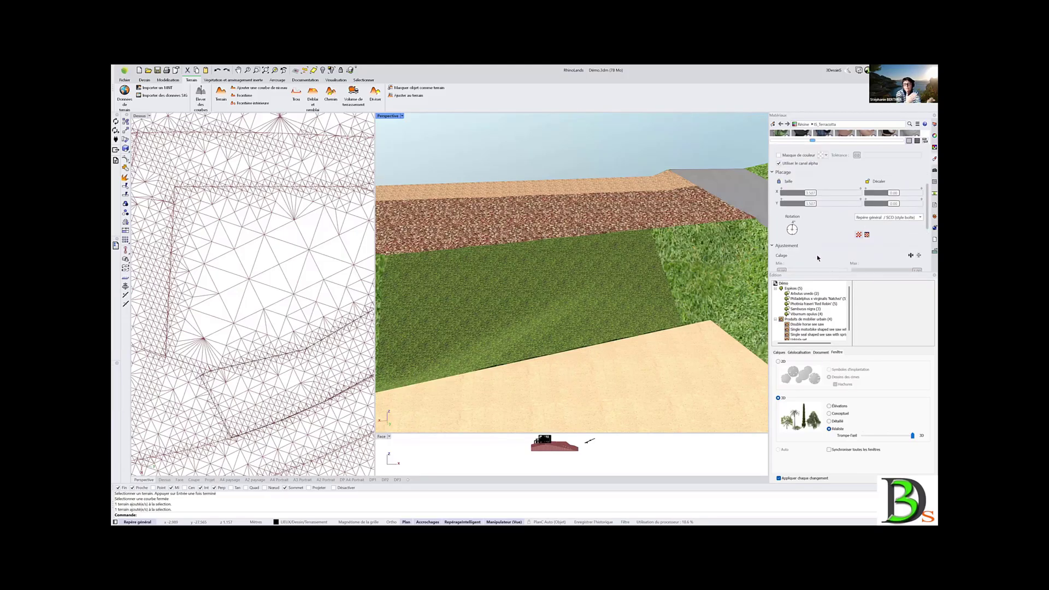
scroll(818, 257, up, 4)
drag(871, 145, 872, 232)
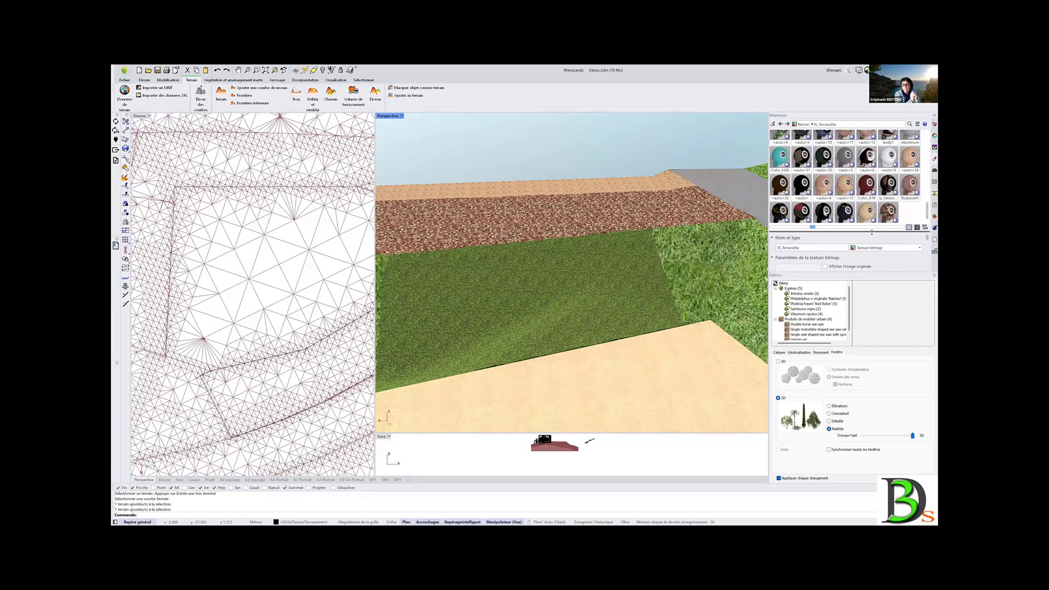
scroll(601, 284, down, 6)
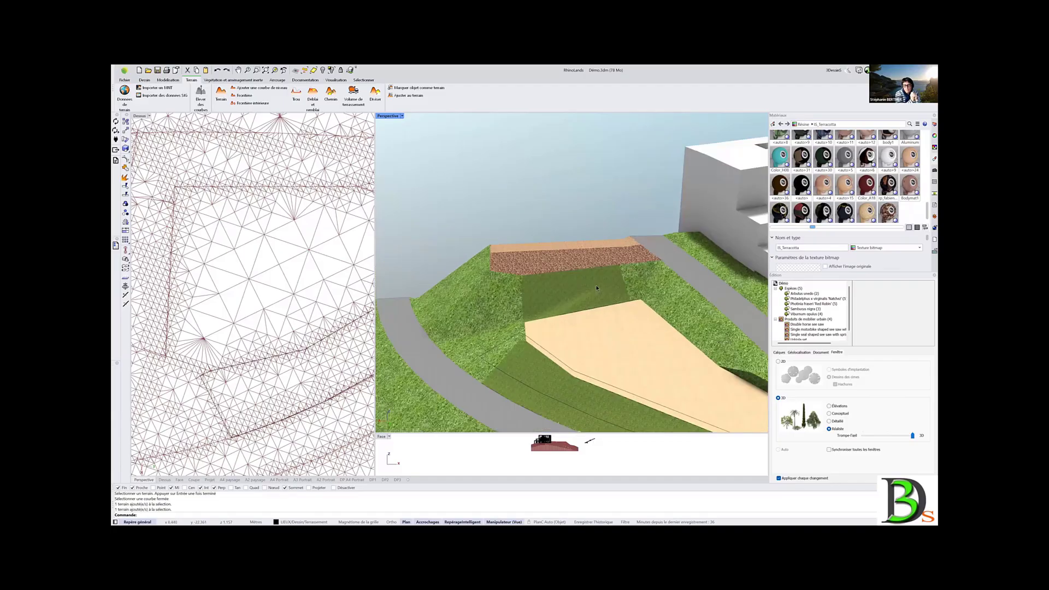
scroll(595, 284, down, 5)
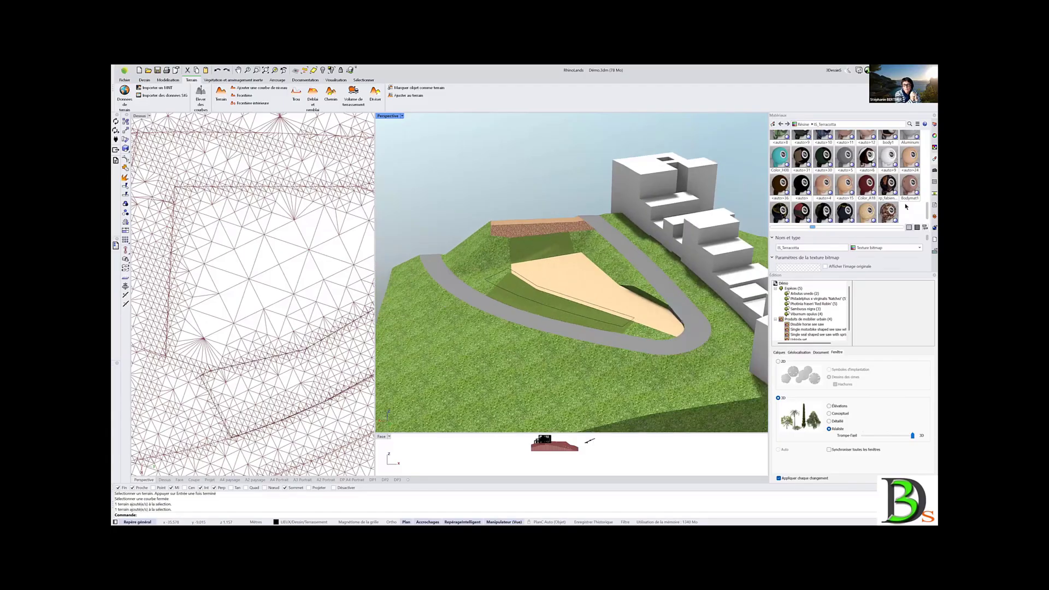
click(934, 137)
scroll(809, 246, up, 1)
ctrl+click(820, 249)
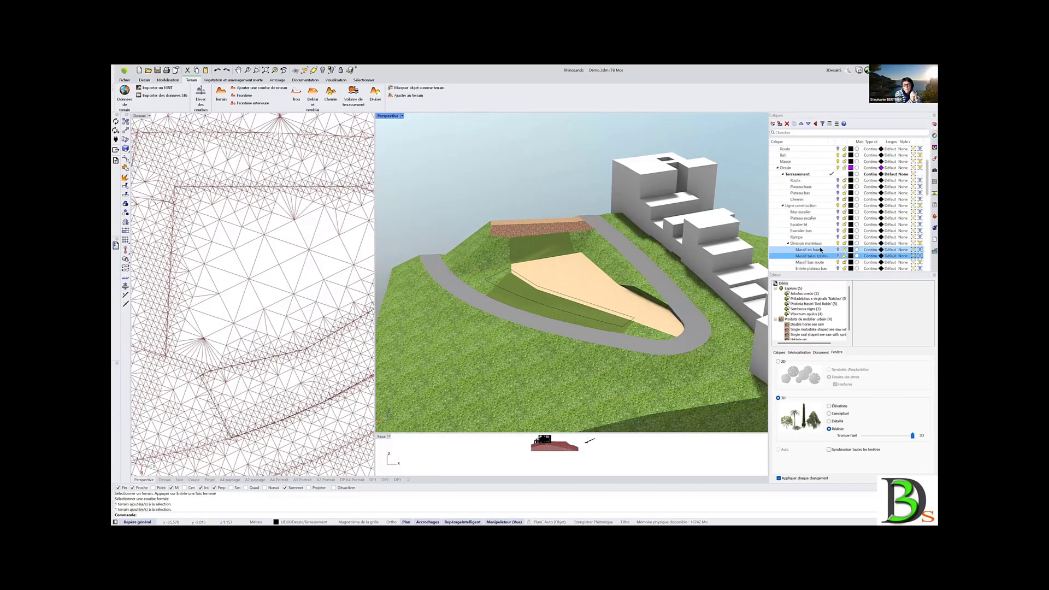
scroll(821, 249, down, 2)
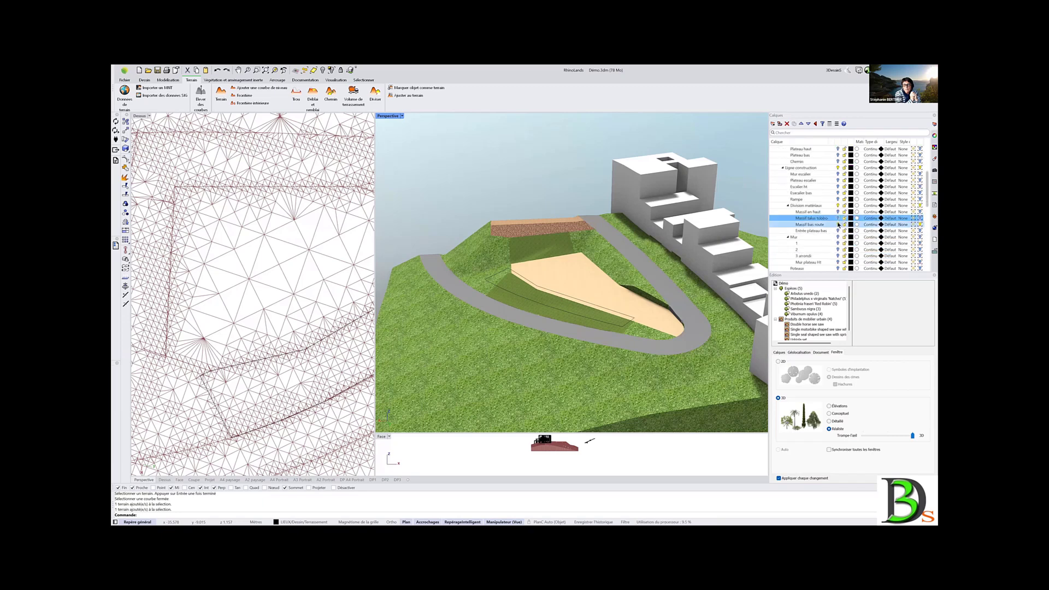
click(838, 225)
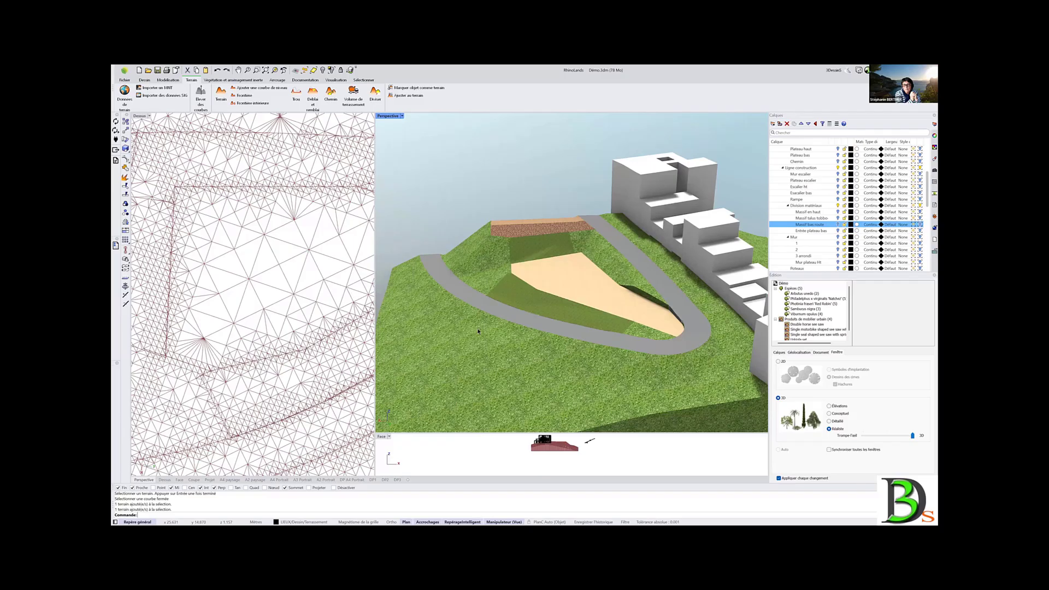
Show the Mur escalier layer and frame its guide curves beside the lower plateau in the plan and perspective views
right_drag(479, 331, 625, 300)
scroll(614, 273, up, 3)
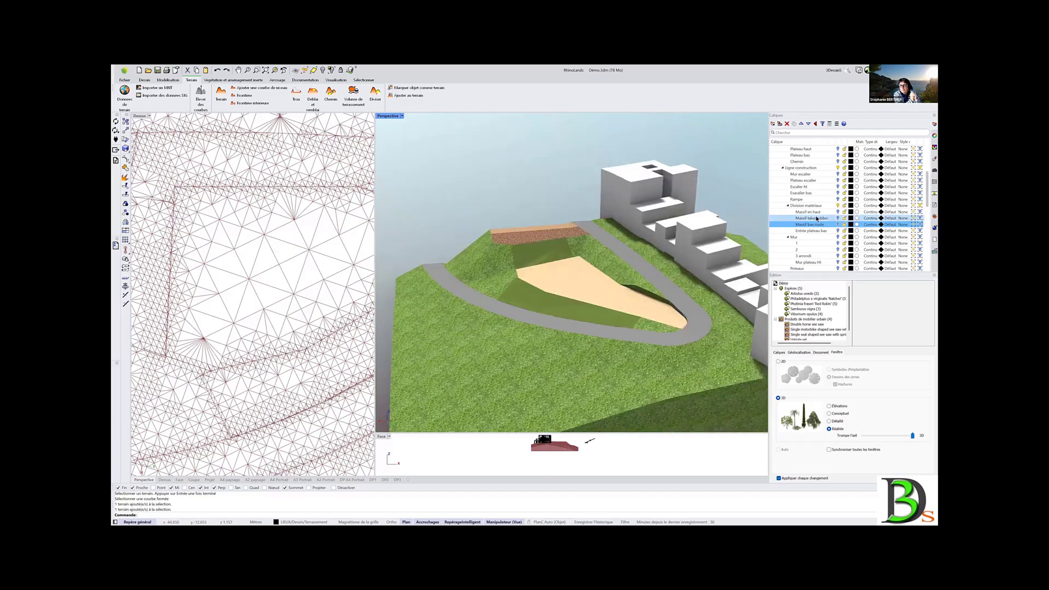
scroll(817, 219, up, 3)
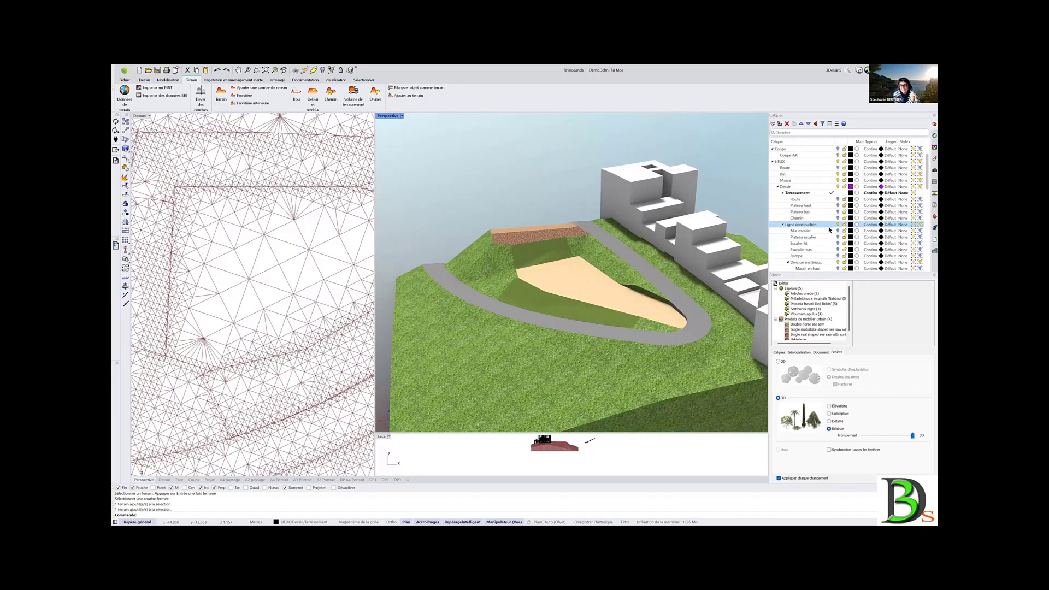
click(836, 230)
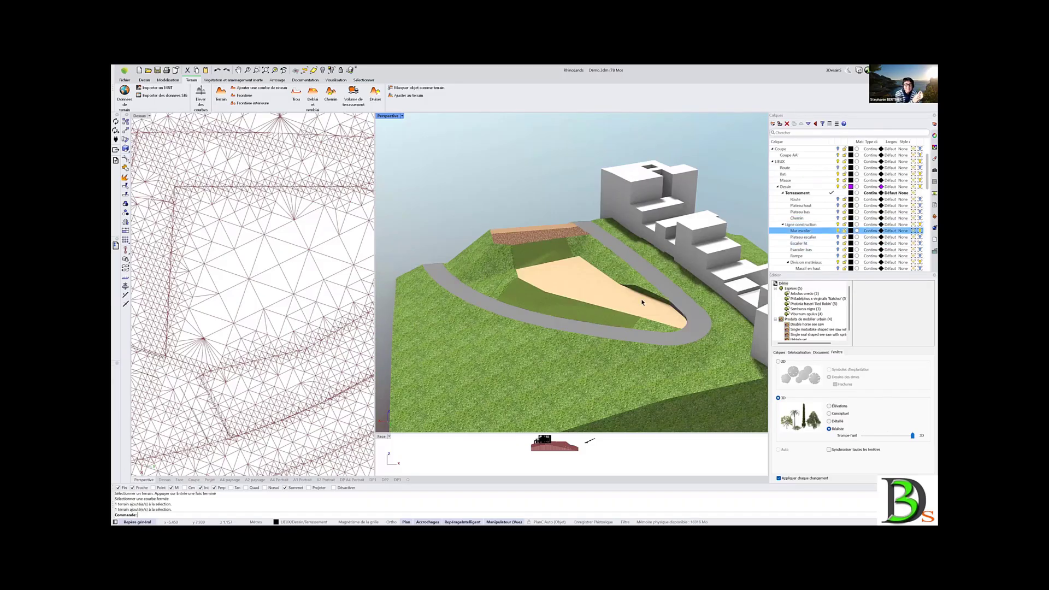
shift+right_drag(641, 303, 636, 294)
scroll(503, 243, up, 6)
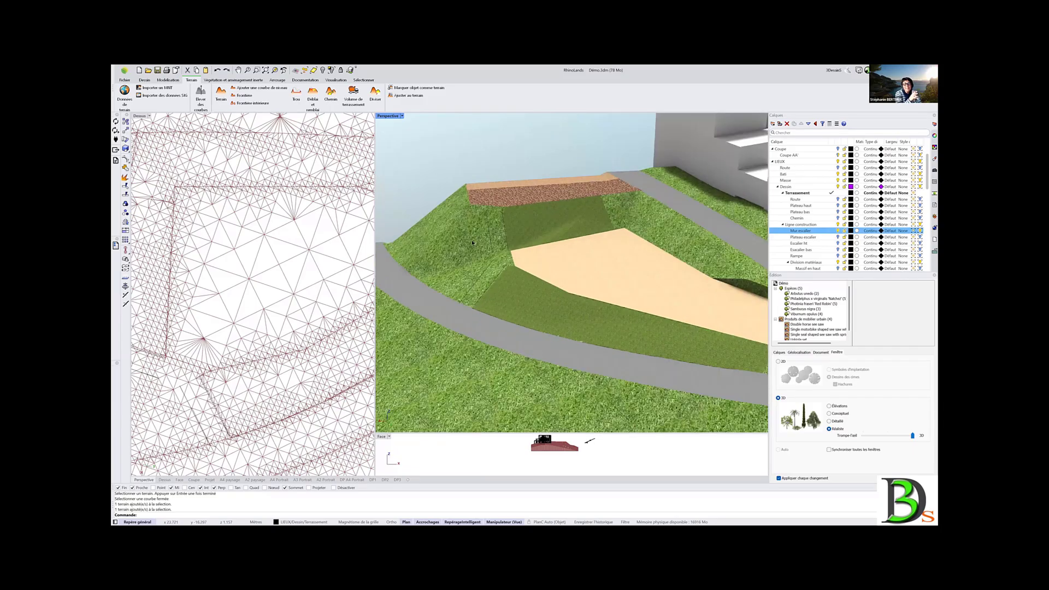
right_drag(244, 308, 217, 239)
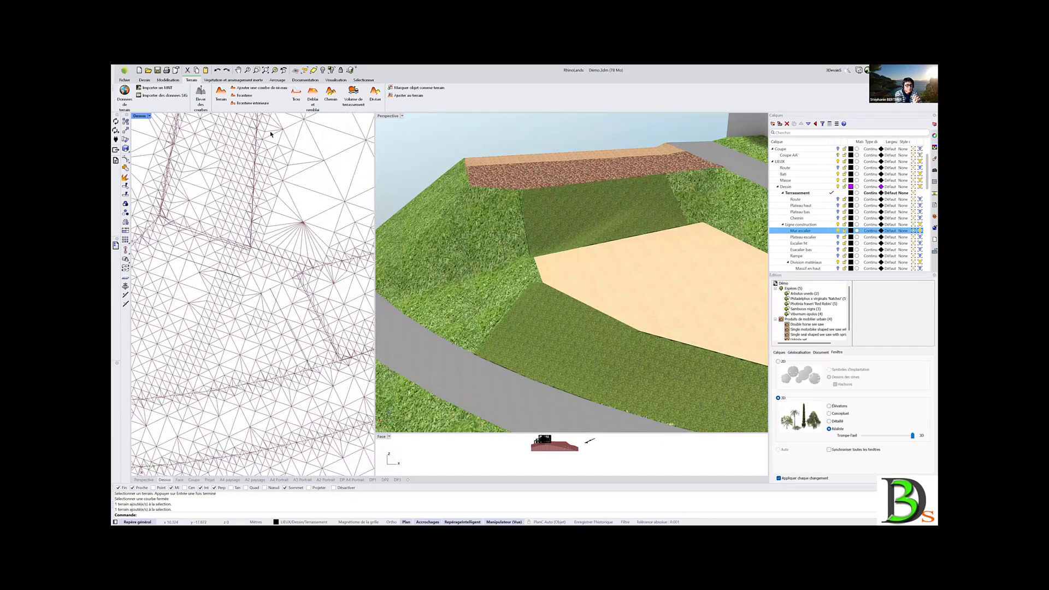
Set up a new wall with a thickness of 0.200, a height of 1.400 and centred alignment
click(227, 81)
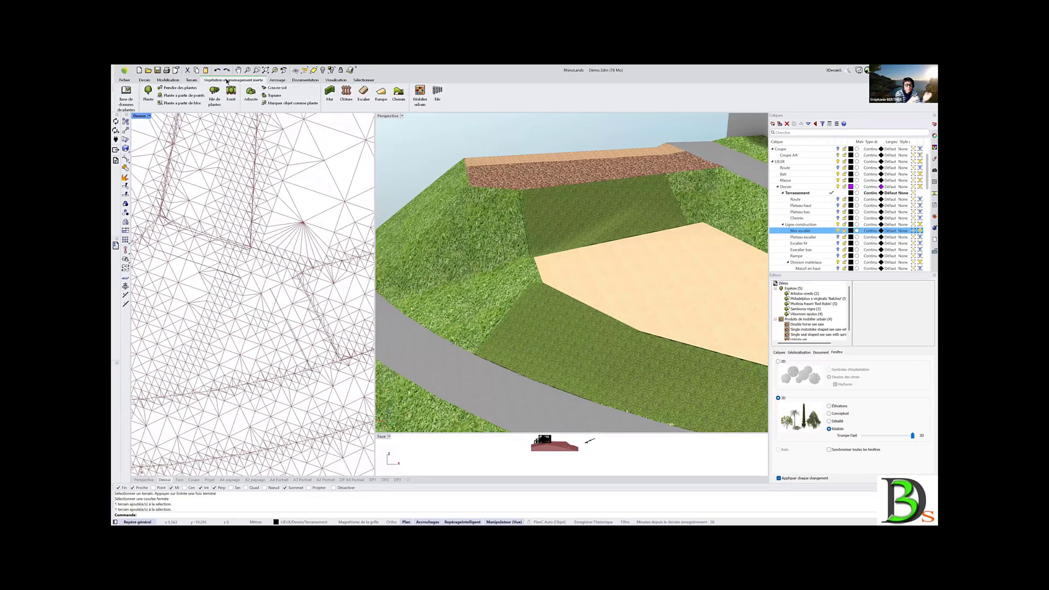
click(330, 93)
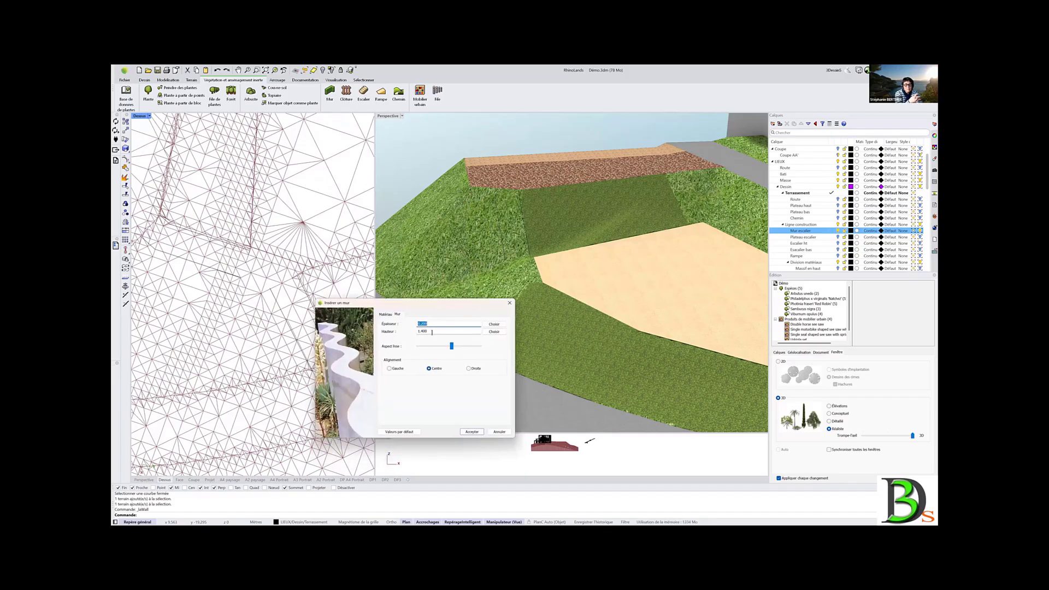
click(432, 332)
double_click(431, 332)
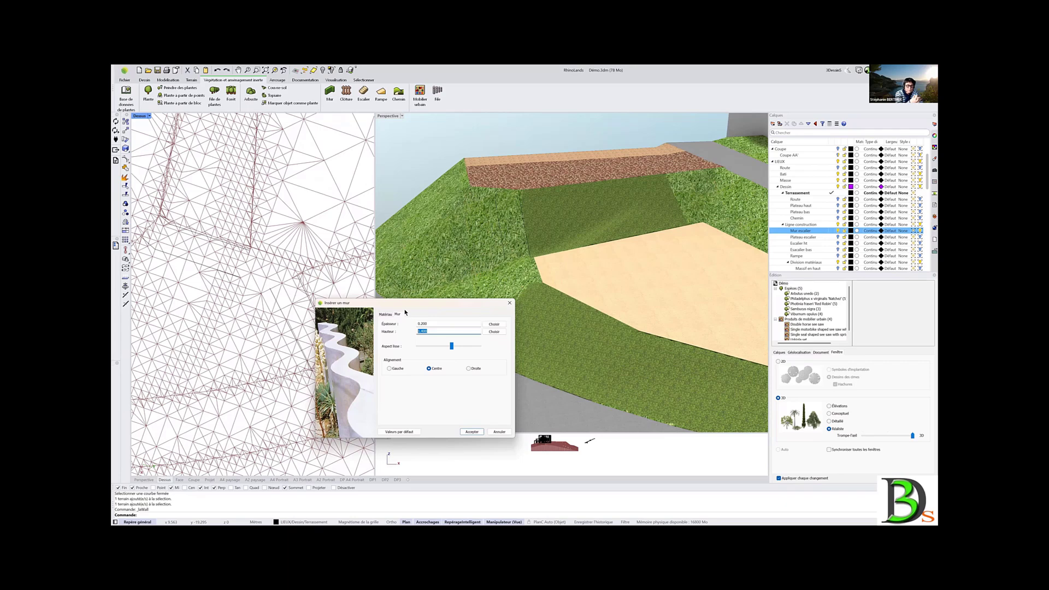
click(472, 432)
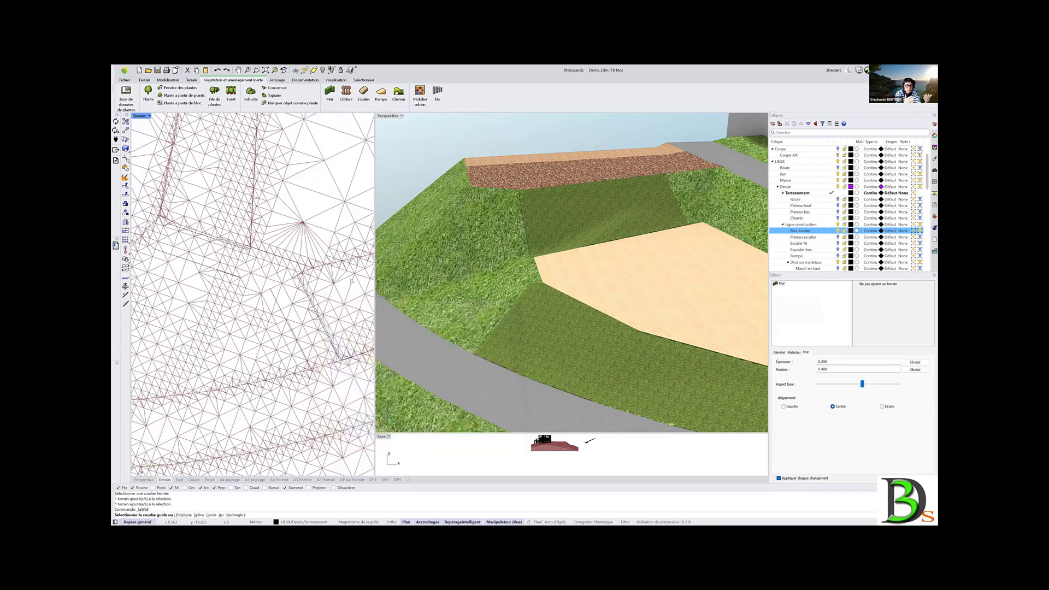
Build walls along the two stair guide curves between the plateaus and the curve descending from the lower plateau to the road
click(182, 229)
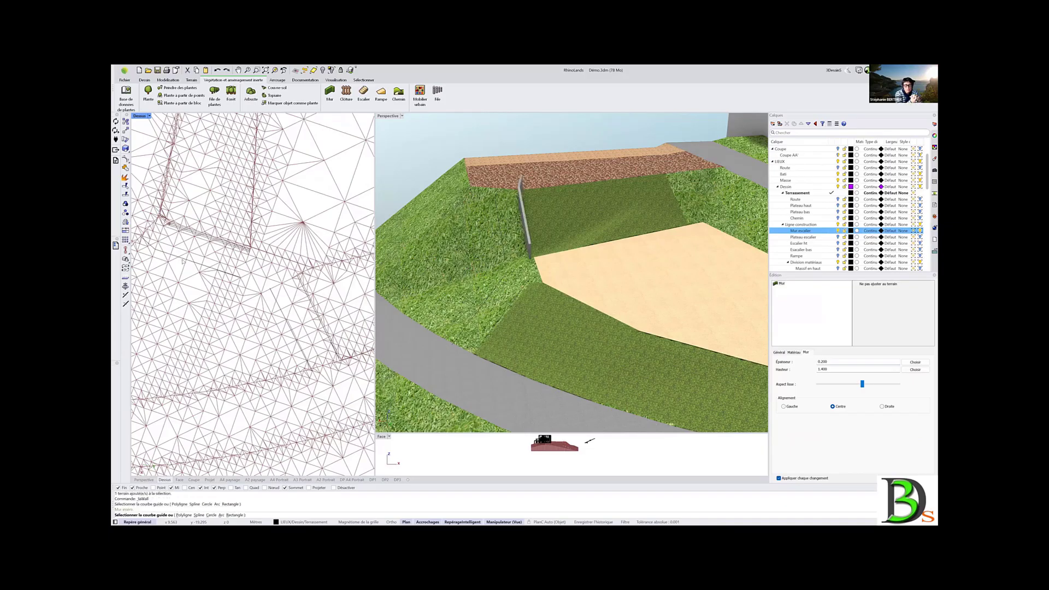
click(238, 276)
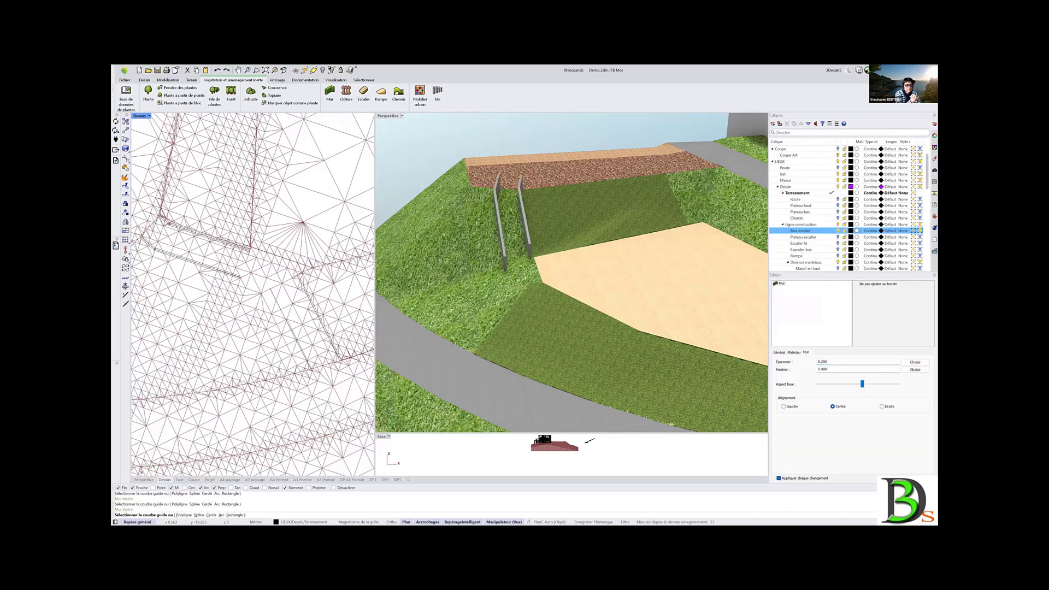
click(273, 296)
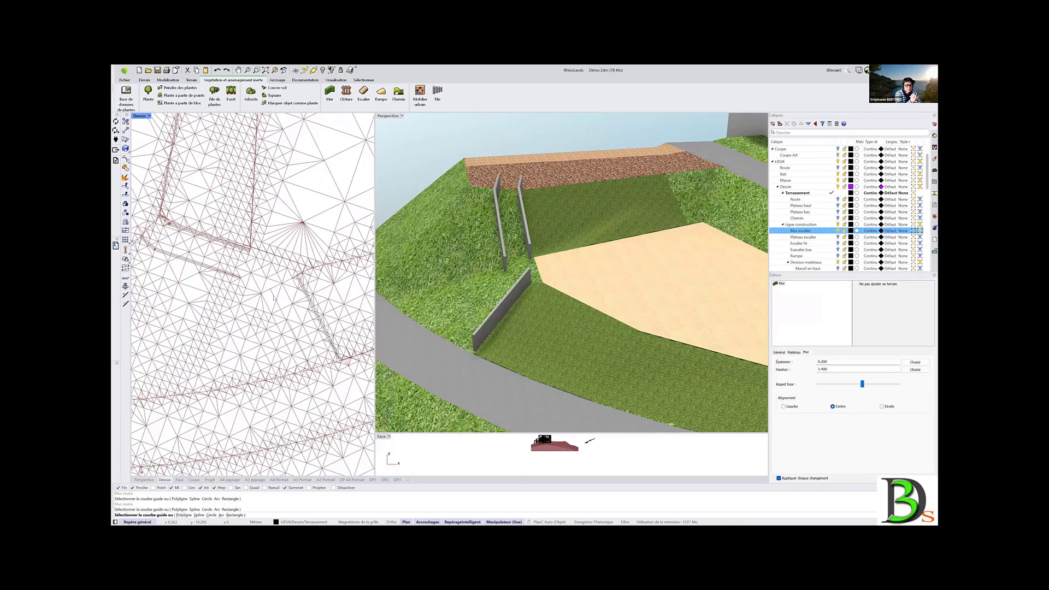
Select the four stair walls and set their height to -1.4
right_drag(466, 328, 523, 329)
key(Escape)
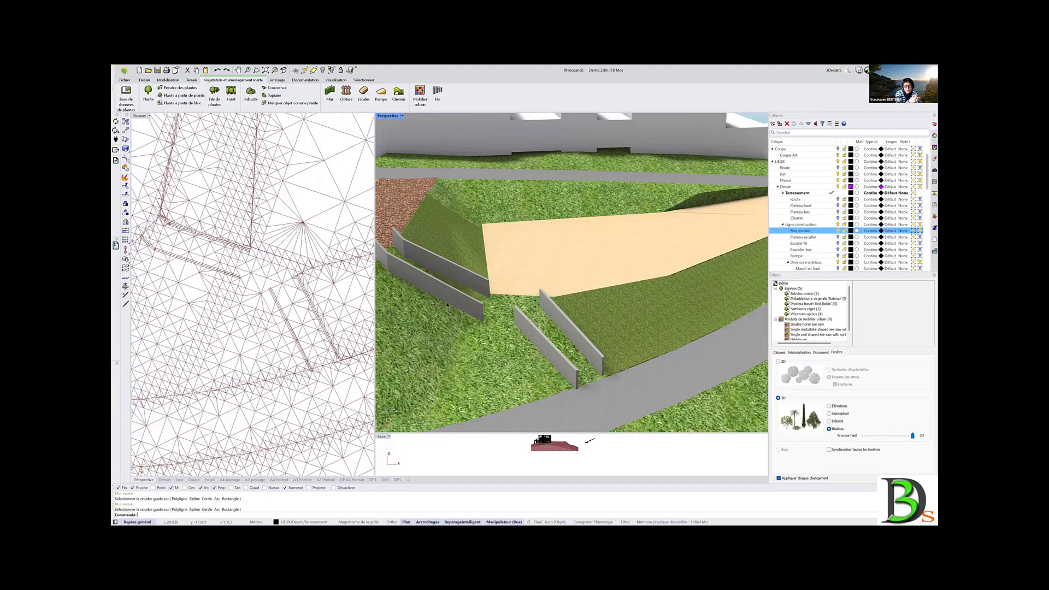
click(445, 295)
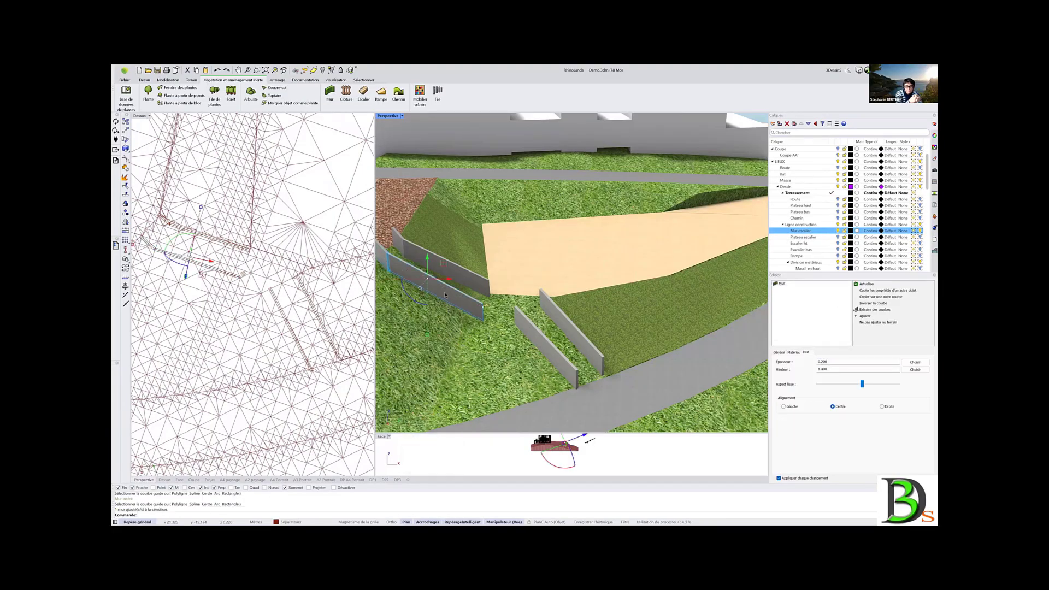
shift+click(454, 267)
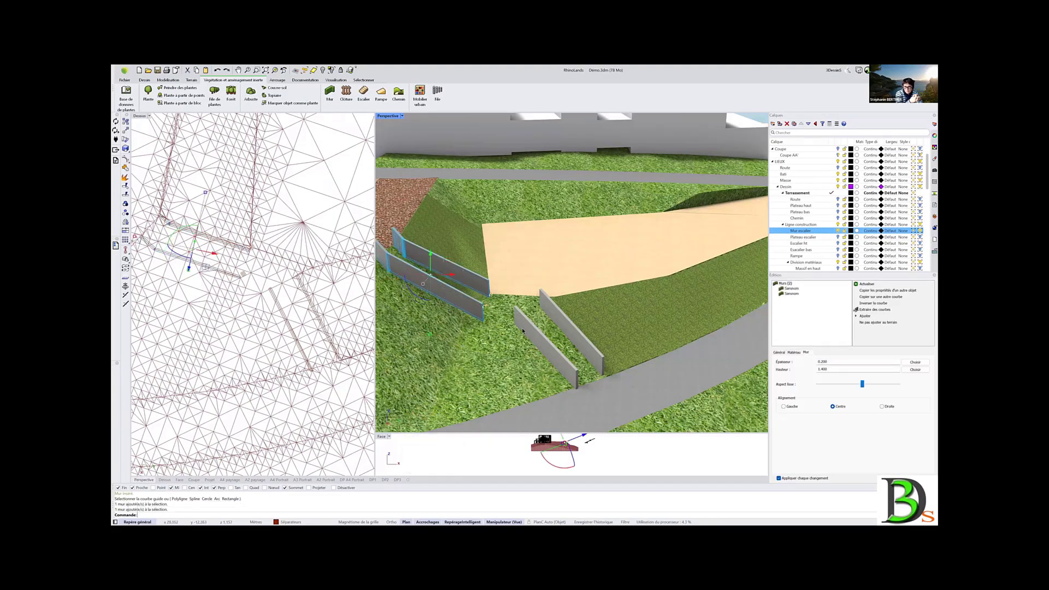
shift+click(523, 330)
shift+click(557, 335)
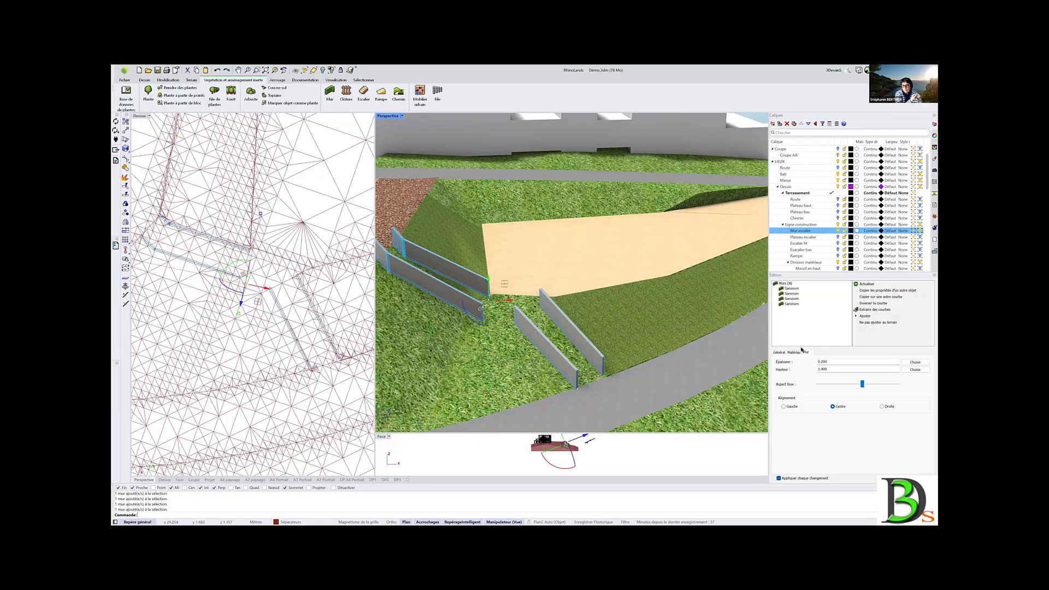
double_click(830, 370)
text(-1.4)
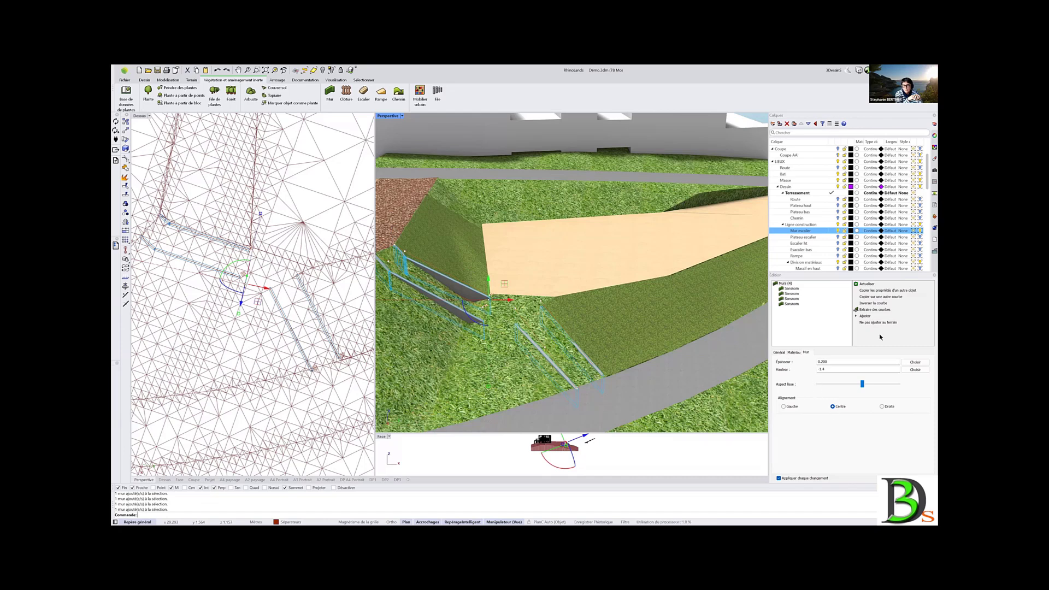
Stop fitting the four stair walls to the terrain and deselect them
click(877, 323)
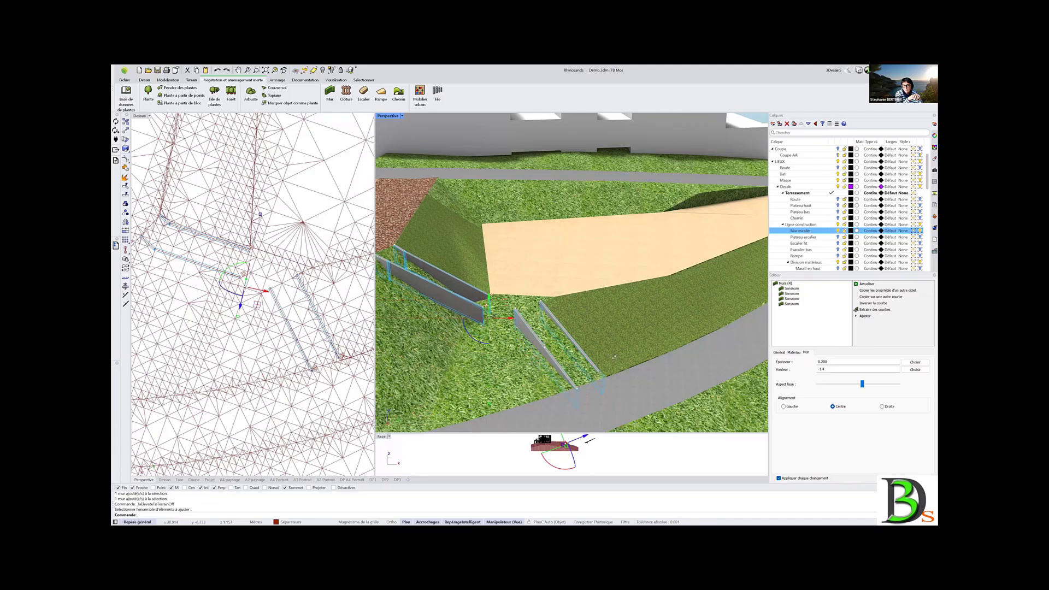
right_drag(615, 358, 565, 355)
click(490, 159)
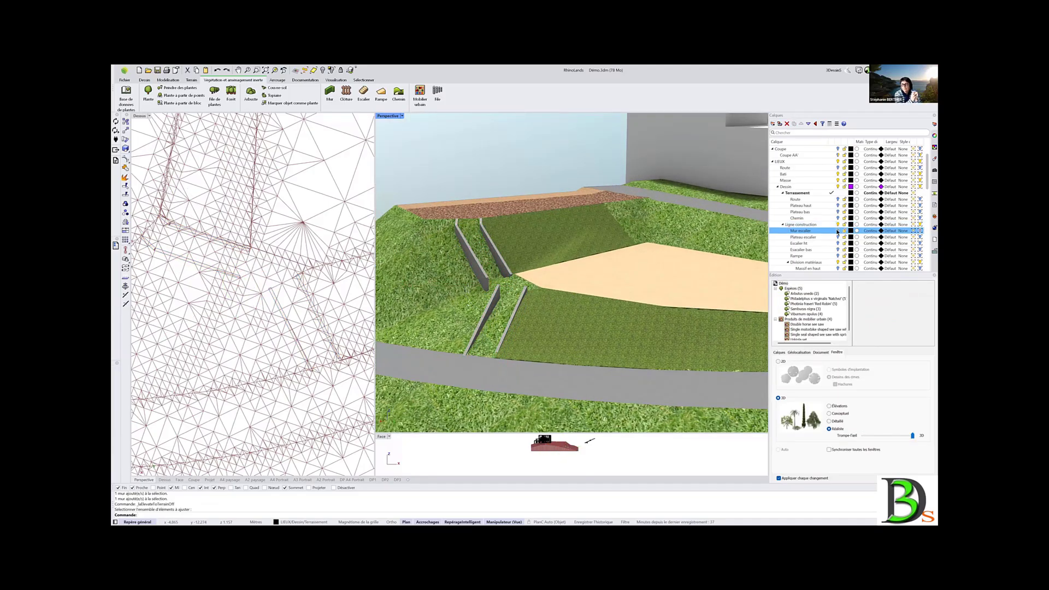
Show the Plateau escalier layer and build a planar surface from its landing outline between the two pairs of stair walls
click(814, 237)
right_drag(598, 313, 710, 347)
scroll(501, 284, up, 3)
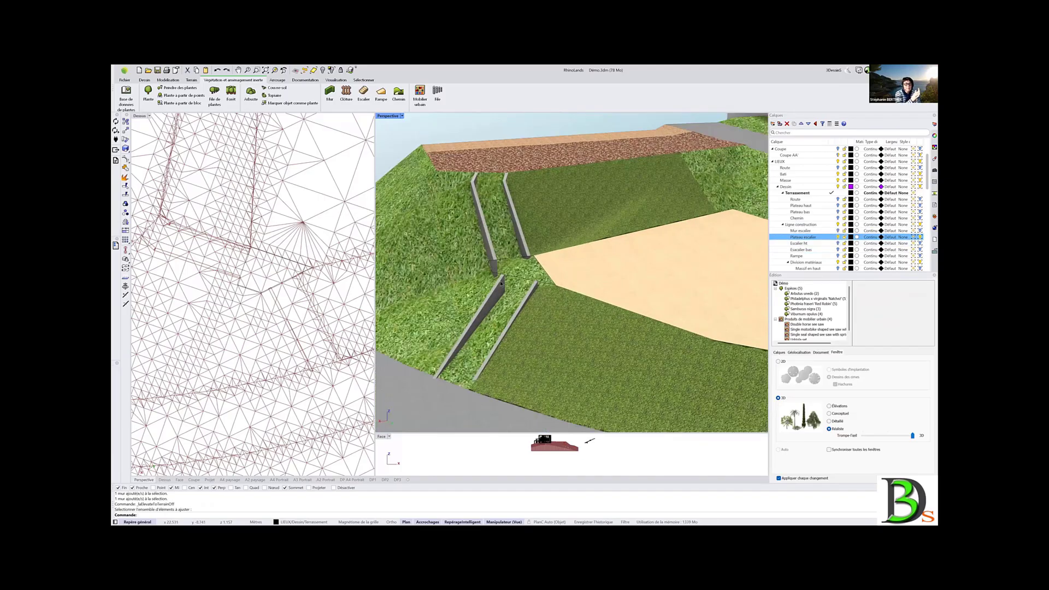
scroll(502, 284, up, 2)
click(167, 80)
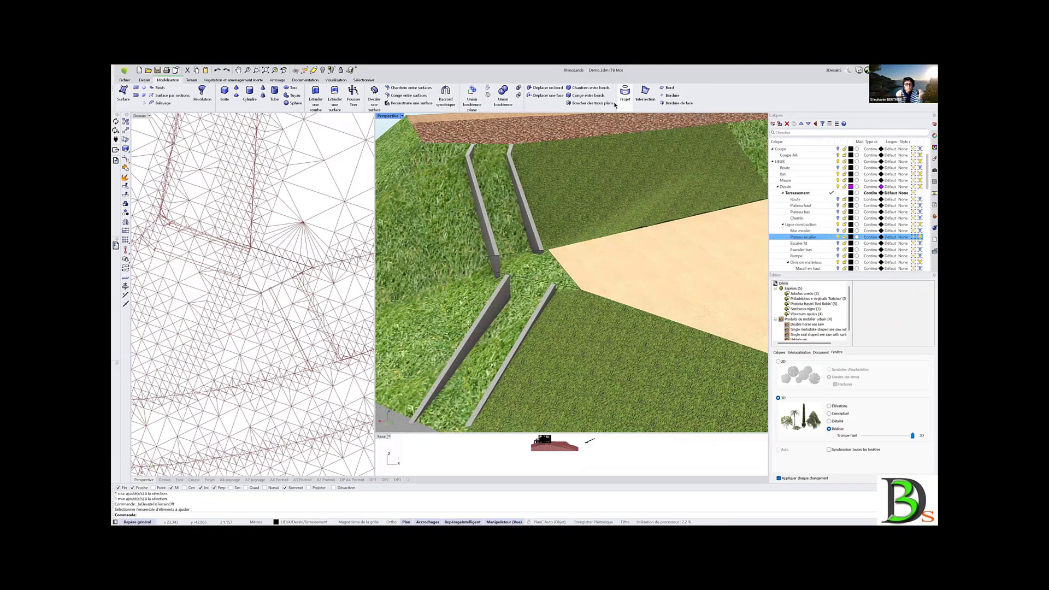
click(144, 88)
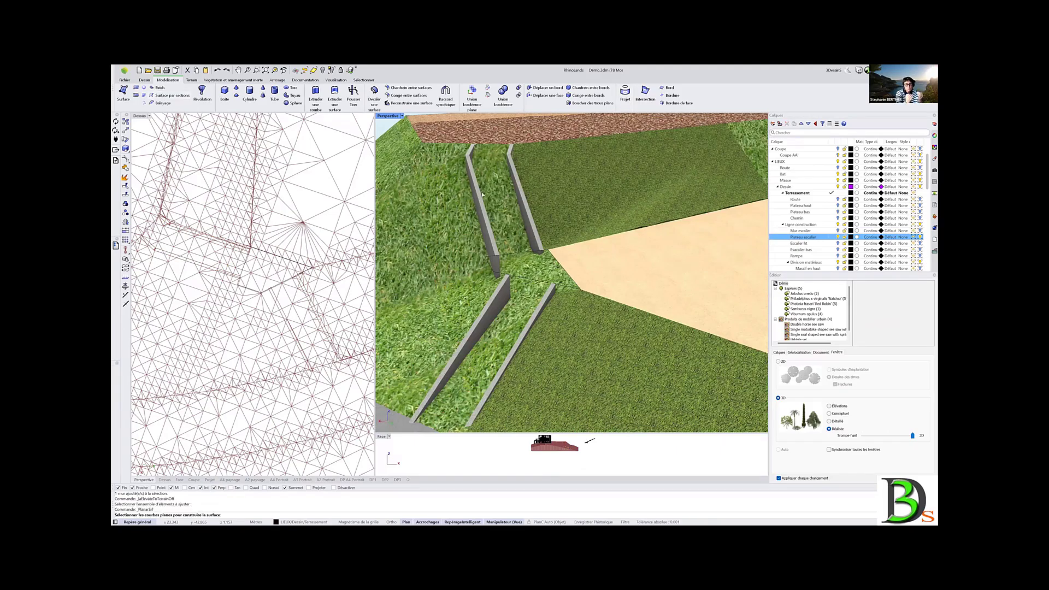
click(519, 254)
key(Return)
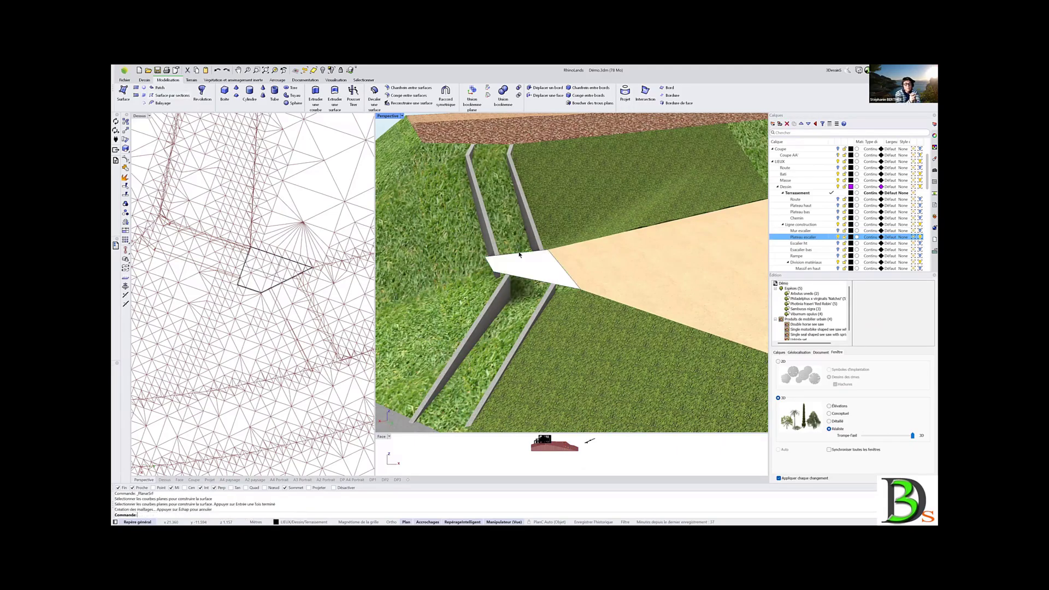
Use push-pull on the underside of the landing surface to thicken it downward into a solid block
right_drag(517, 330, 544, 303)
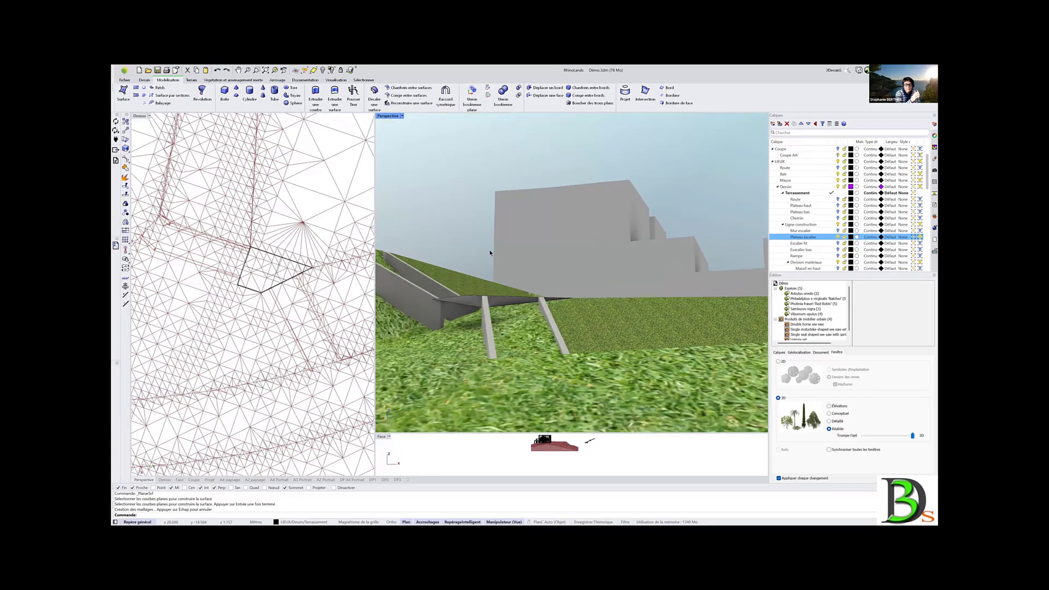
click(353, 93)
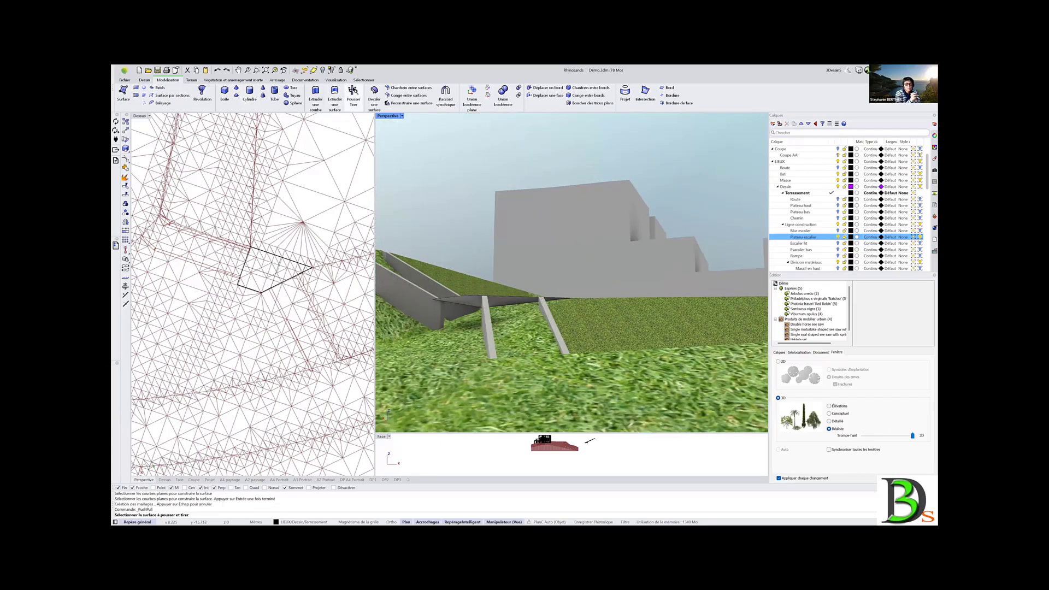
click(474, 301)
right_drag(475, 302, 479, 334)
click(478, 344)
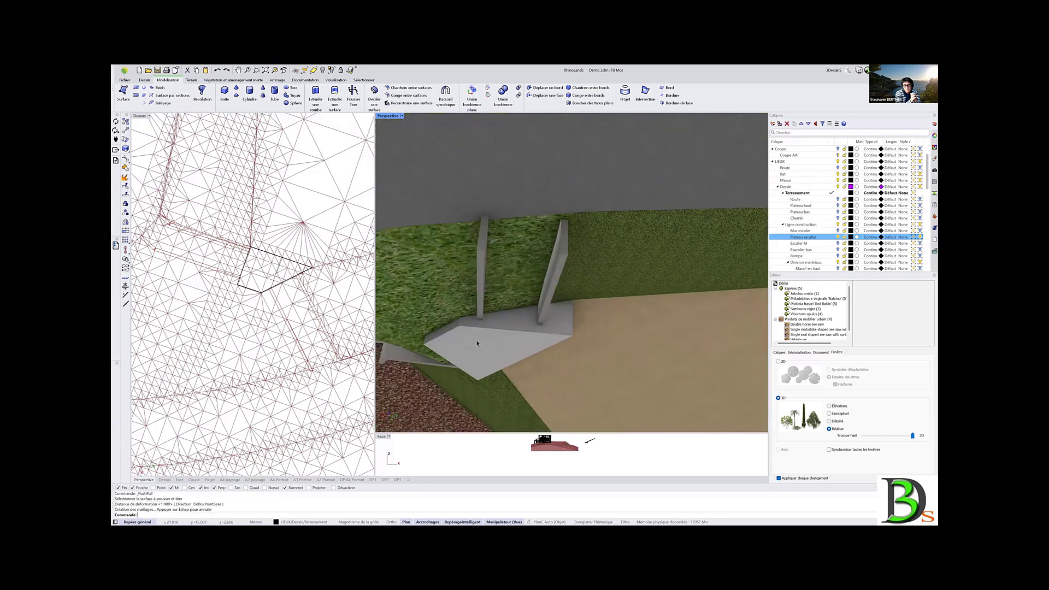
scroll(496, 383, down, 5)
right_drag(496, 377, 558, 273)
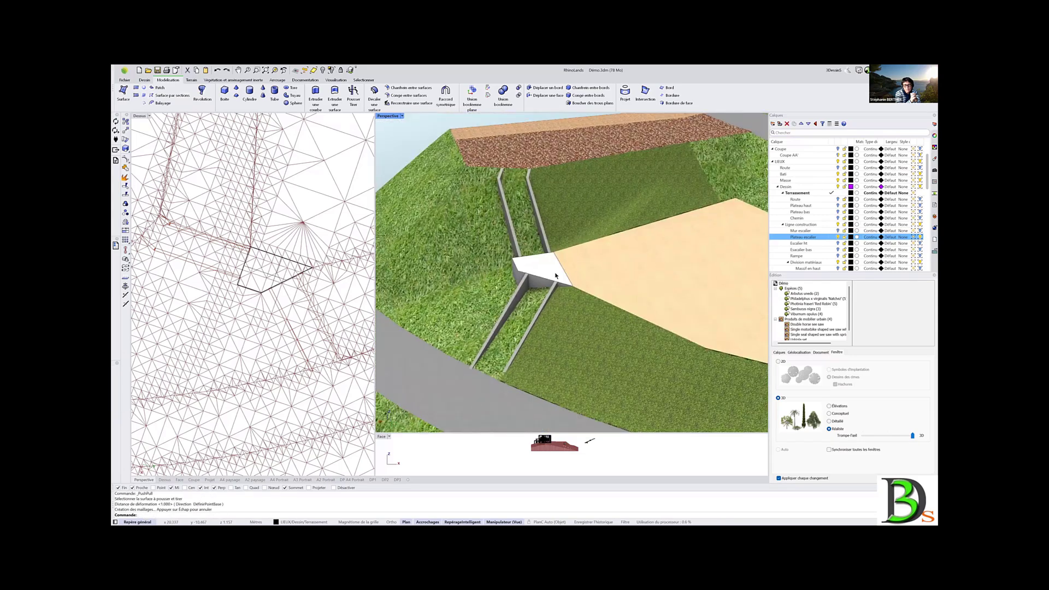
Apply the Stabilisé material to the stair landing block
scroll(565, 264, up, 3)
scroll(565, 264, up, 2)
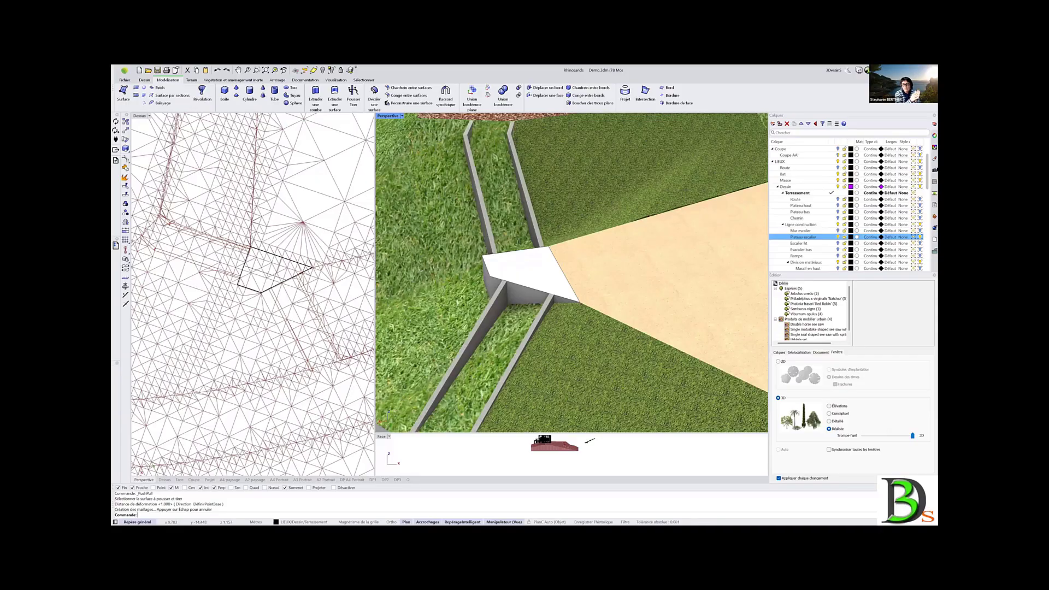
click(933, 159)
scroll(868, 208, down, 1)
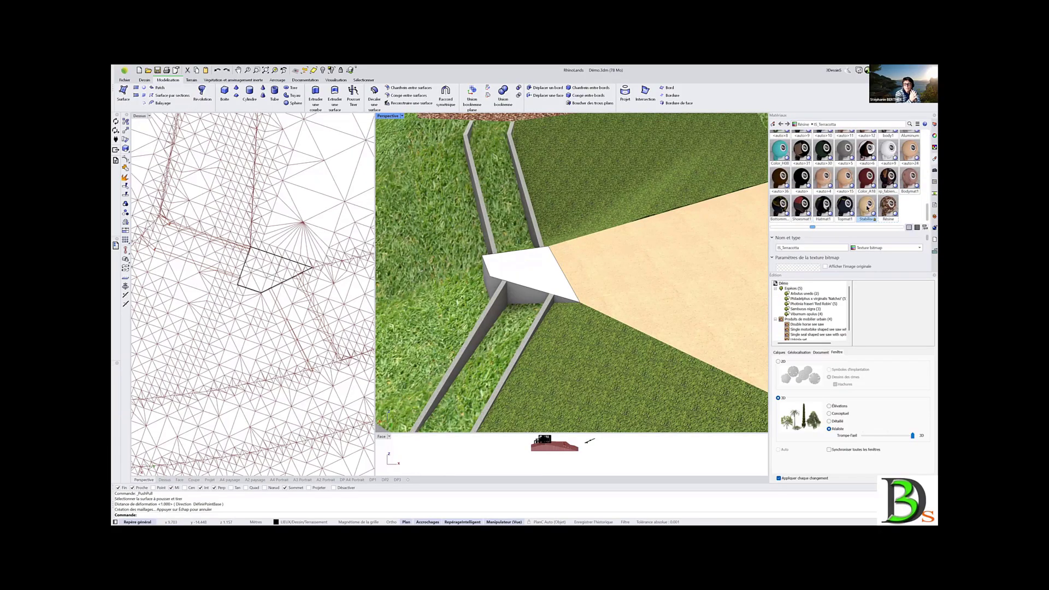
drag(867, 208, 521, 271)
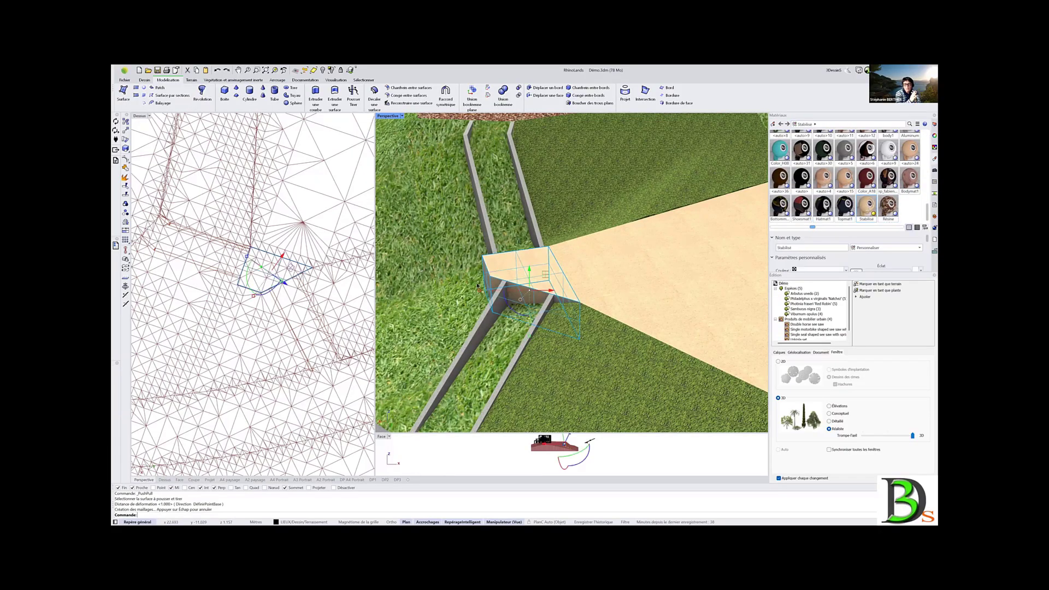
scroll(477, 286, down, 2)
key(Escape)
right_drag(480, 356, 520, 308)
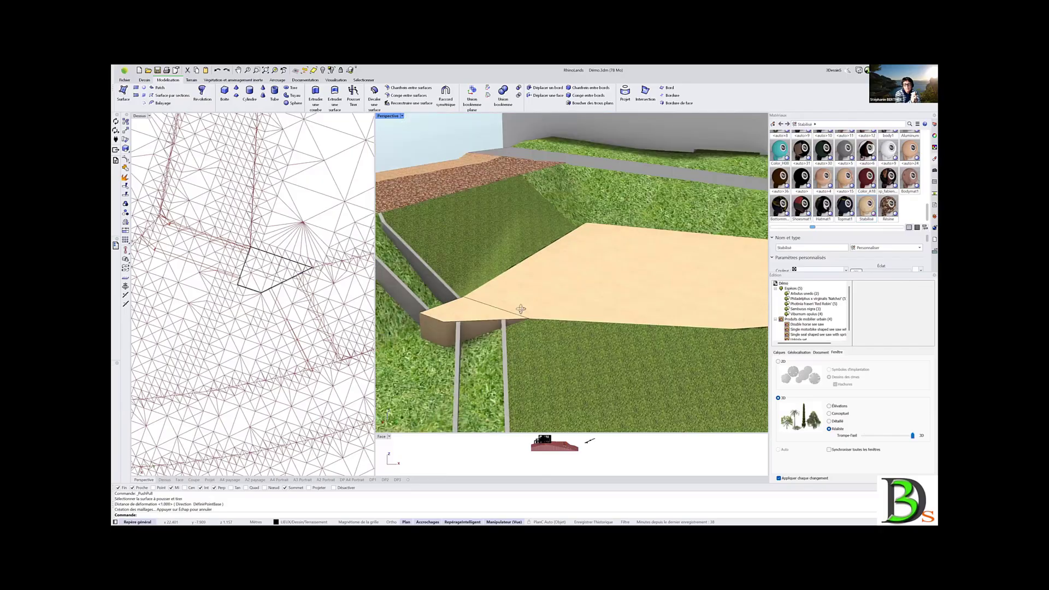
Show the Escalier ht layer and build a centre-aligned stair with a constant width of 2.000 along its guide curve between the upper walls
click(935, 125)
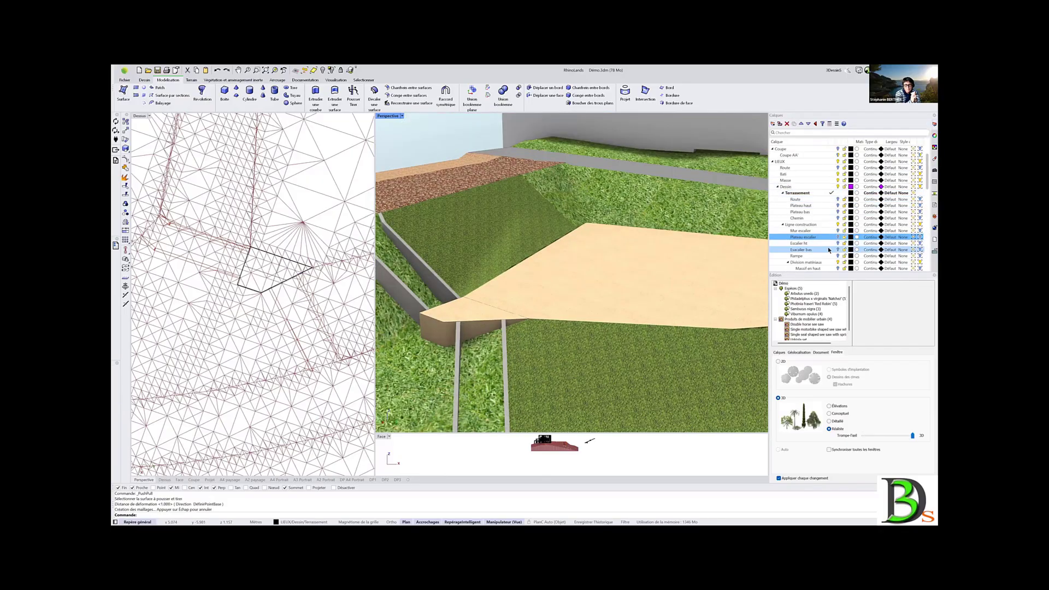
click(799, 244)
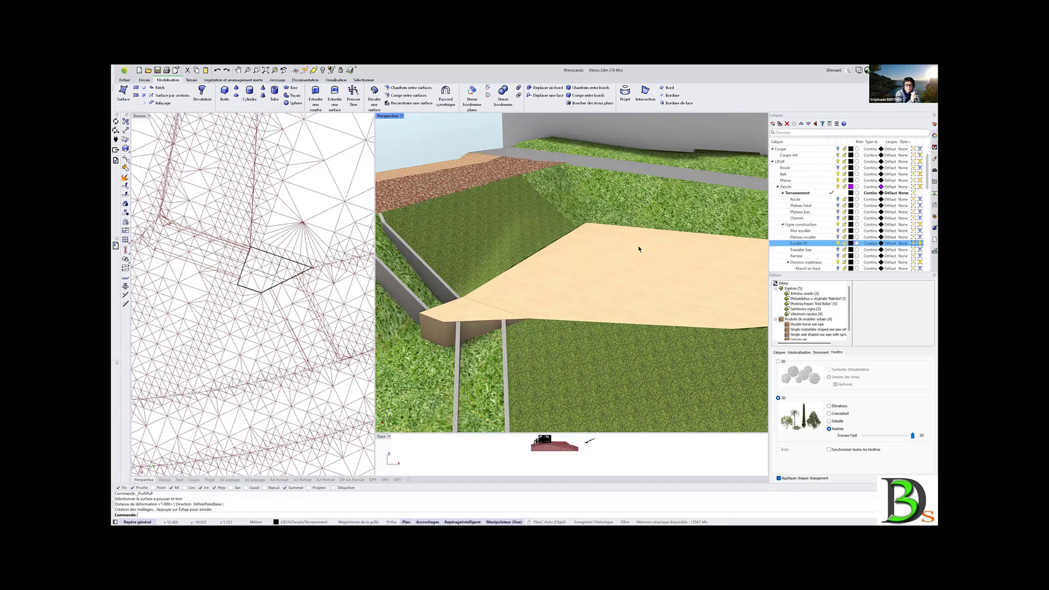
right_drag(638, 248, 602, 253)
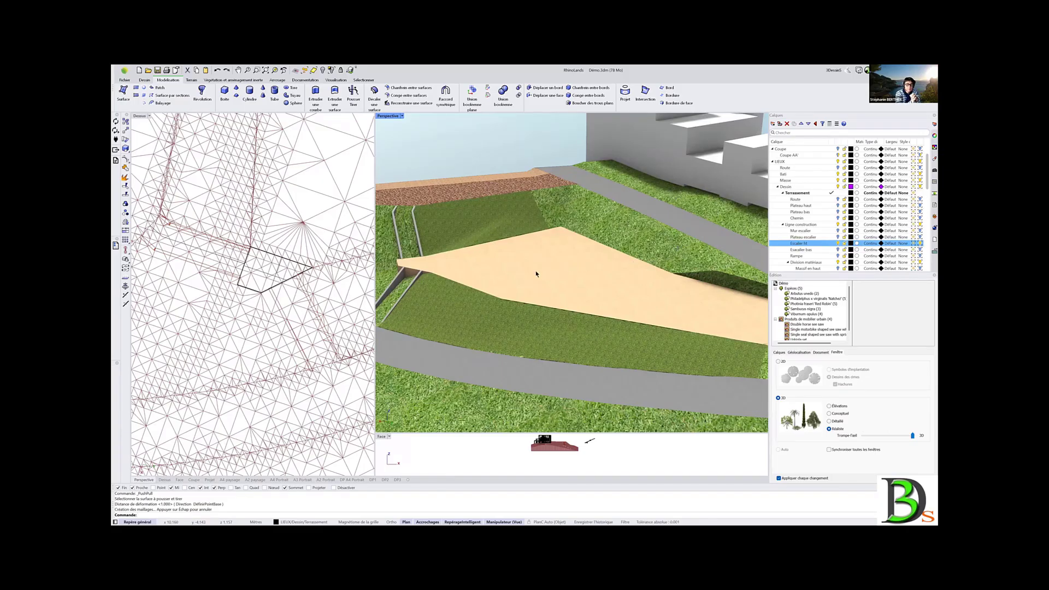
right_drag(536, 274, 528, 234)
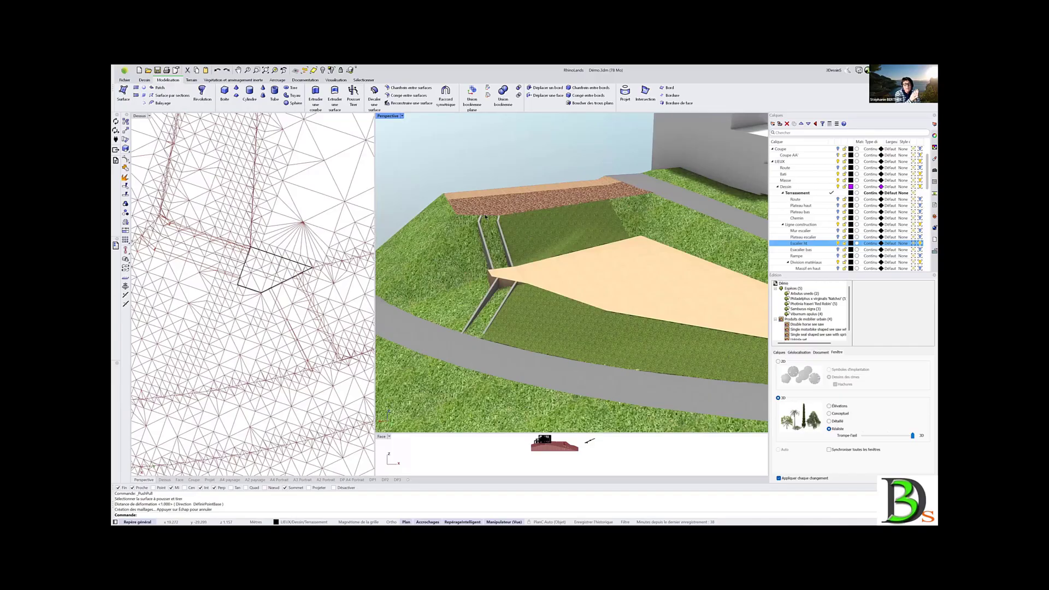
scroll(486, 216, up, 5)
click(233, 80)
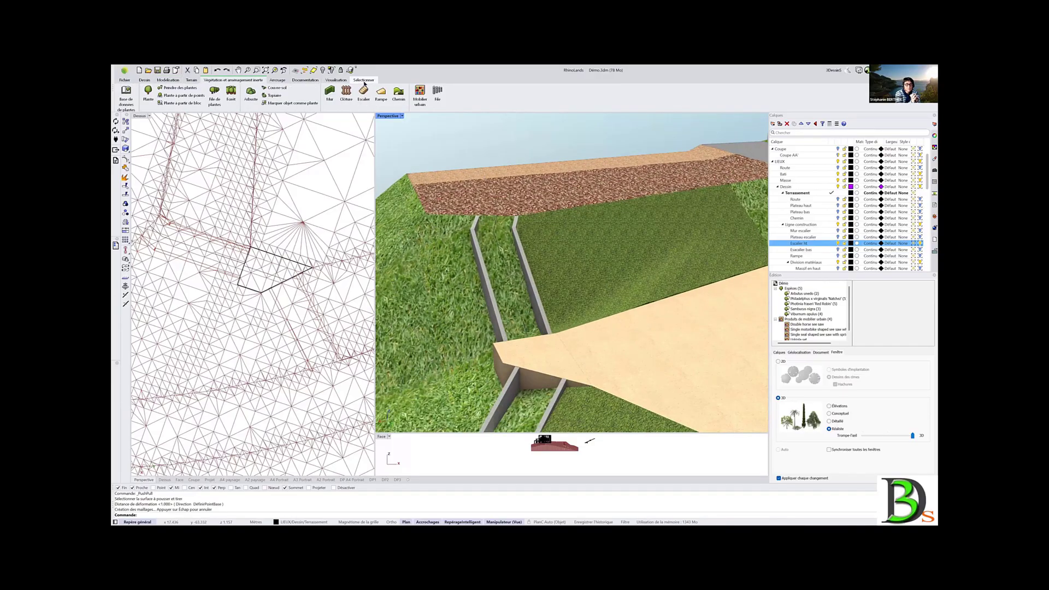
click(364, 93)
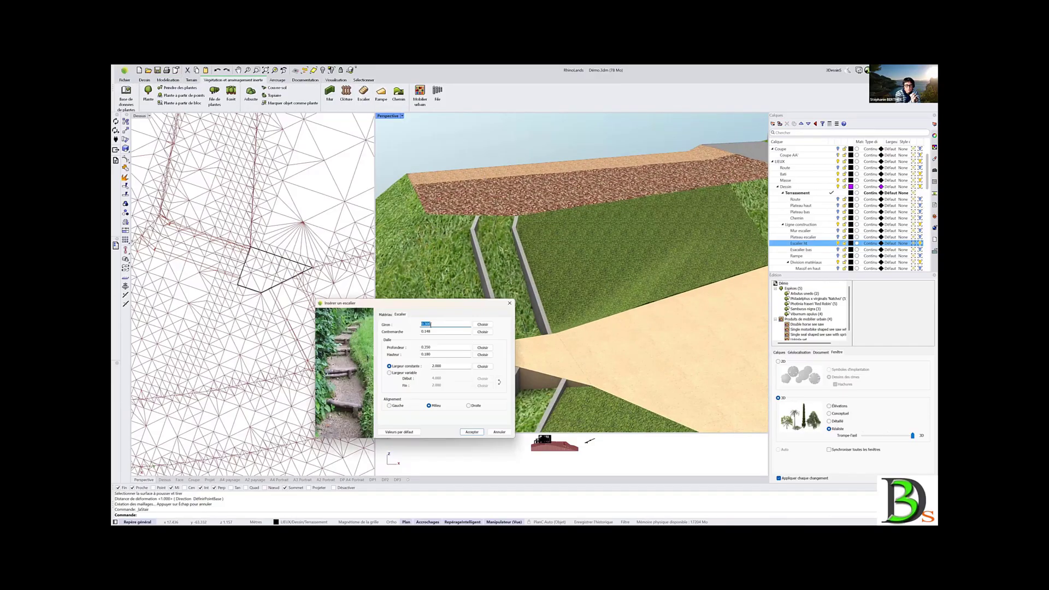
click(472, 431)
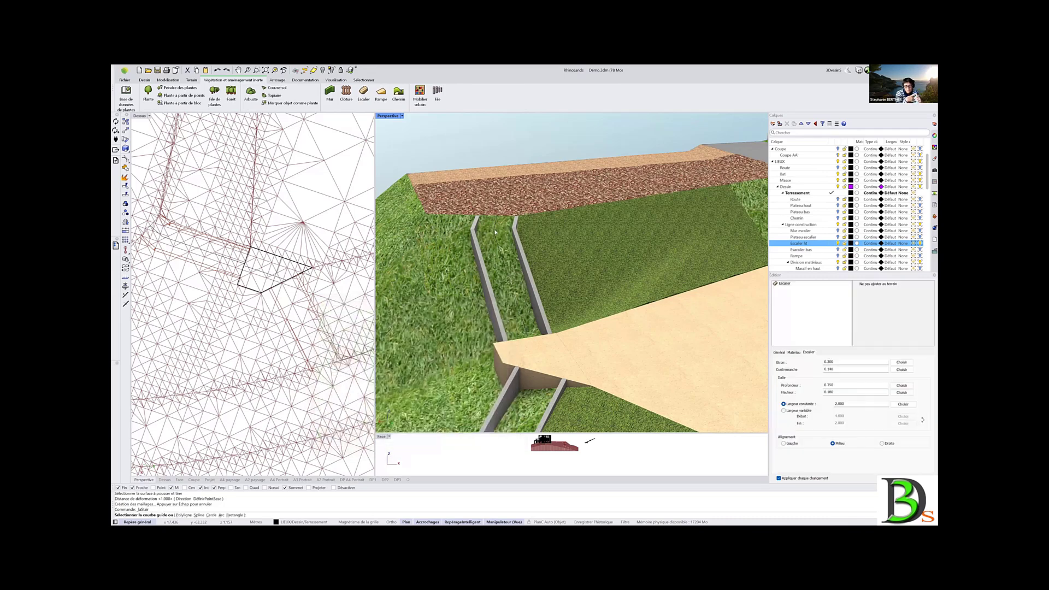
click(496, 231)
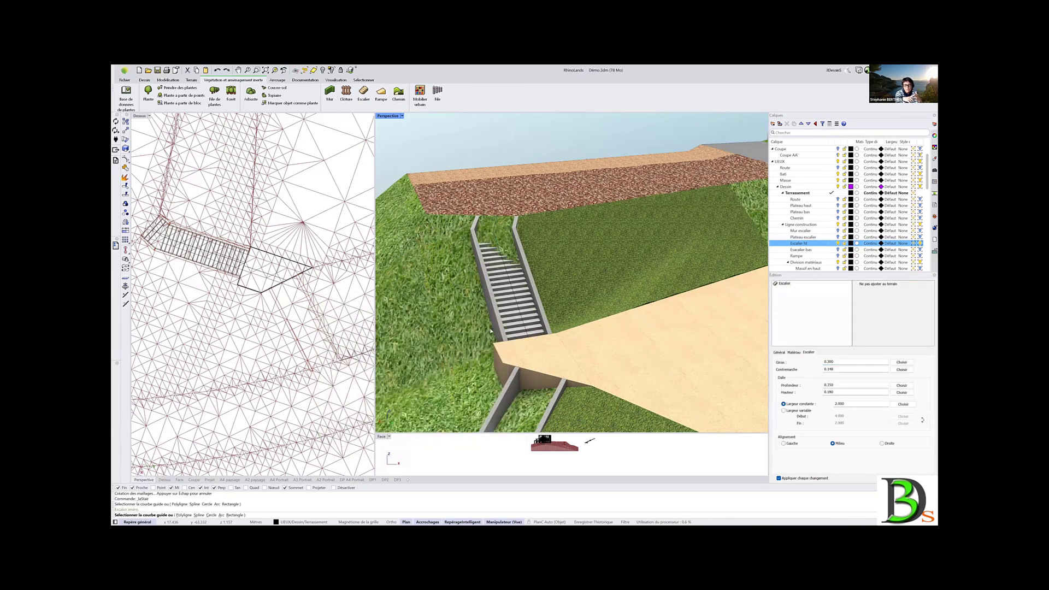
right_drag(490, 334, 549, 335)
key(Escape)
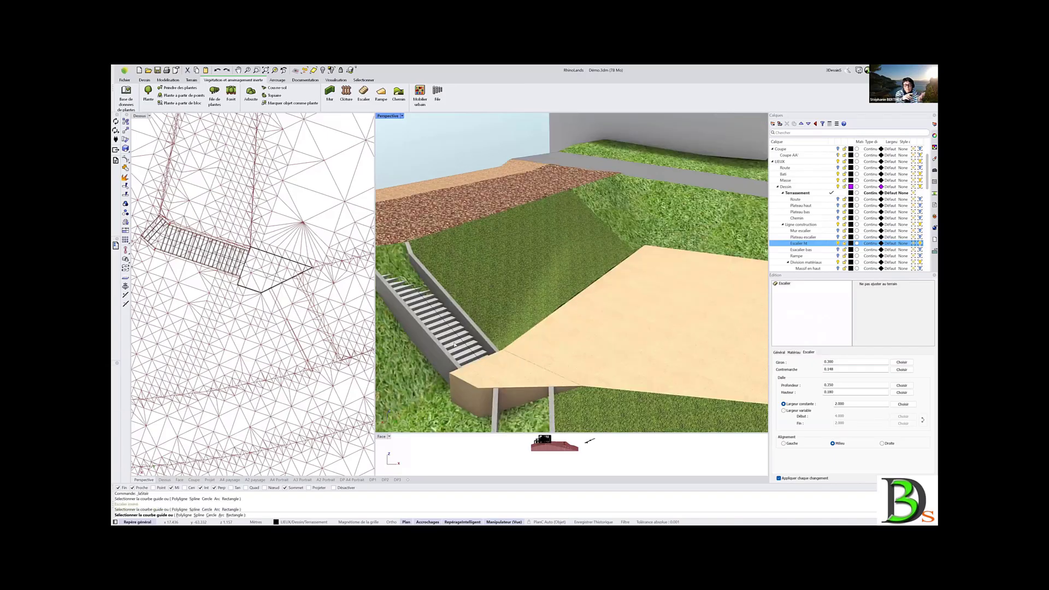
Select the upper stair and stop fitting it to the terrain
click(454, 345)
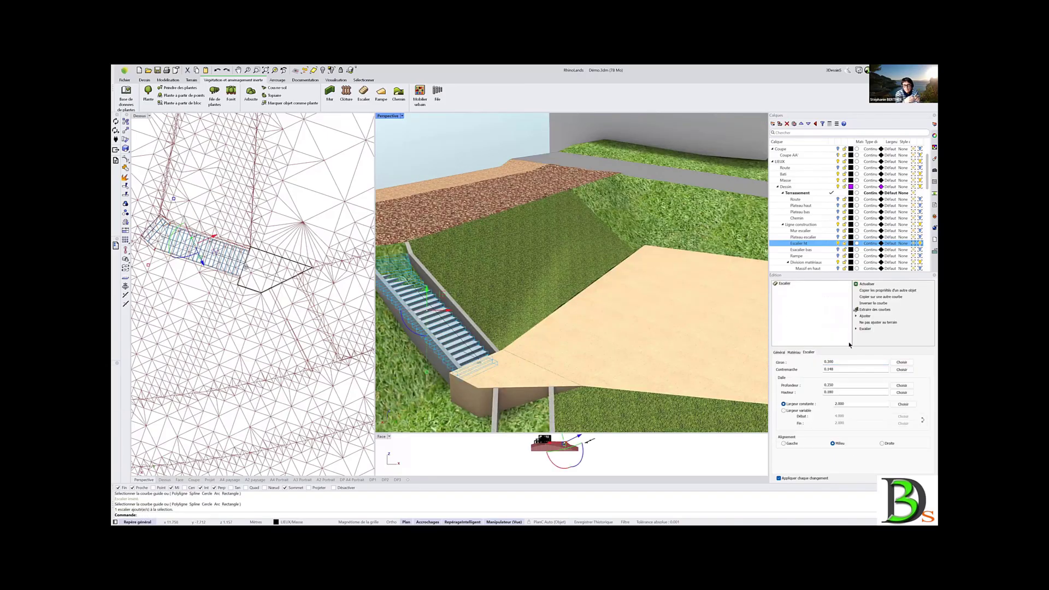
click(878, 322)
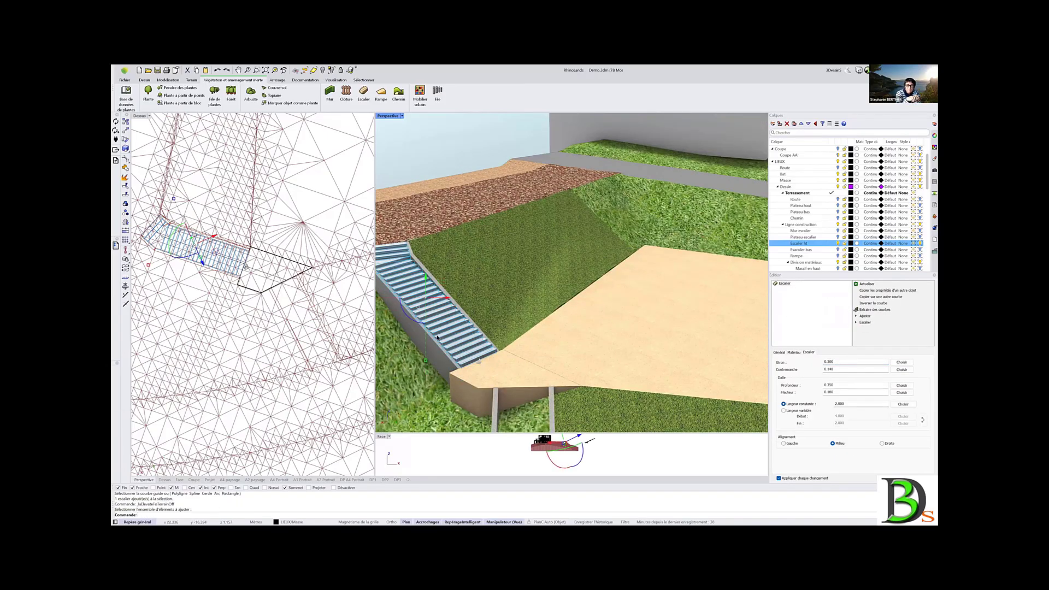
shift+right_drag(495, 331, 610, 309)
scroll(473, 239, up, 4)
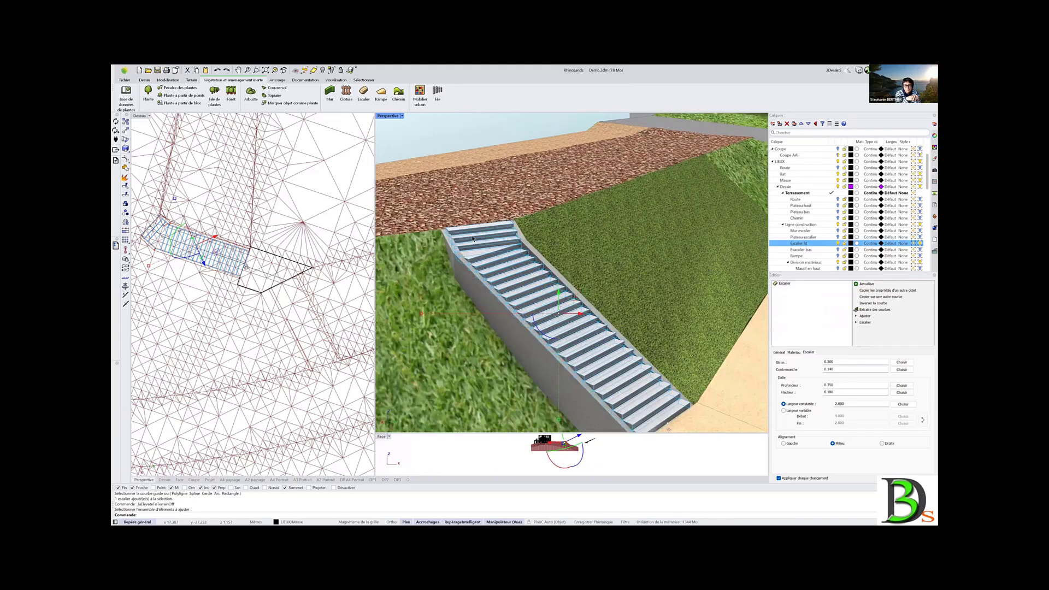
Set the slab height of the upper stair's steps to 0.03
right_drag(627, 352, 487, 272)
right_drag(540, 346, 585, 391)
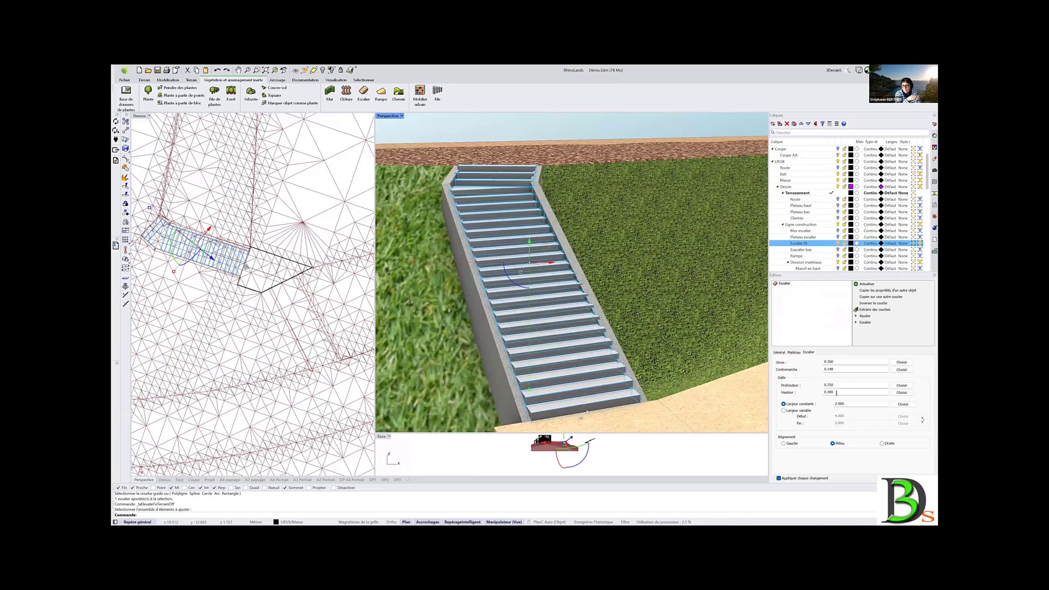
double_click(826, 392)
text(0.03)
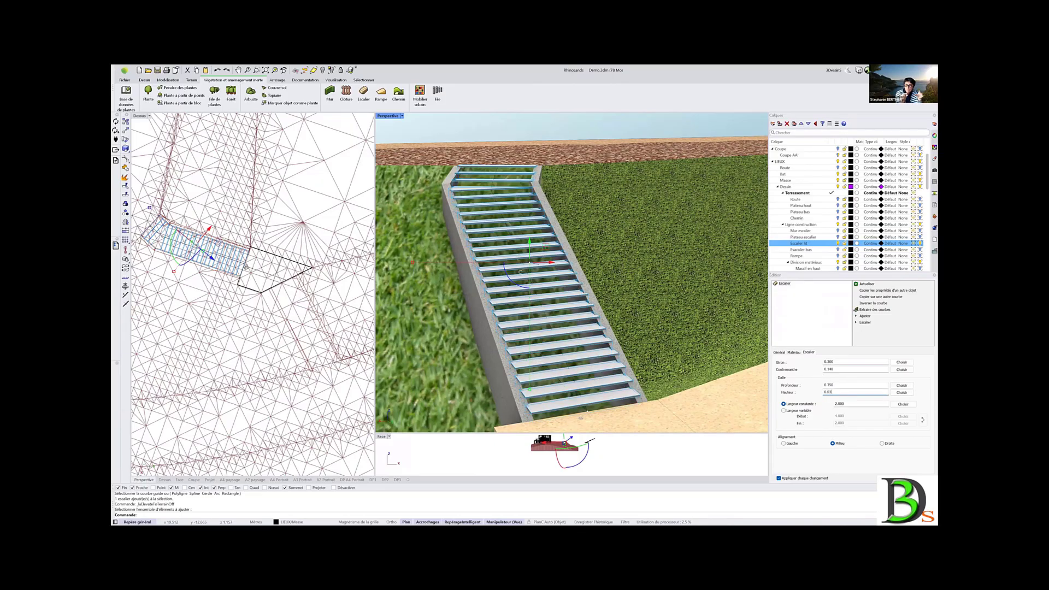
right_drag(618, 377, 642, 378)
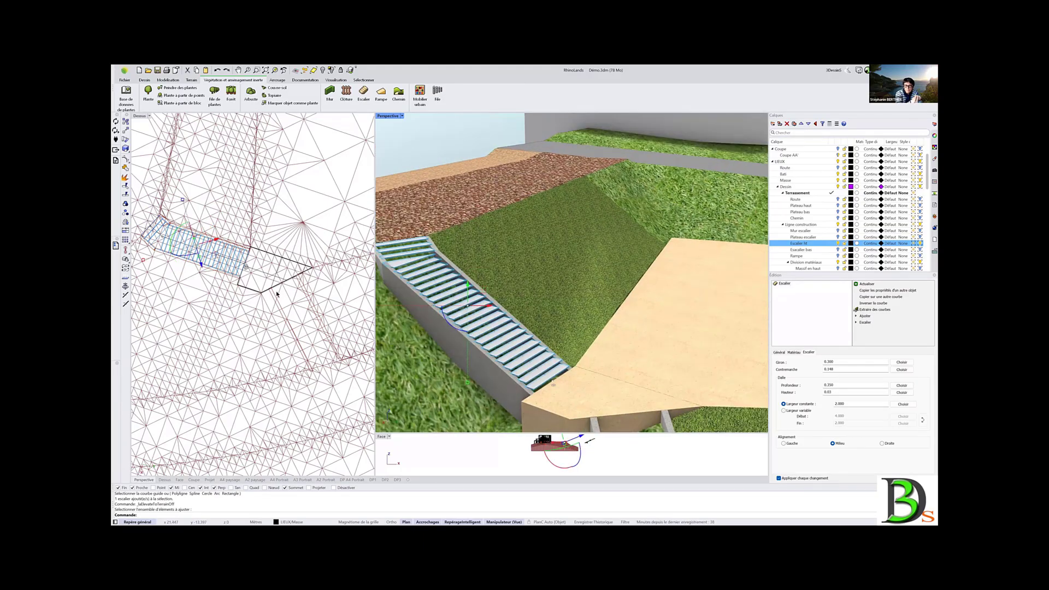
scroll(145, 213, up, 2)
scroll(145, 214, up, 3)
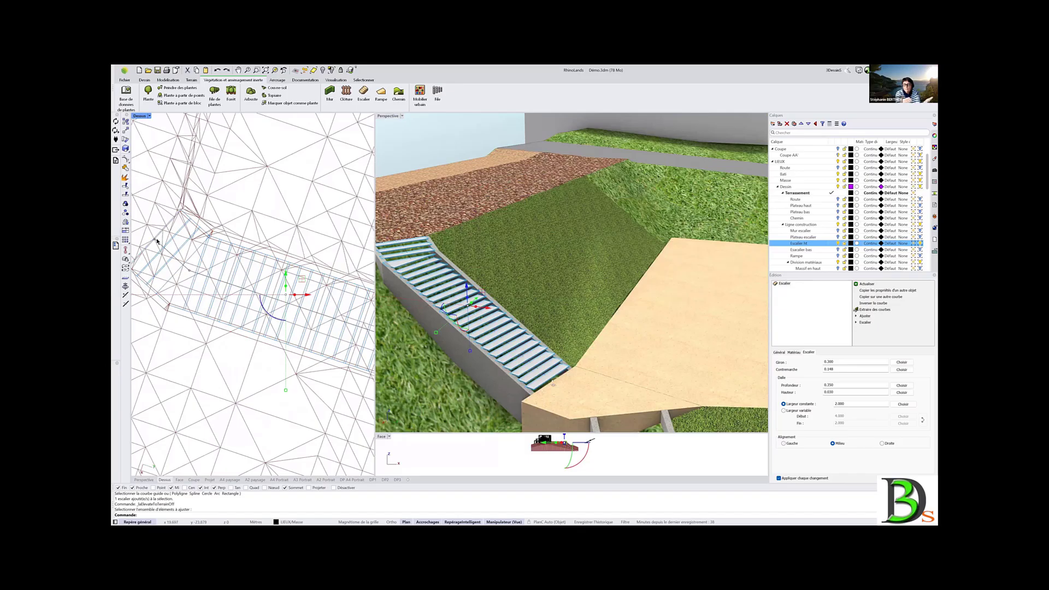
Try reshaping the upper stair in plan by moving the control points at its upper end and at its bend
key(Escape)
click(384, 449)
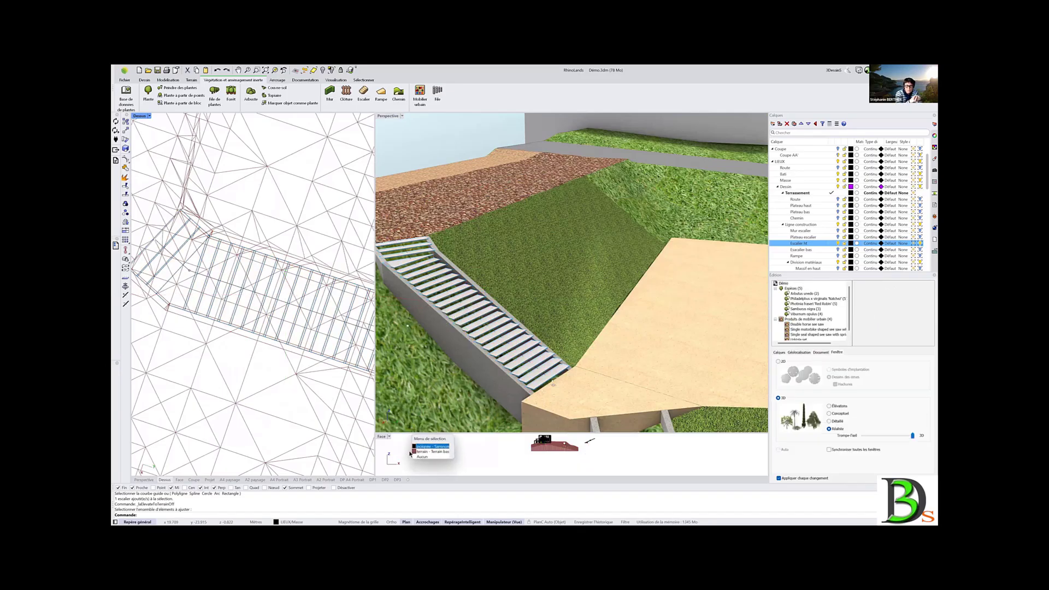
click(431, 446)
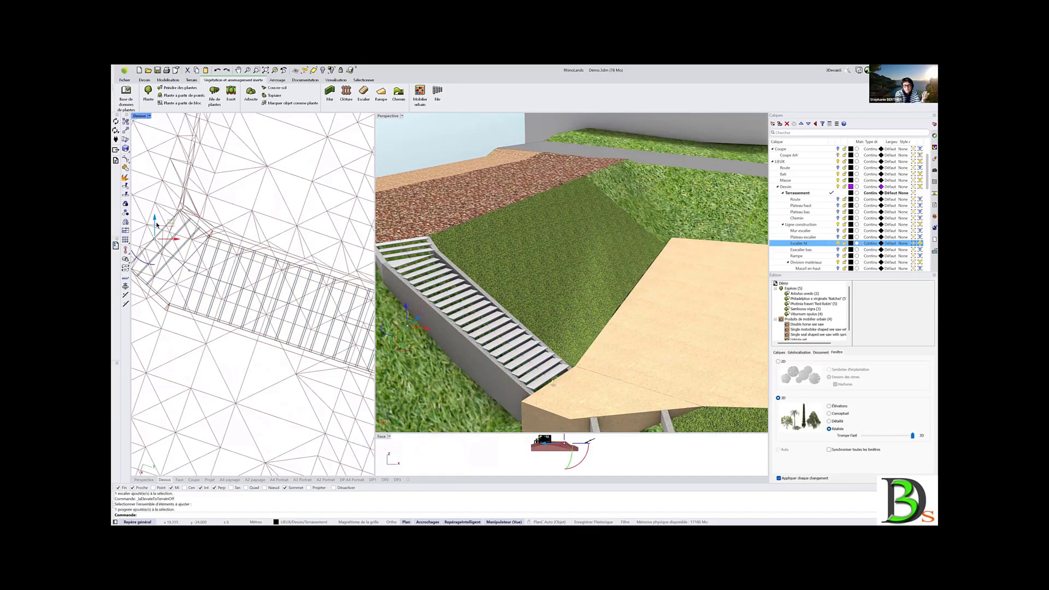
drag(155, 223, 156, 132)
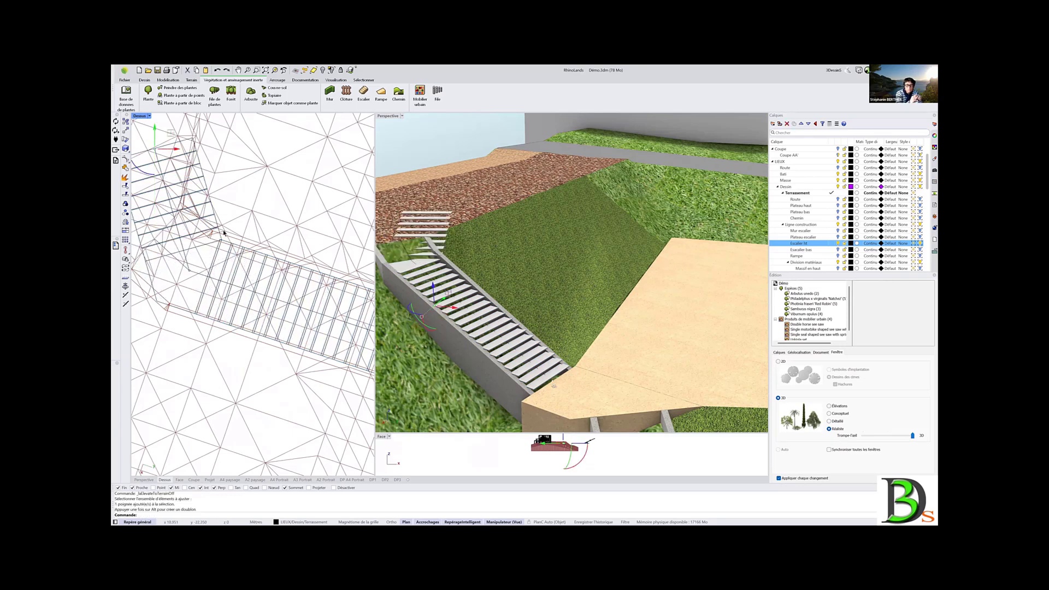
click(189, 273)
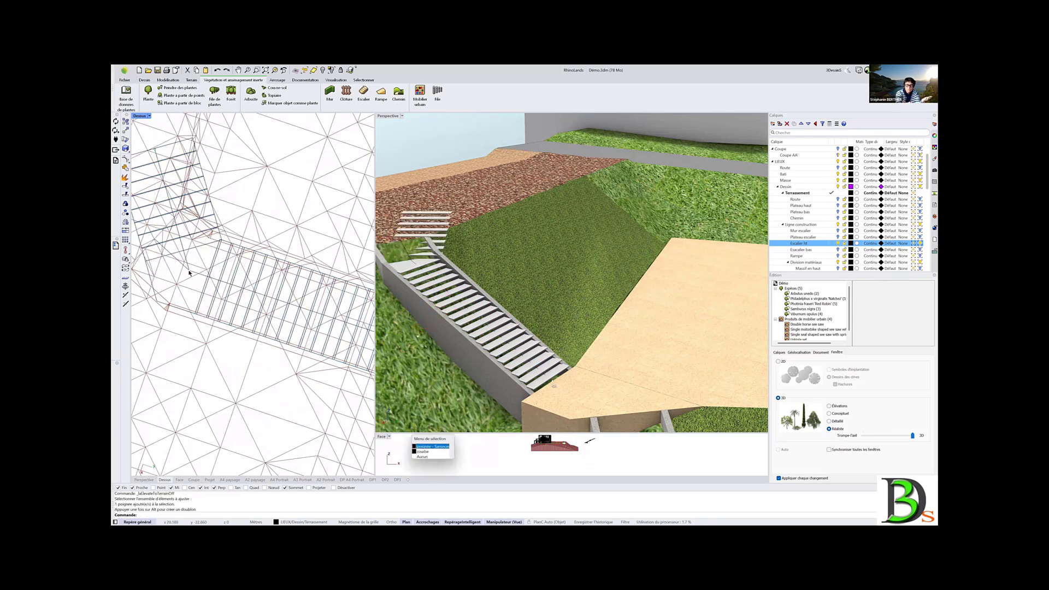
click(425, 447)
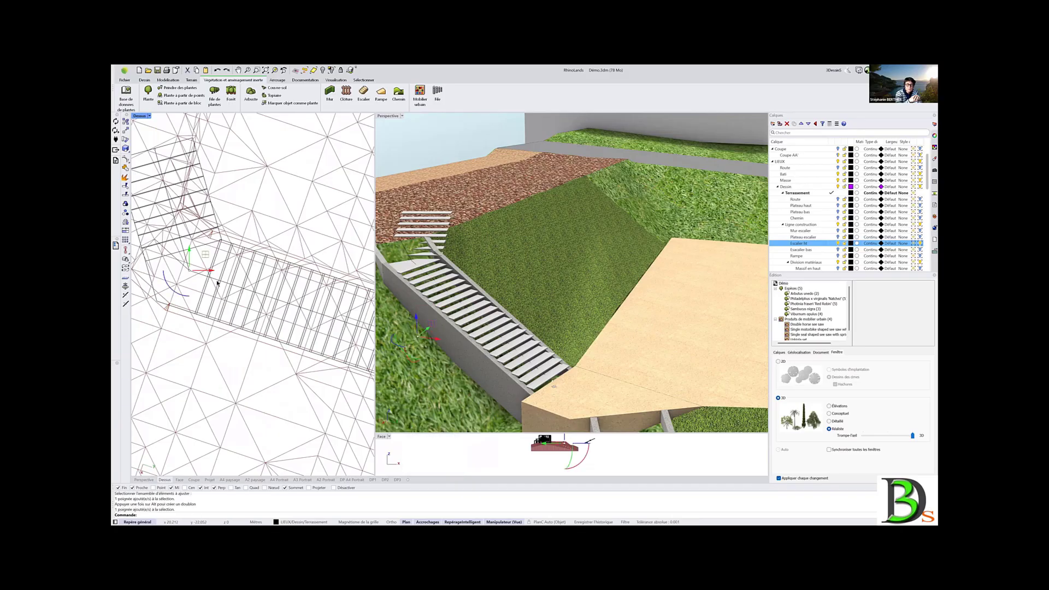
drag(206, 273, 272, 272)
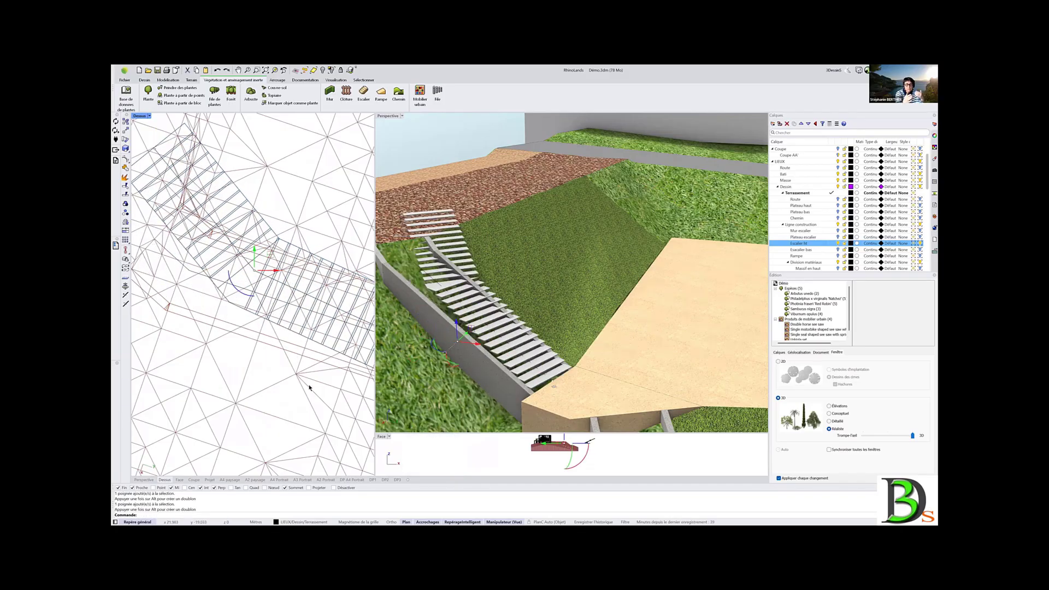
right_drag(495, 349, 528, 355)
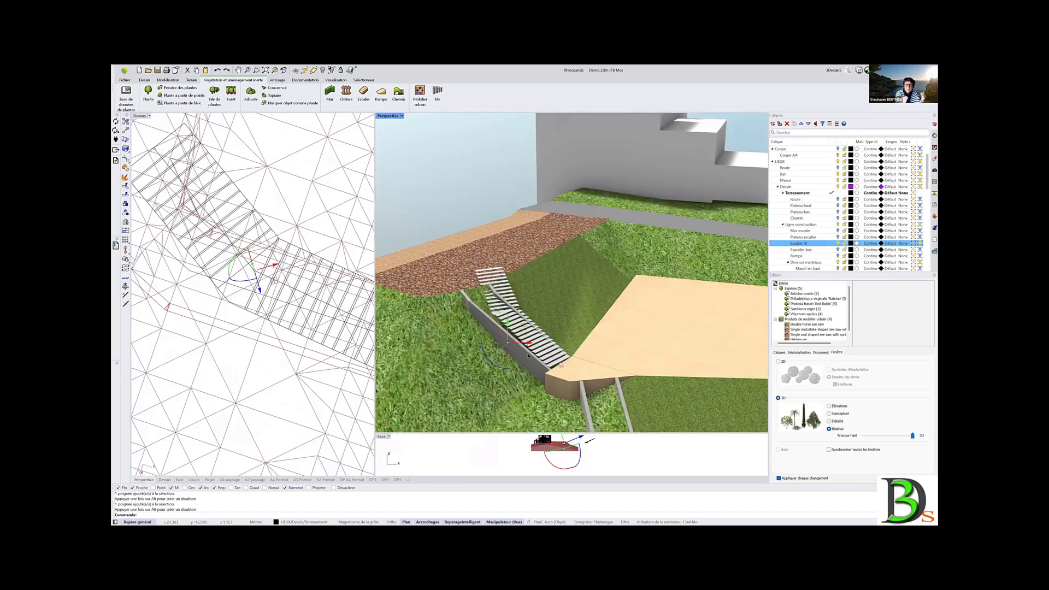
Undo the control point moves on the upper stair
key(ctrl+z)
key(ctrl+z)
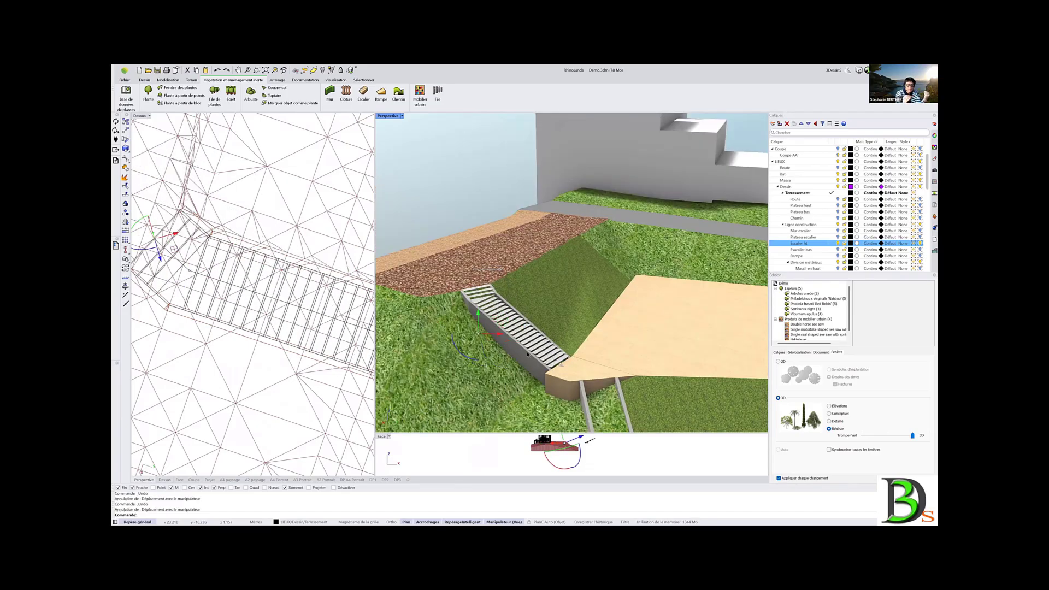
scroll(544, 367, up, 3)
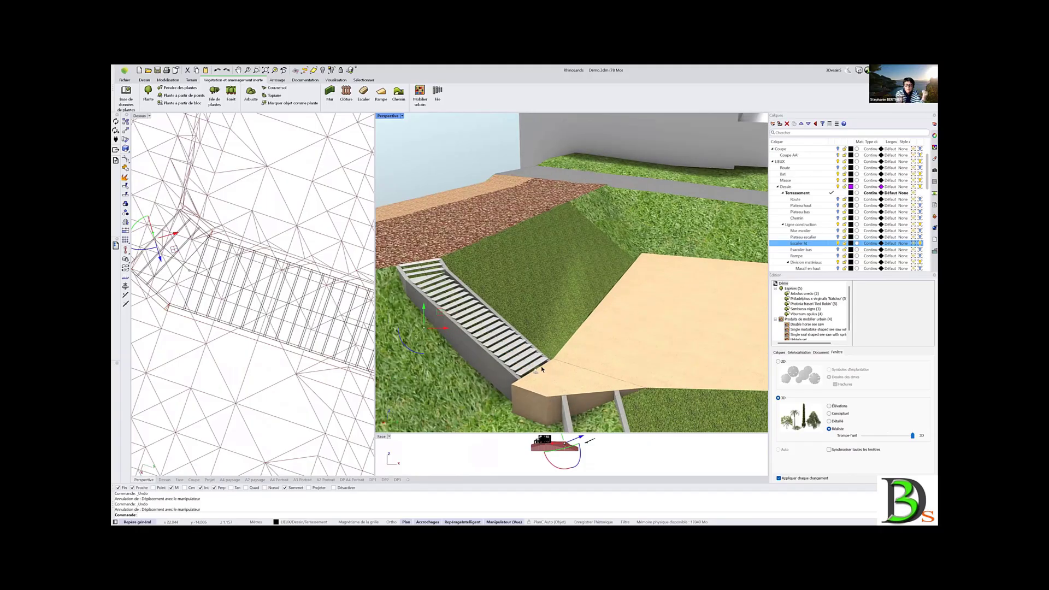
key(ctrl+z)
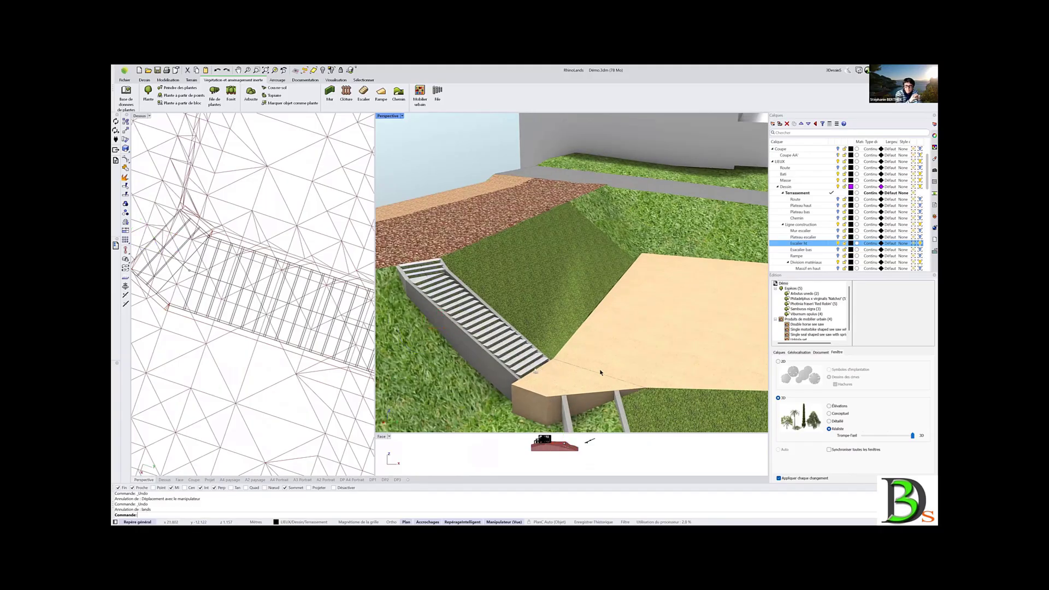
Show the Escalier bas layer and build a centre-aligned stair with a constant width of 2.000 along its guide curve between the lower walls
right_drag(599, 374, 538, 292)
scroll(538, 292, down, 5)
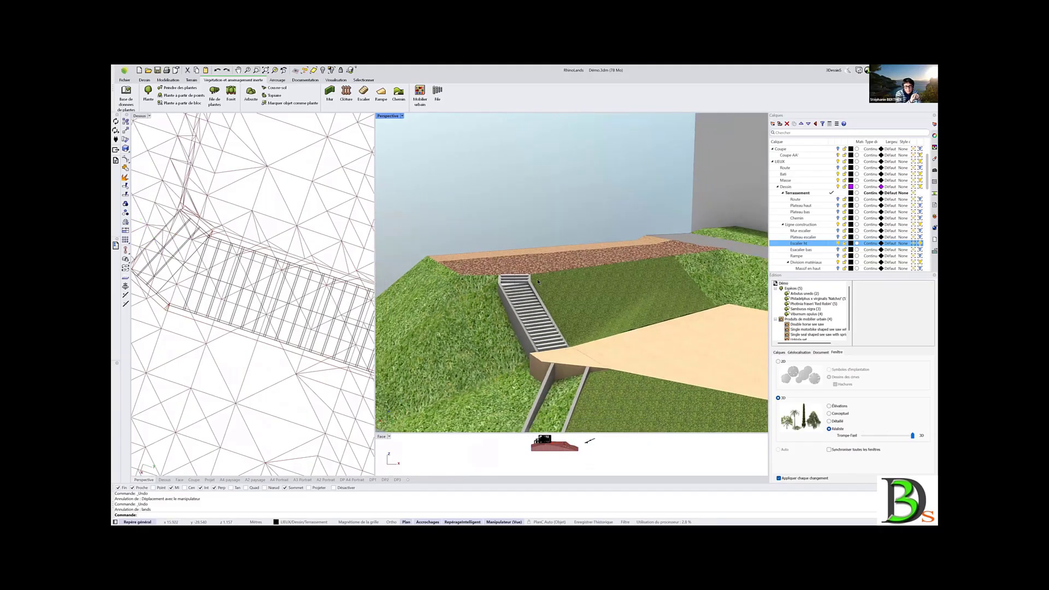
scroll(538, 292, up, 3)
click(839, 250)
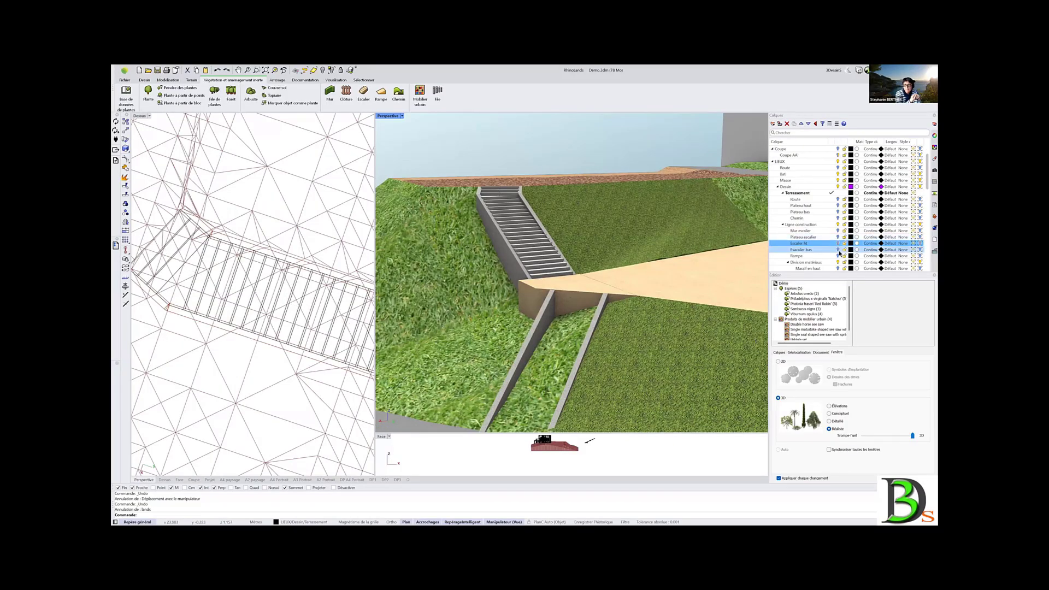
scroll(189, 232, down, 8)
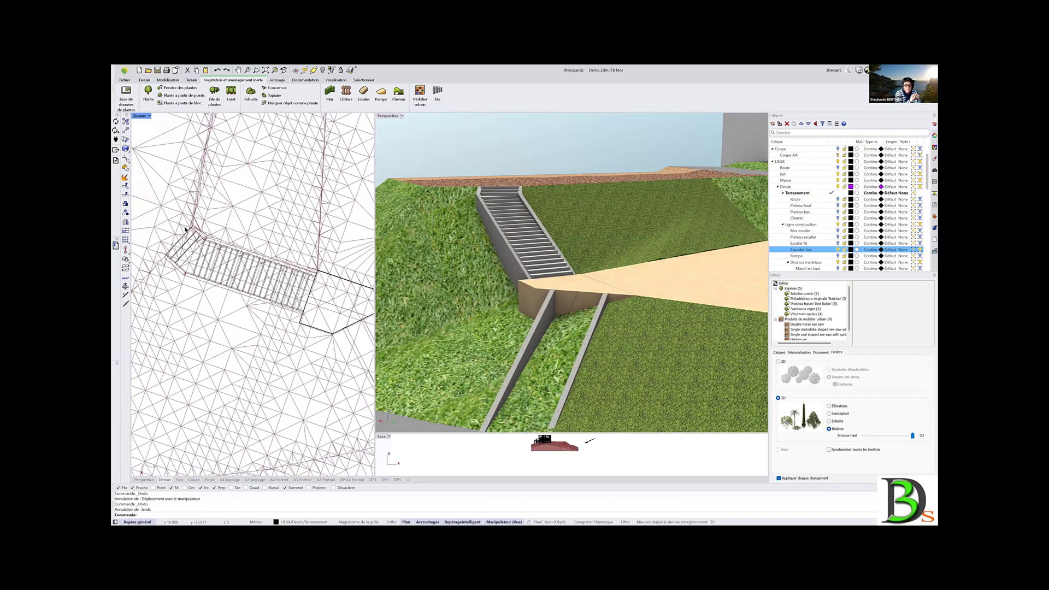
right_drag(294, 337, 237, 324)
scroll(225, 295, up, 5)
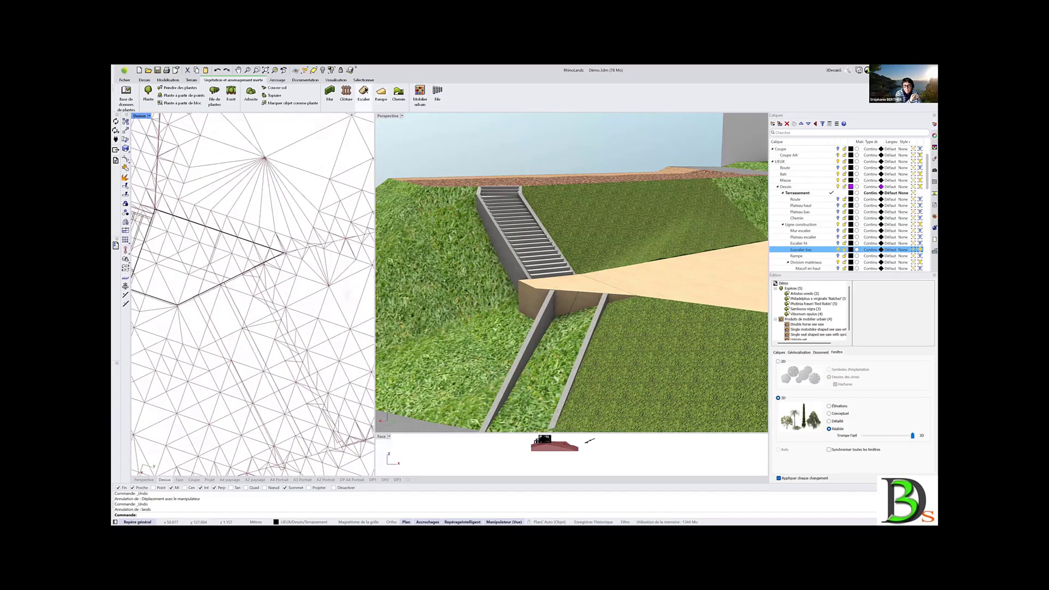
click(363, 93)
click(472, 432)
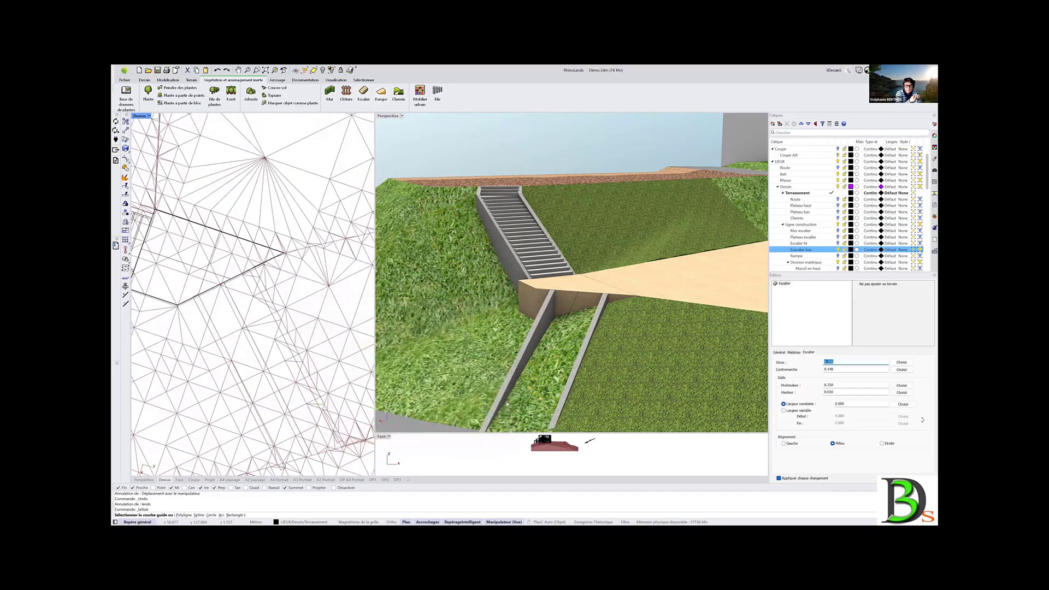
click(574, 303)
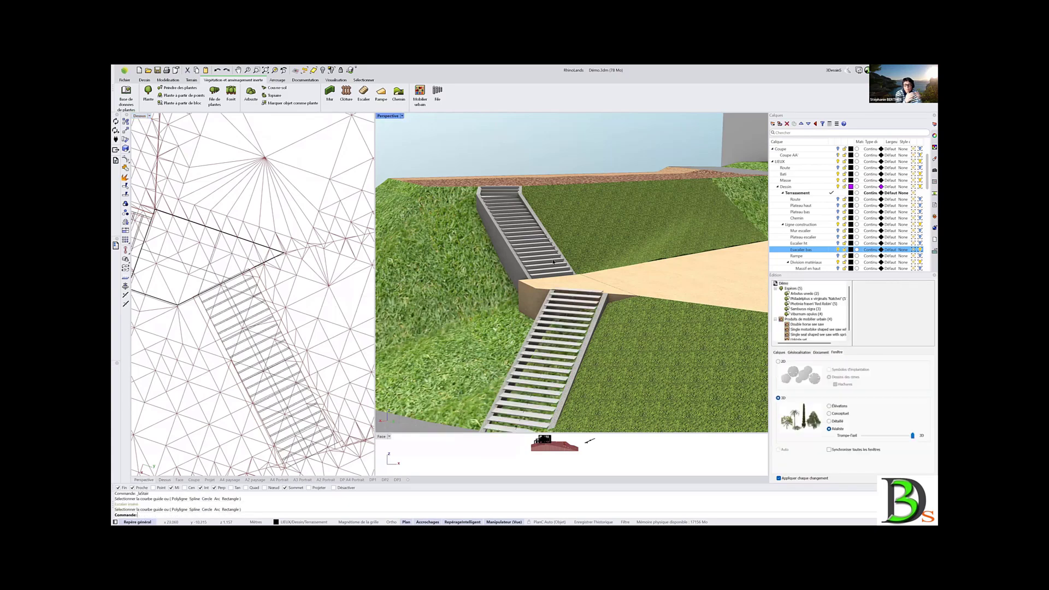
Select the lower stair and stop fitting it to the terrain
scroll(539, 262, down, 5)
scroll(539, 263, up, 5)
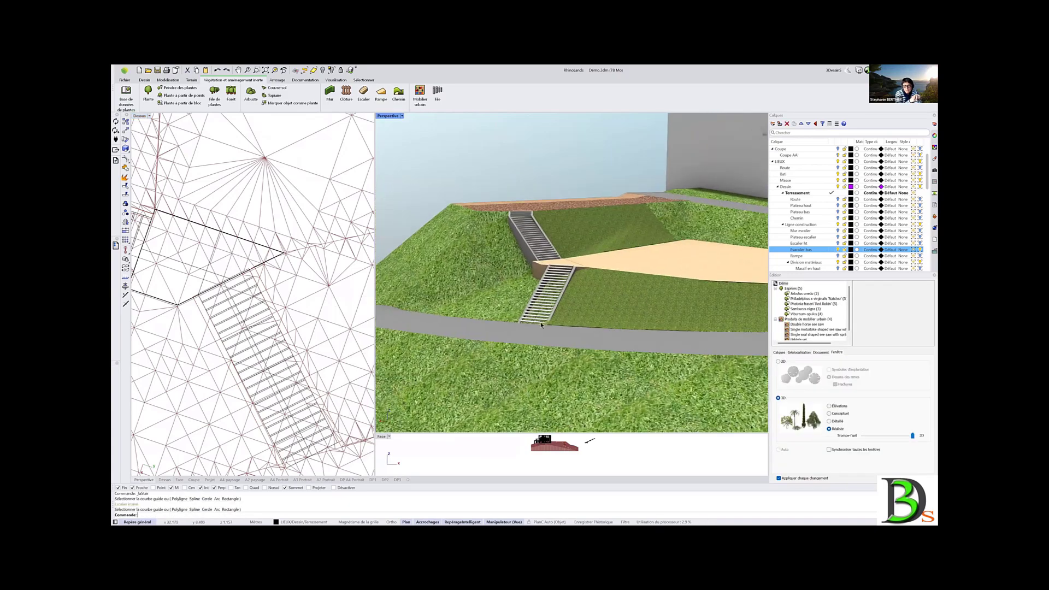
scroll(498, 298, down, 5)
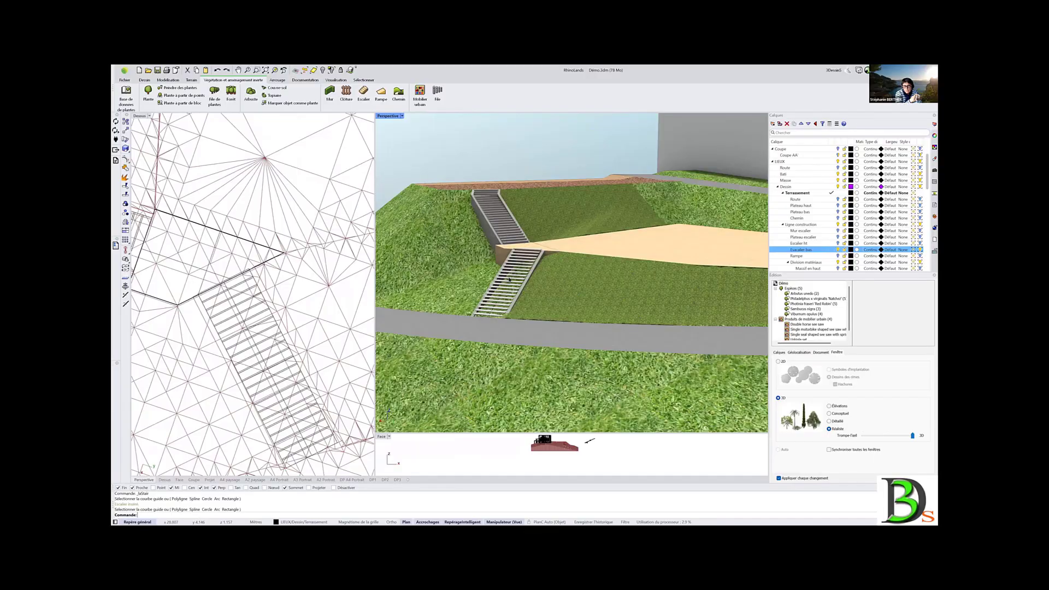
click(518, 276)
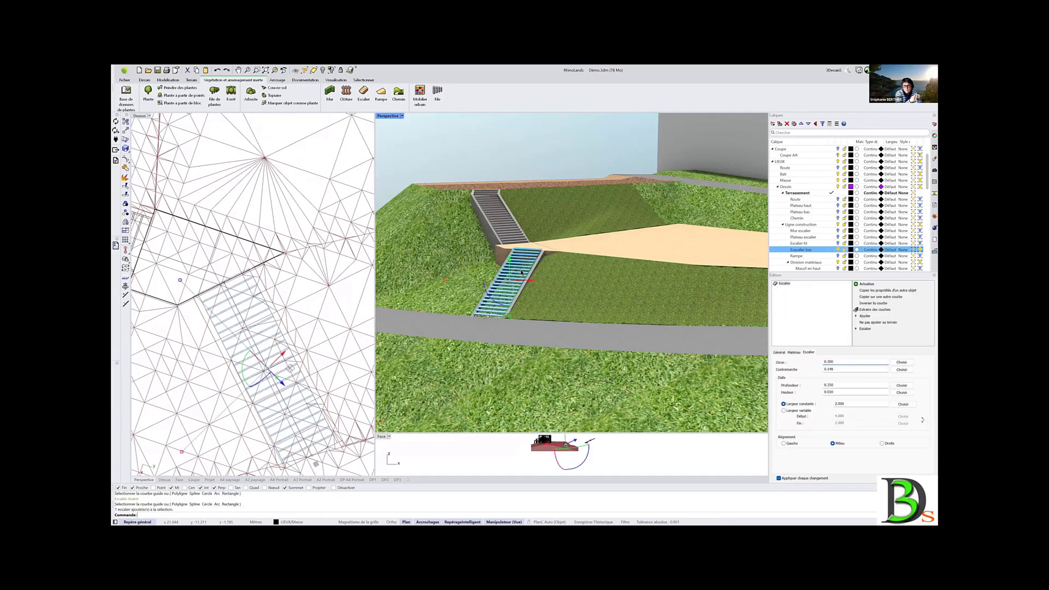
click(889, 323)
scroll(452, 219, down, 5)
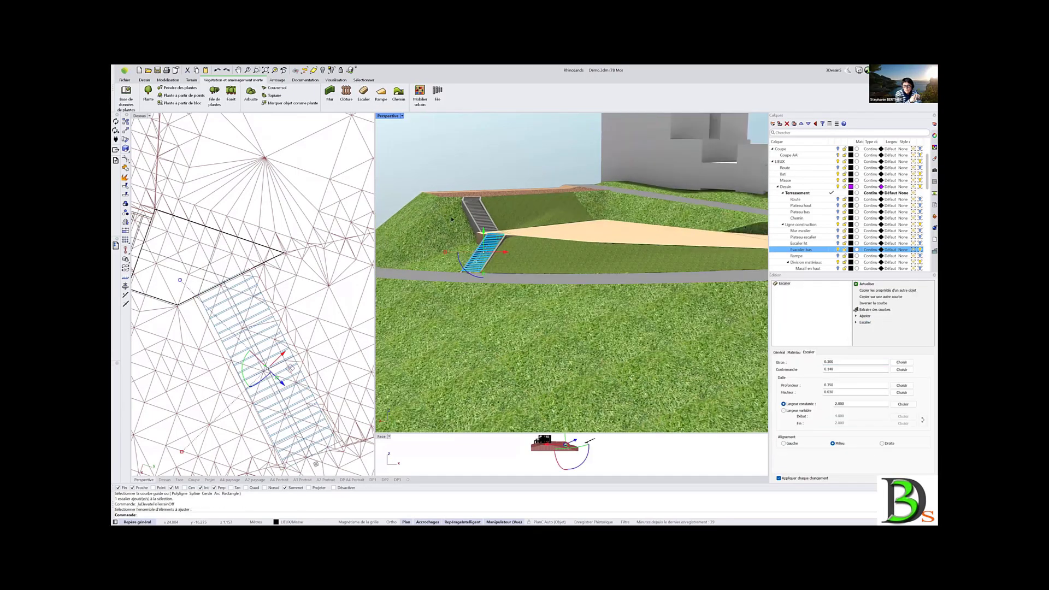
Copy the properties of the long object standing outside the terrain's edge onto the lower stair
click(885, 291)
scroll(486, 304, down, 10)
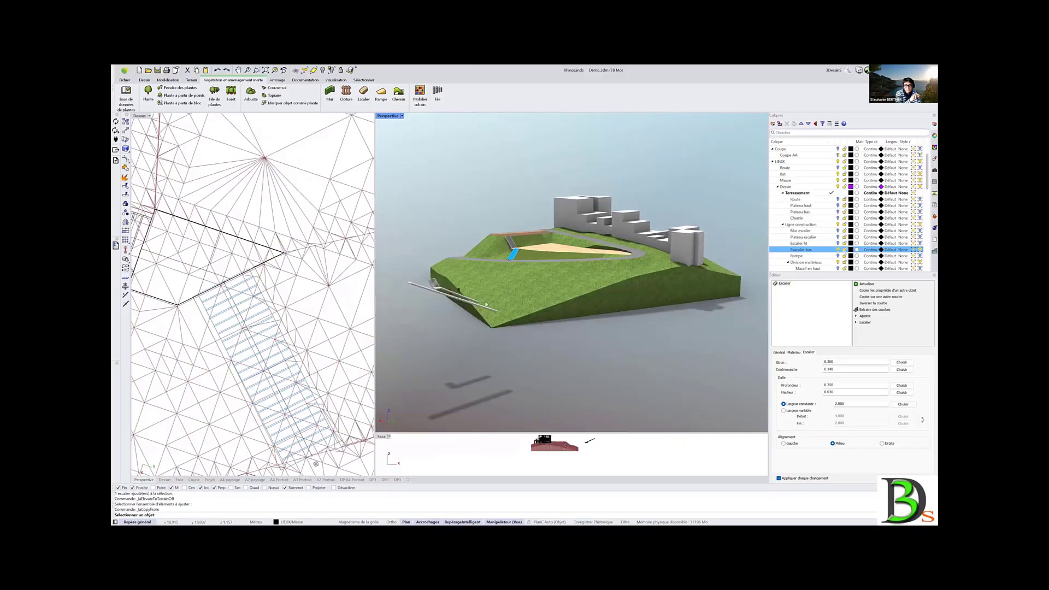
click(418, 288)
scroll(502, 251, up, 5)
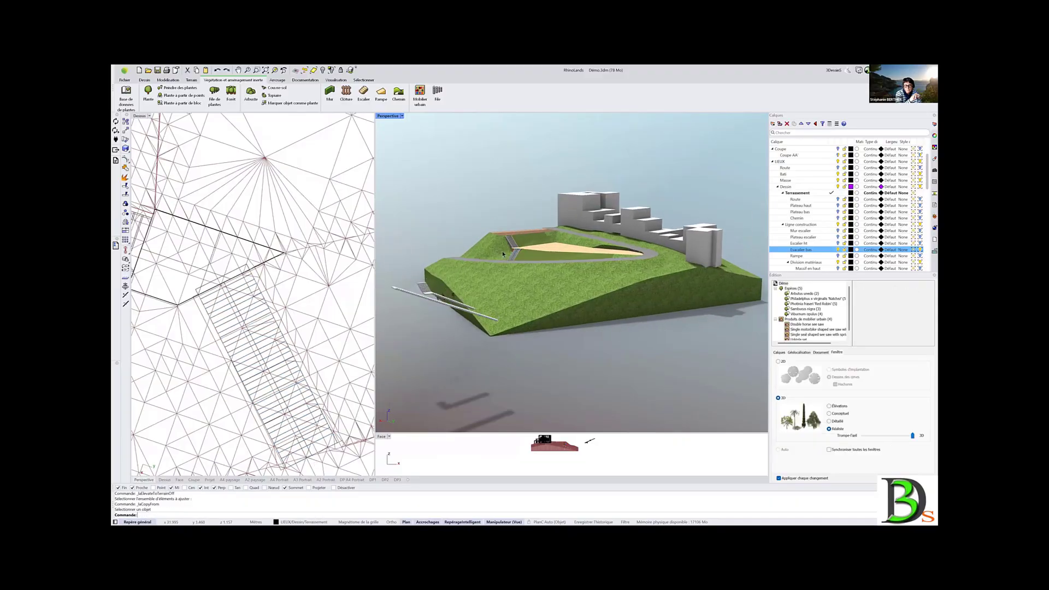
scroll(507, 250, up, 8)
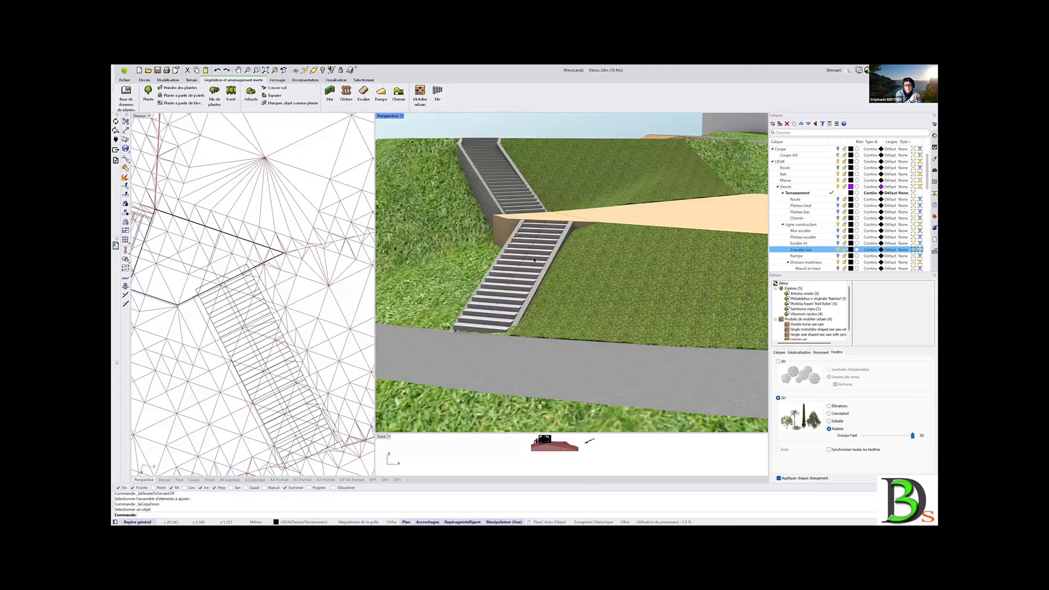
Show the Rampe layer and start adding a path to the terrain, choosing the site terrain as the target
right_drag(575, 281, 572, 309)
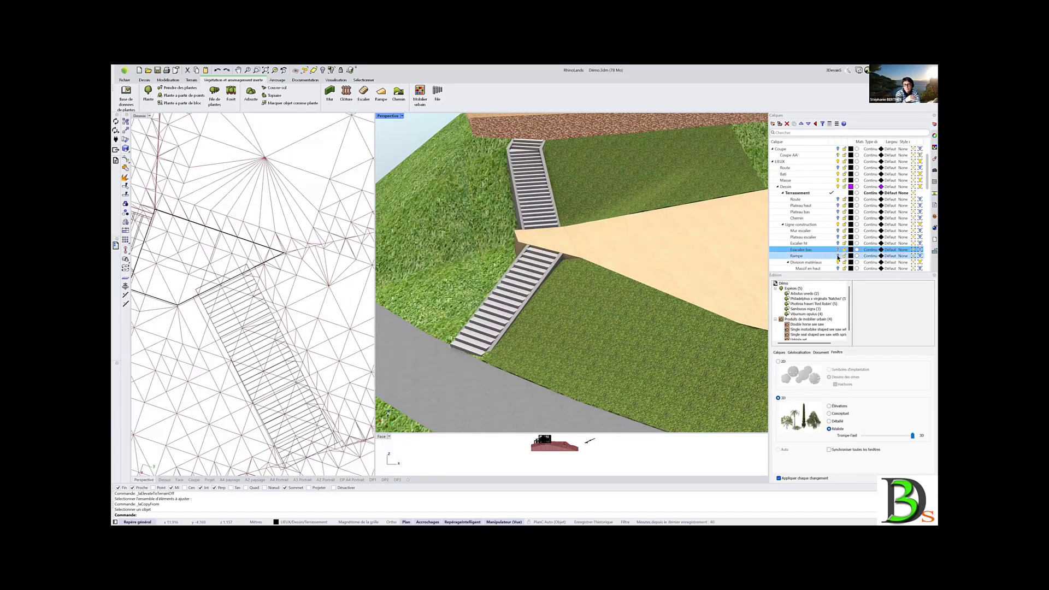
click(803, 256)
right_drag(640, 268, 619, 262)
right_drag(507, 280, 557, 275)
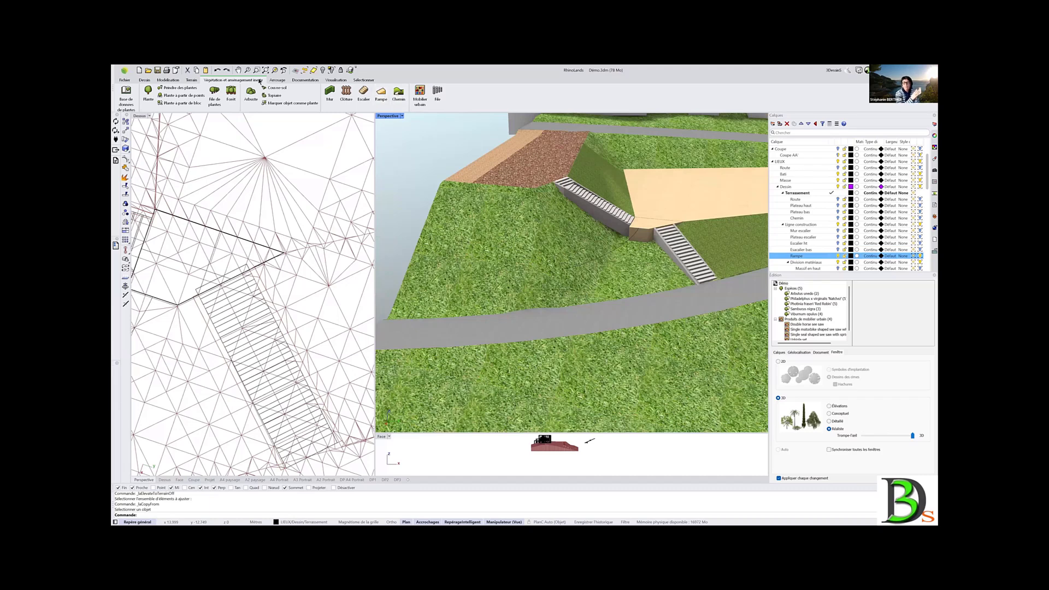
click(191, 79)
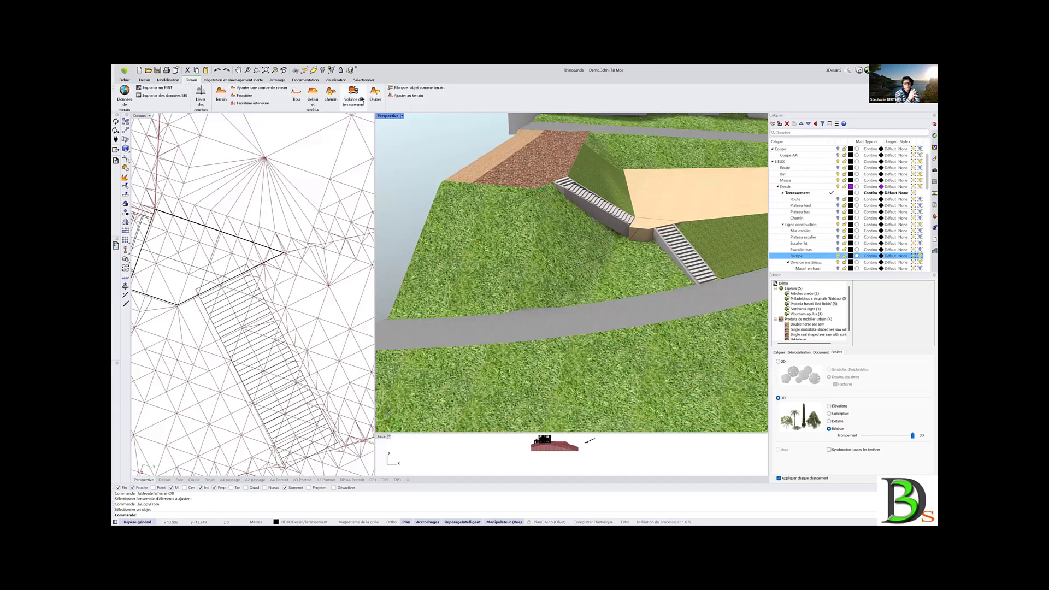
click(331, 93)
click(558, 248)
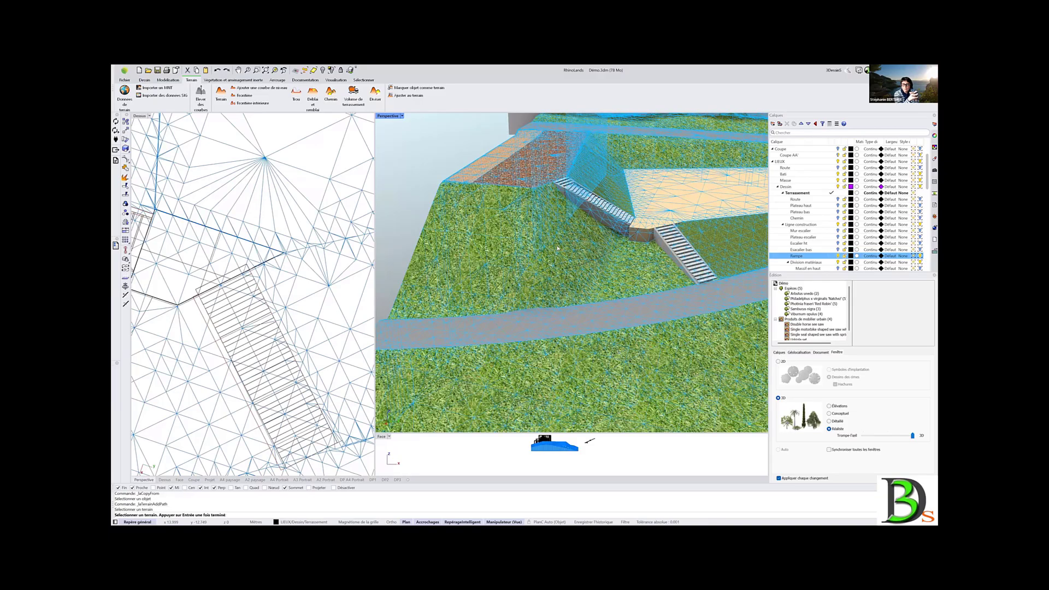
Add a path earthwork to the terrain along the ramp curve, with a width of 5.00 and a 45° slope angle
key(Return)
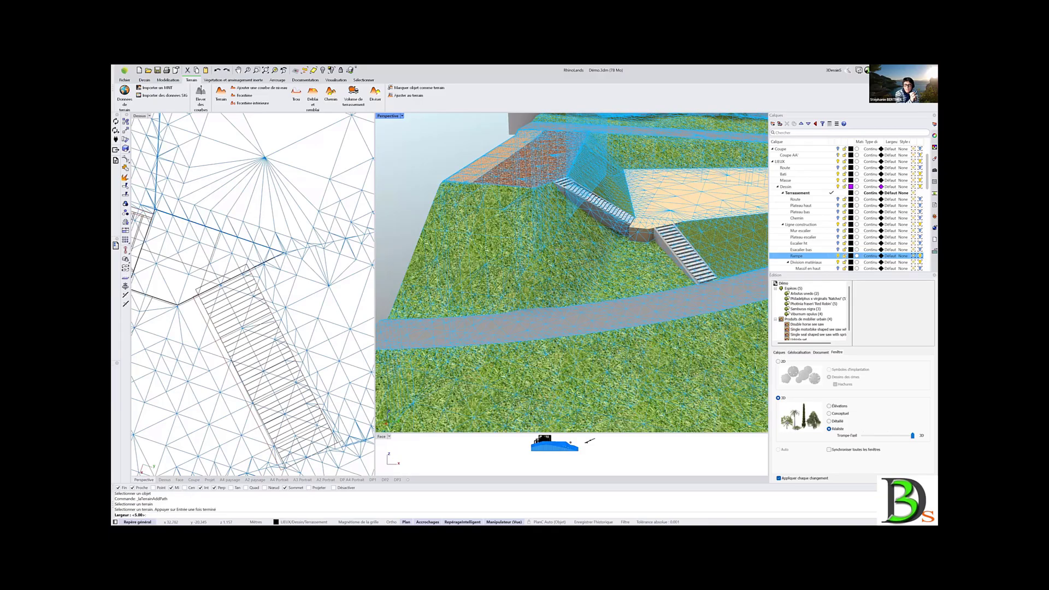
key(Return)
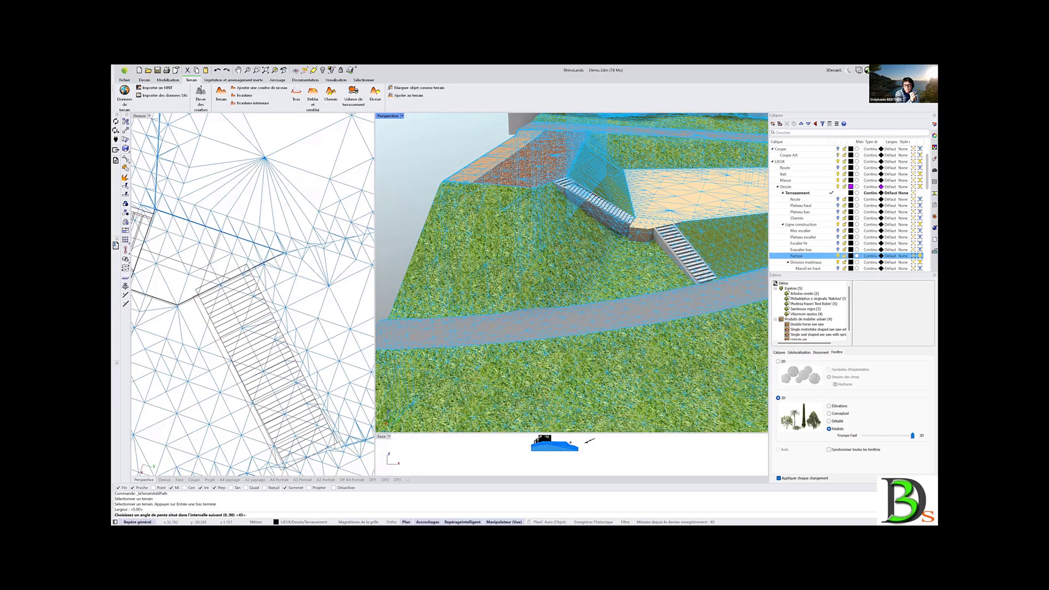
key(Return)
click(628, 246)
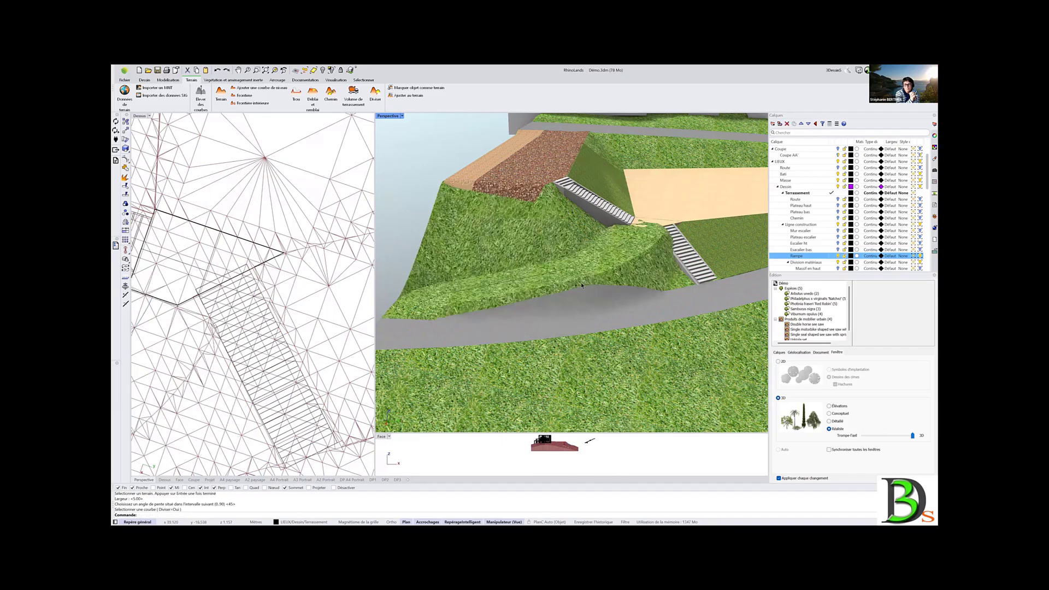
Rename the terrain's new path earthwork as Rampe
click(624, 268)
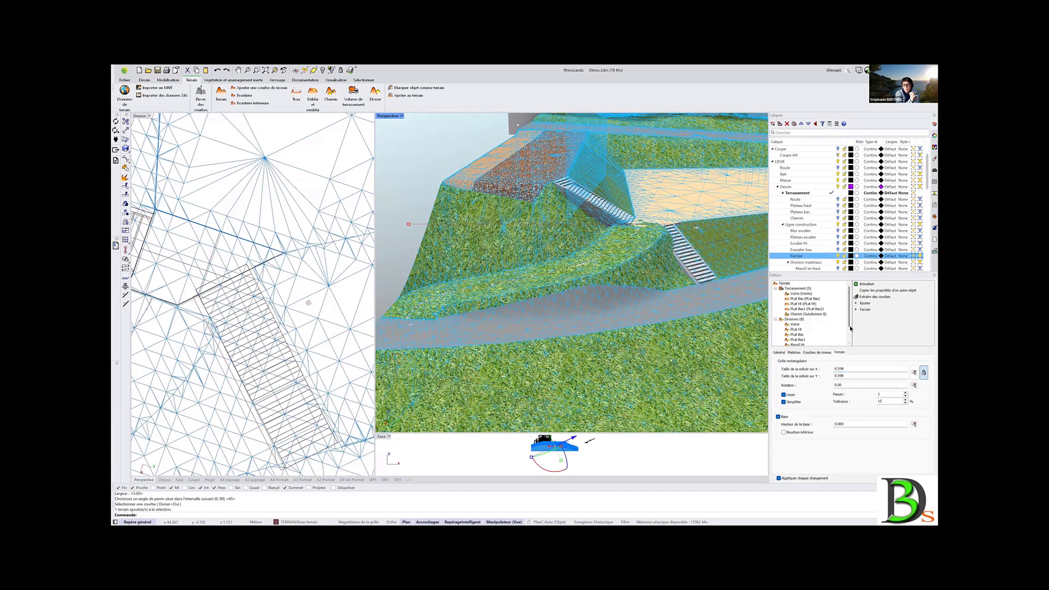
scroll(803, 343, down, 2)
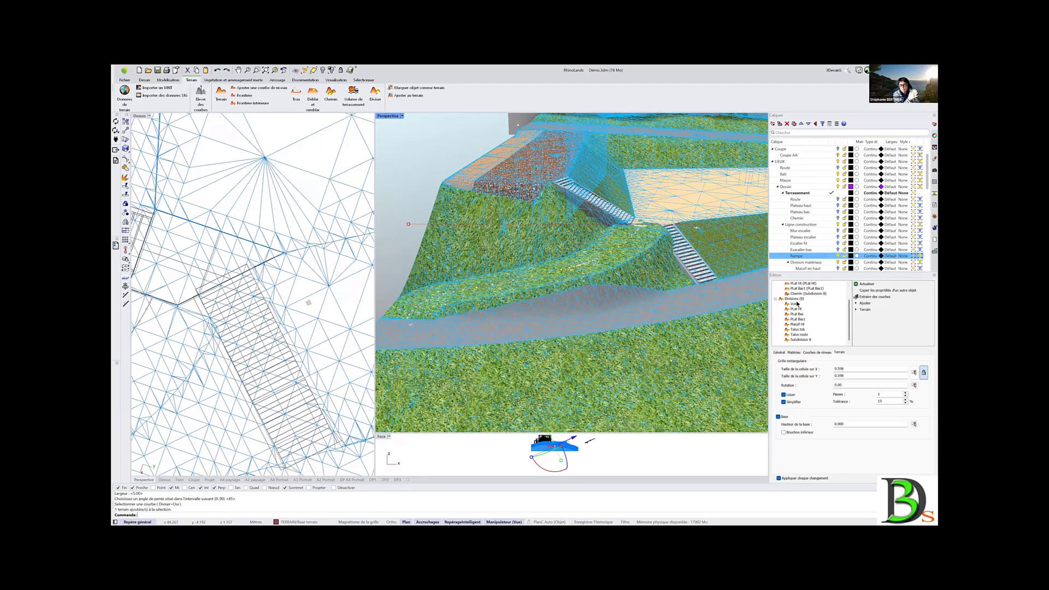
click(798, 294)
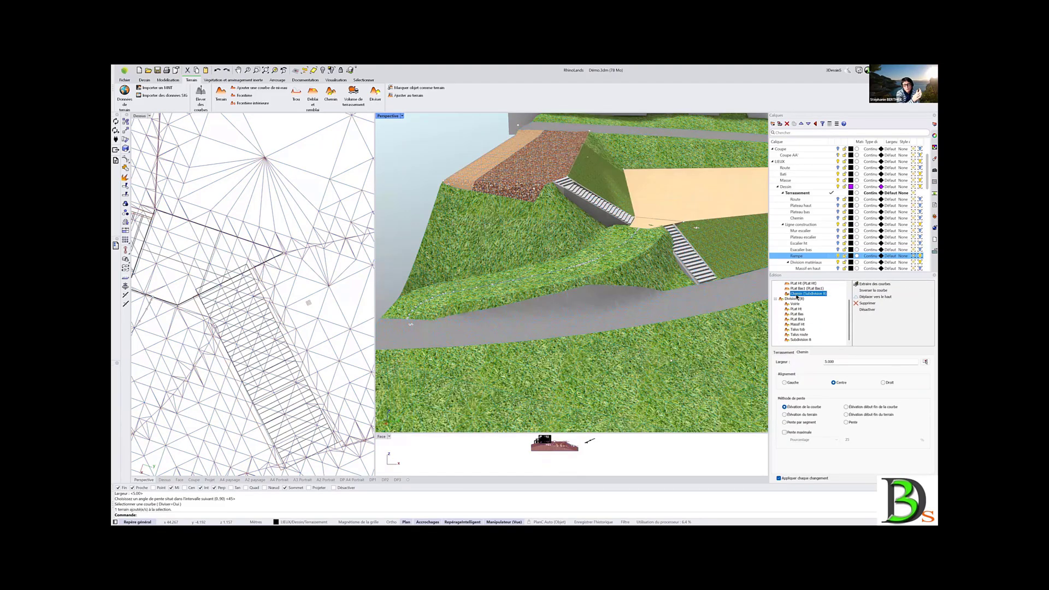
click(784, 352)
click(778, 362)
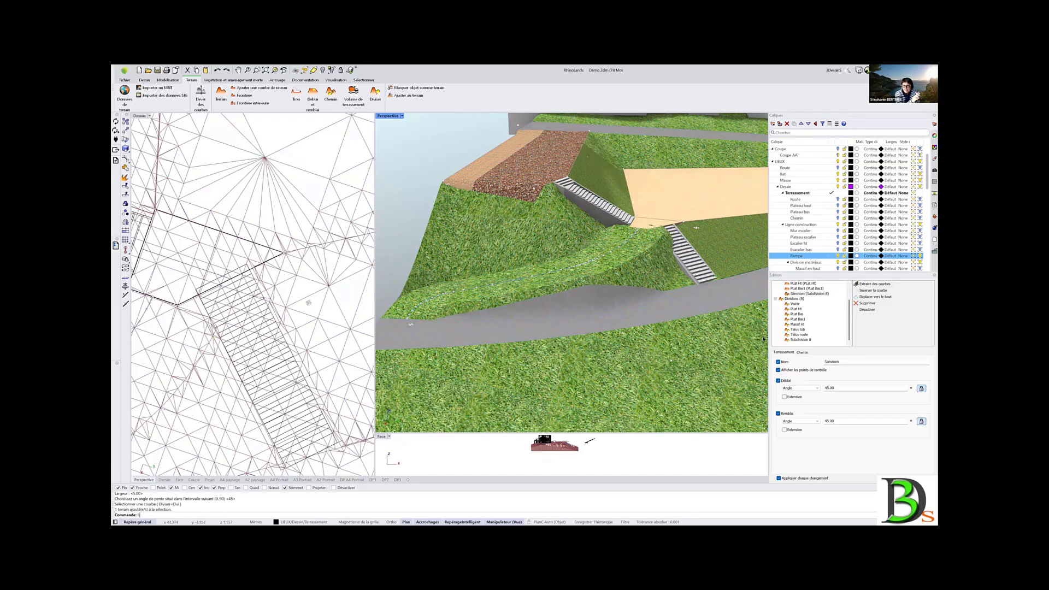
text(Rampe)
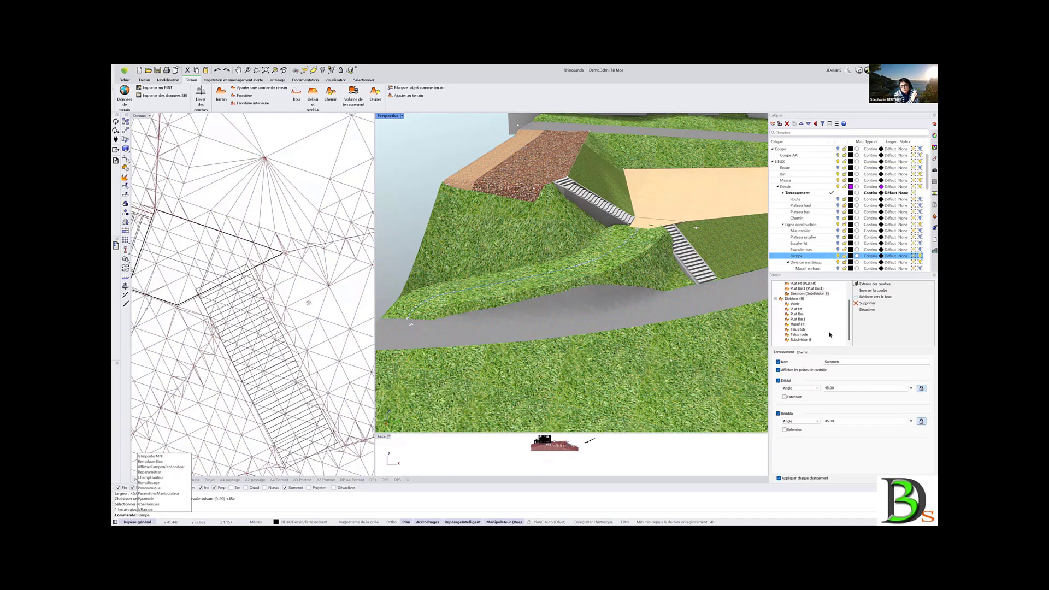
double_click(828, 362)
text(Rampe)
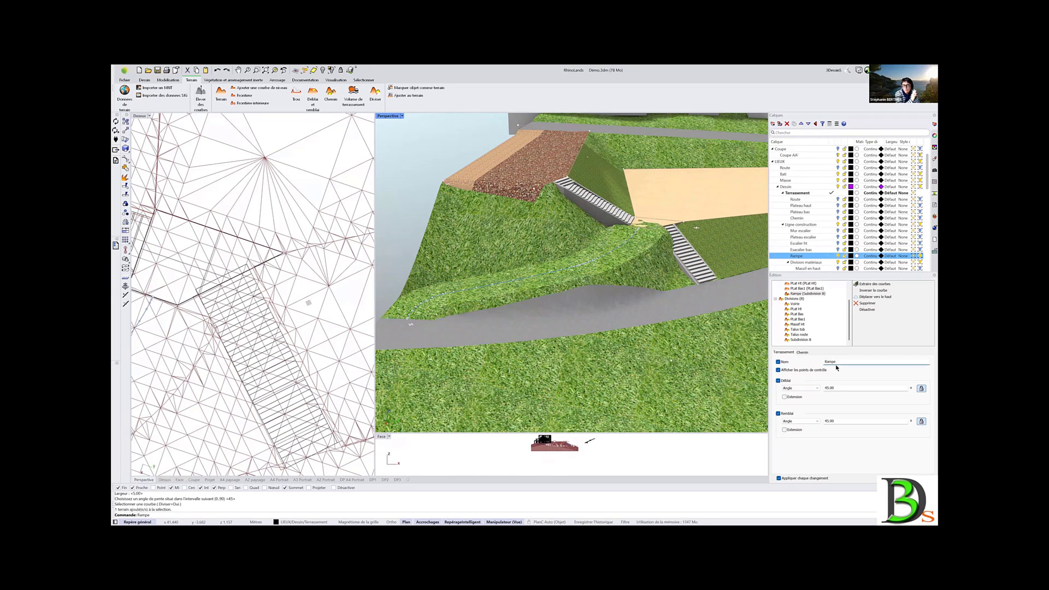
Set the Rampe path's slope method to the curve's start and end elevations (Élévation début fin de la courbe) and its width to 1.2
click(803, 352)
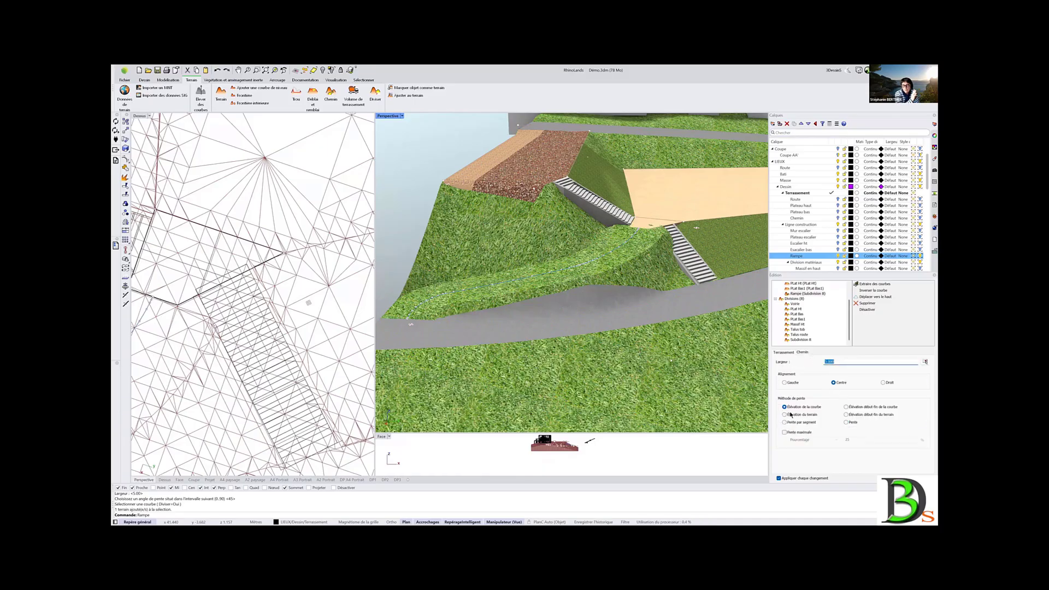
click(847, 408)
double_click(836, 362)
text(1.2)
key(Return)
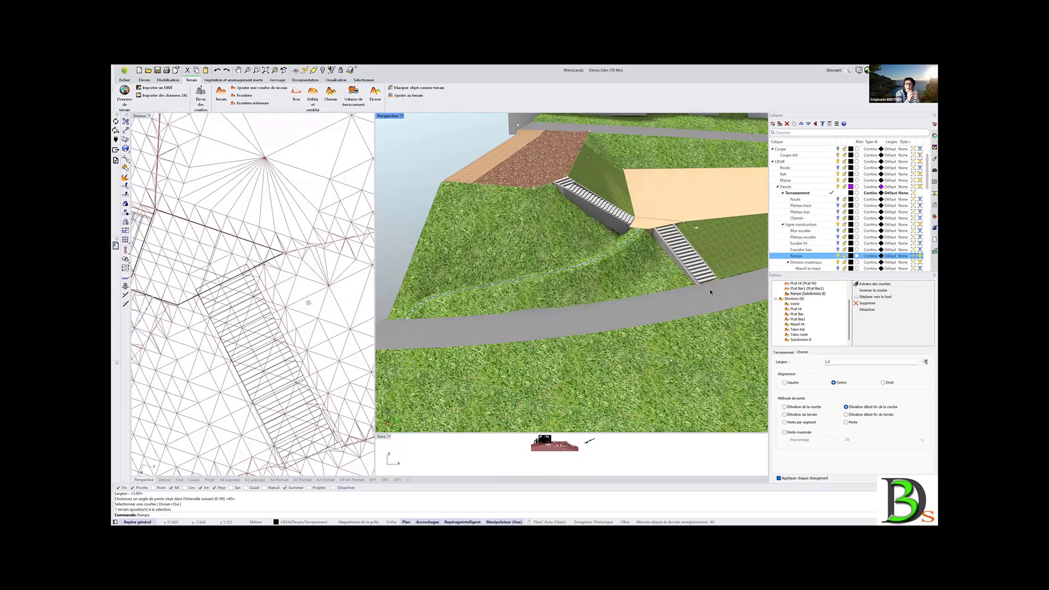
Examine the narrowed ramp path and its guide curve beside the stairs in the perspective and plan views
right_drag(710, 293, 553, 256)
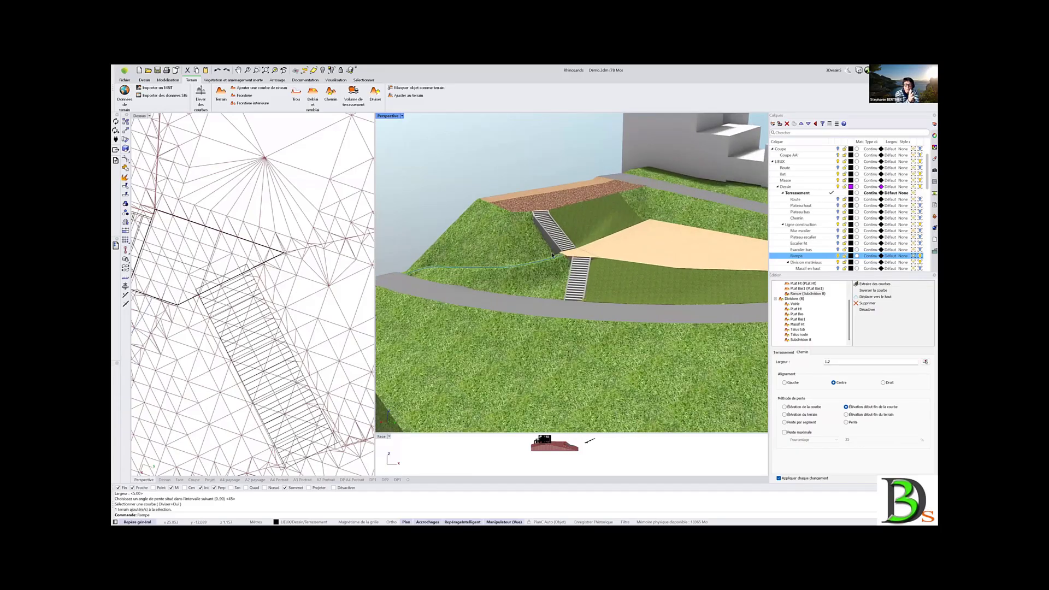
scroll(553, 255, up, 3)
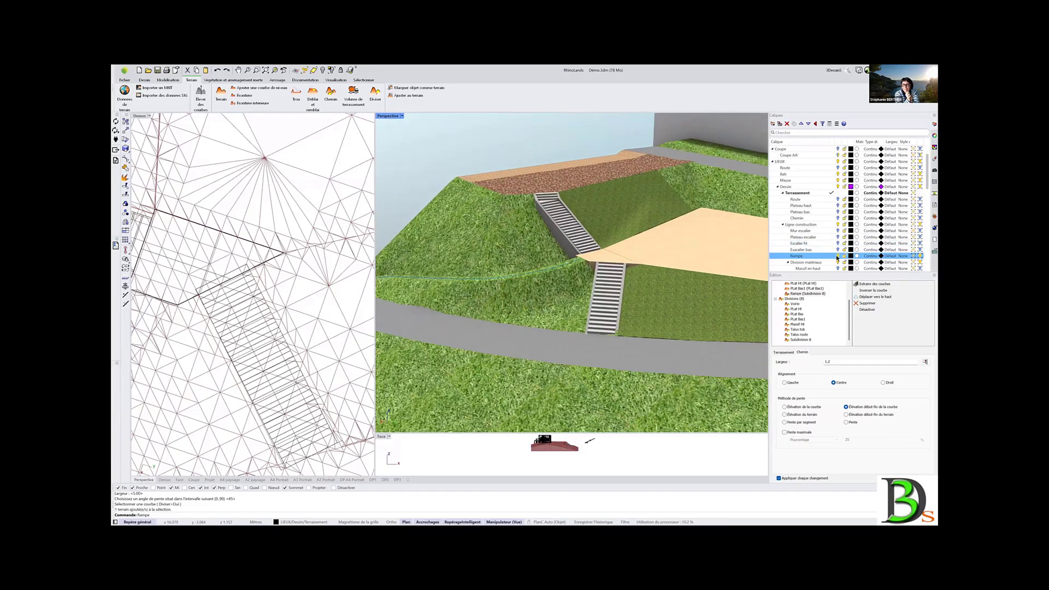
right_drag(519, 240, 583, 305)
scroll(176, 282, down, 5)
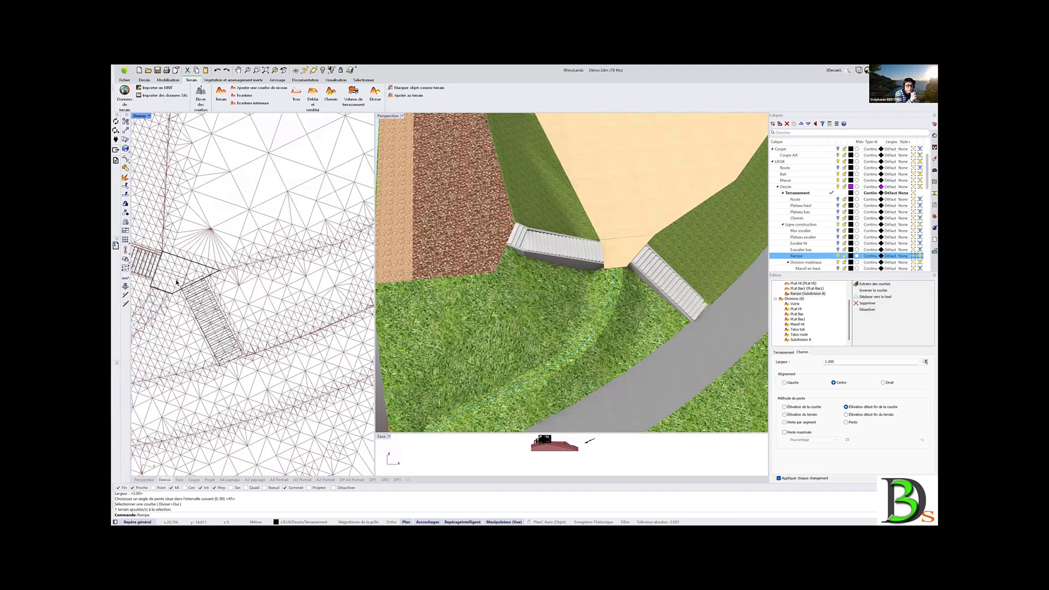
scroll(184, 289, up, 5)
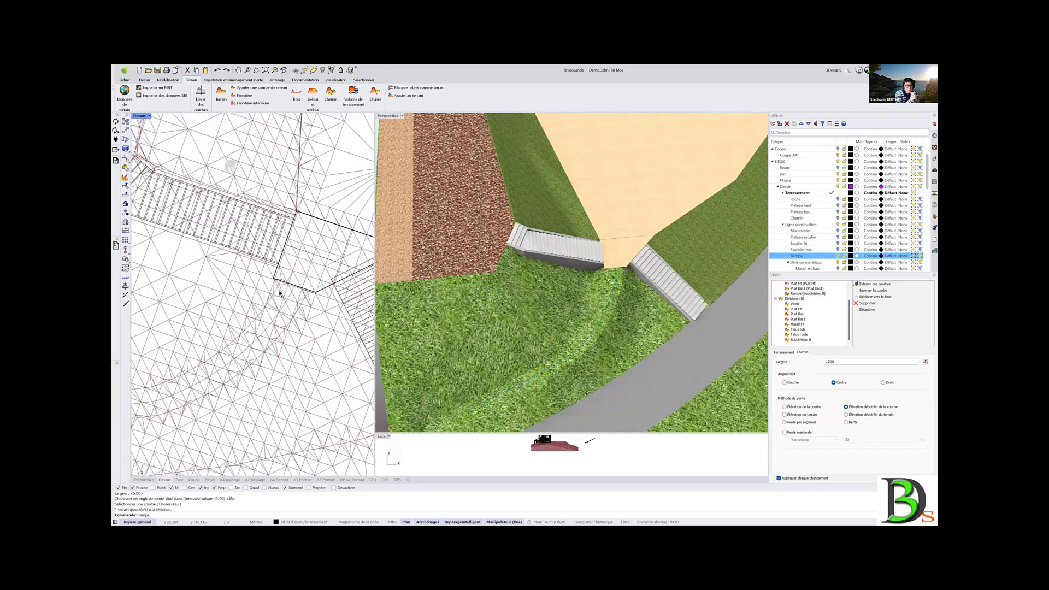
click(300, 286)
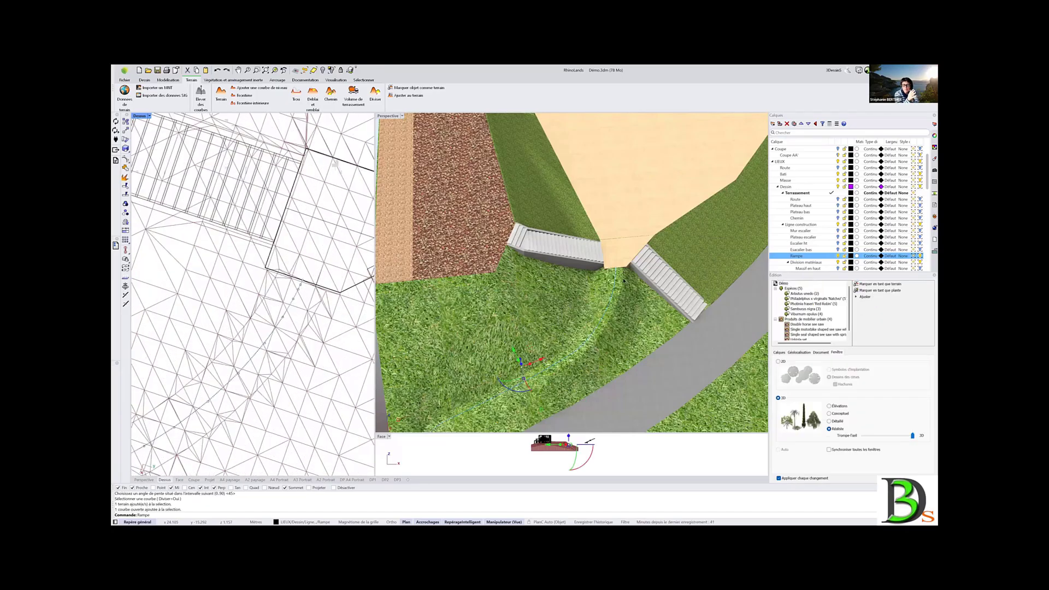
scroll(623, 280, down, 2)
key(Escape)
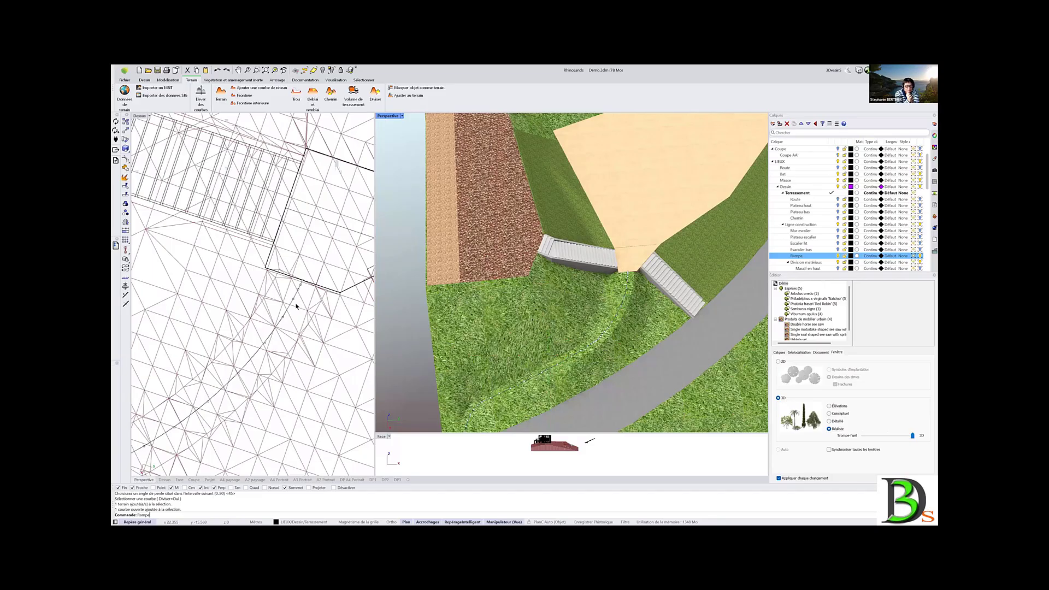
Review the cut and fill settings and the path settings of the terrain's Rampe earthwork
click(677, 253)
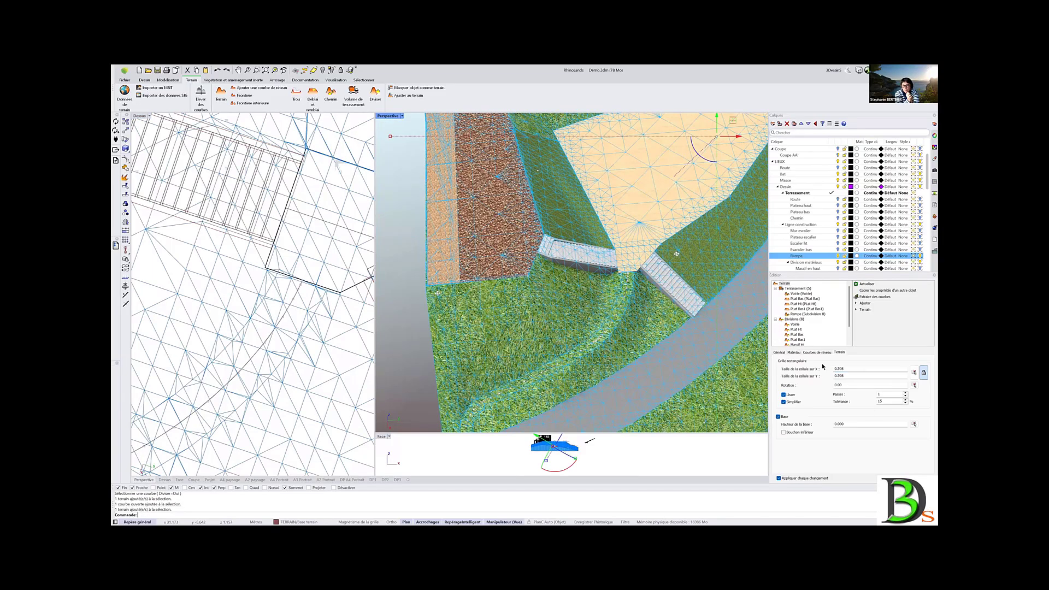
click(803, 314)
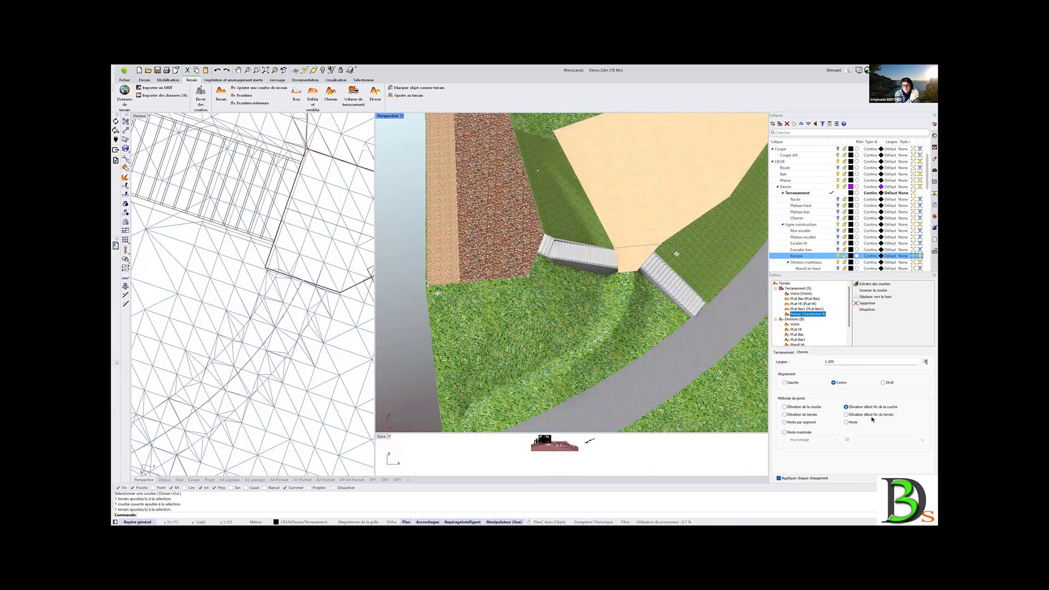
click(784, 353)
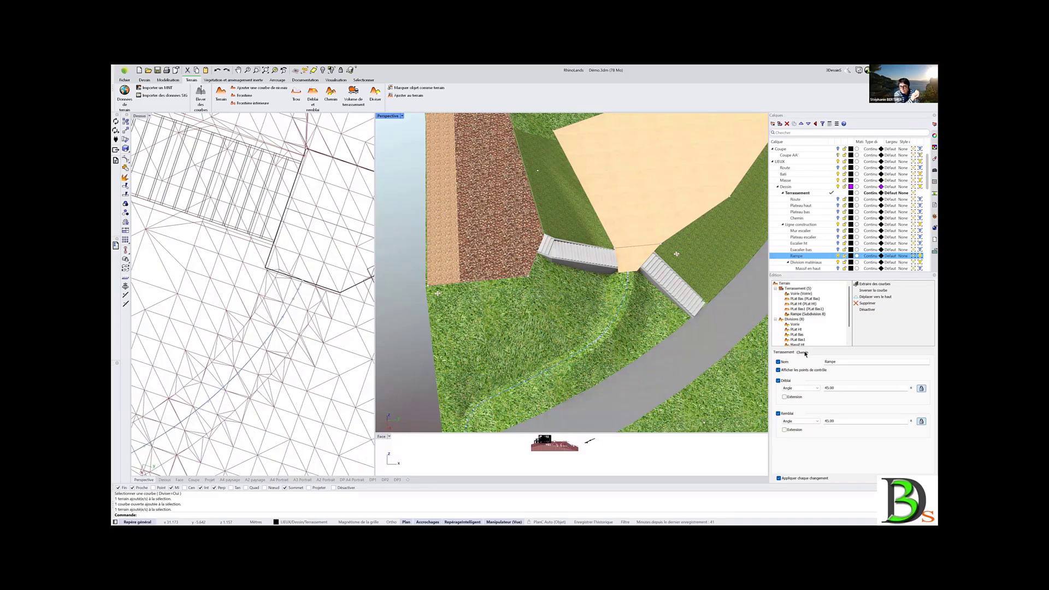
click(802, 352)
scroll(642, 359, down, 3)
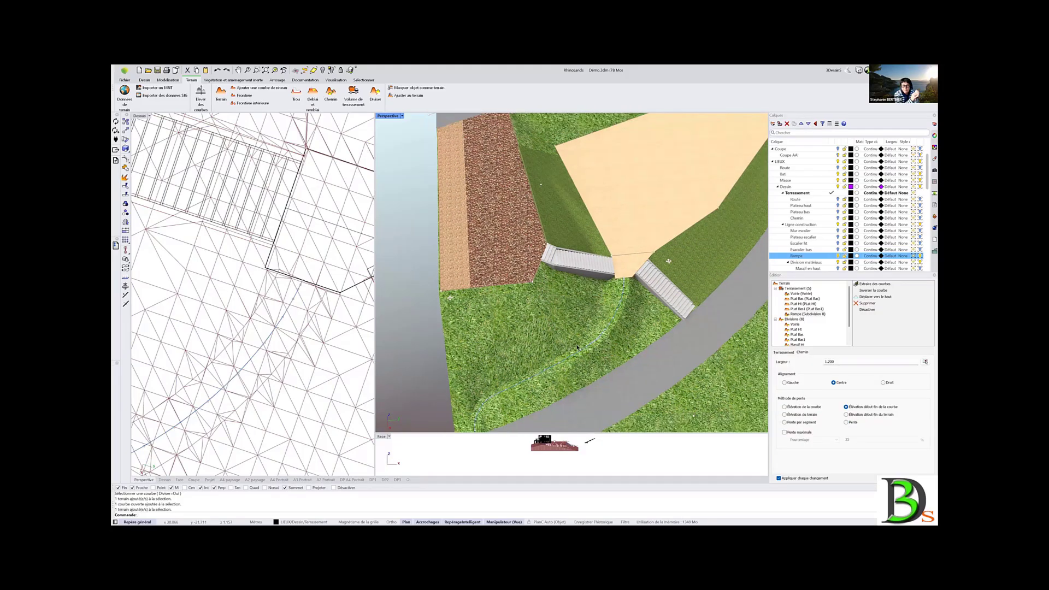
shift+right_drag(642, 358, 564, 356)
key(Escape)
Insert a floating ramp object with its smoothness at minimum along the ramp guide curve
right_drag(699, 340, 467, 169)
right_drag(607, 285, 466, 143)
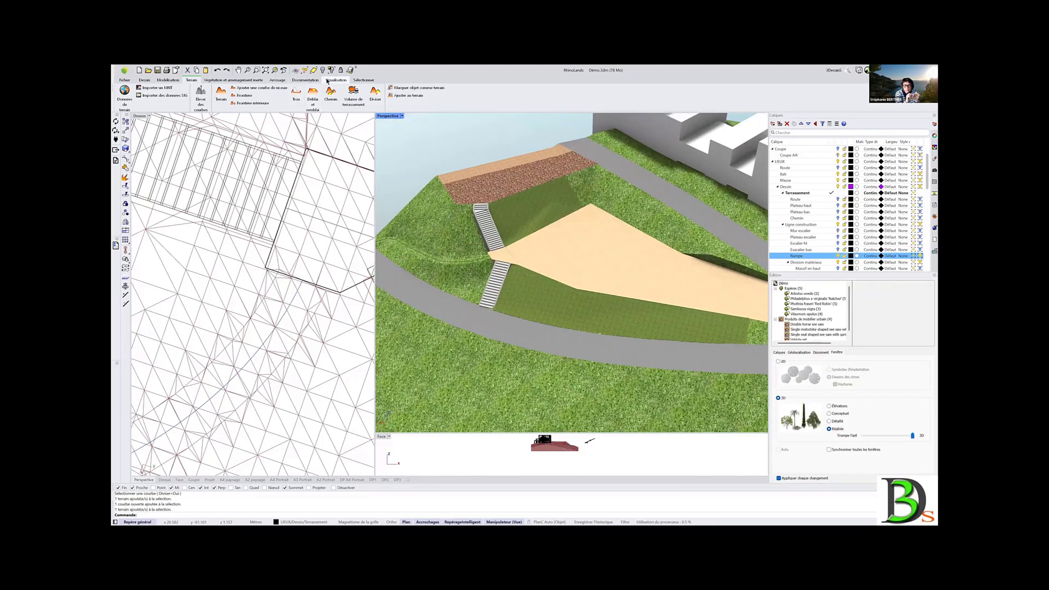
click(240, 81)
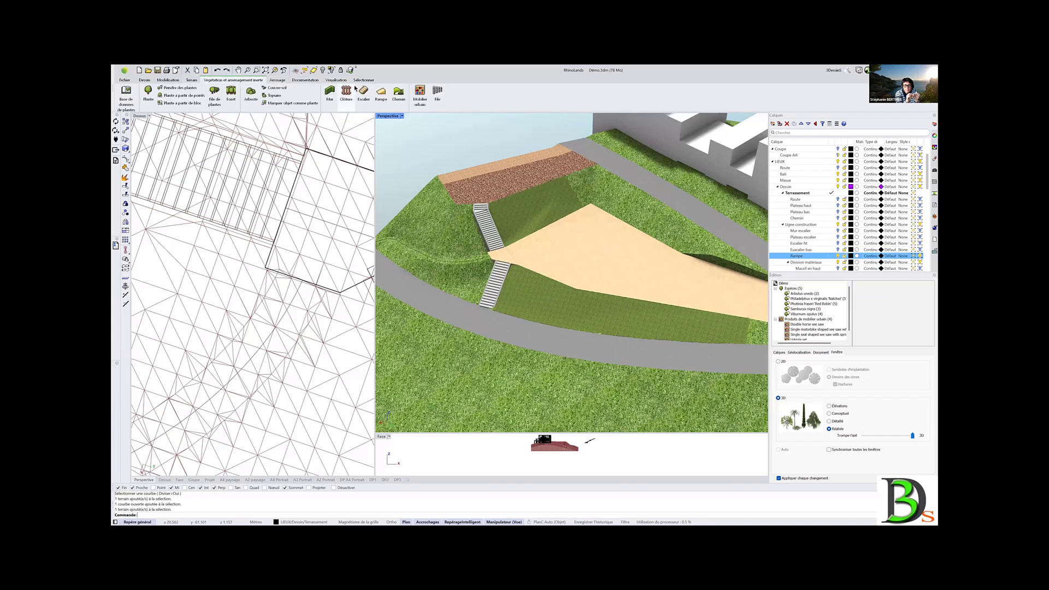
click(381, 93)
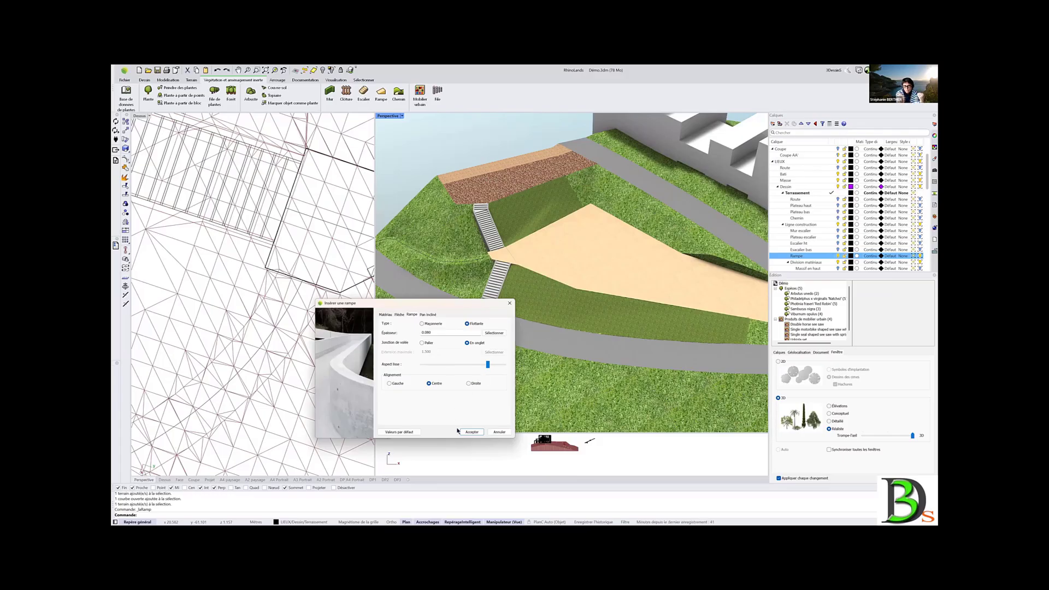
drag(488, 367, 422, 365)
click(472, 432)
scroll(832, 252, down, 1)
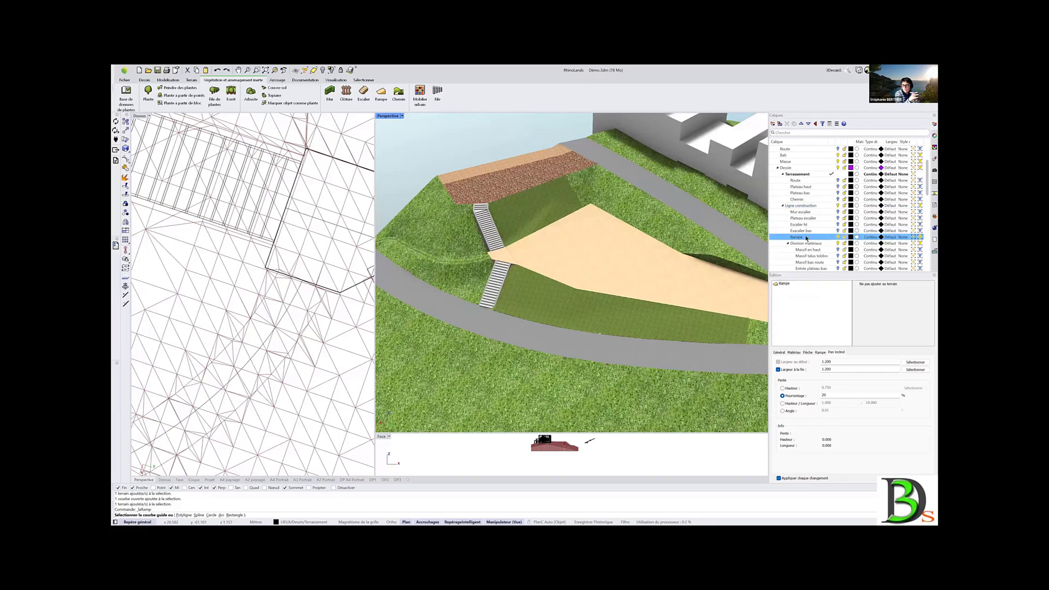
click(449, 262)
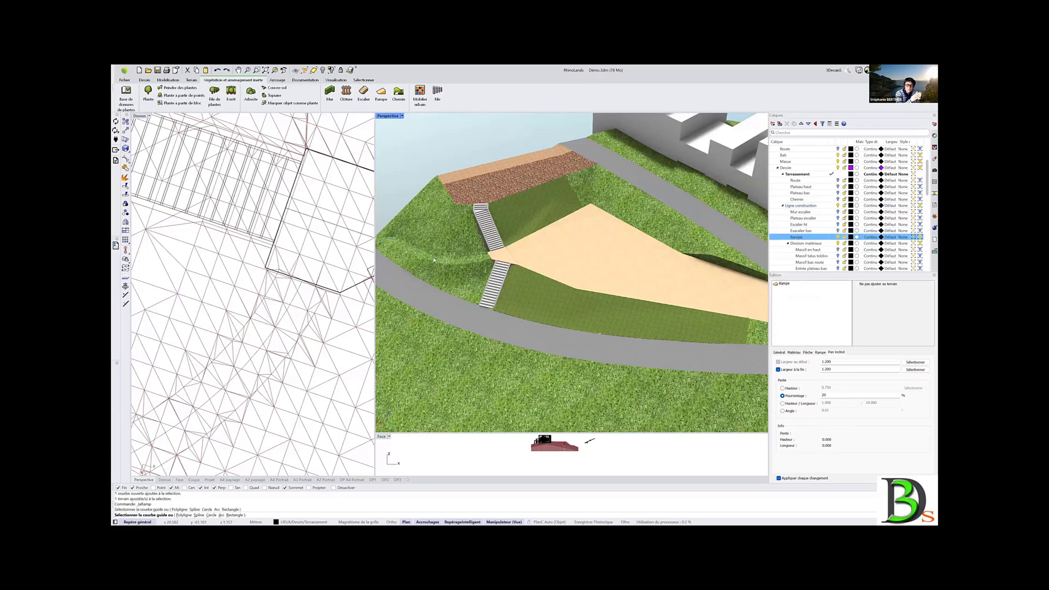
shift+right_drag(451, 285, 579, 306)
scroll(548, 274, up, 9)
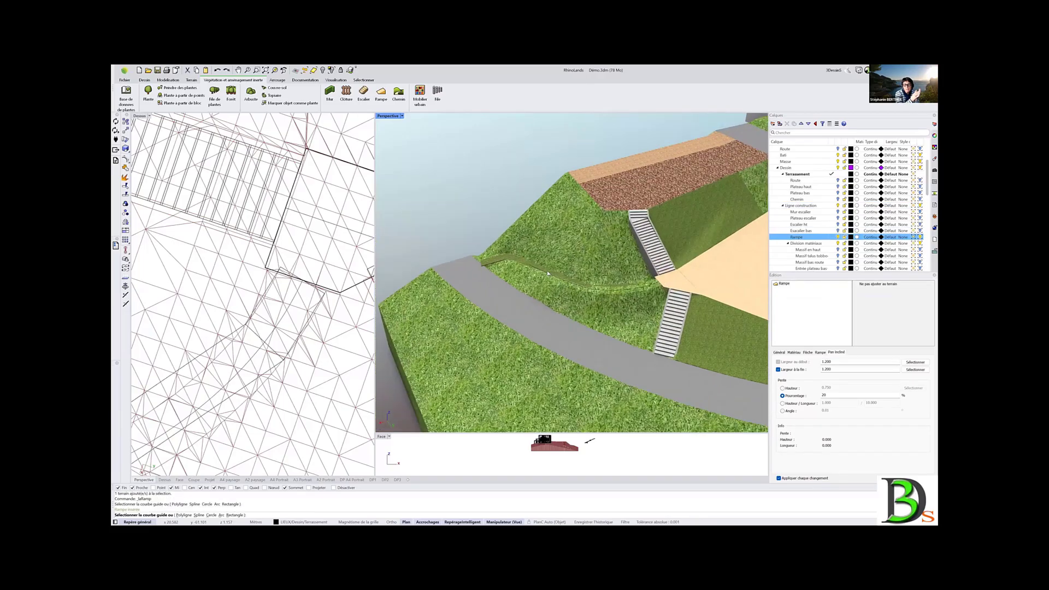
scroll(307, 265, down, 5)
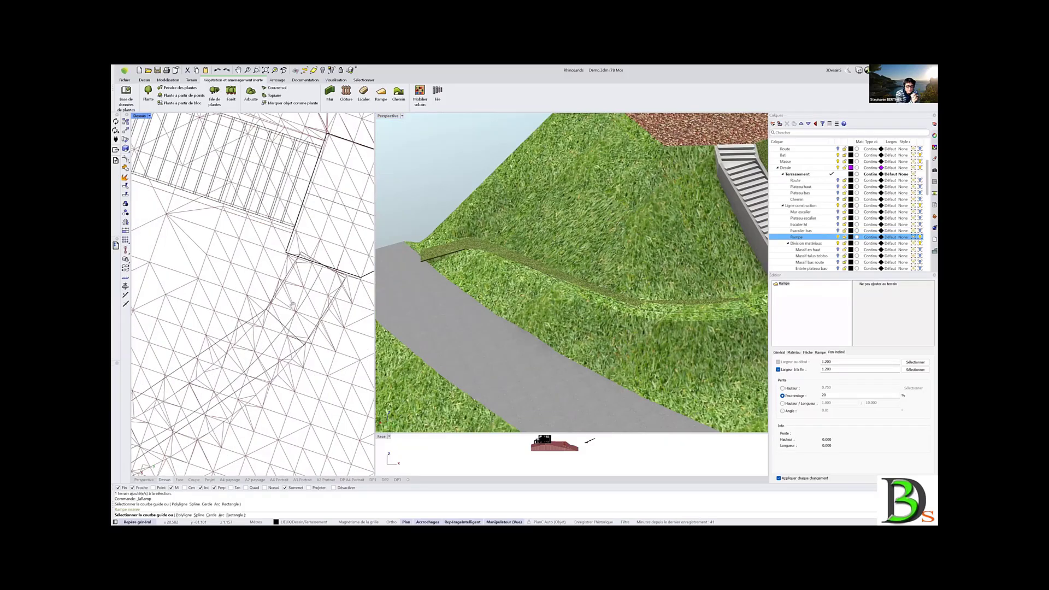
scroll(311, 264, down, 2)
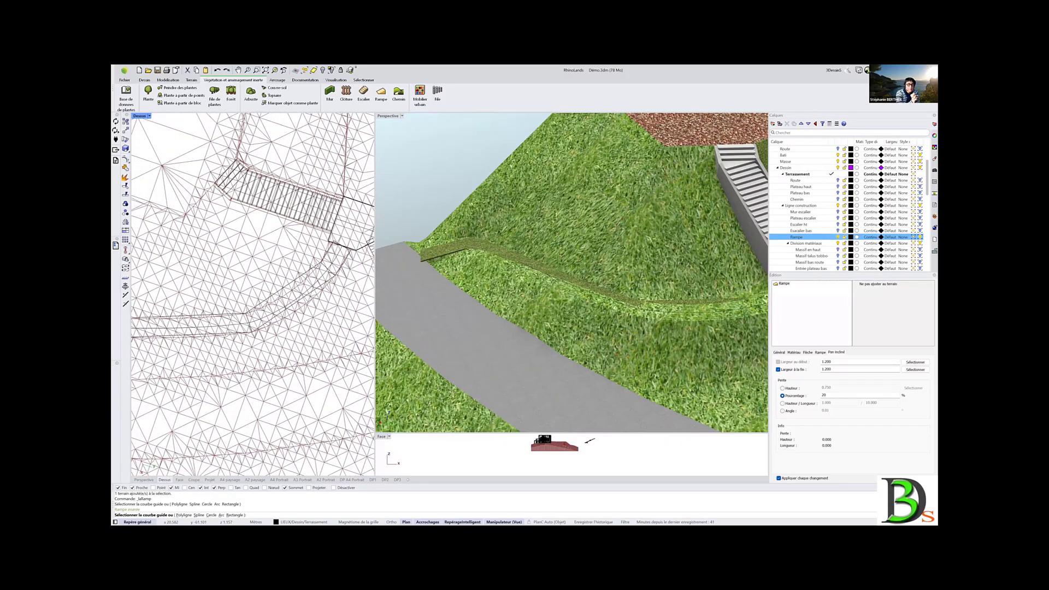
right_drag(303, 252, 372, 240)
scroll(354, 276, up, 4)
key(Escape)
Turn off terrain adjustment for the inserted ramp with Ne pas ajuster au terrain
click(354, 277)
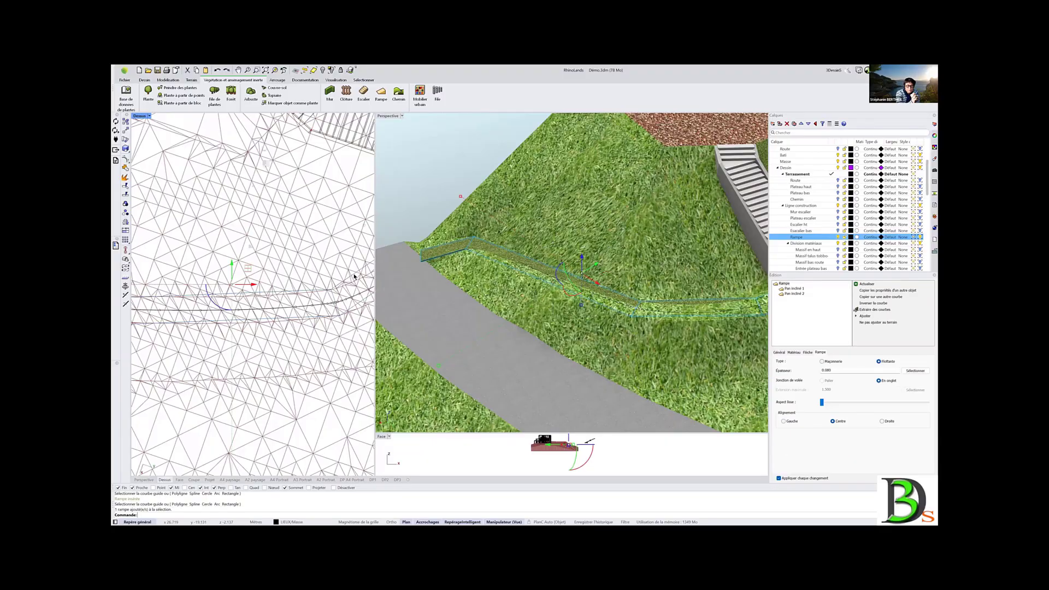
right_drag(465, 284, 533, 289)
scroll(533, 288, down, 2)
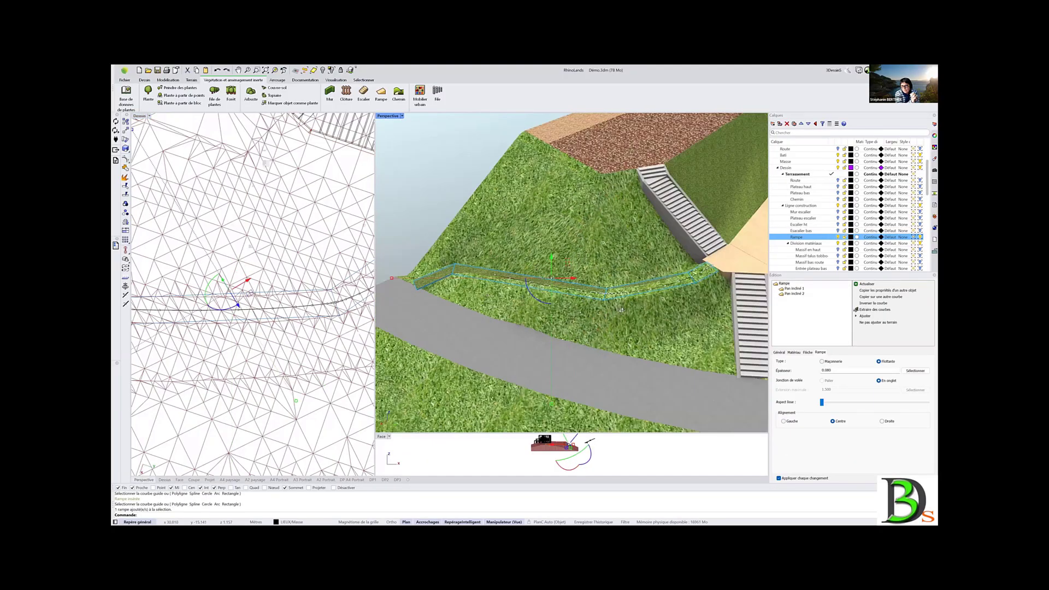
click(878, 322)
right_drag(665, 331, 459, 314)
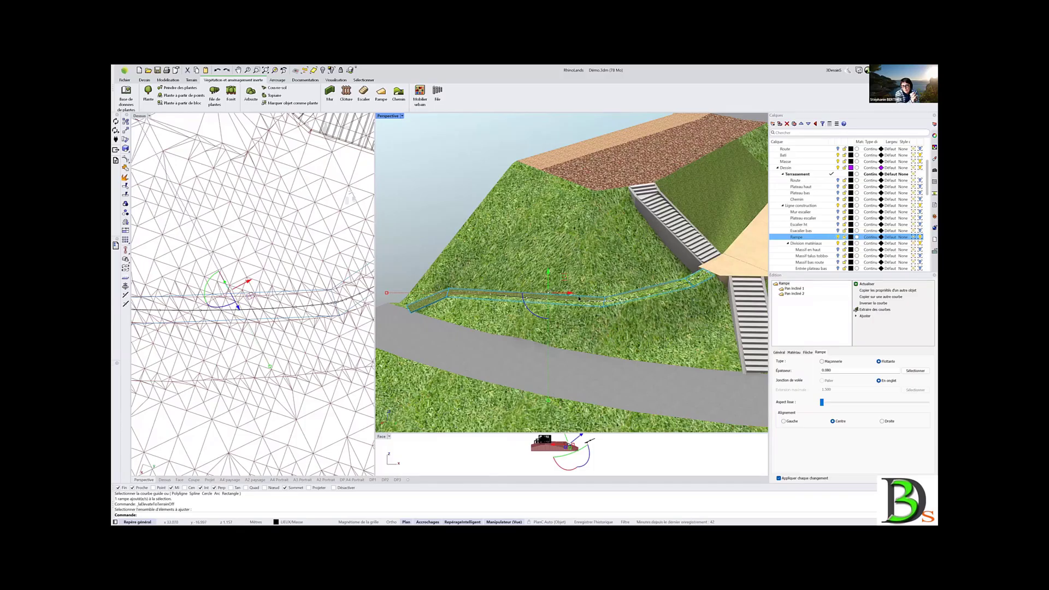
Check the slope, height and length of the ramp's two inclined sections, and reselect the whole ramp
click(793, 289)
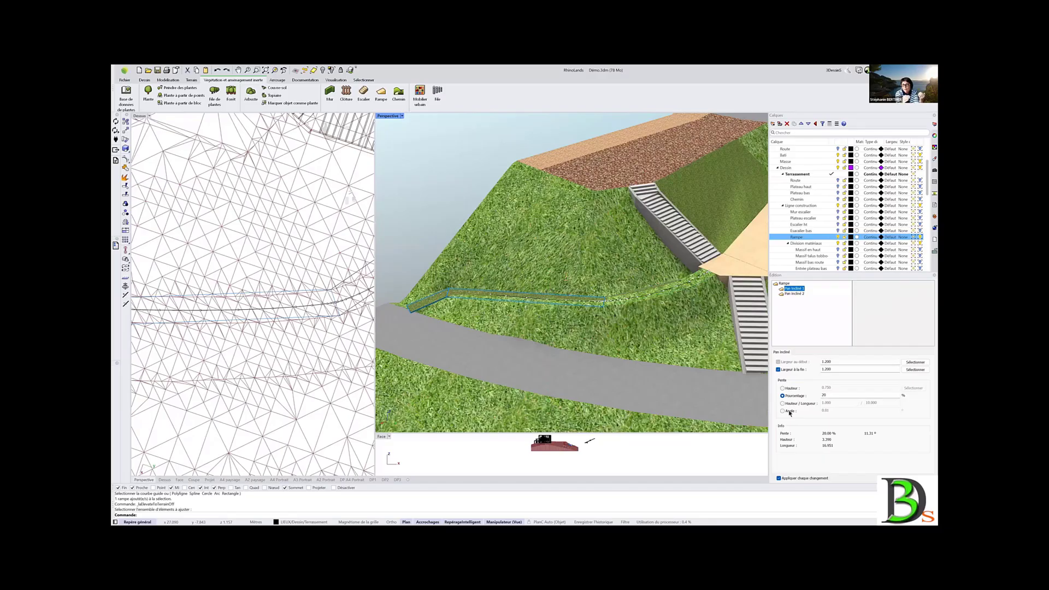
click(793, 294)
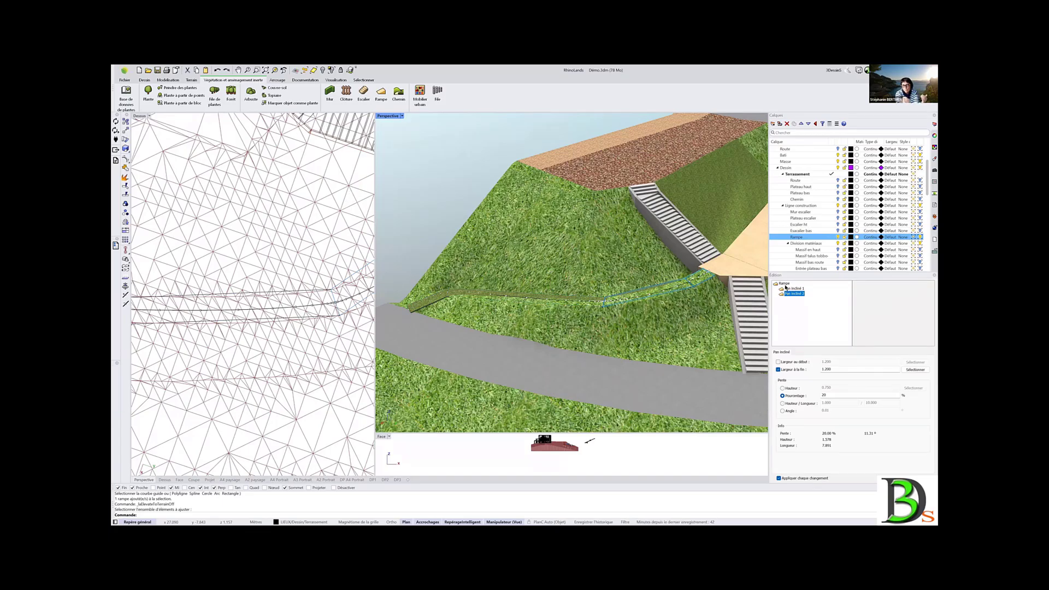
key(Escape)
click(420, 310)
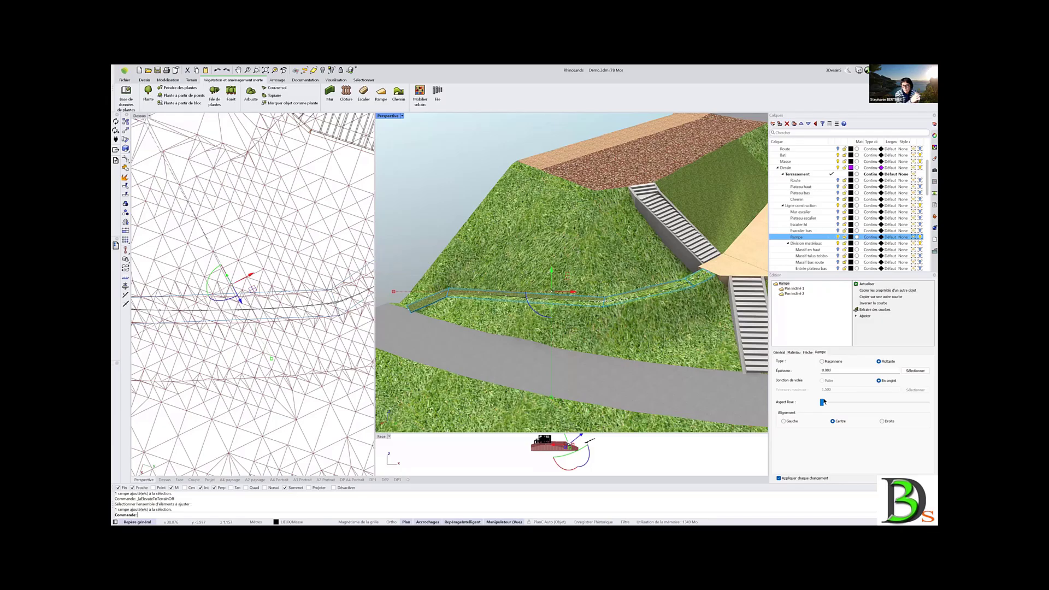
Increase the ramp's smoothness and assign it the Stabilisé material
scroll(519, 346, down, 2)
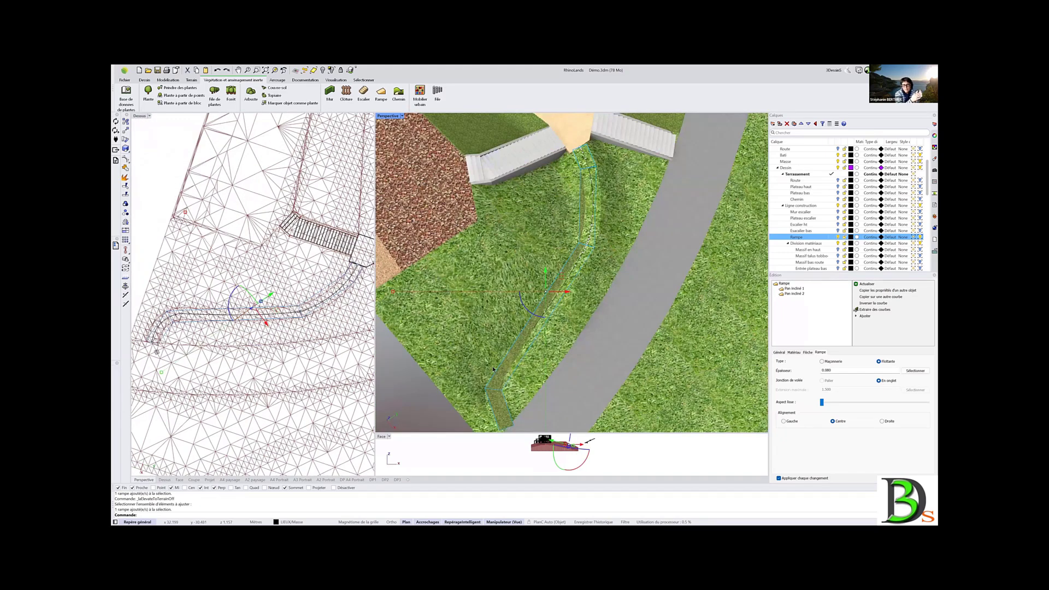
drag(822, 403, 857, 403)
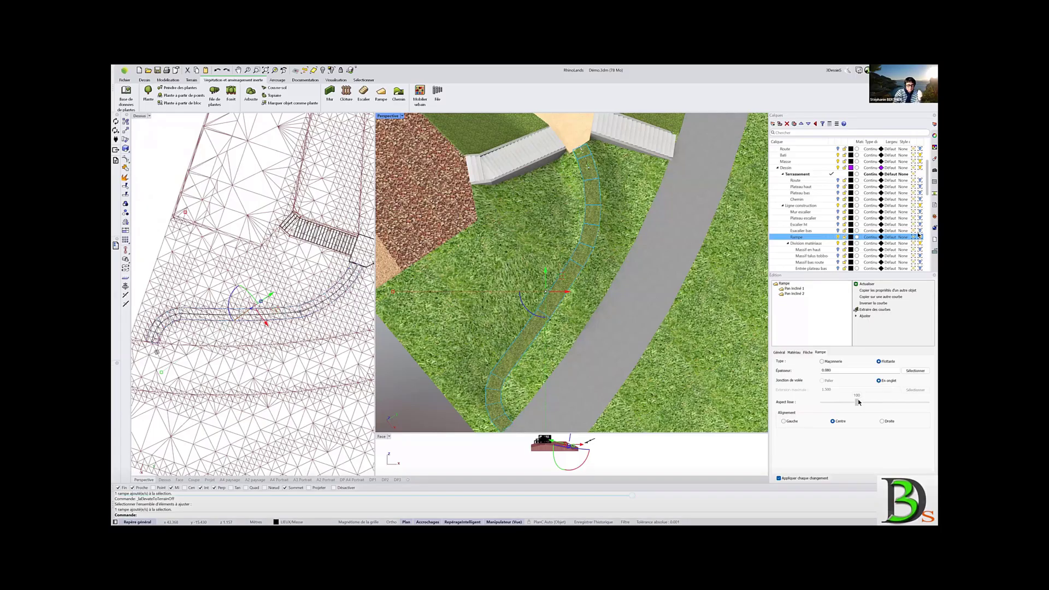
click(794, 353)
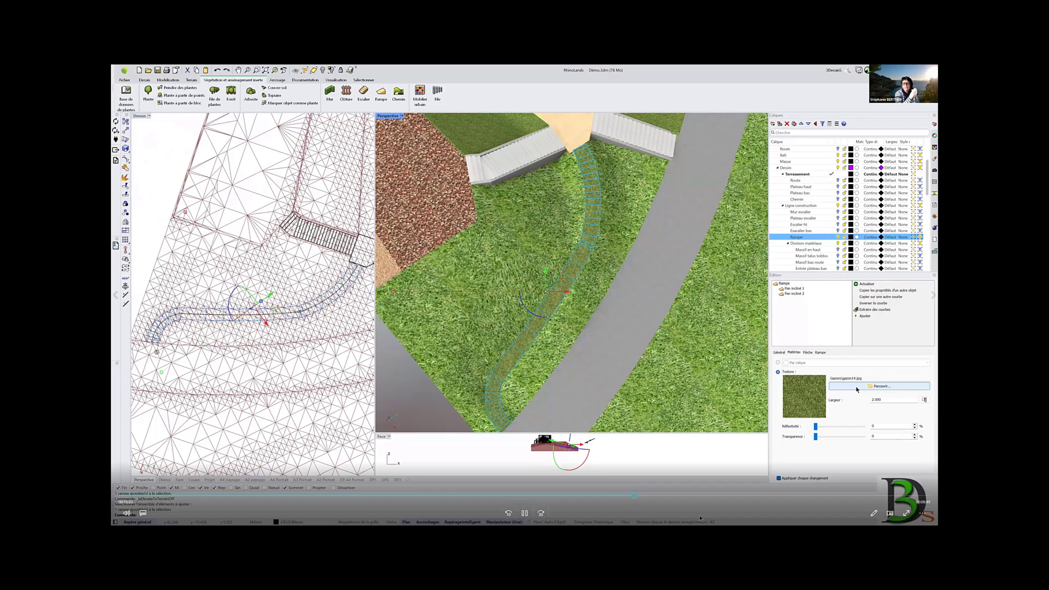
click(793, 364)
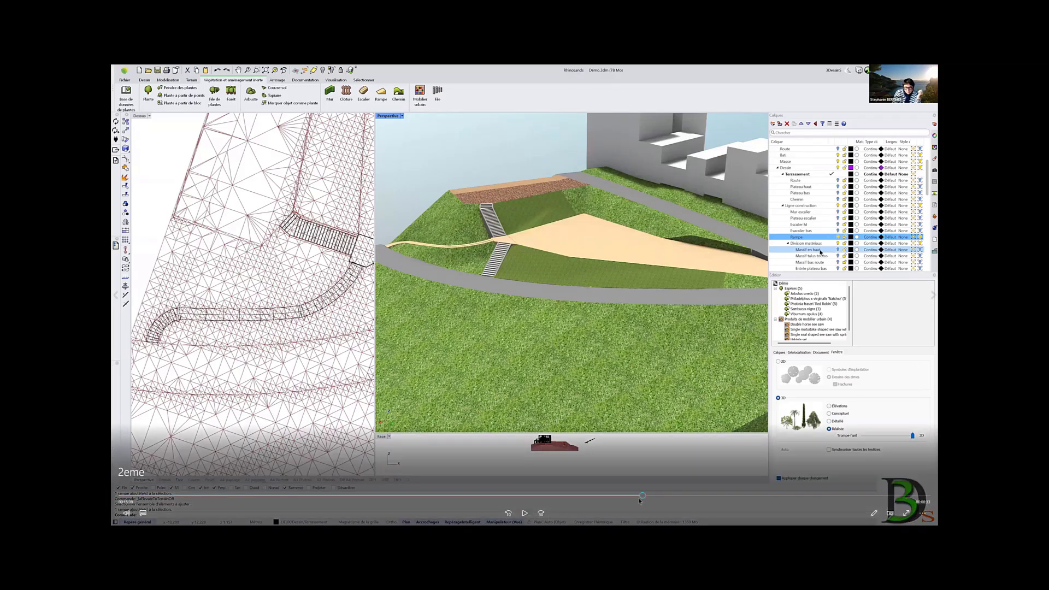
drag(641, 496, 624, 496)
click(523, 515)
click(523, 514)
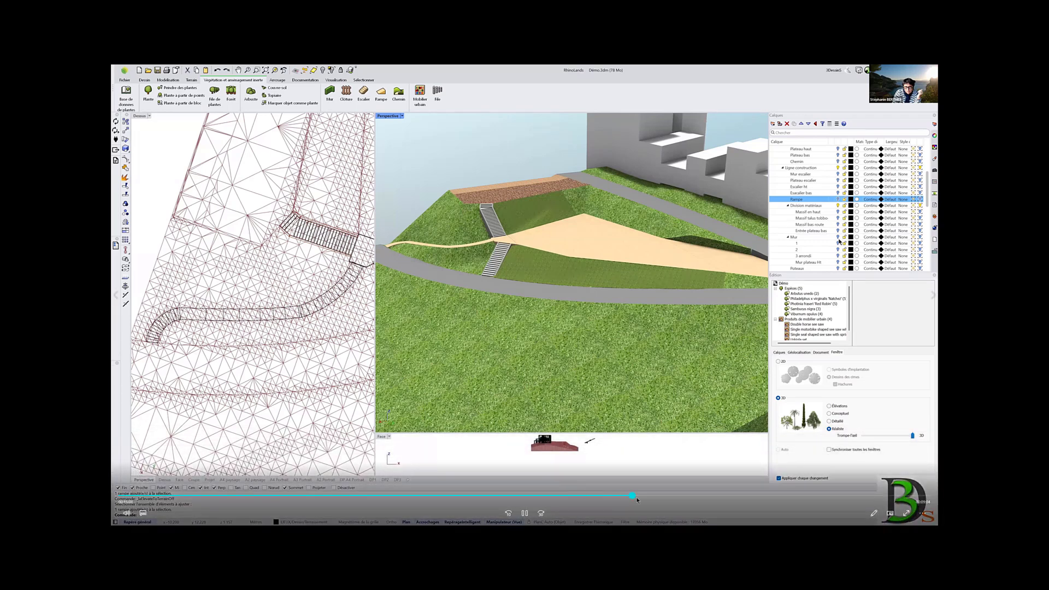
click(525, 513)
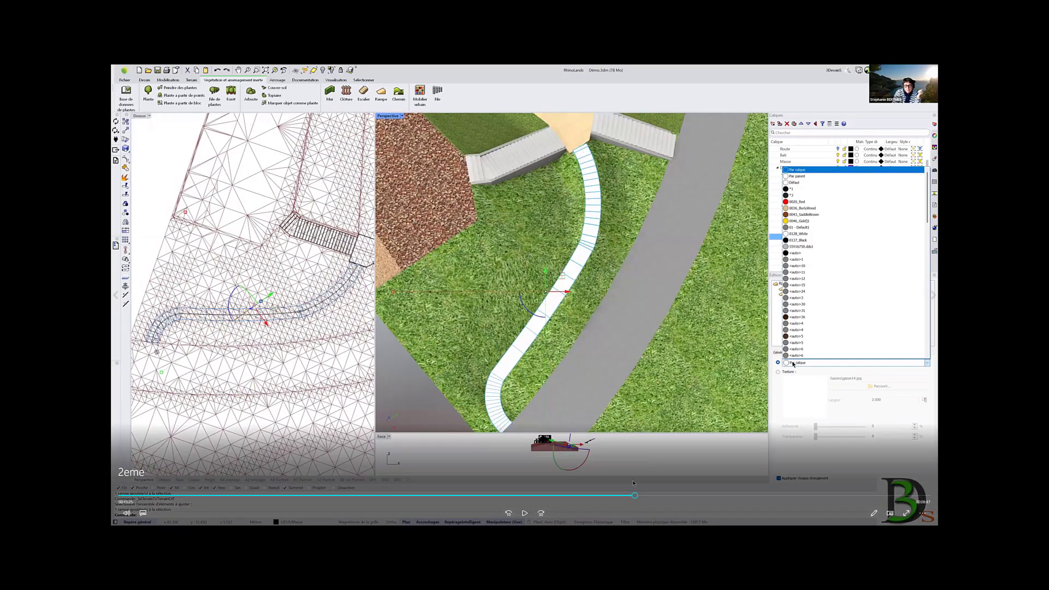
click(525, 514)
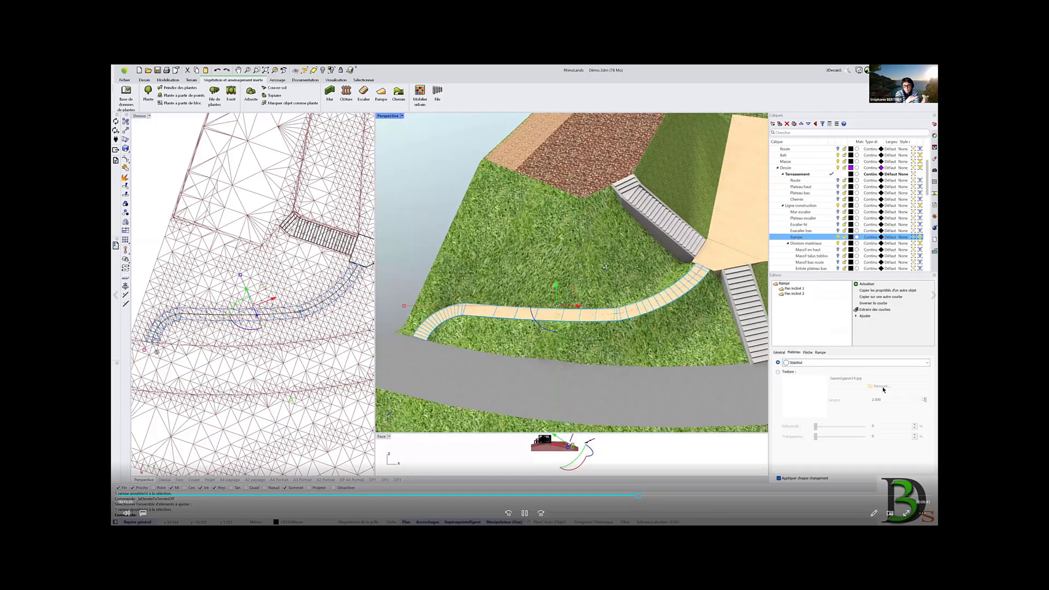
Turn on the Mur layer and its sublayers 1, 2, 3 arrondi and Mur plateau Ht
scroll(469, 214, down, 5)
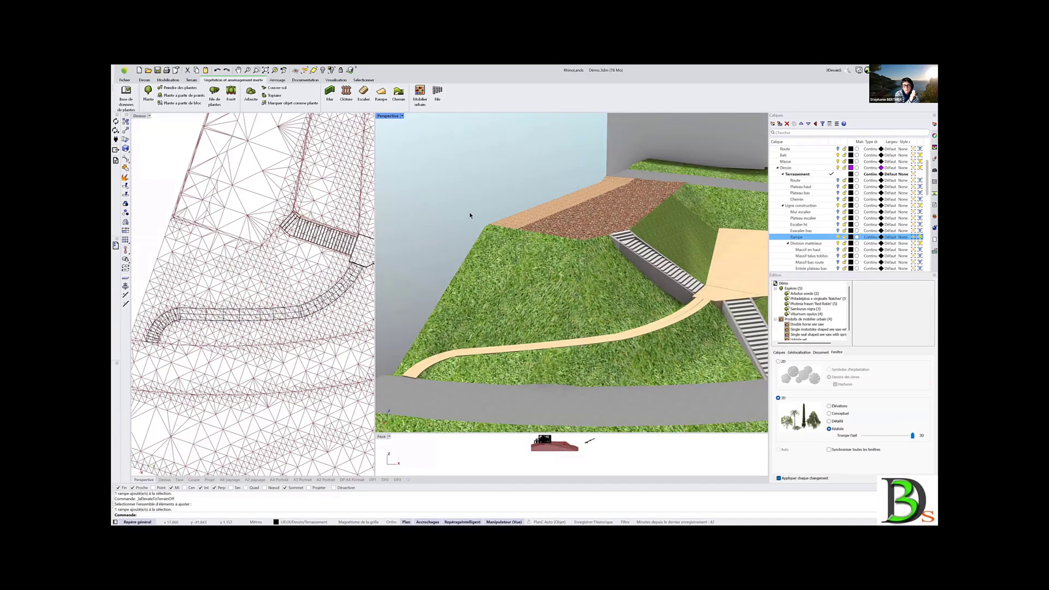
right_drag(430, 228, 562, 260)
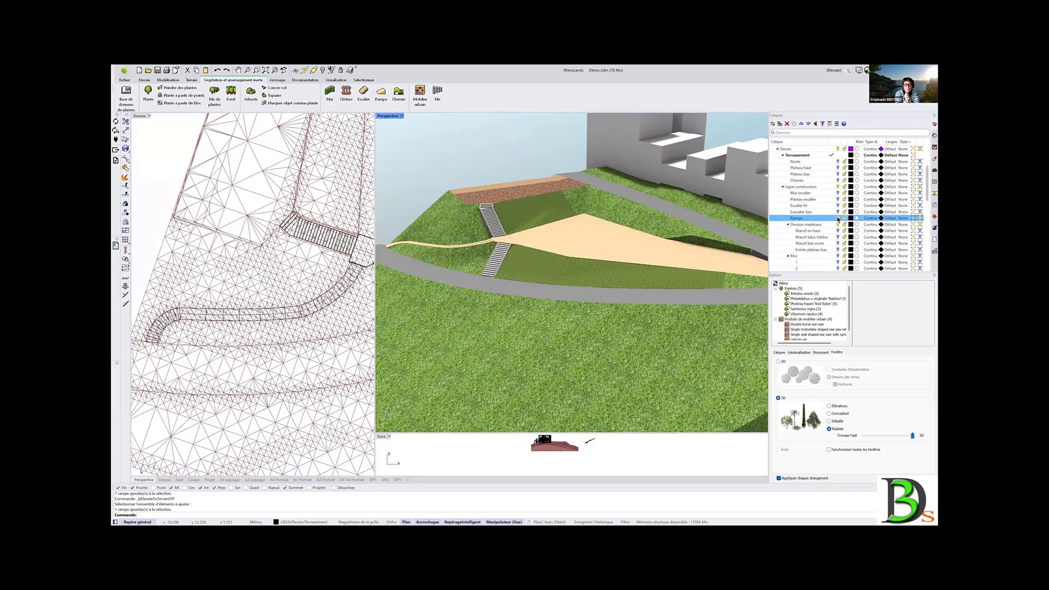
scroll(827, 233, down, 2)
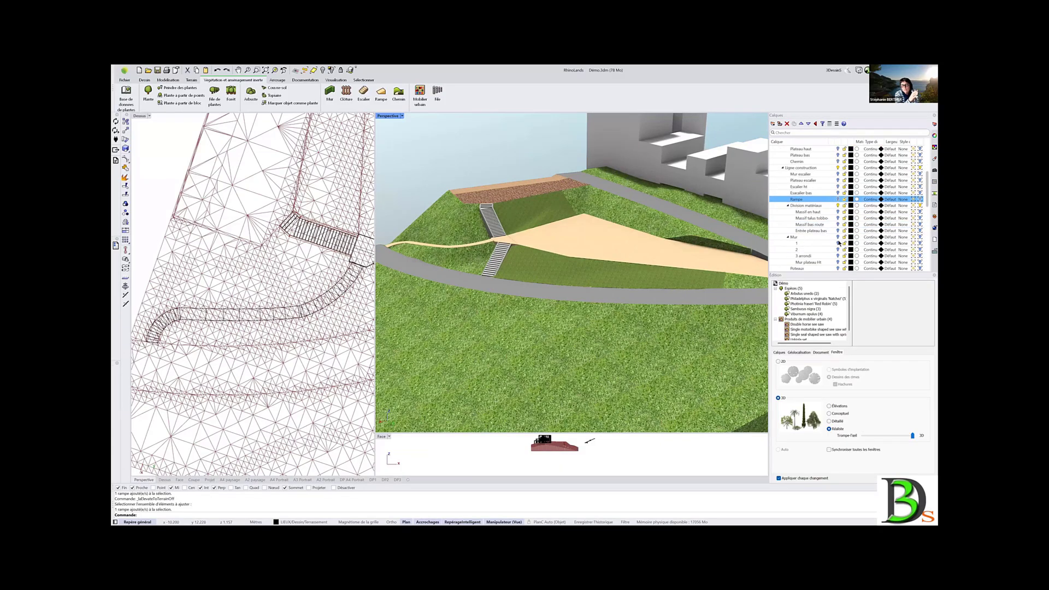
click(838, 238)
click(839, 244)
click(838, 251)
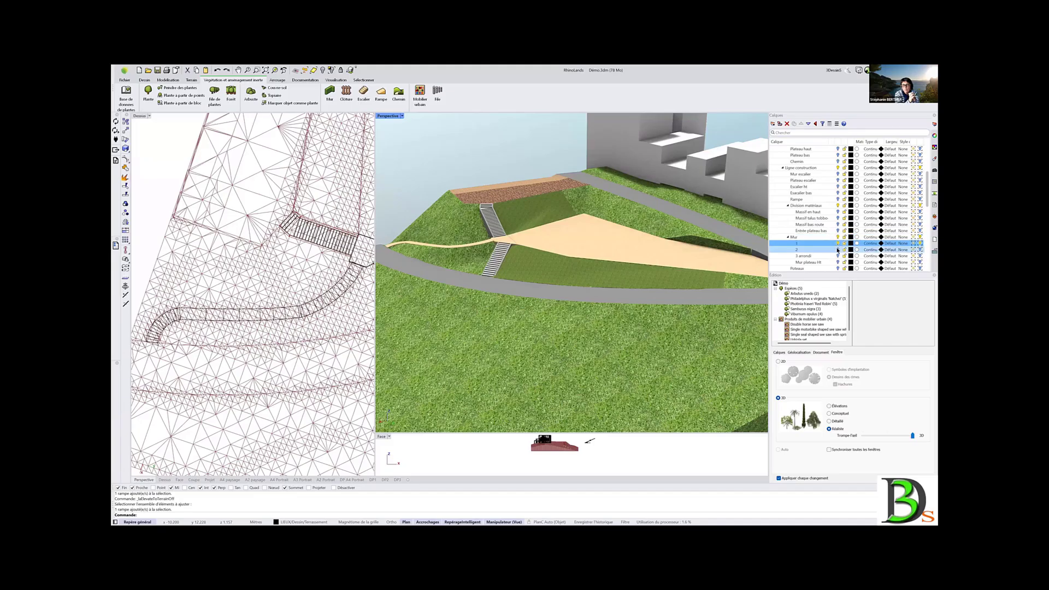
click(838, 257)
click(838, 262)
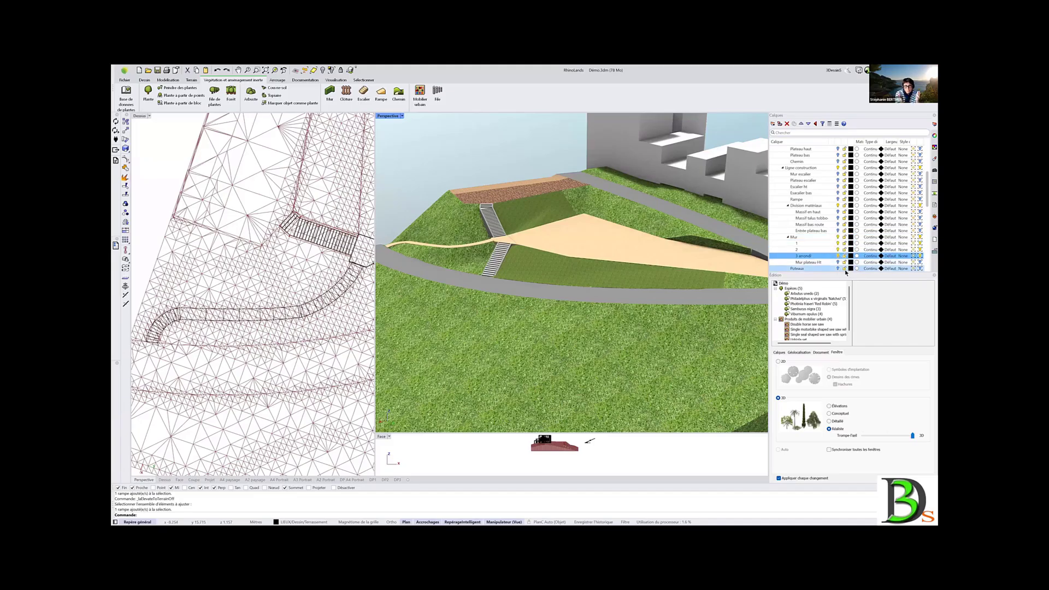
Insert a wall 0.2 m thick and 1 m high along the guide curve at the back edge of the sand-coloured plateau
shift+right_drag(668, 262, 524, 256)
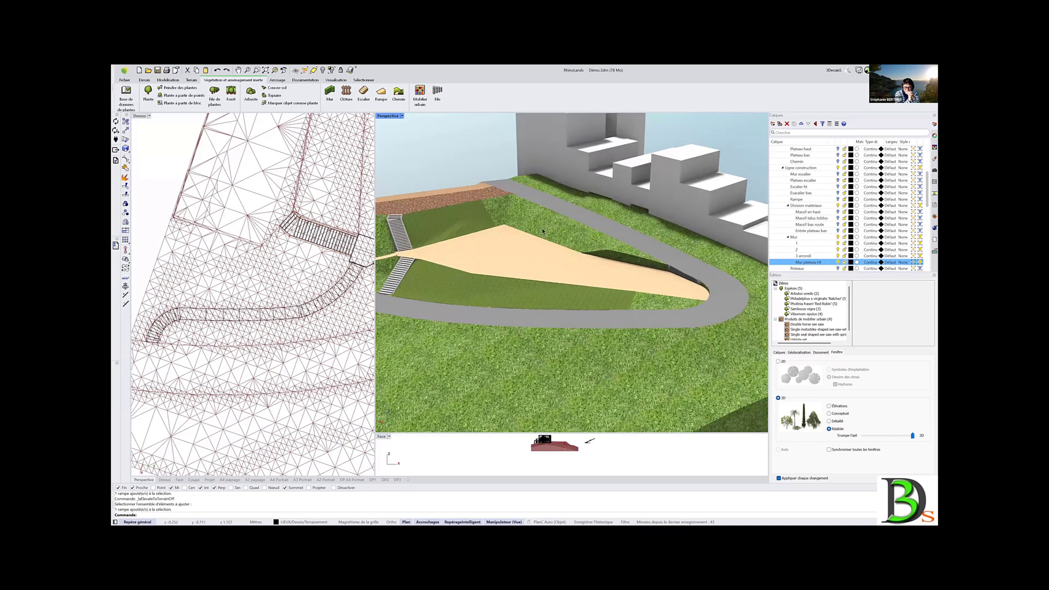
click(329, 93)
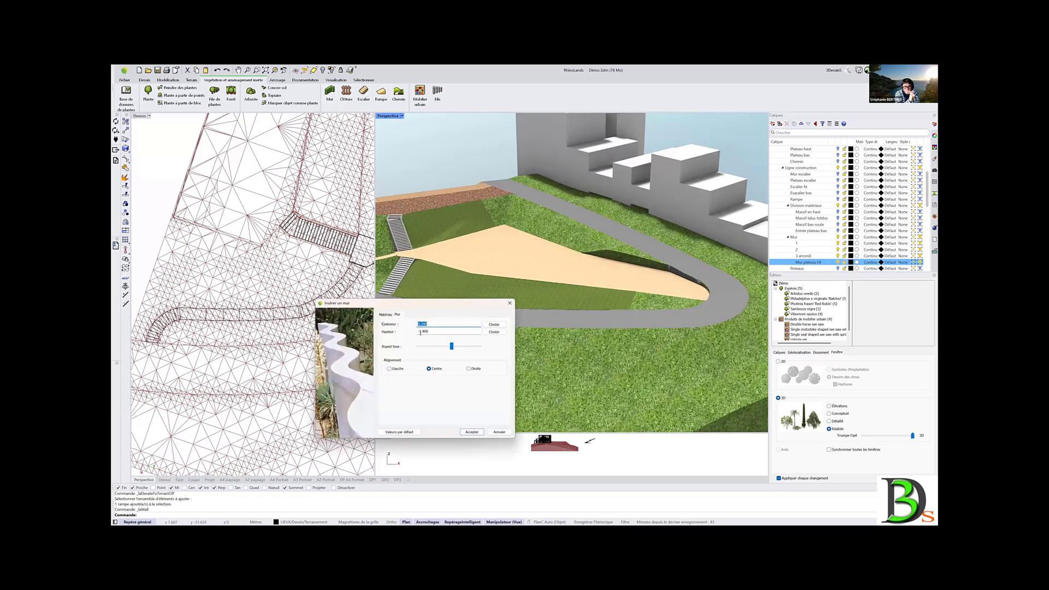
key(Tab)
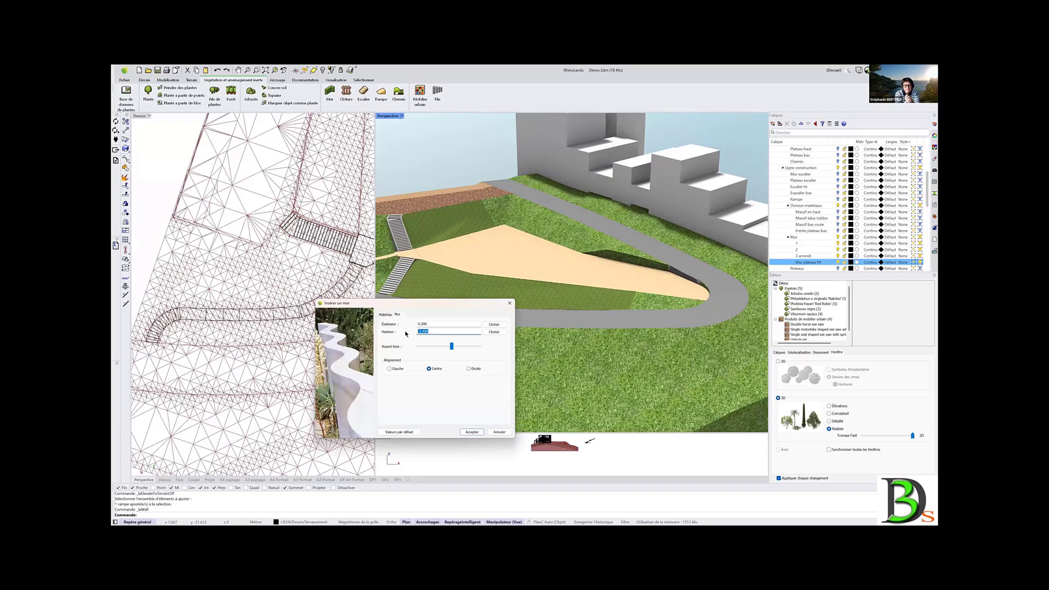
text(1)
key(Return)
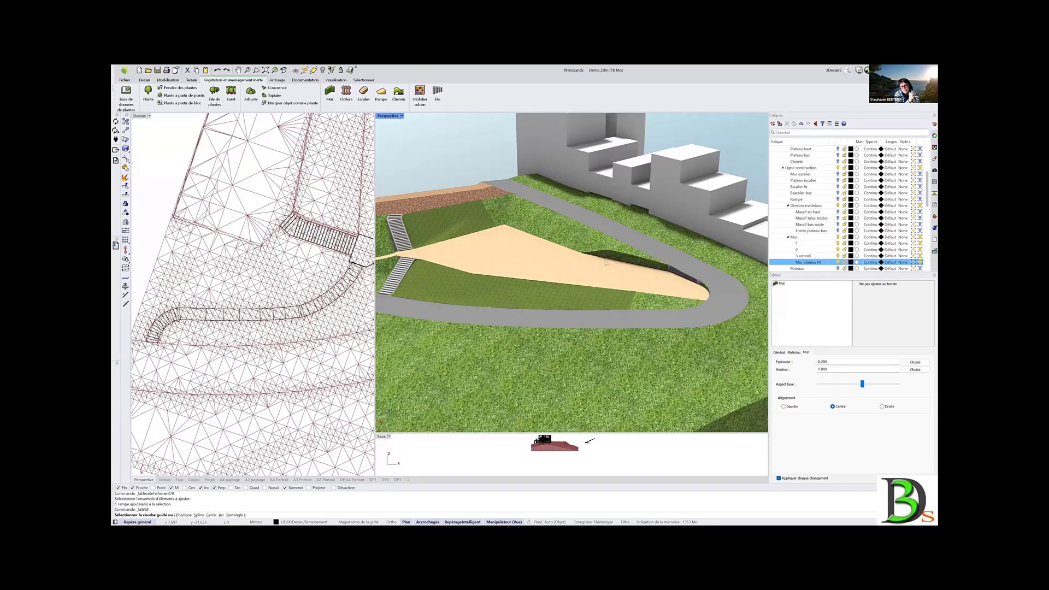
click(606, 263)
scroll(609, 265, up, 3)
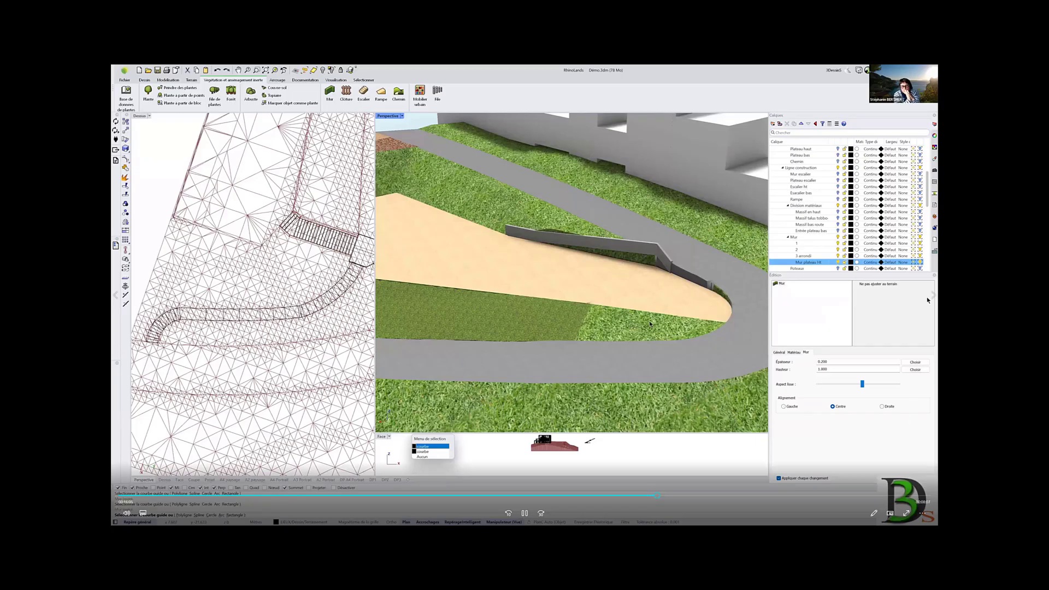
click(424, 448)
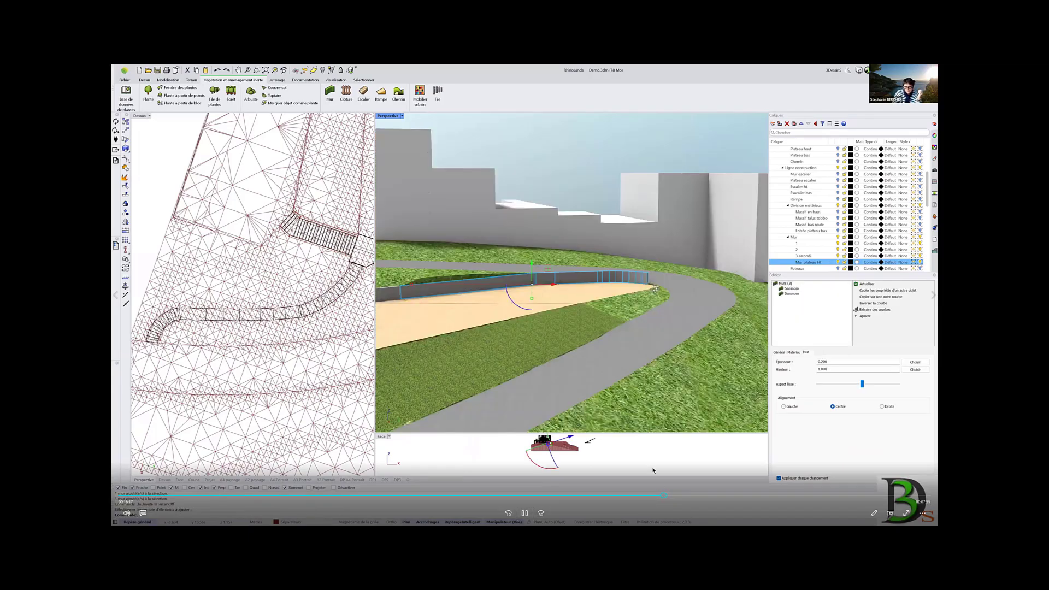
click(525, 513)
click(525, 514)
click(635, 497)
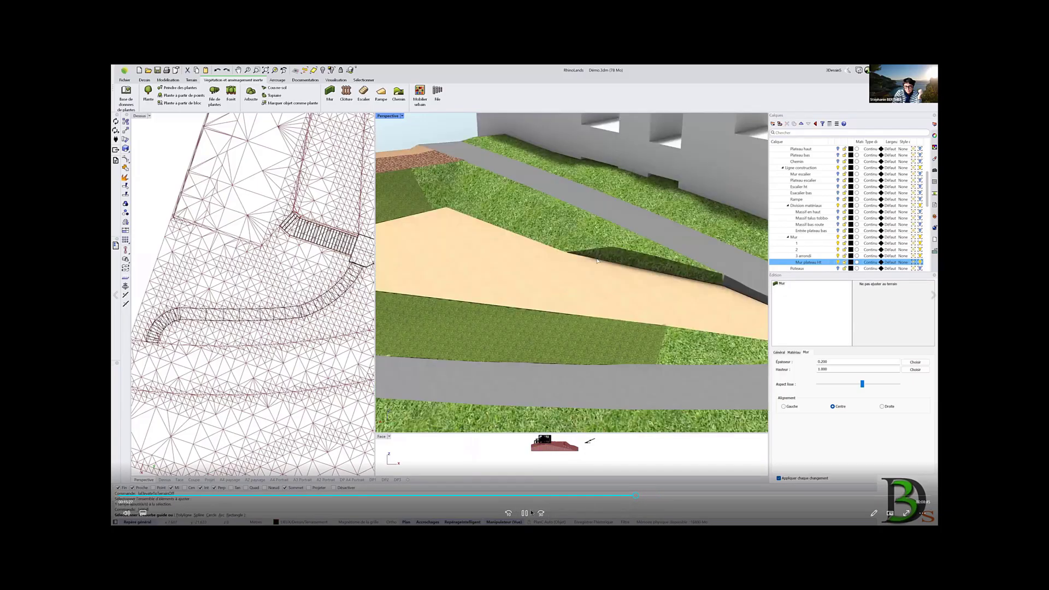
click(525, 513)
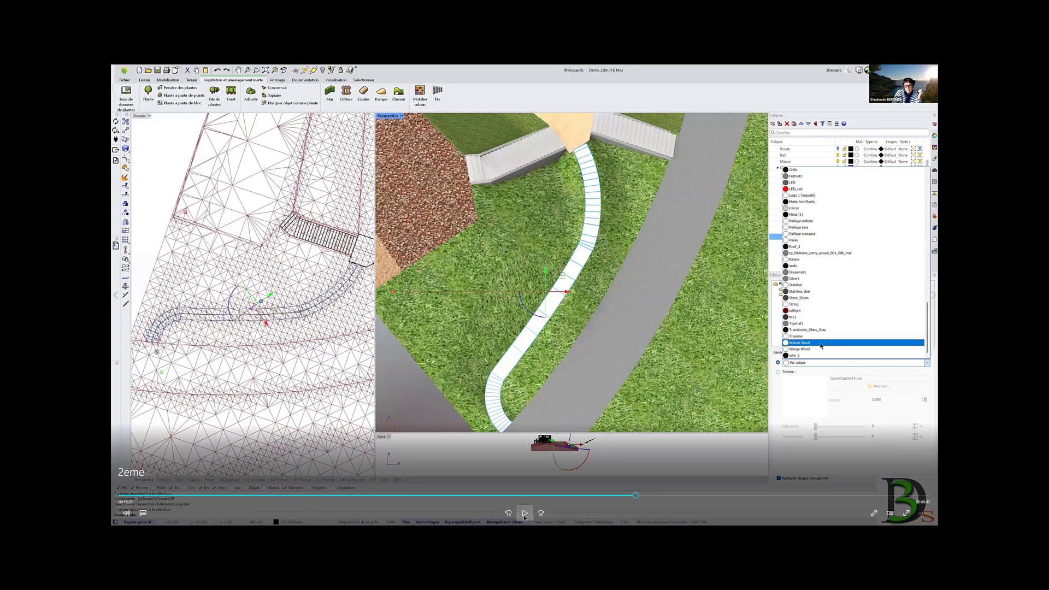
key(space)
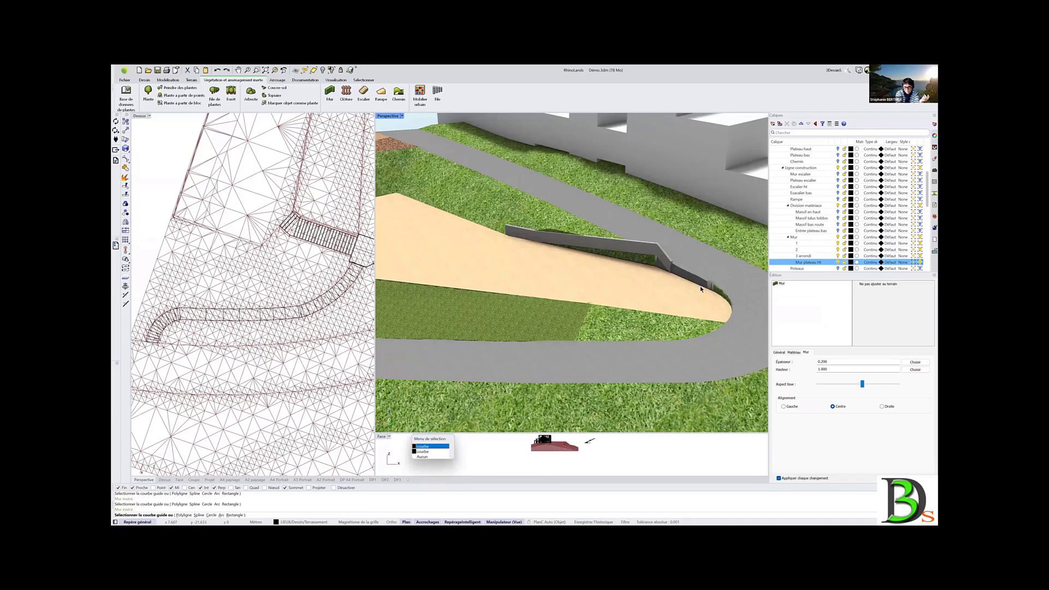
Insert another wall along the rounded guide curve at the plateau's tip, and set both plateau walls to Ne pas ajuster au terrain
click(424, 451)
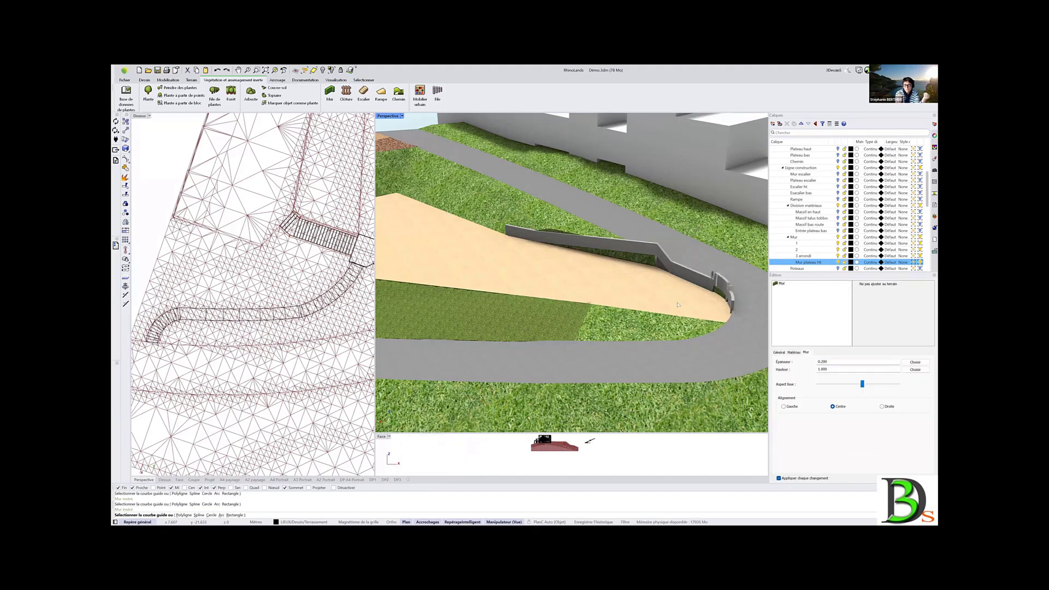
key(Escape)
click(669, 266)
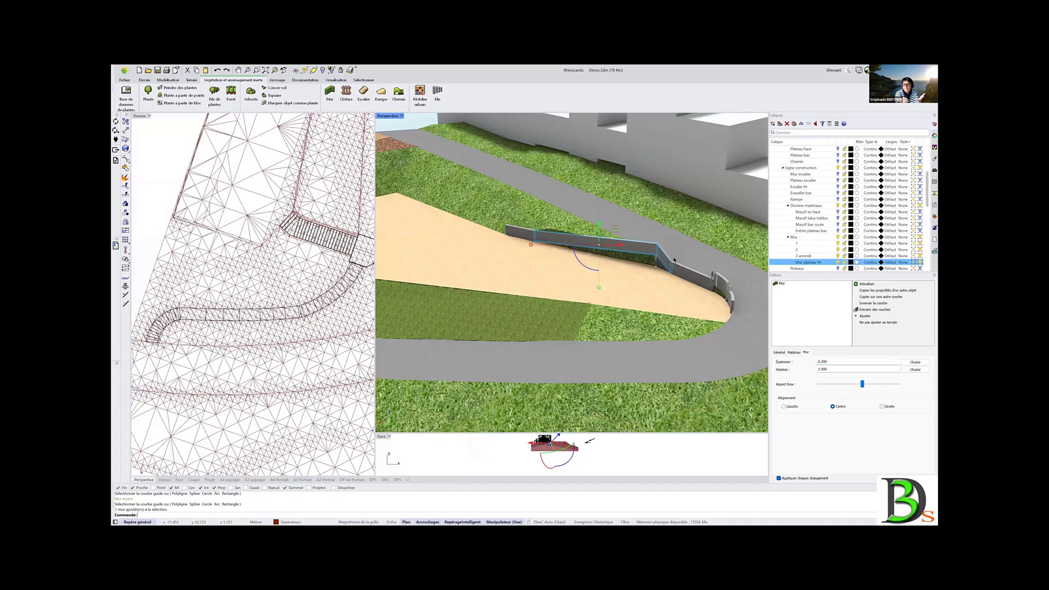
shift+click(720, 284)
click(879, 322)
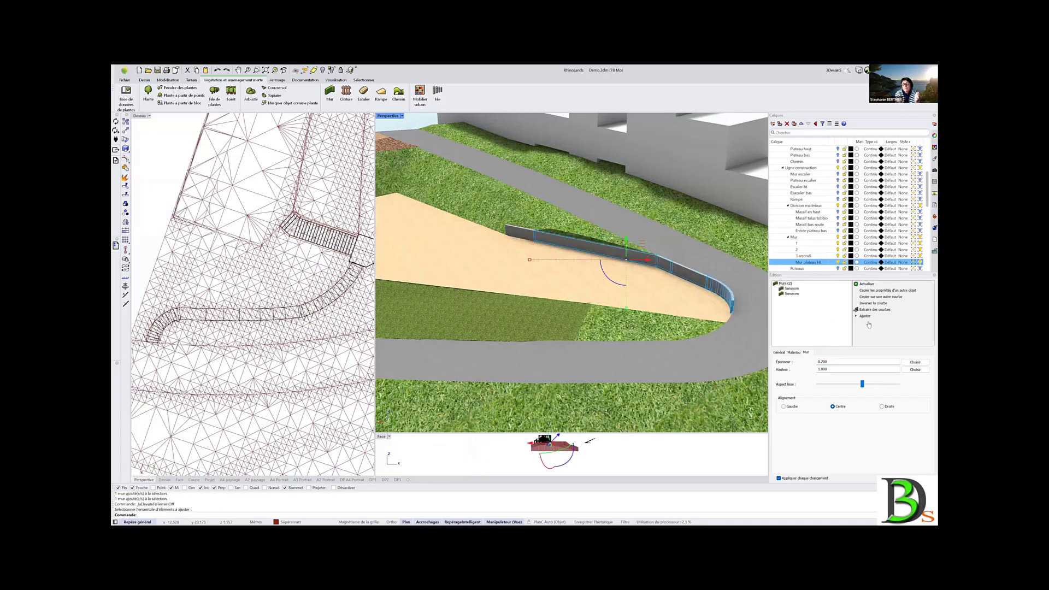
Adjust the smoothness of the curved wall at the plateau's rounded end
right_drag(610, 303, 637, 344)
click(713, 244)
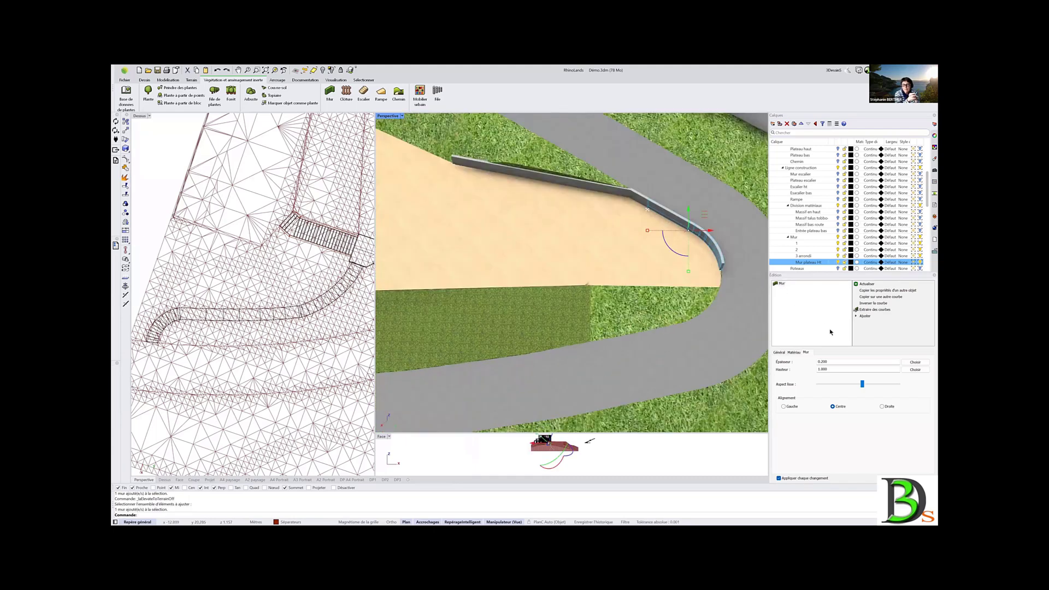
mouse_move(861, 387)
mouse_down()
mouse_move(826, 392)
mouse_move(881, 392)
mouse_up()
Set the height of the wall along the plateau's straight back edge to 1.4 m and deselect it
scroll(608, 205, up, 2)
click(586, 184)
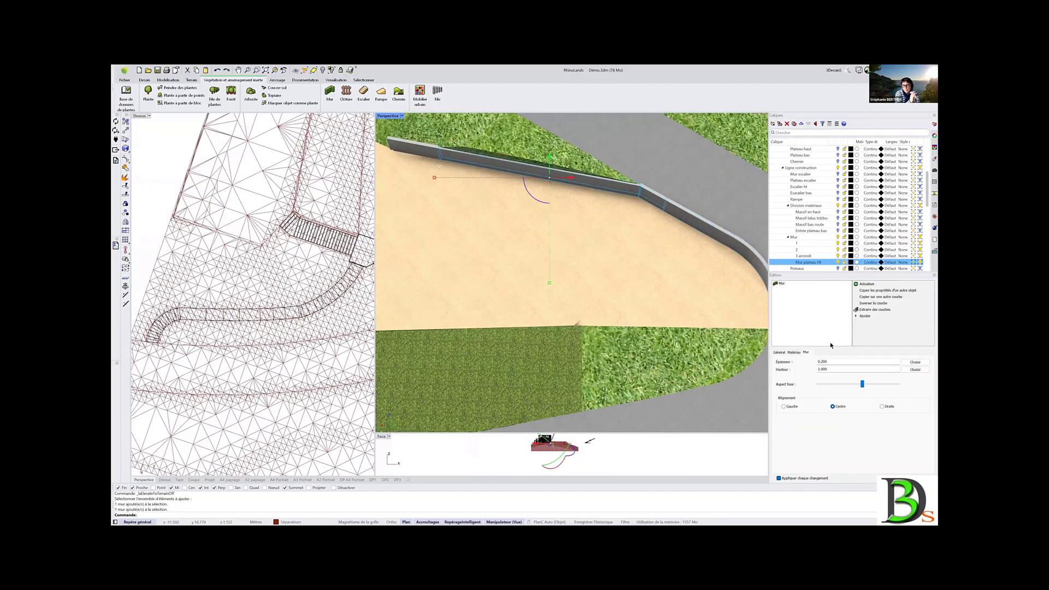
double_click(827, 371)
text(14)
key(Return)
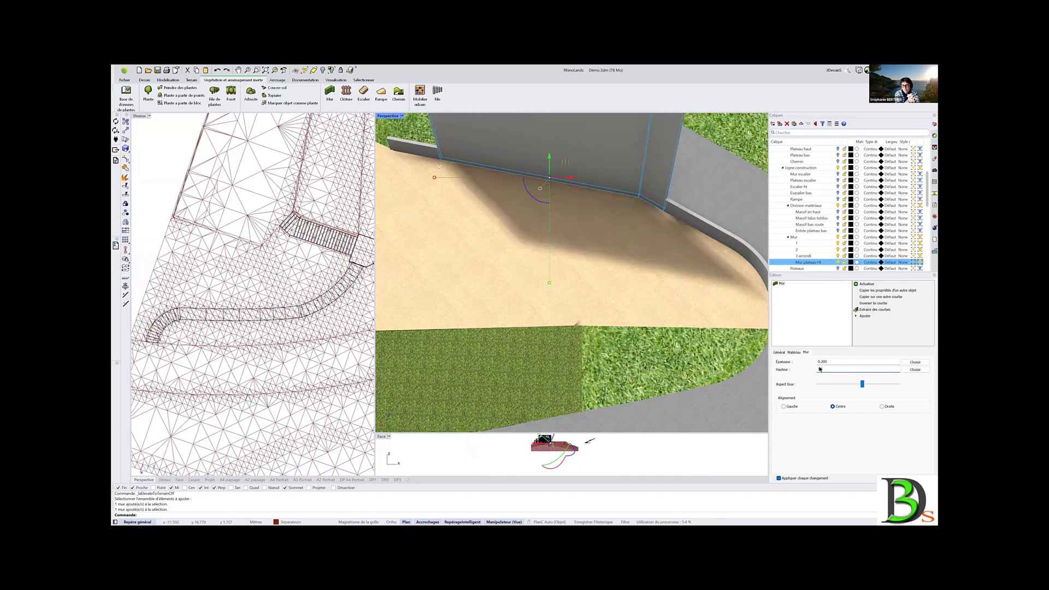
right_drag(606, 398, 621, 350)
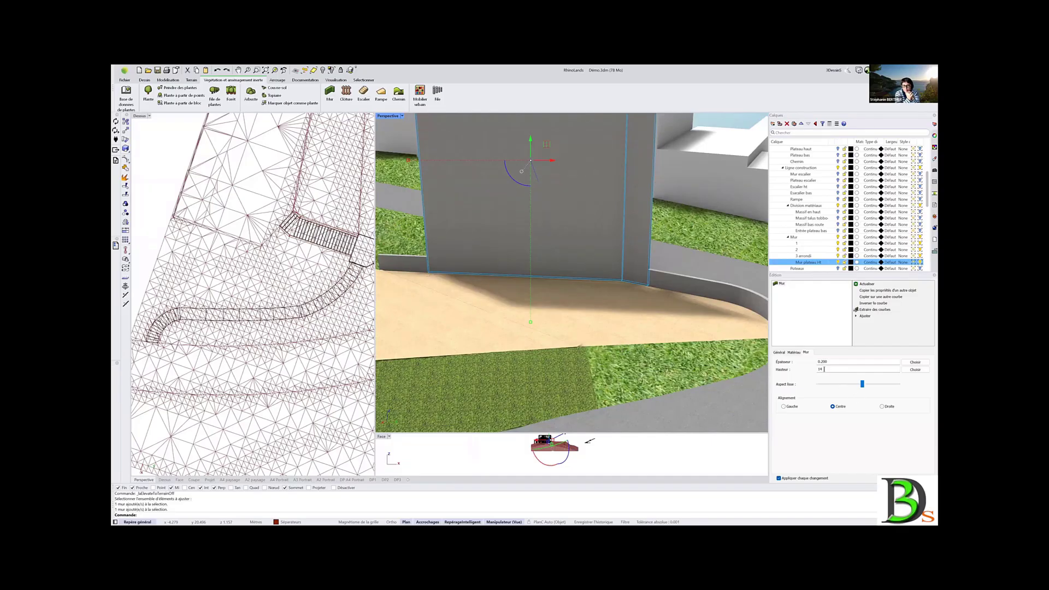
click(820, 370)
text(.)
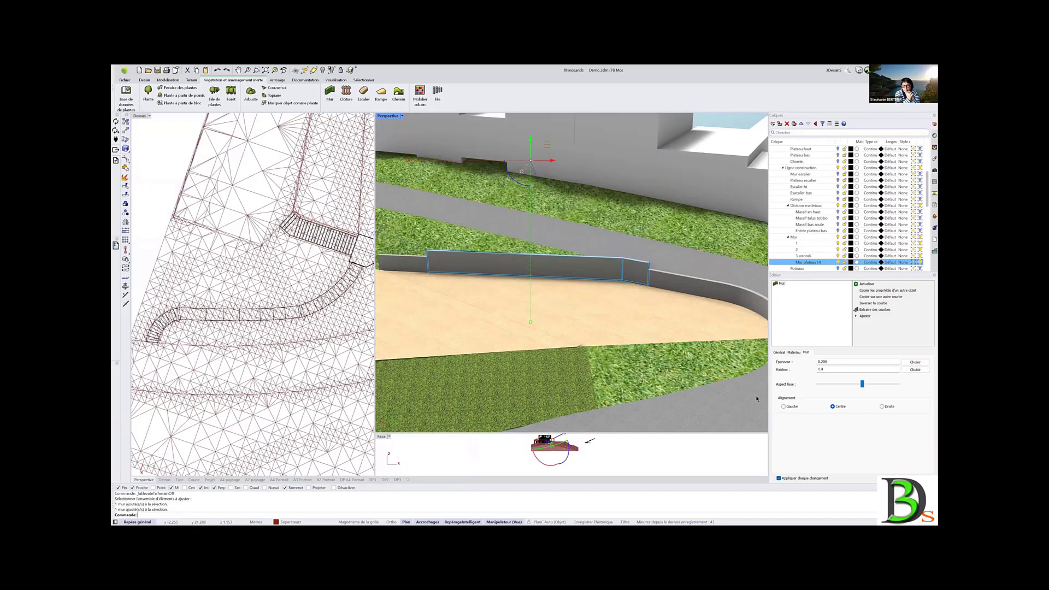
mouse_move(585, 331)
right_down()
mouse_move(565, 331)
mouse_move(585, 330)
right_up()
key(Escape)
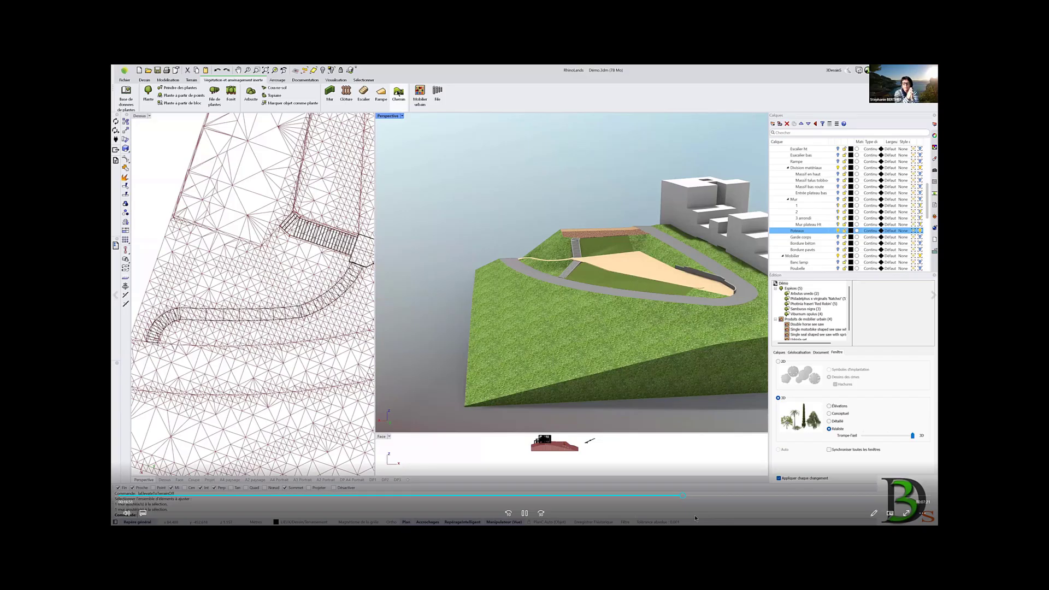
Choose a post block from the street furniture library for the new row of objects
click(483, 326)
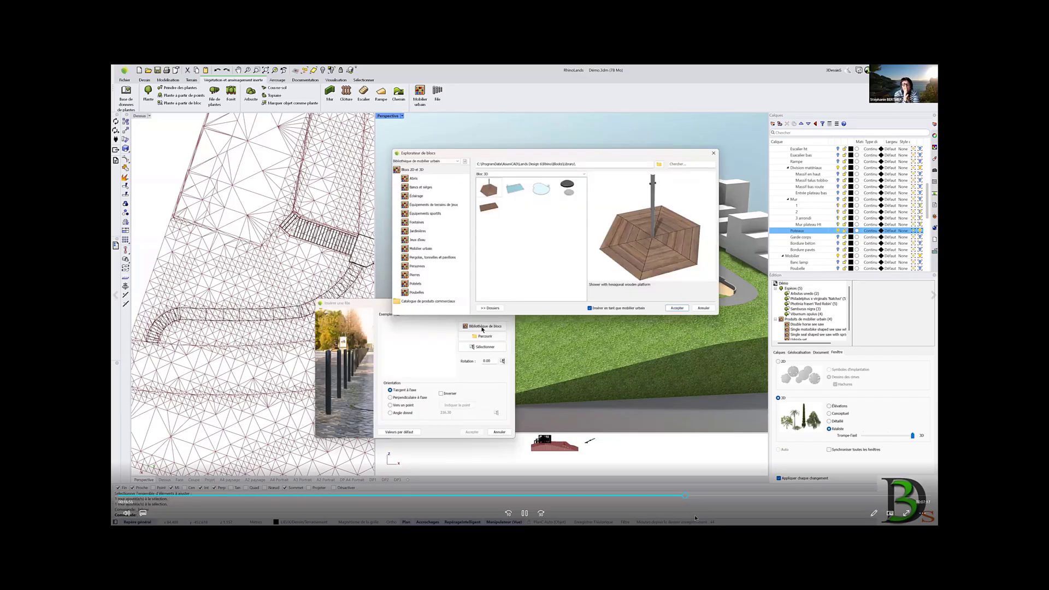
key(Escape)
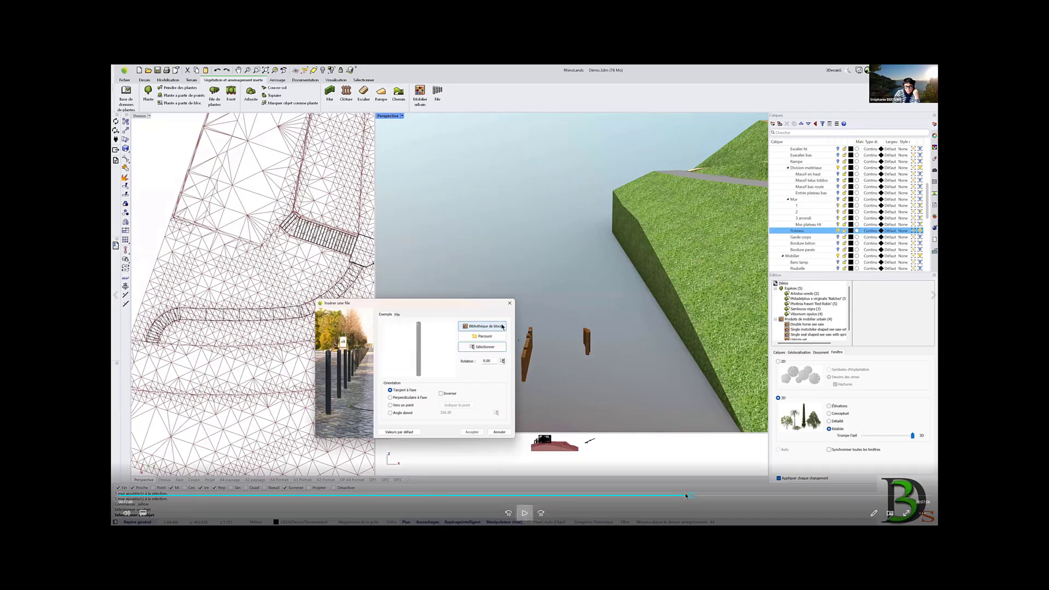
click(525, 514)
drag(692, 495, 666, 496)
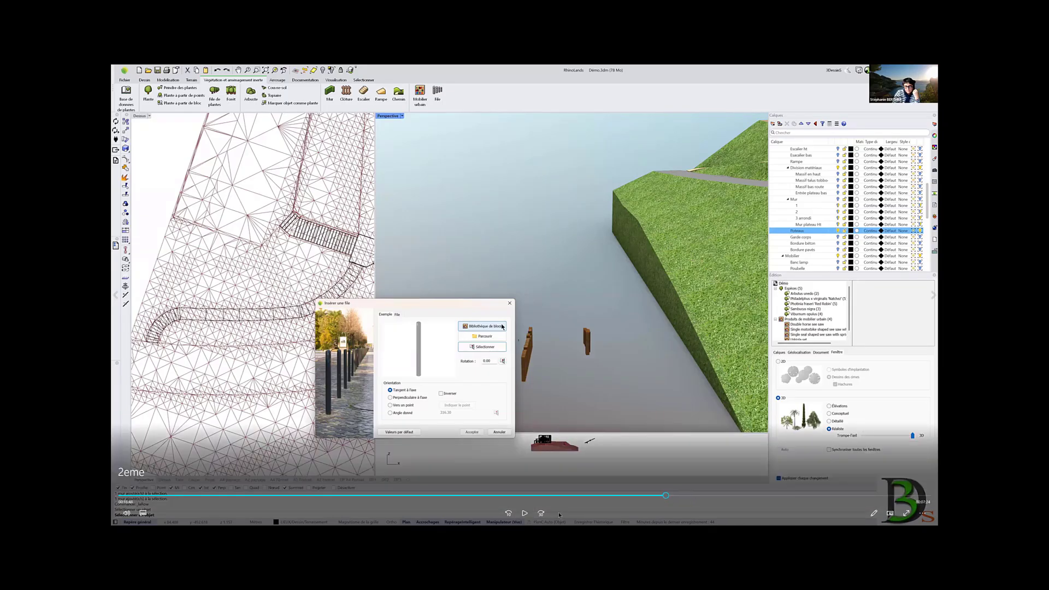
click(524, 513)
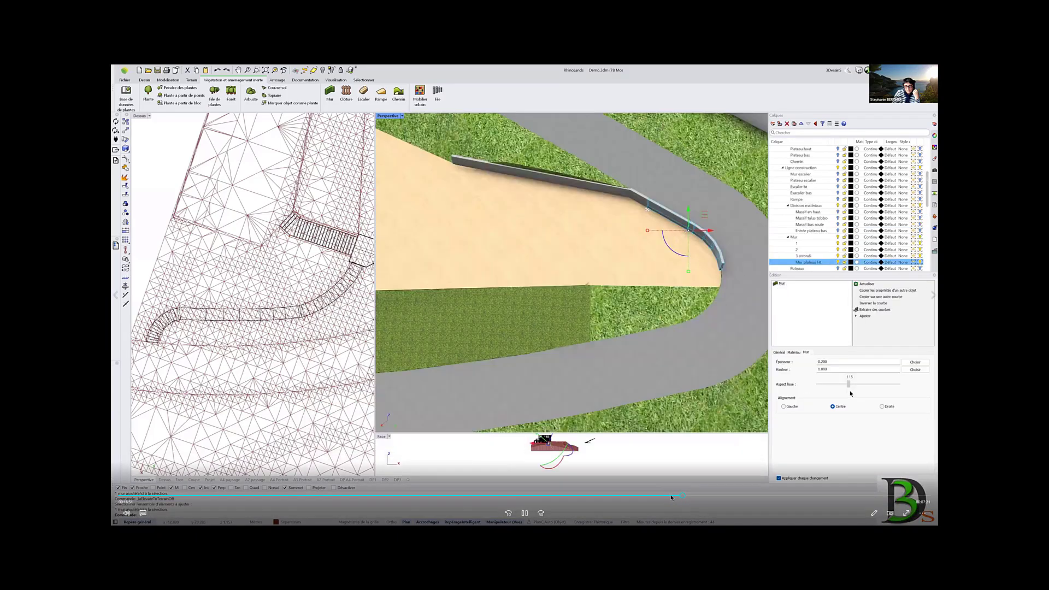
click(669, 498)
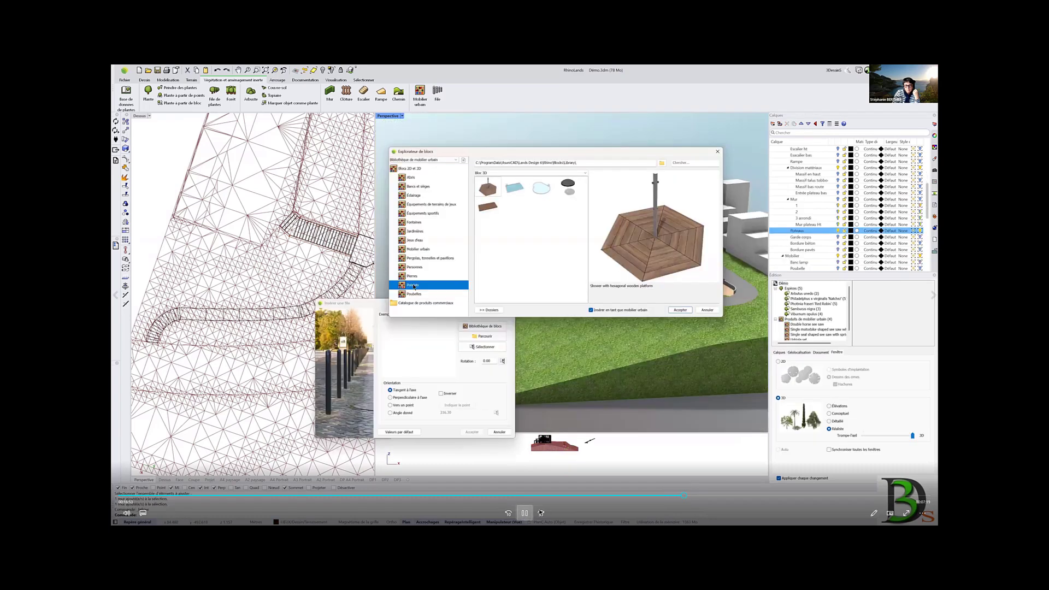
click(525, 514)
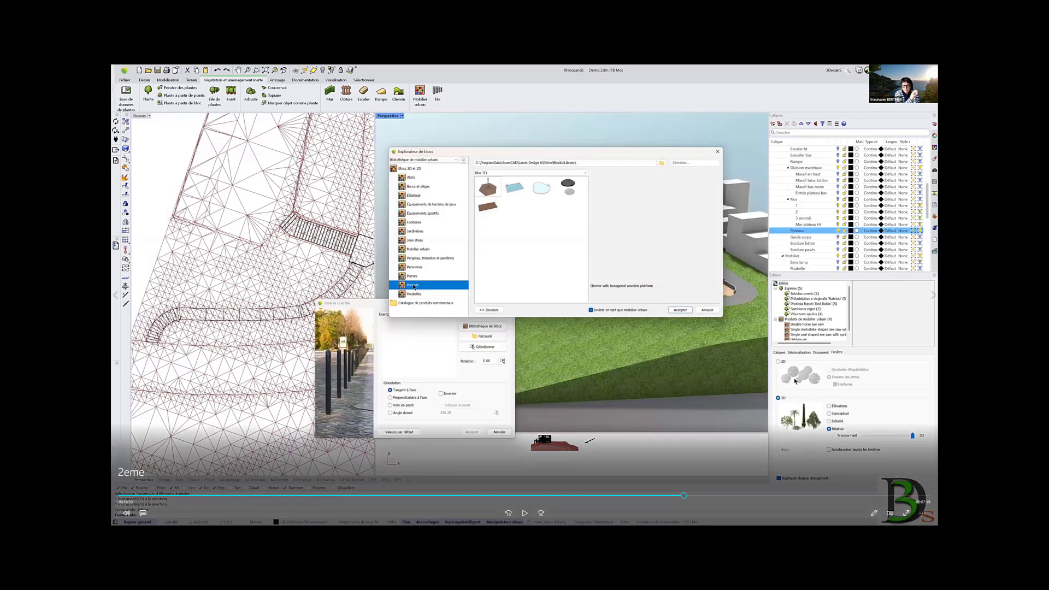
click(527, 514)
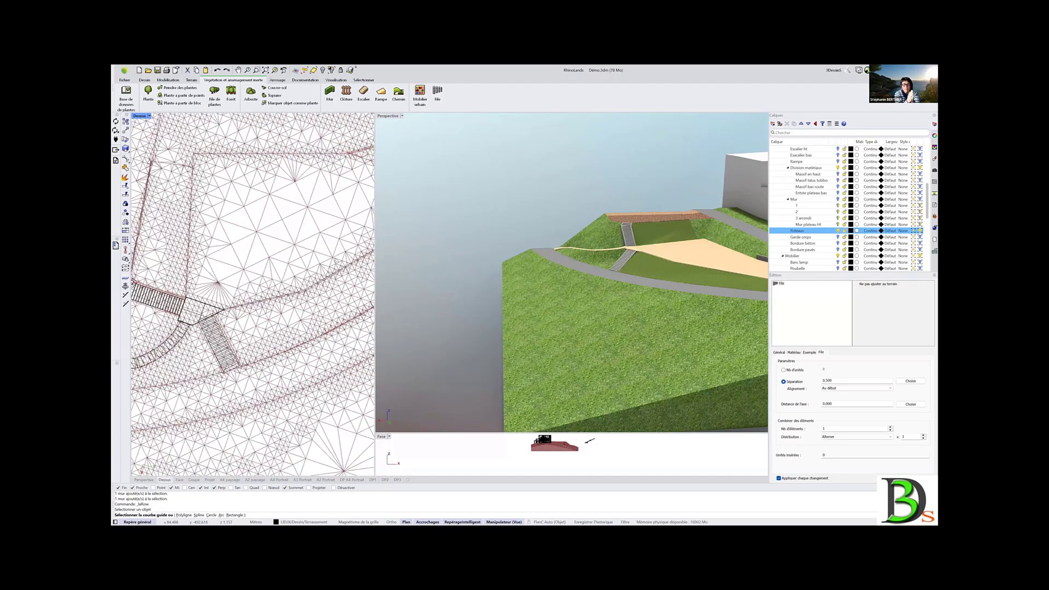
Insert a row of posts along the guide curve on the sandy plateau's lower edge, with a separation of 0.5
click(693, 273)
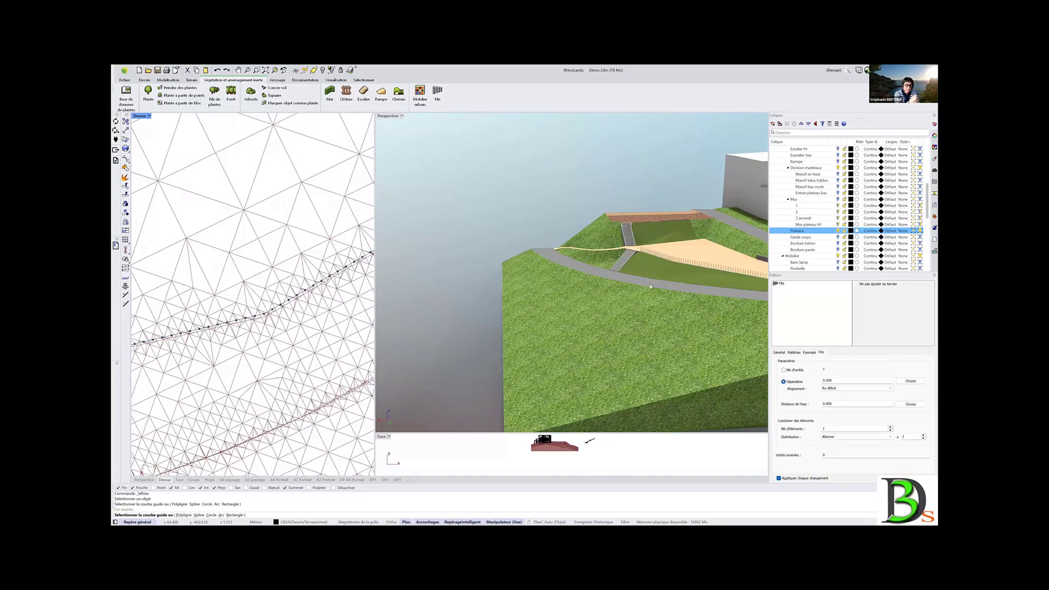
right_drag(697, 272, 618, 275)
scroll(618, 275, up, 4)
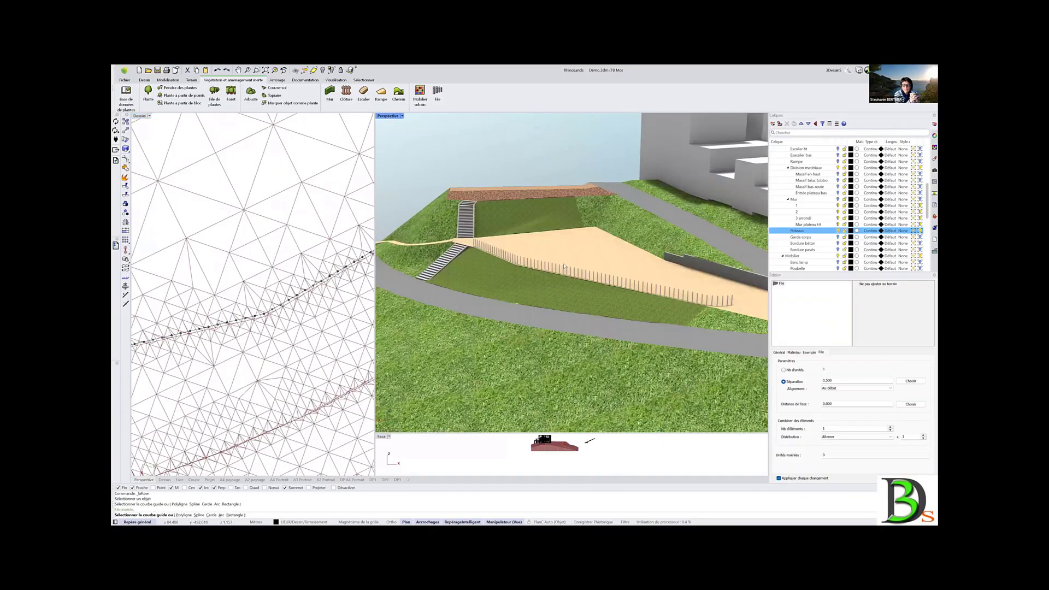
Insert two more post rows along the two guide curve segments at the foot of the upper slope, and end the row command
scroll(336, 303, down, 4)
scroll(339, 306, down, 3)
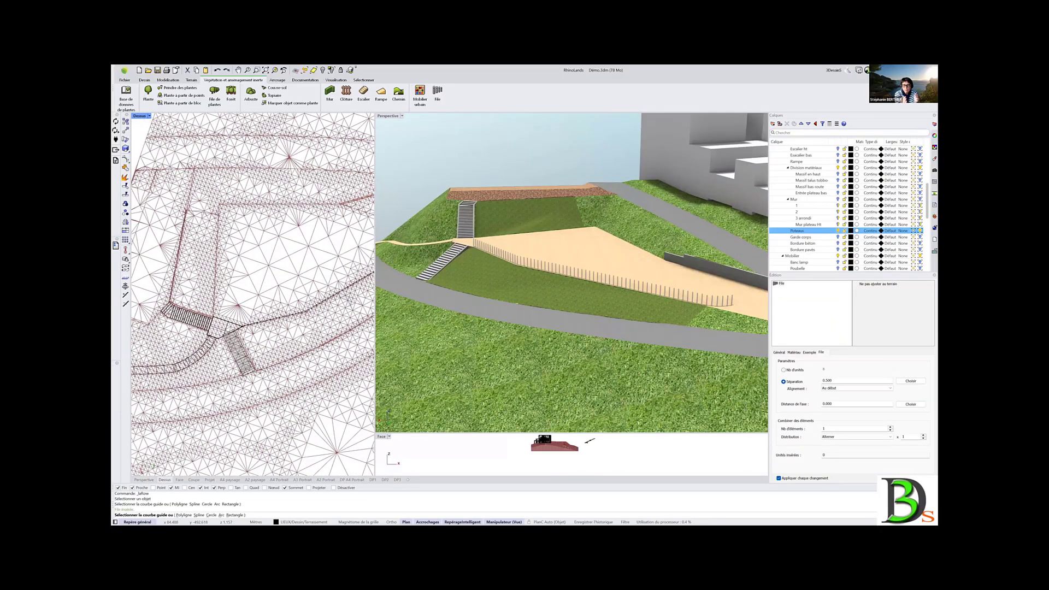
scroll(161, 246, up, 4)
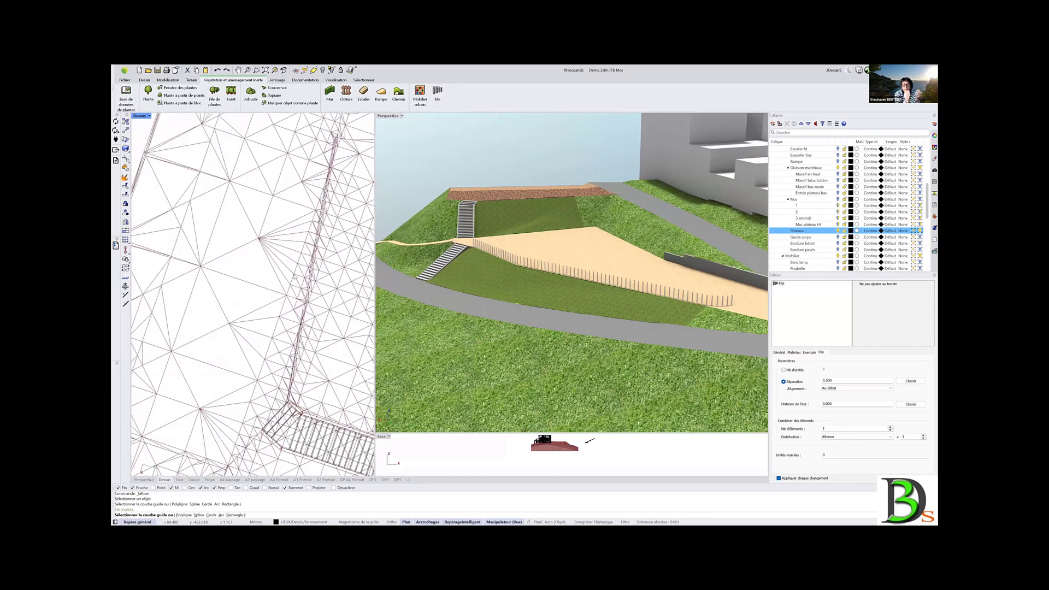
scroll(349, 192, up, 7)
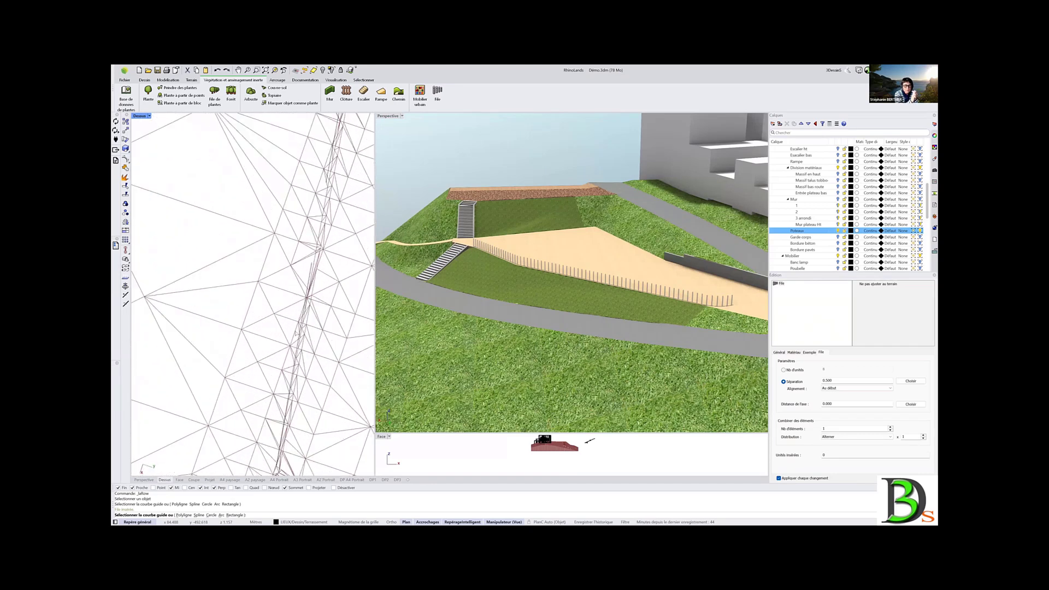
click(312, 270)
click(313, 258)
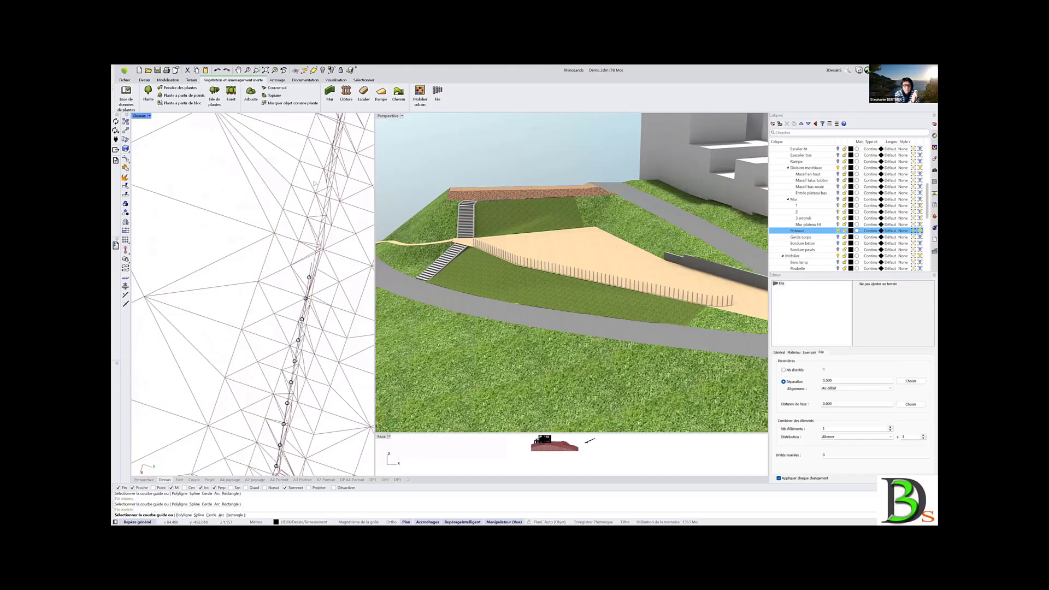
click(328, 174)
scroll(506, 196, up, 4)
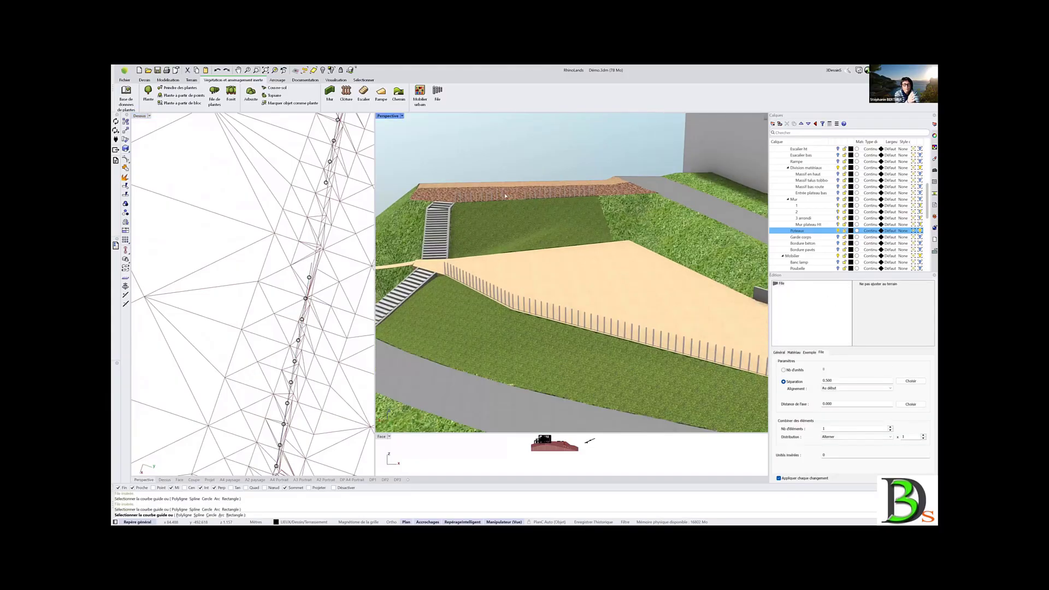
key(Escape)
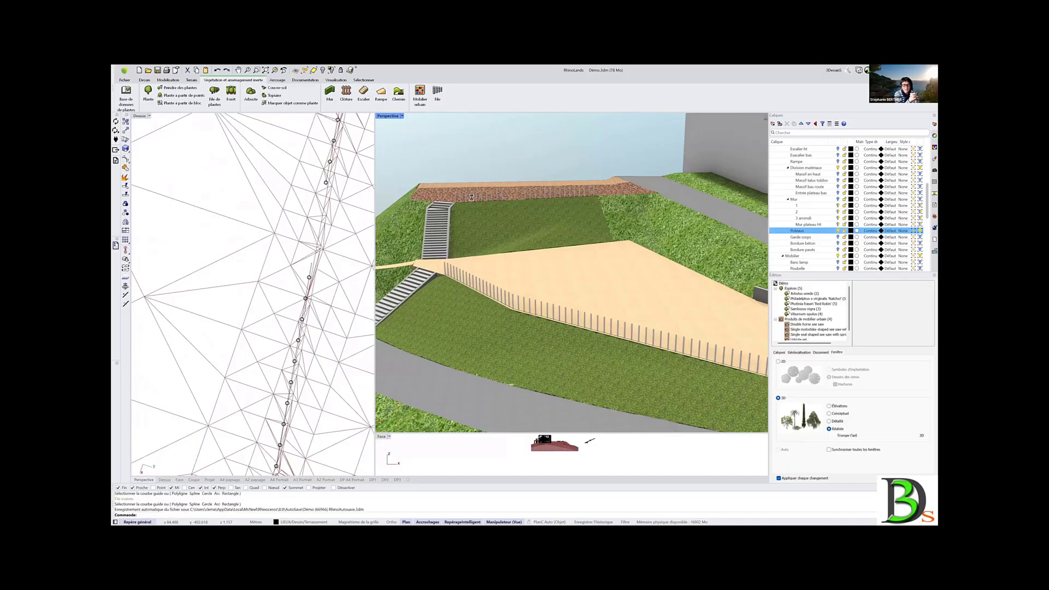
Set the separation of the plateau's post row to 0.15, keeping spacing by separation after trying the unit-count mode
scroll(450, 293, down, 2)
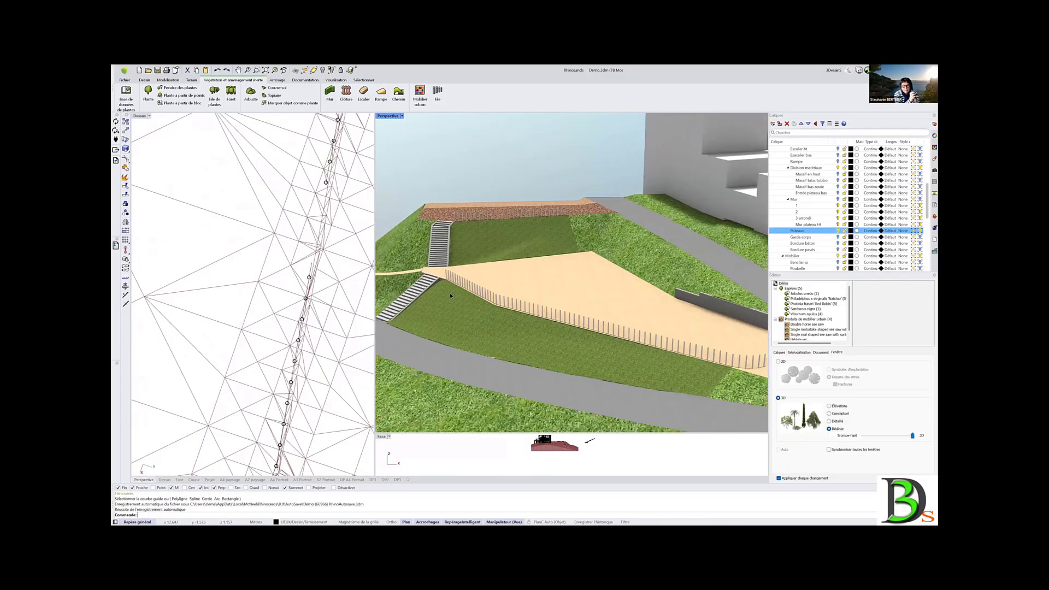
click(536, 310)
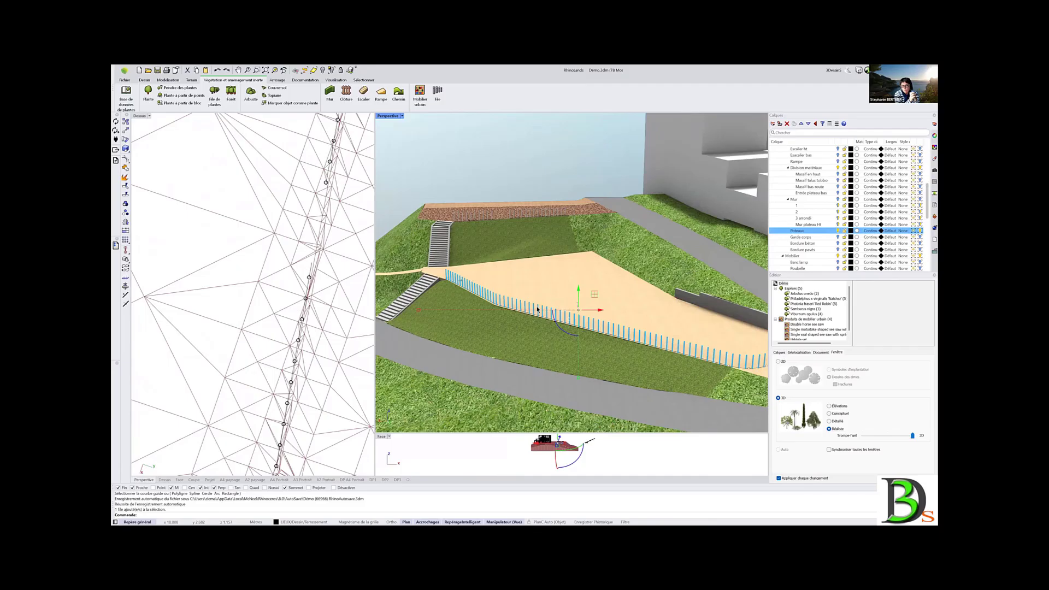
double_click(823, 381)
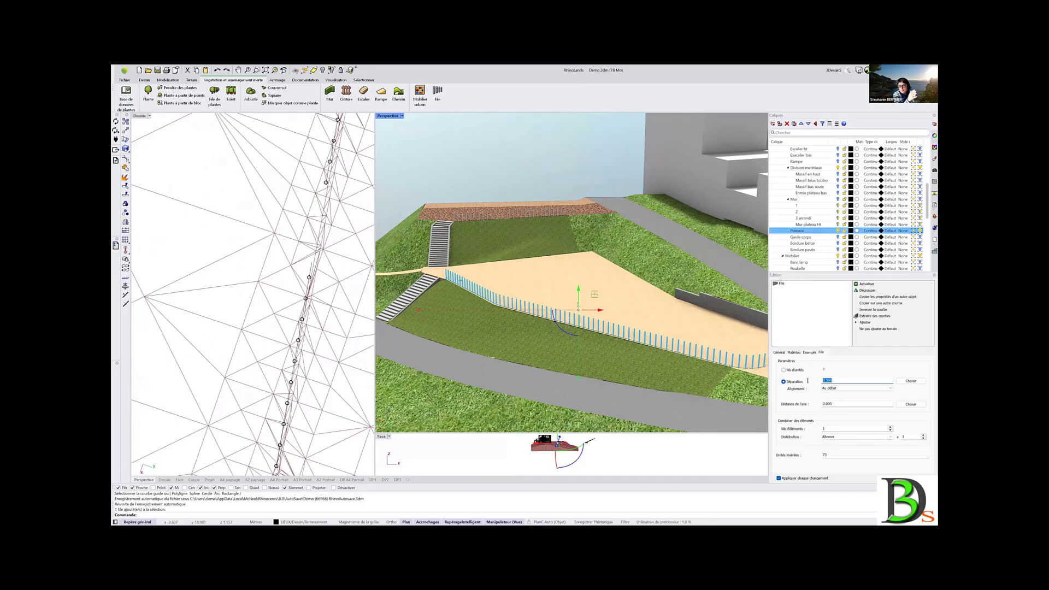
text(0.15)
key(Return)
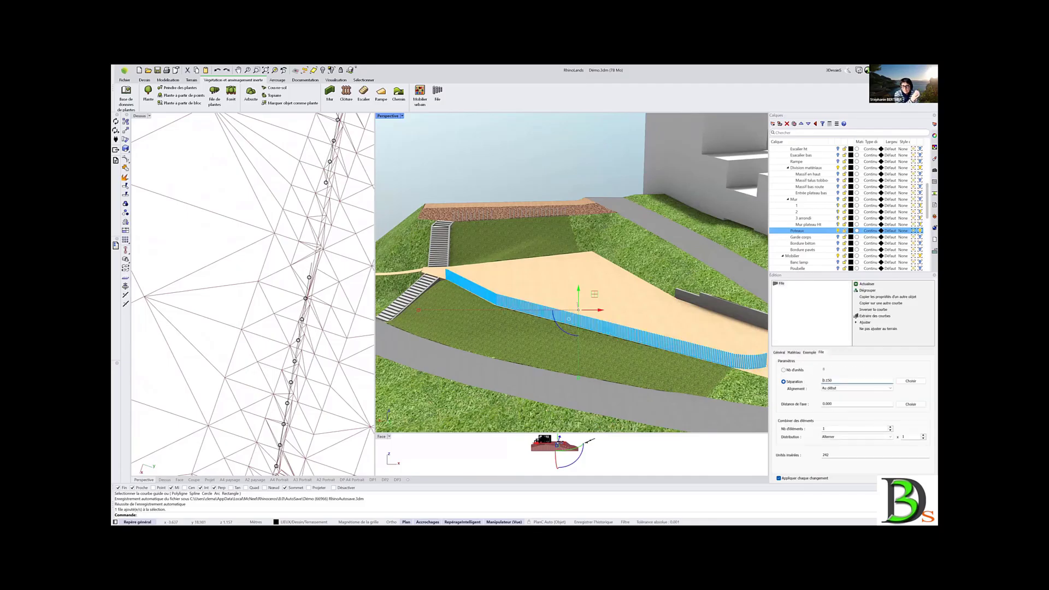
click(784, 370)
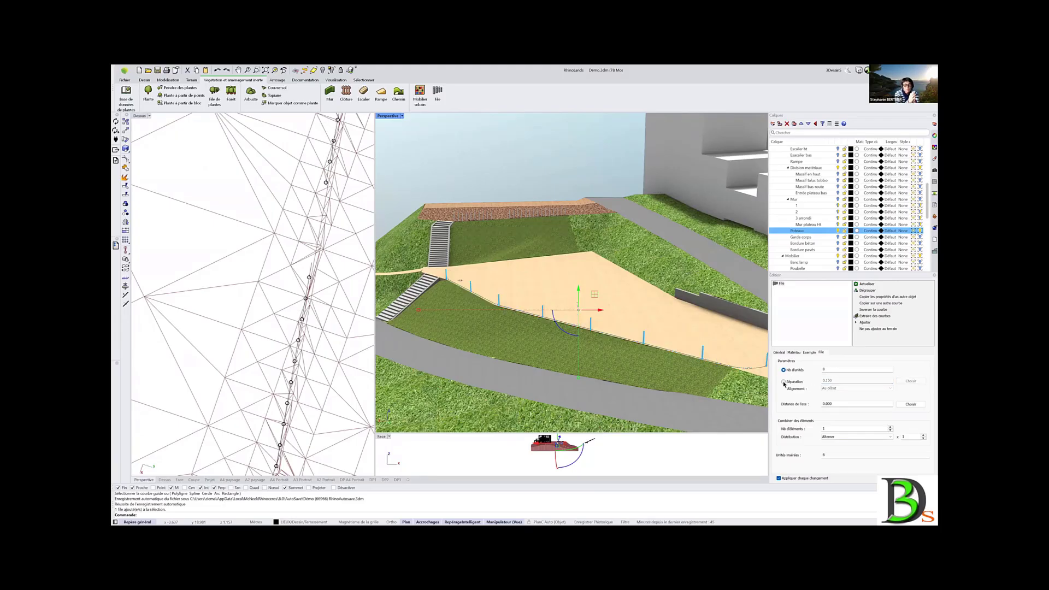
click(784, 382)
Try the Centré alignment on the plateau's post row, and set its alignment to À la fin
click(881, 388)
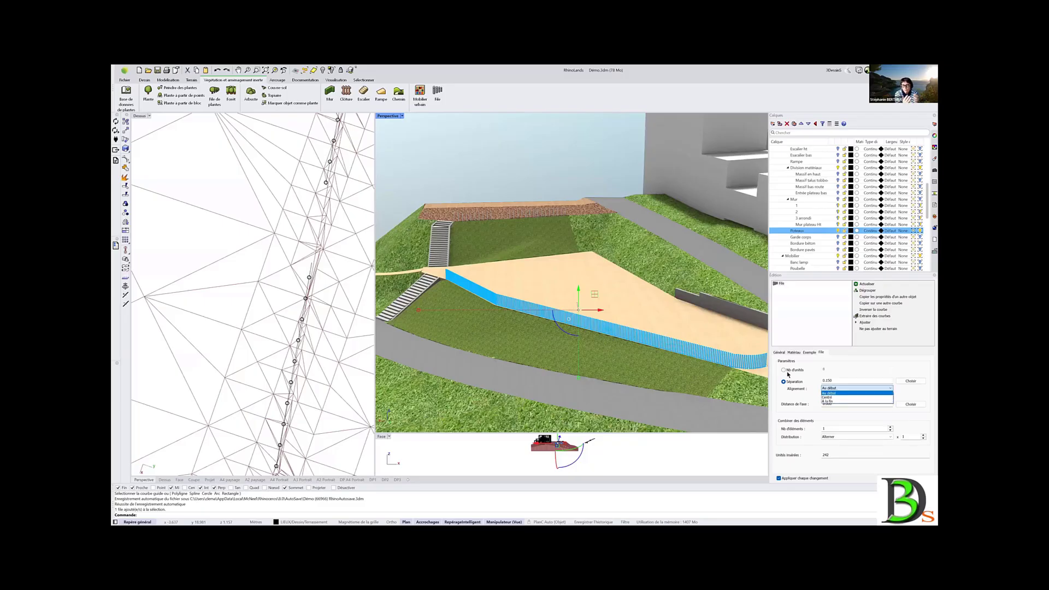
scroll(744, 367, up, 5)
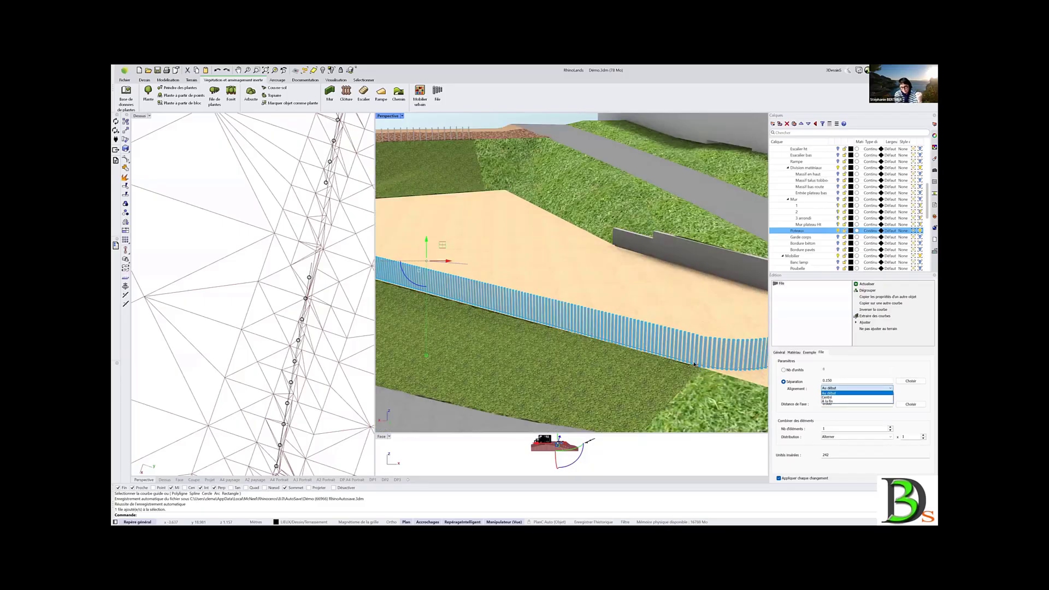
click(691, 342)
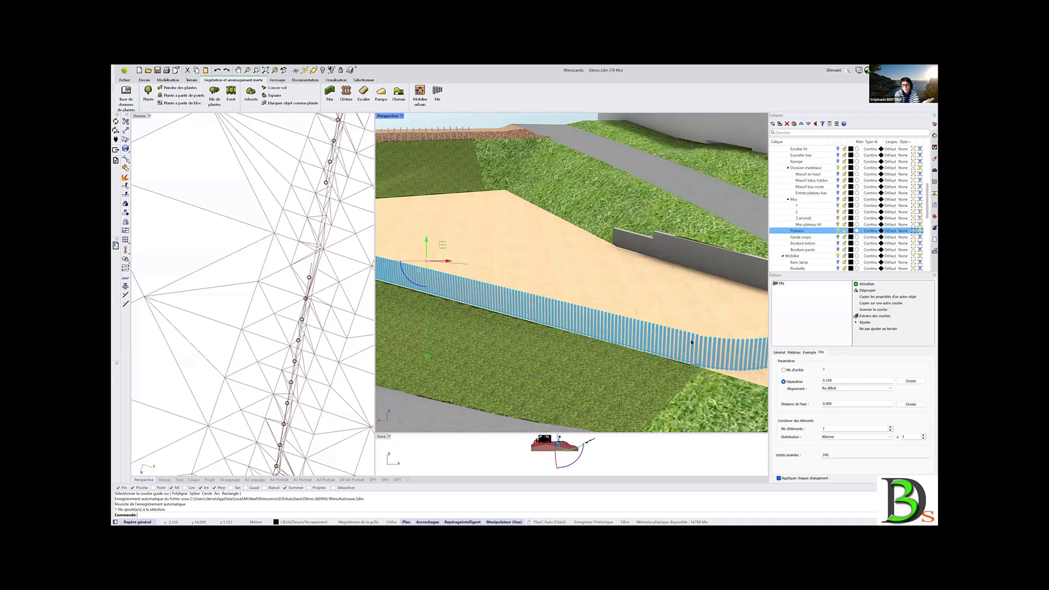
scroll(720, 377, up, 3)
click(838, 389)
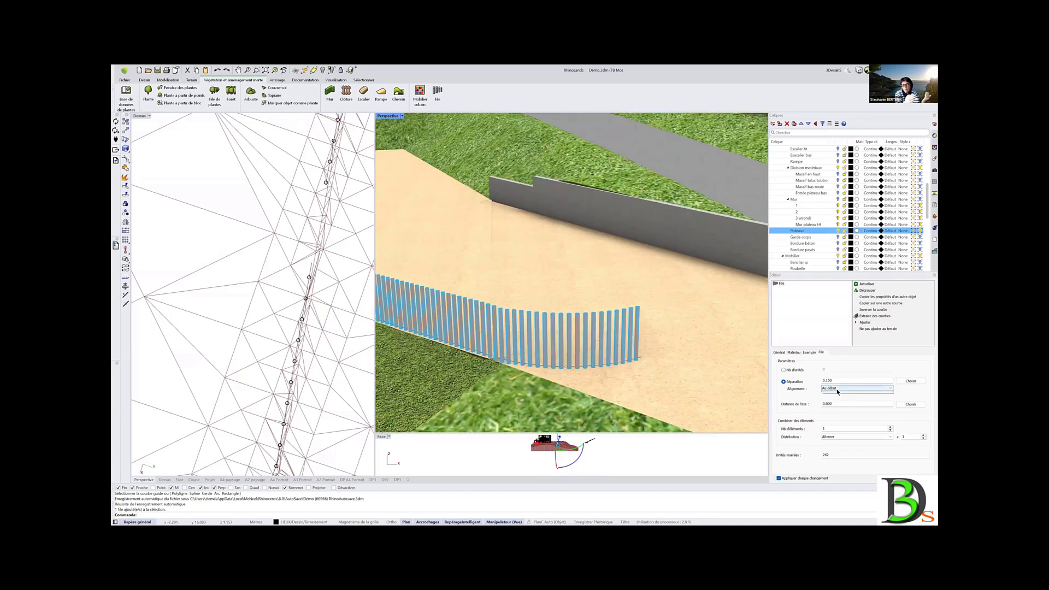
click(839, 397)
click(837, 388)
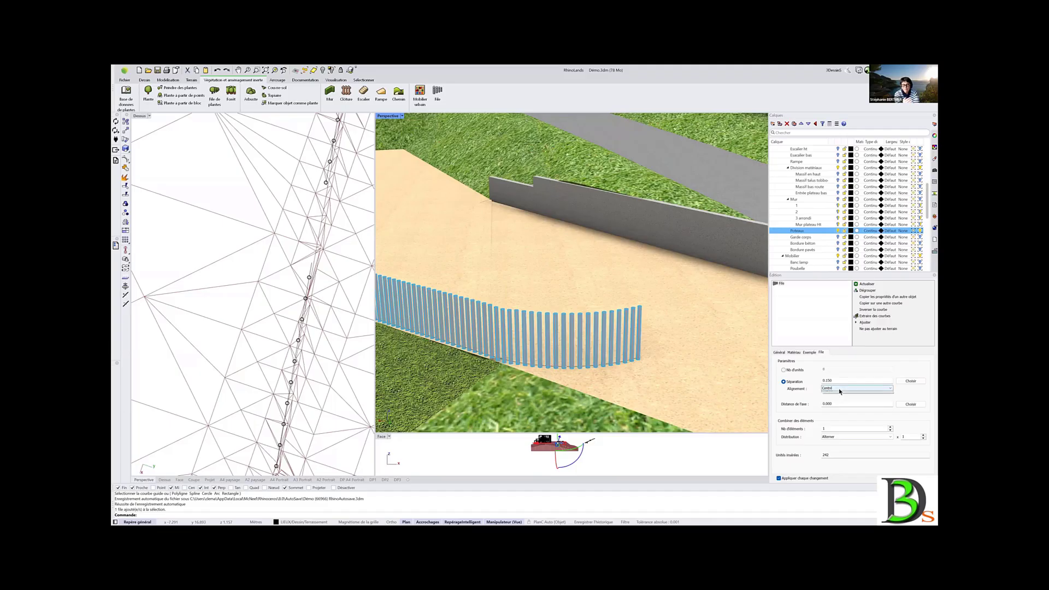
click(839, 400)
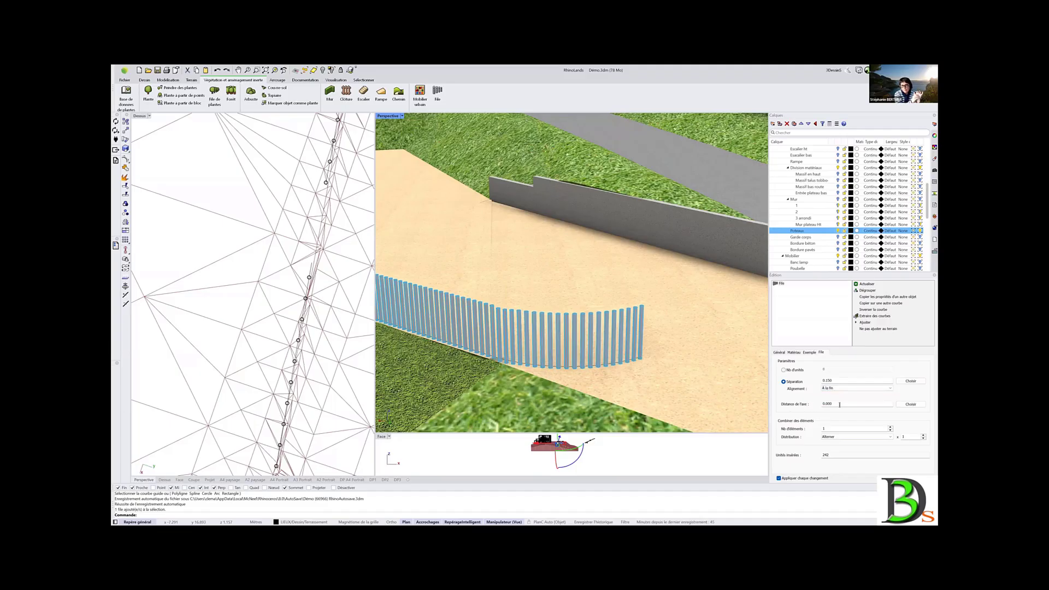
Try a distance of 0.2 between the plateau's post row and its base curve, reset it to 0 and deselect the row
drag(840, 405, 807, 408)
text(0.2)
key(Return)
text(0)
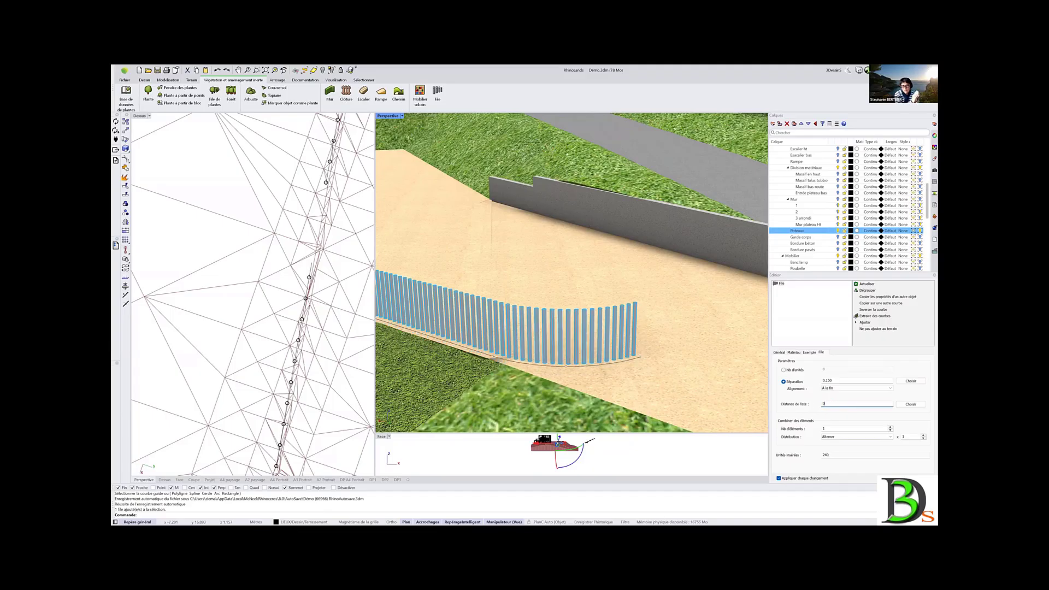
key(Return)
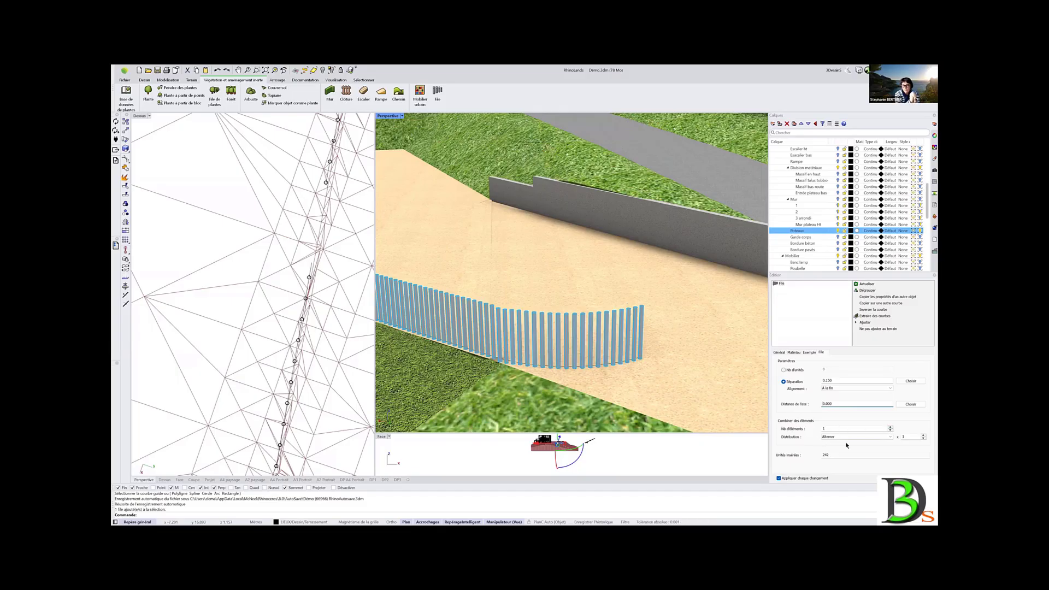
scroll(697, 395, down, 10)
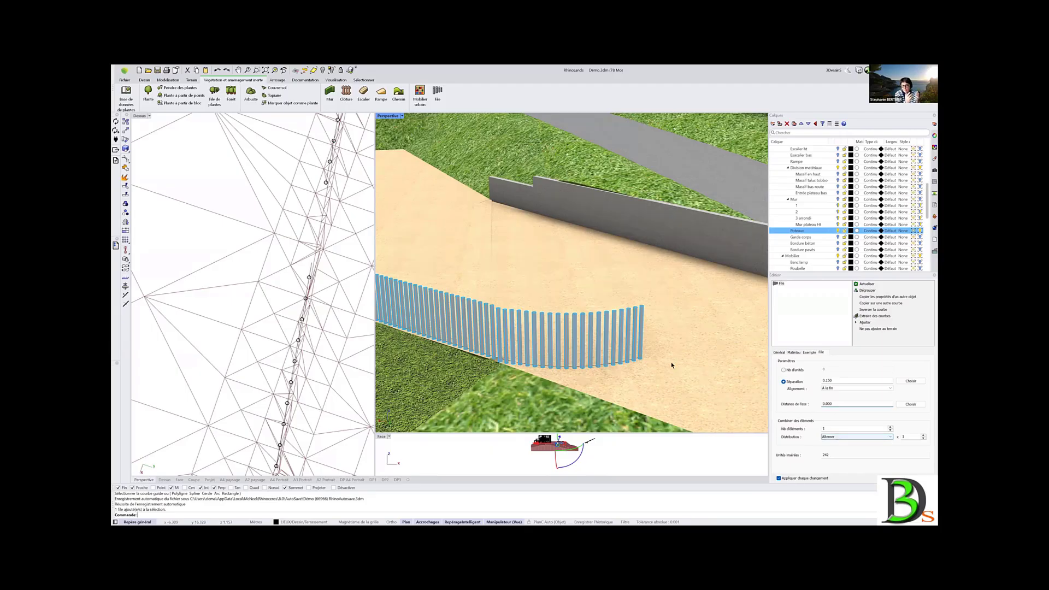
key(Escape)
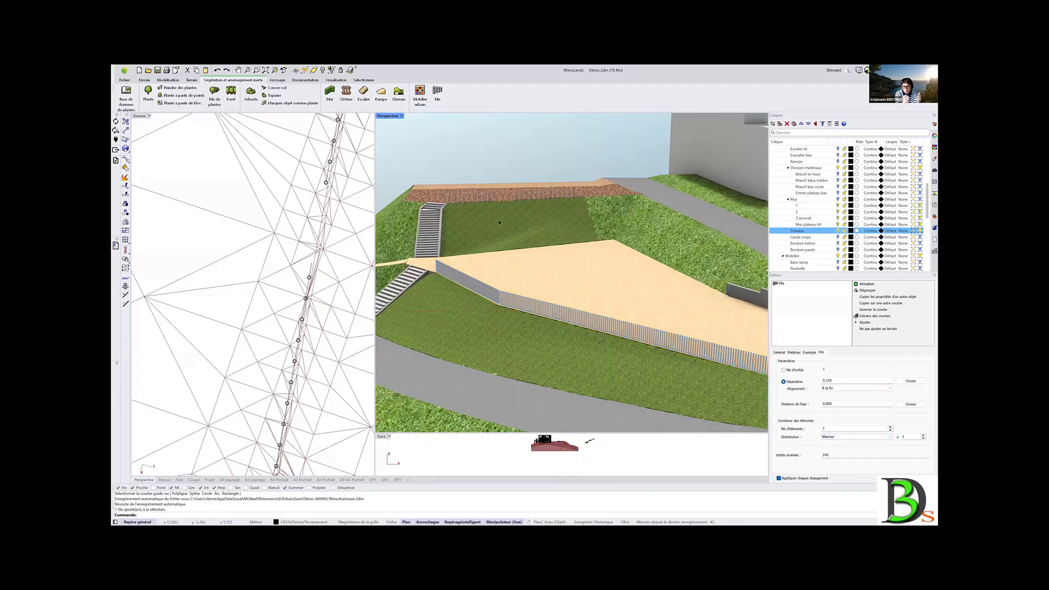
Copy the properties of the plateau's post row onto both post rows at the foot of the upper slope
click(474, 281)
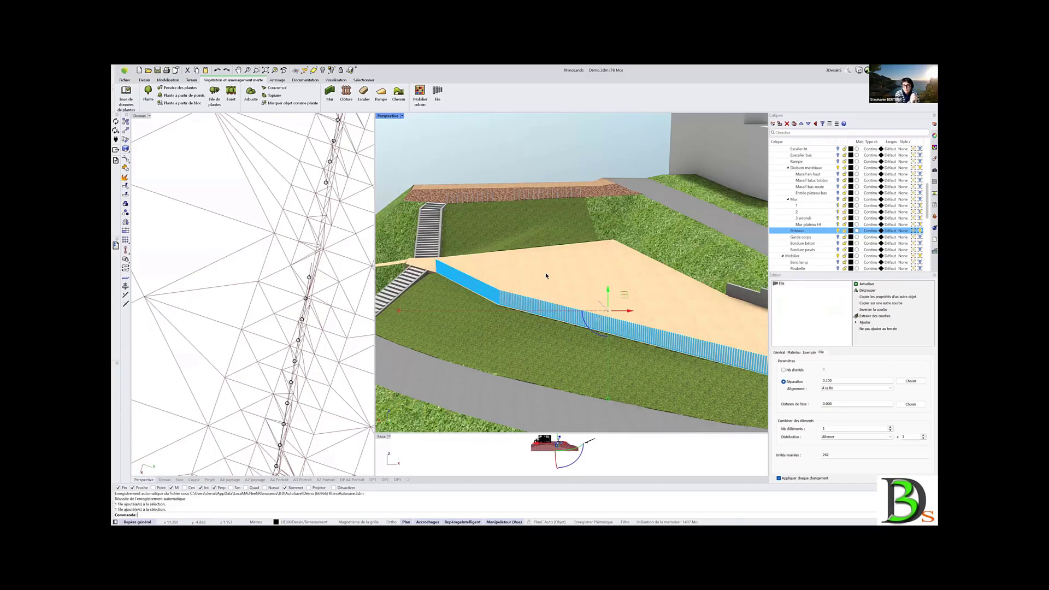
click(873, 305)
click(500, 195)
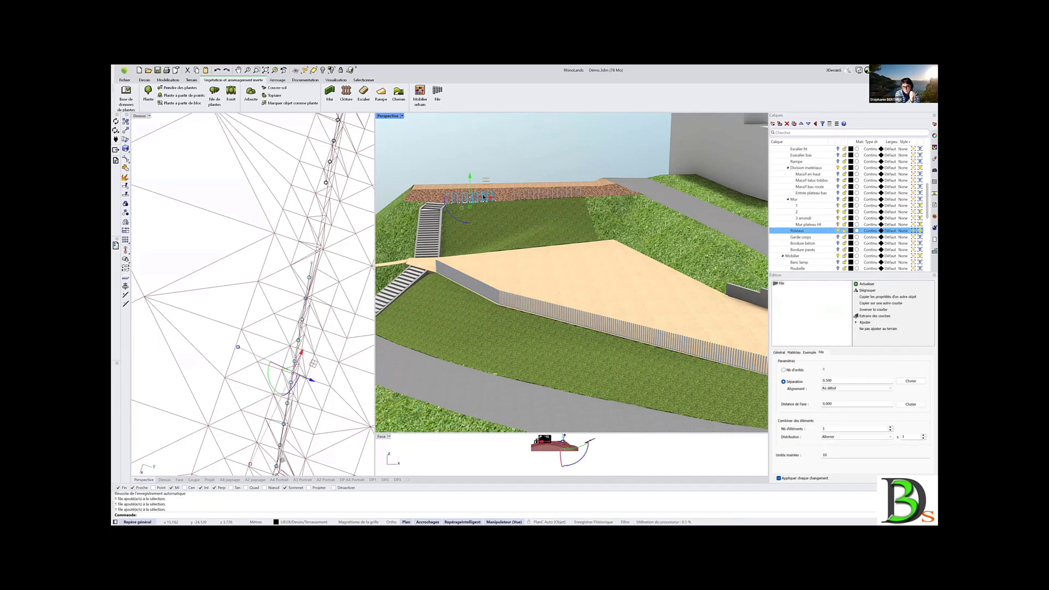
click(522, 197)
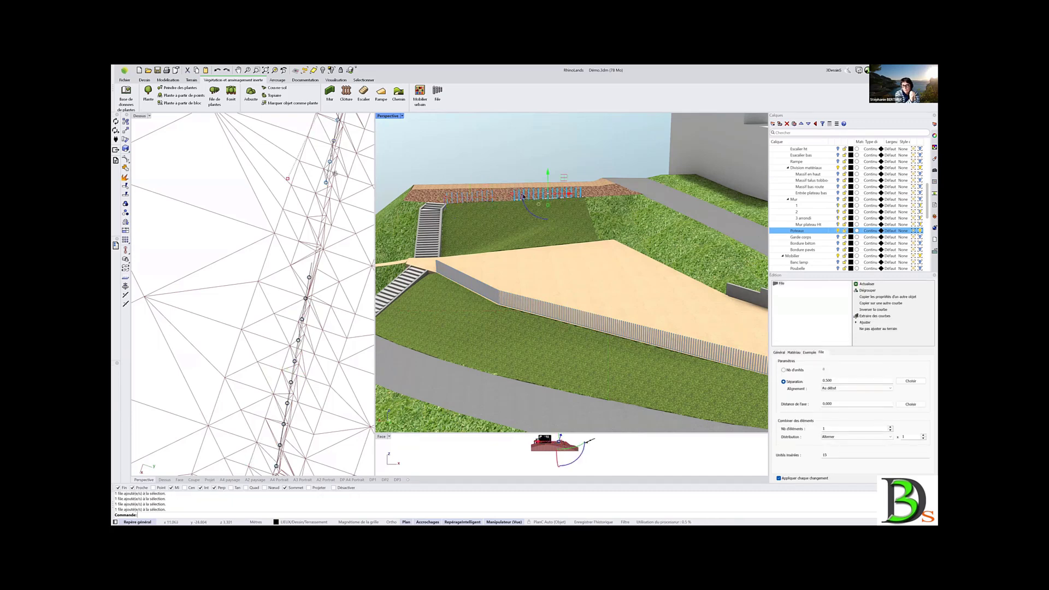
shift+click(487, 197)
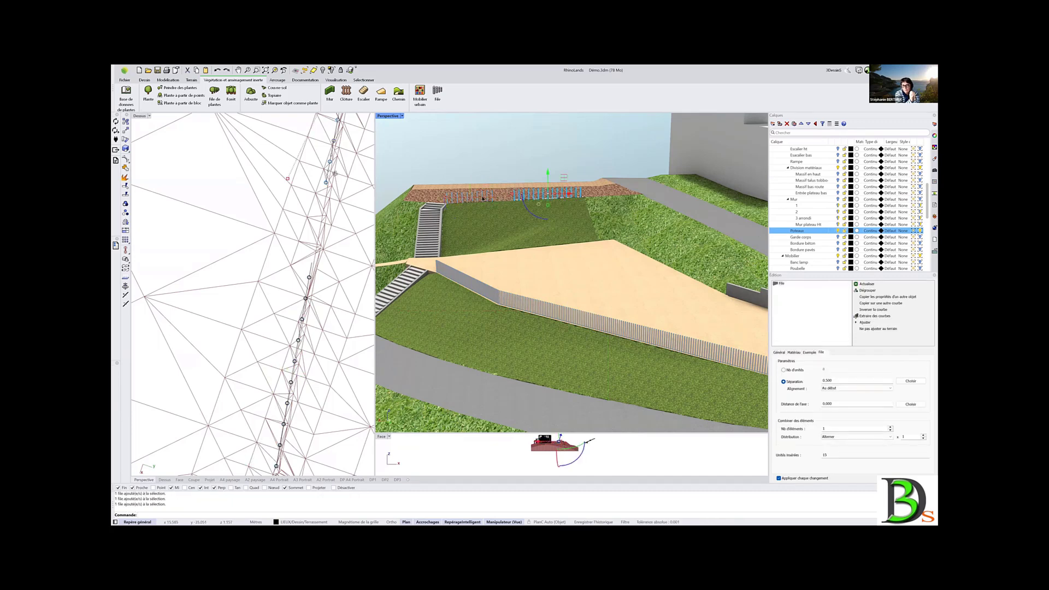
click(878, 297)
click(524, 295)
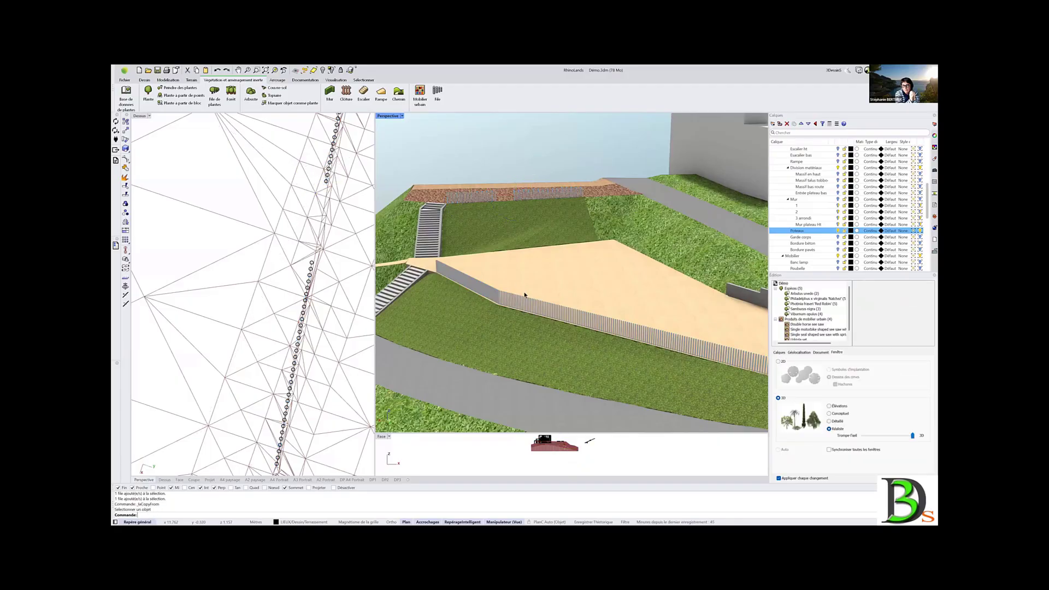
Make the Garde corps layer the current layer
right_drag(525, 295, 634, 314)
click(839, 239)
scroll(479, 244, up, 10)
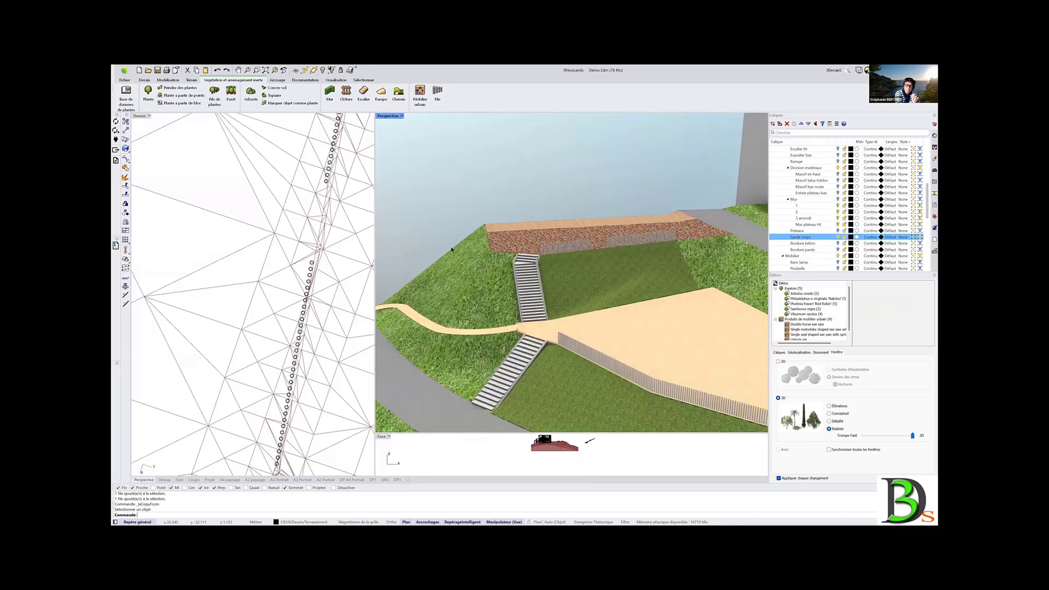
right_drag(456, 252, 460, 281)
scroll(460, 281, up, 1)
scroll(324, 342, down, 8)
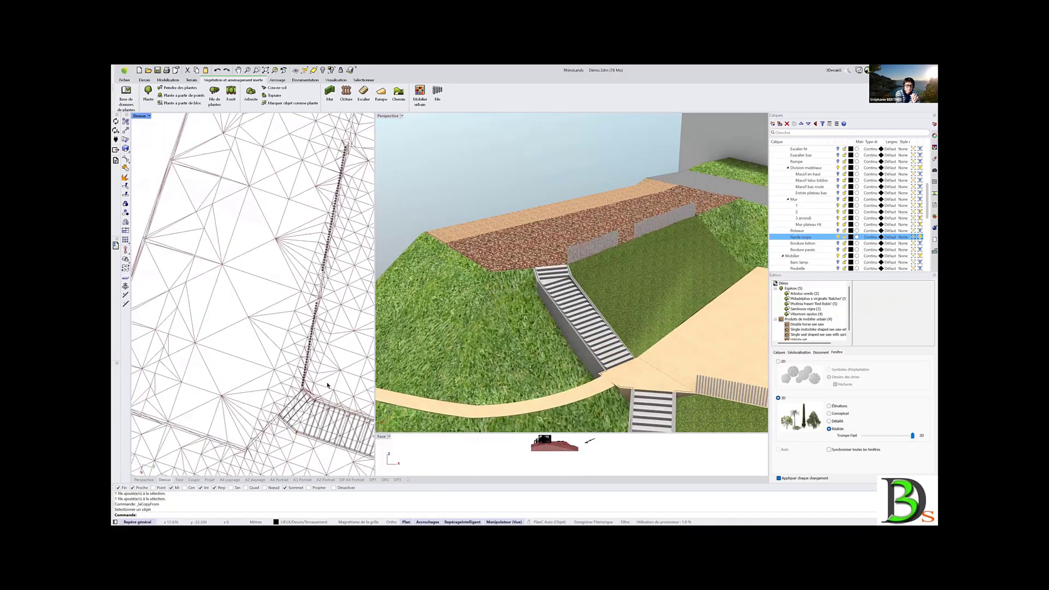
Insert a fence with the offered Clôture settings, using the curve along the outer edge of the upper stairs as guide
right_drag(325, 382, 285, 337)
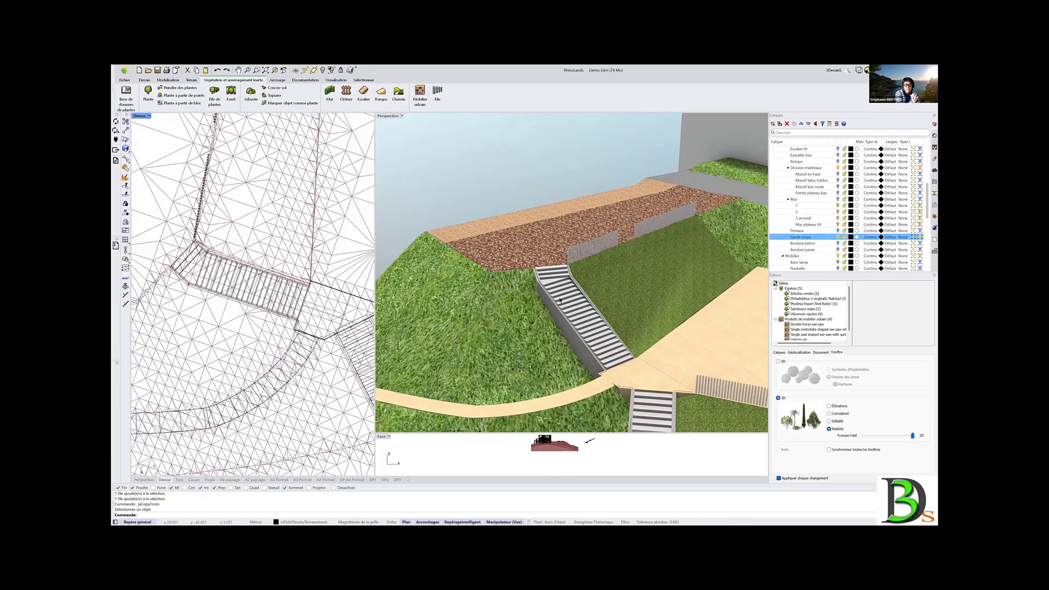
scroll(226, 304, down, 2)
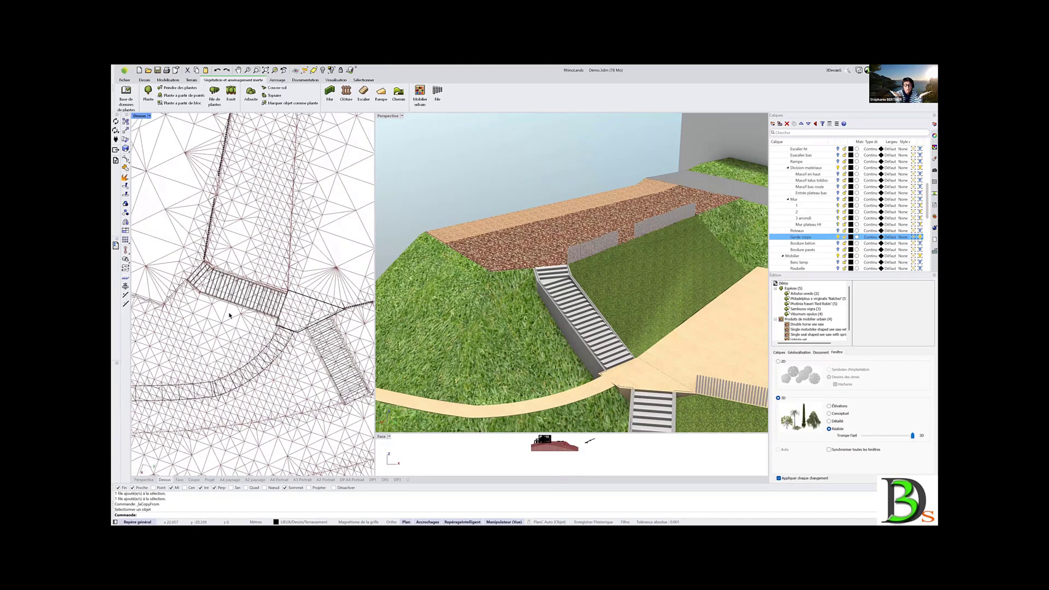
click(348, 93)
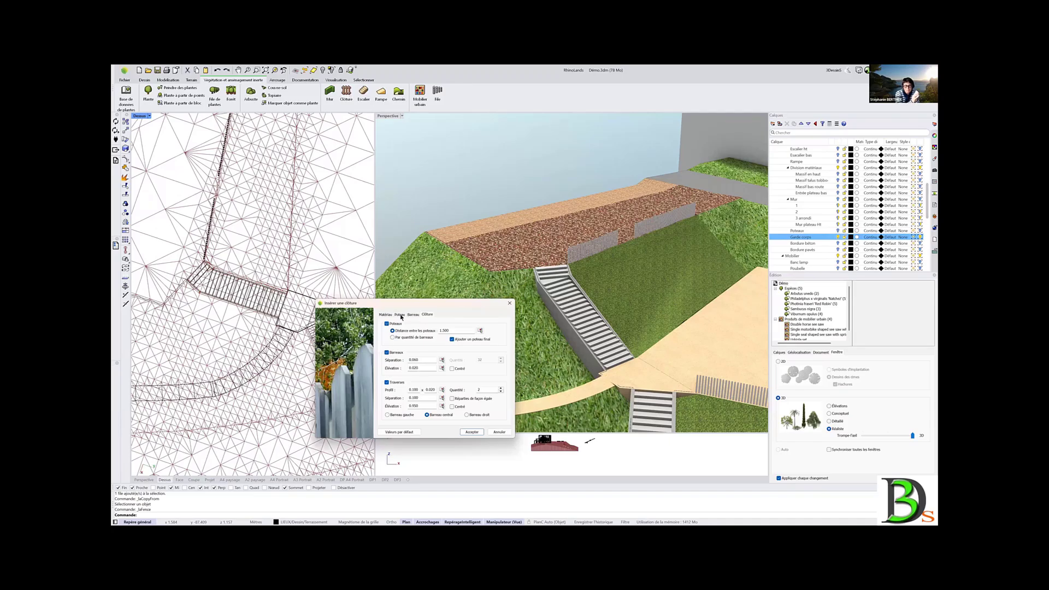
click(386, 314)
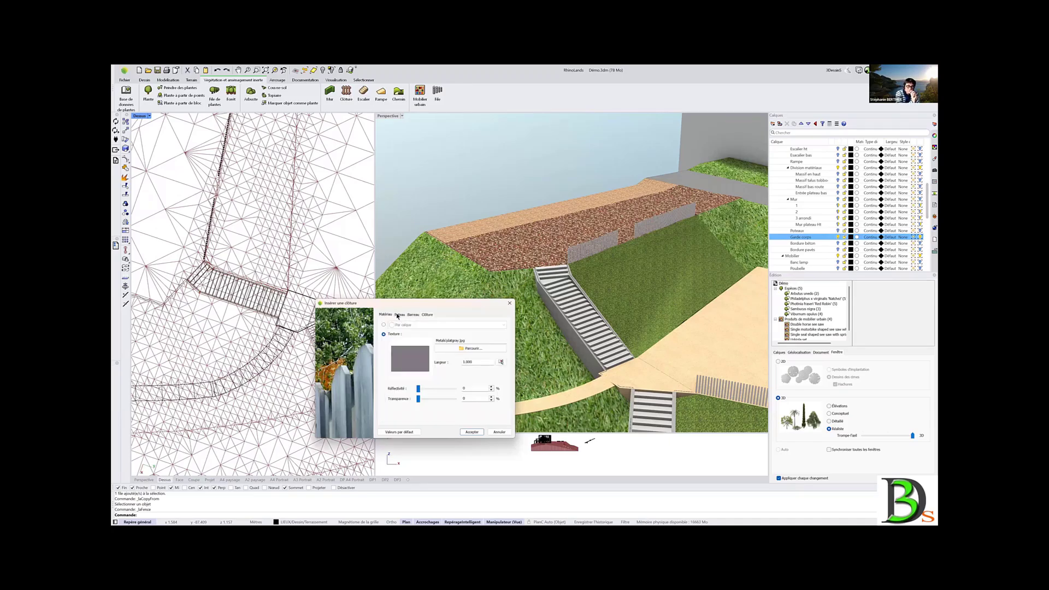
click(398, 315)
click(414, 315)
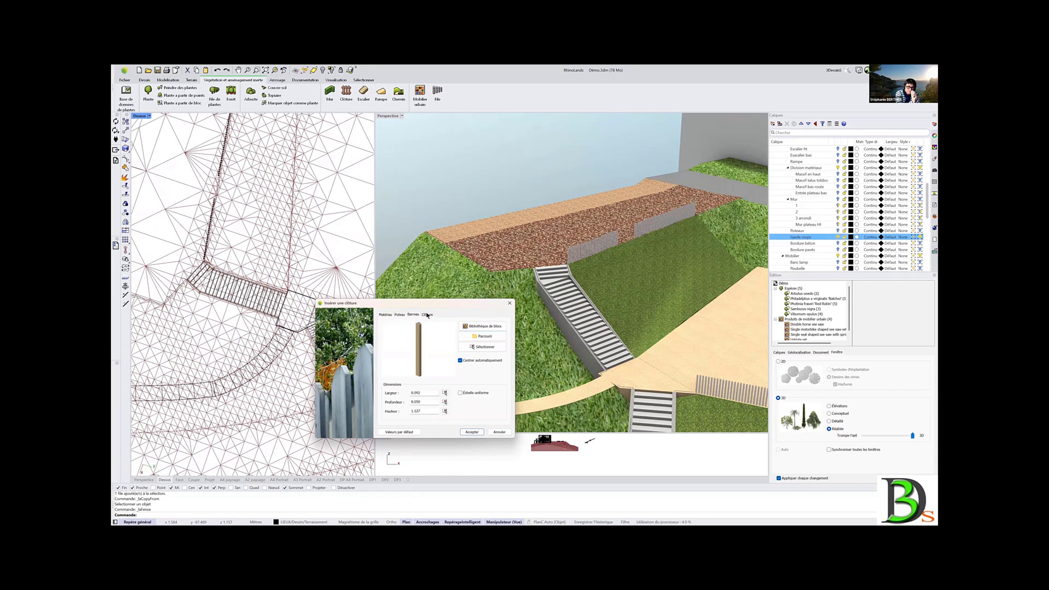
click(427, 315)
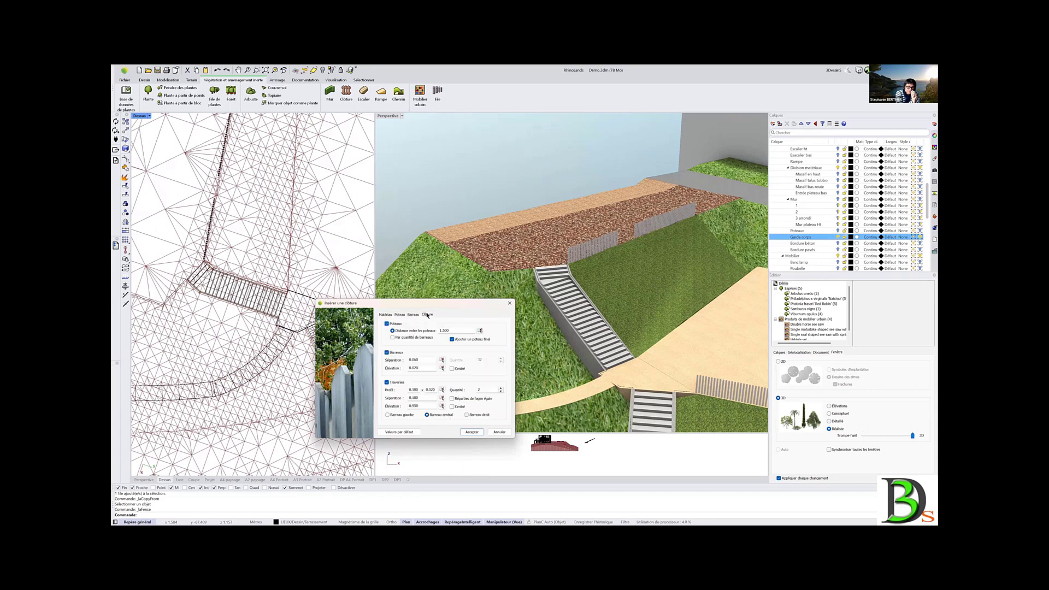
click(473, 433)
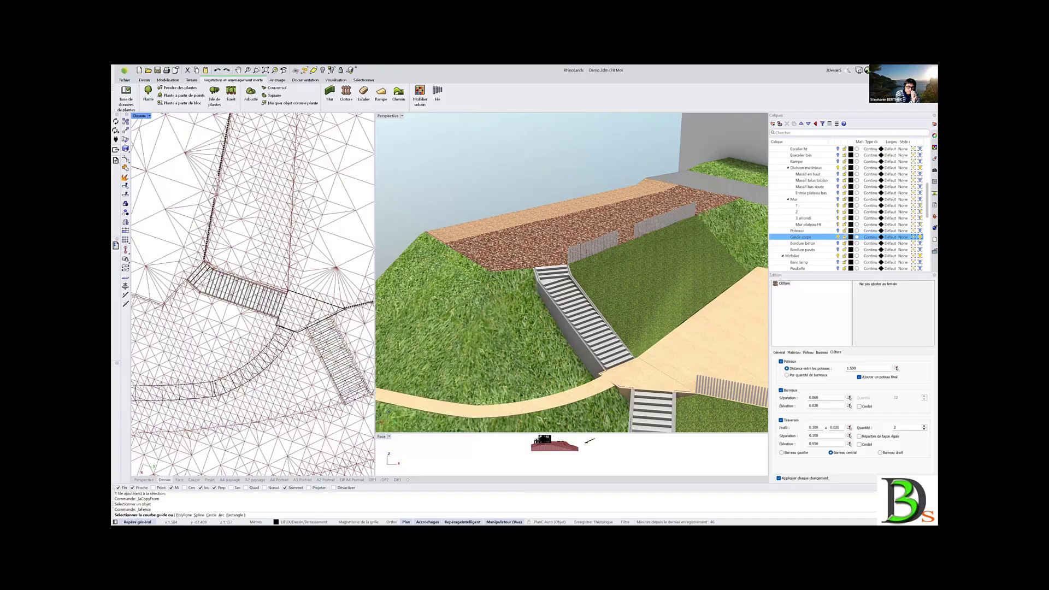
click(170, 296)
right_drag(499, 257, 501, 309)
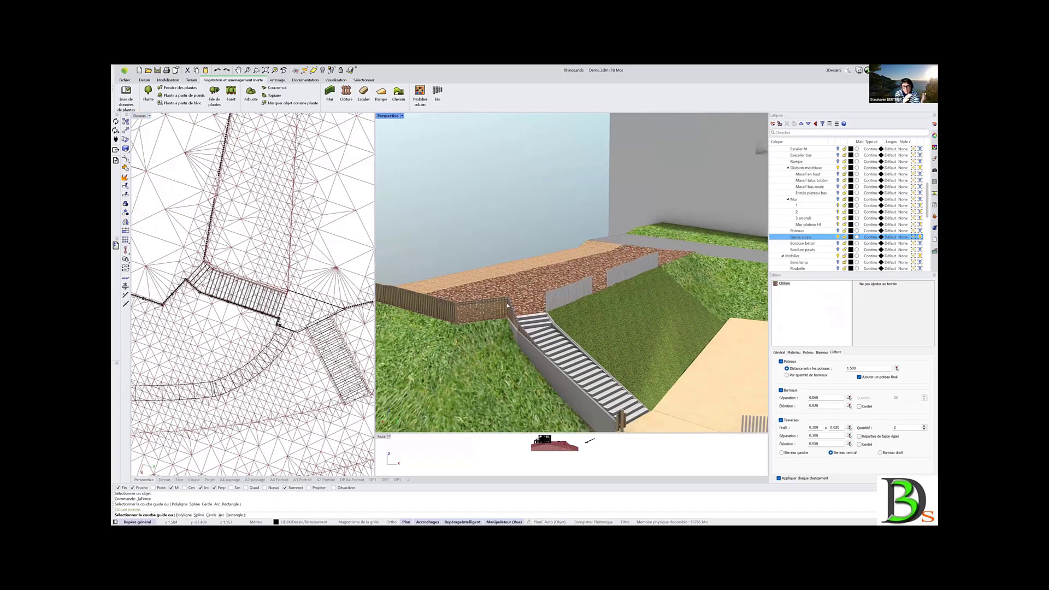
Turn off the terrain adjustment of the fence beside the upper stairs and deselect it
click(483, 306)
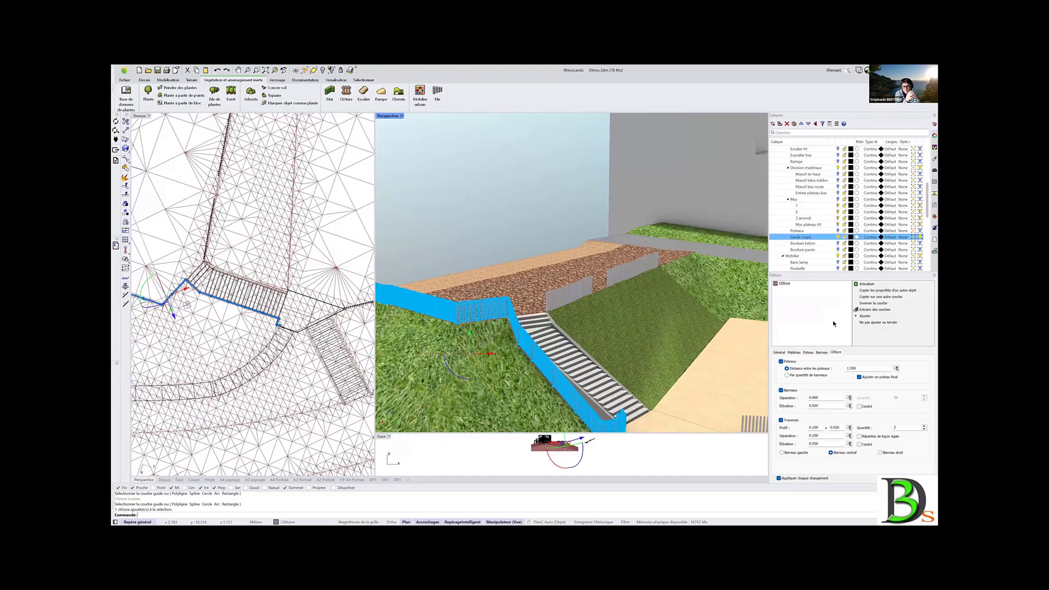
click(878, 322)
mouse_move(576, 384)
right_down()
mouse_move(587, 328)
mouse_move(544, 351)
mouse_move(596, 344)
mouse_move(505, 332)
right_up()
key(Escape)
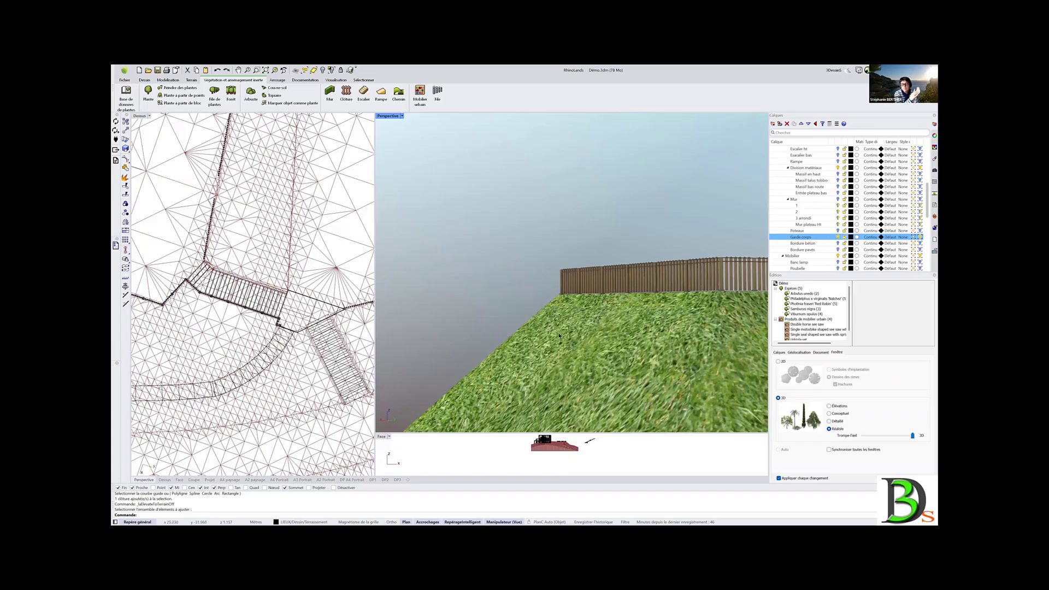
Try a distance of 2 between the posts of the fence beside the upper stairs
right_drag(659, 332, 584, 331)
click(577, 284)
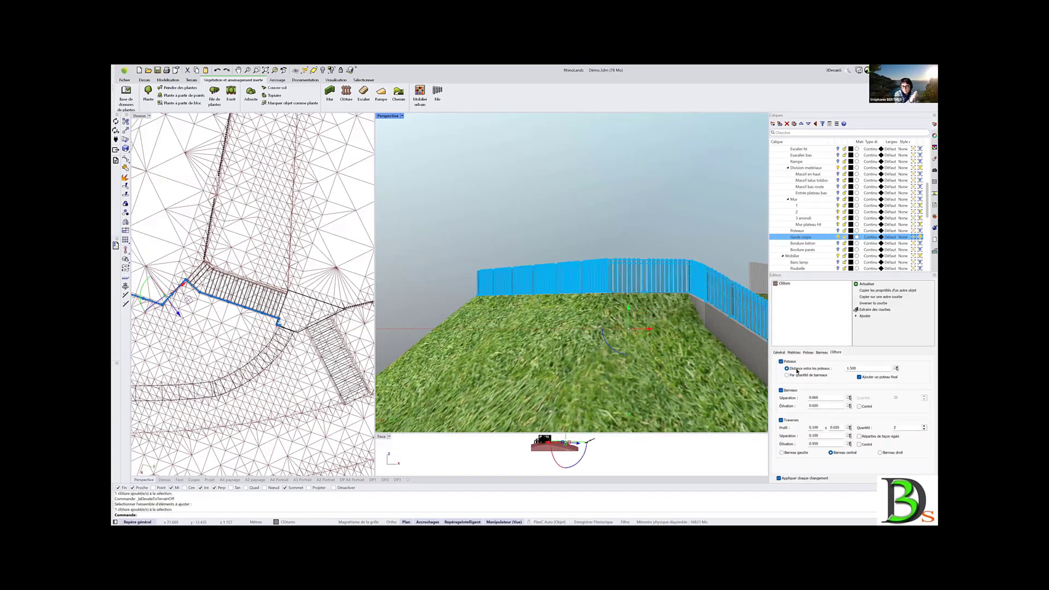
double_click(846, 369)
text(2)
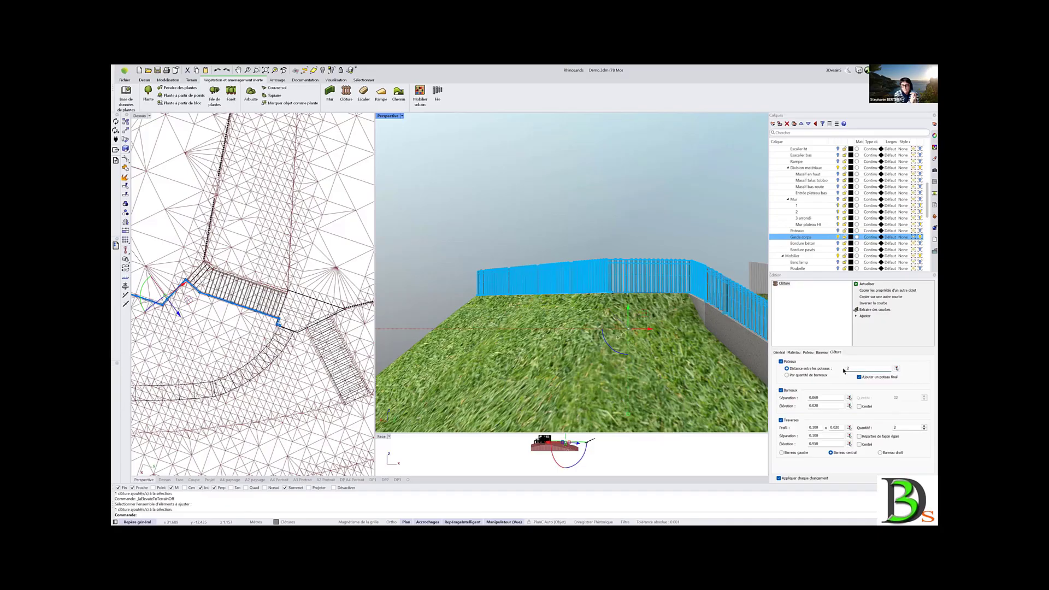
right_drag(618, 298, 540, 191)
key(Escape)
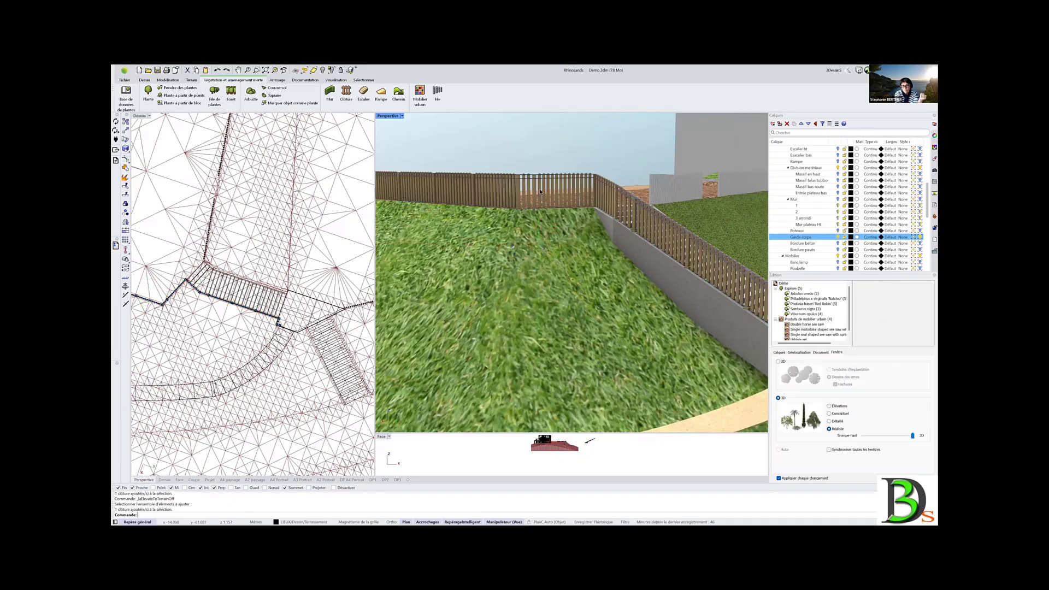
Set the distance between the fence's posts to 1.5, and switch its final post off and on again
click(540, 191)
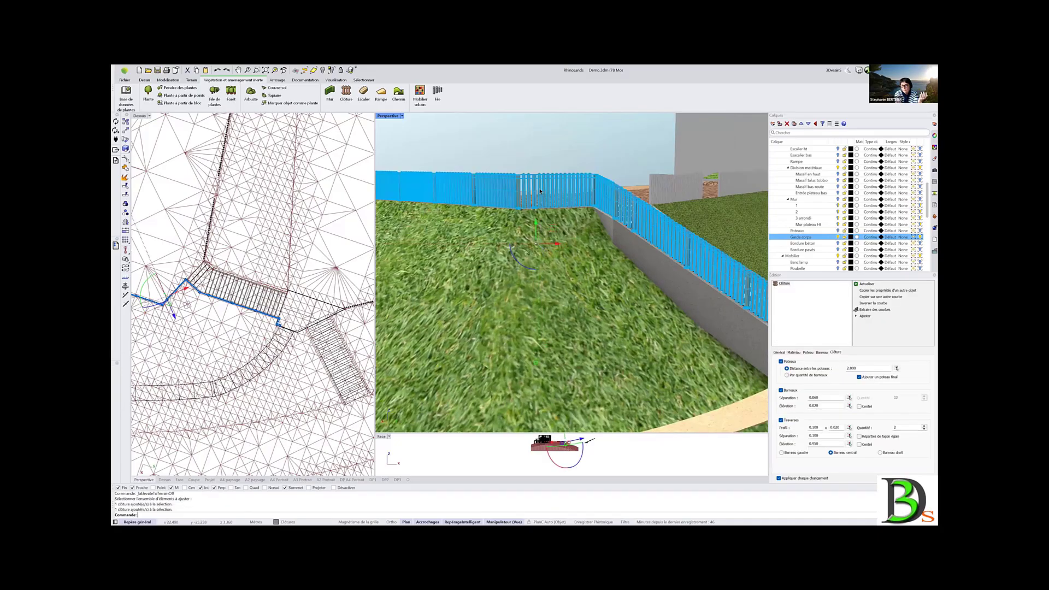
double_click(869, 368)
text(1.5)
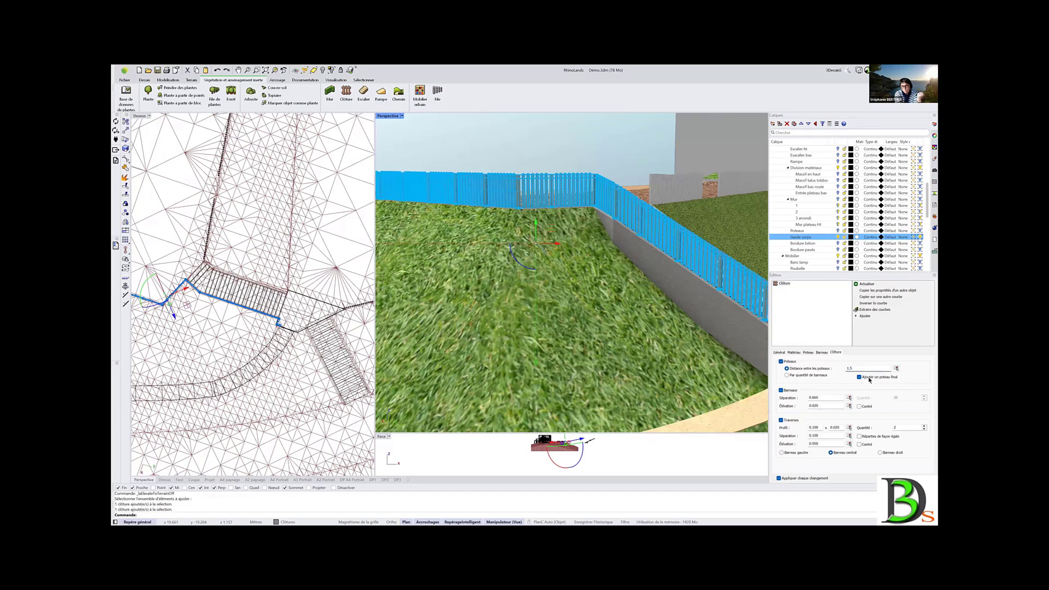
click(860, 377)
click(860, 377)
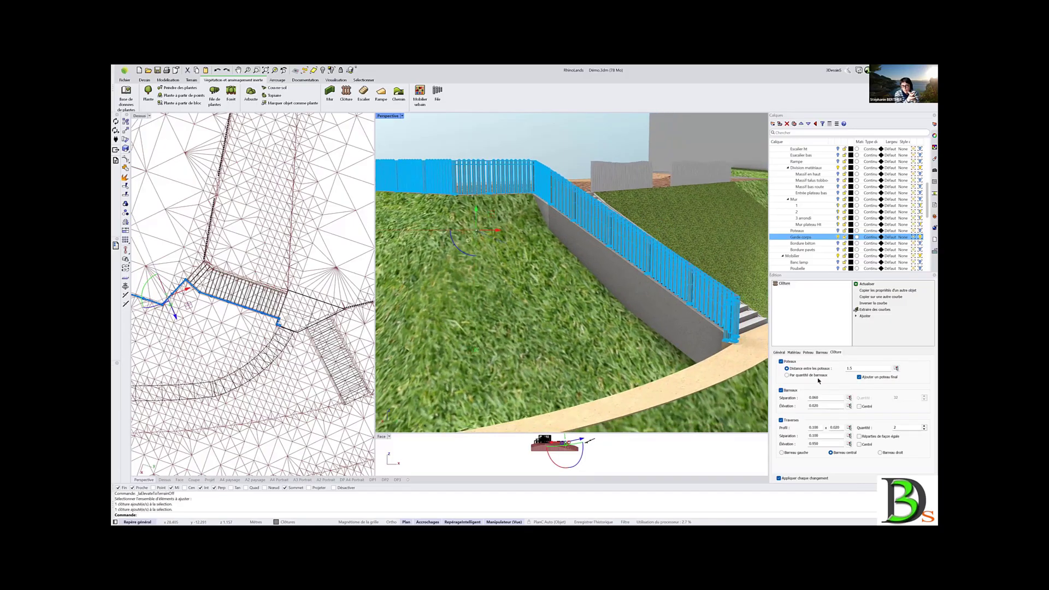
Try placing the fence's posts by bar quantity, with a quantity of 20 bars
click(787, 376)
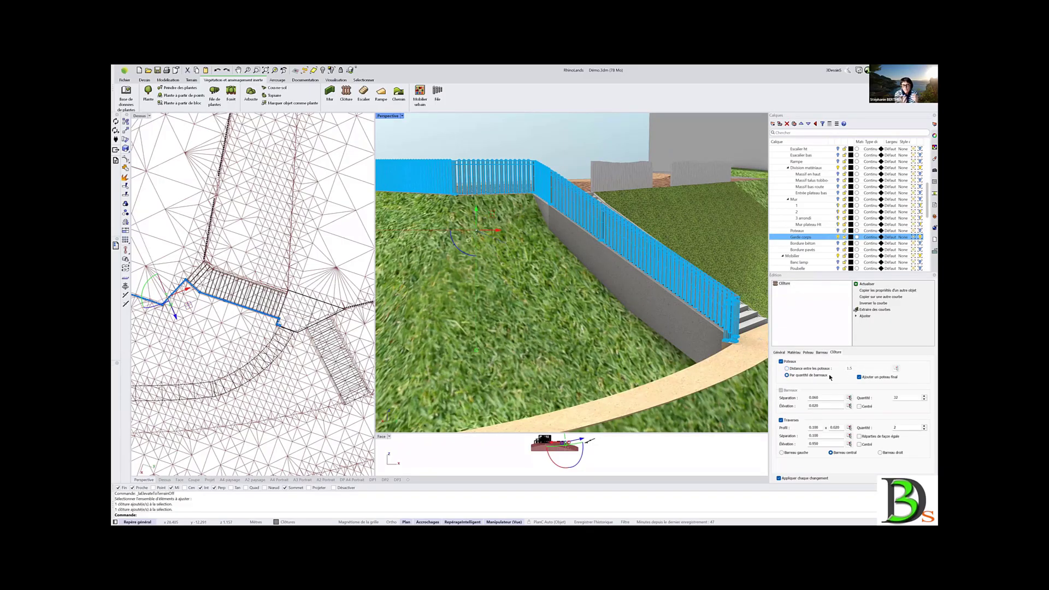
click(787, 369)
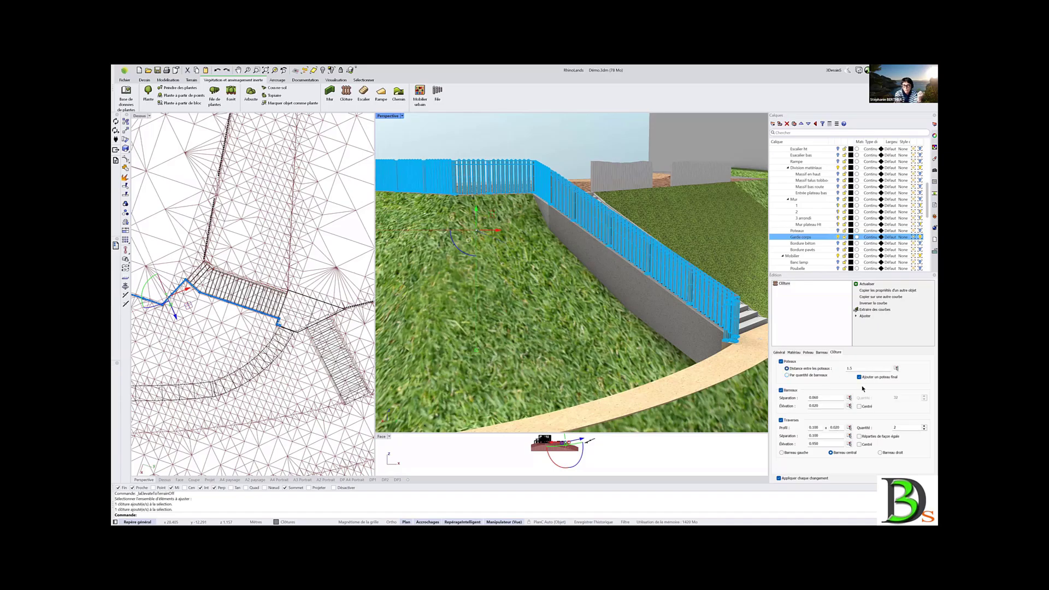
click(787, 375)
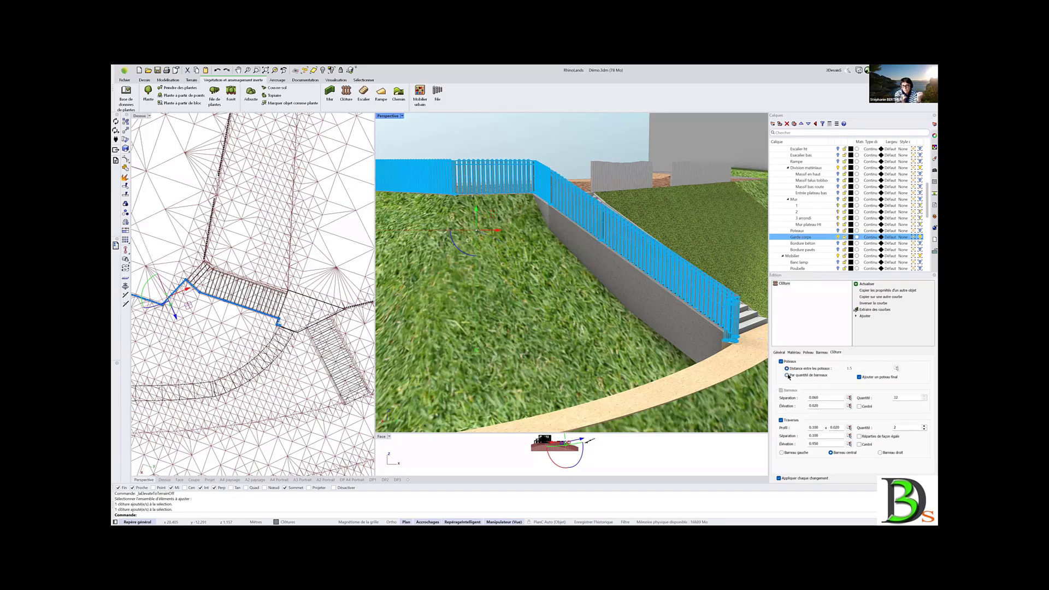
double_click(904, 398)
text(20)
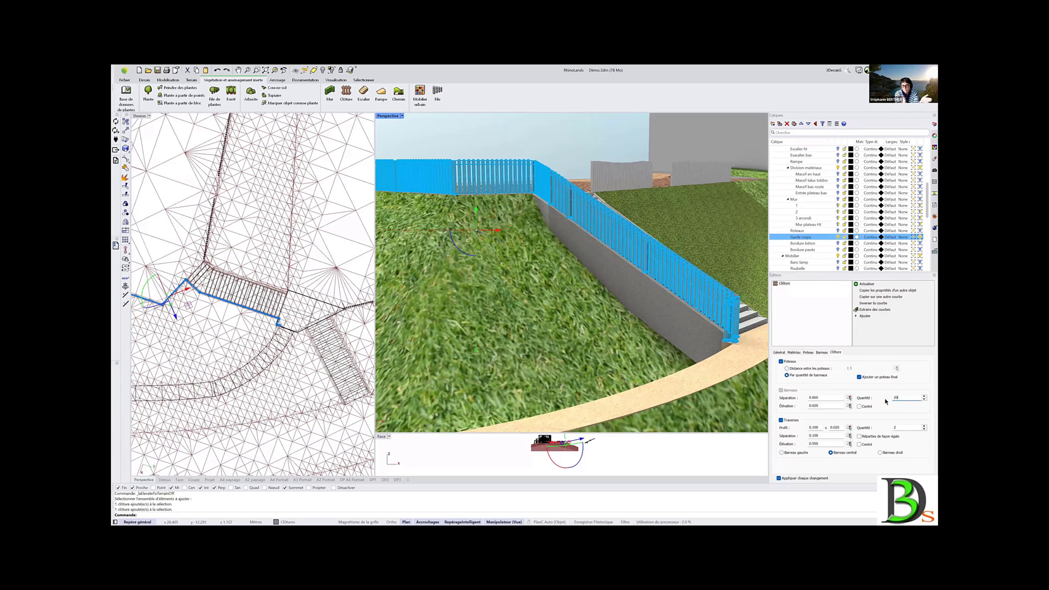
shift+right_drag(557, 256, 624, 266)
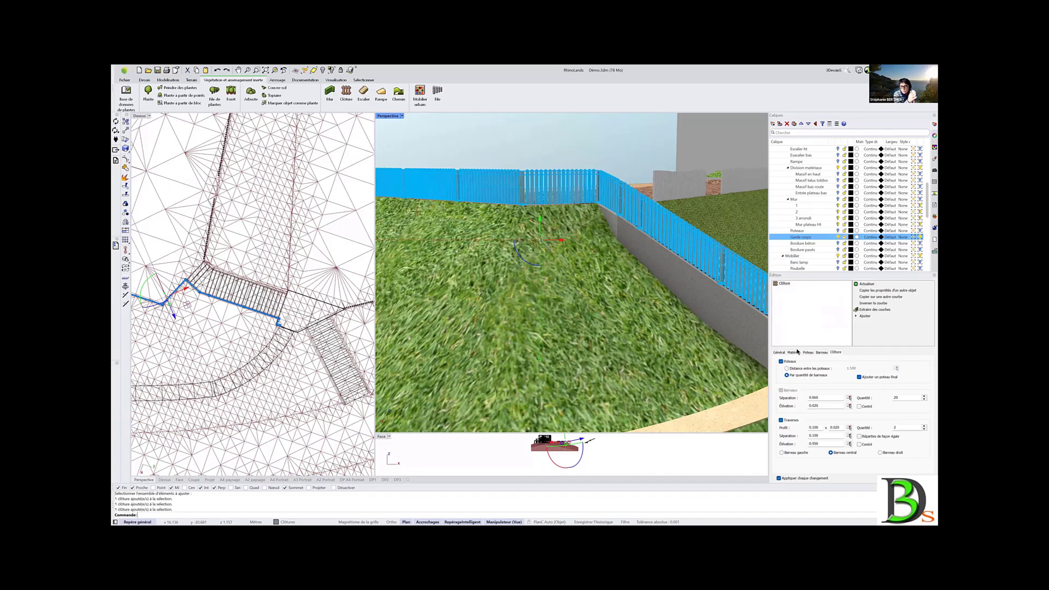
Return the fence's post spacing to distance mode and turn off its bars (Barreaux)
click(803, 368)
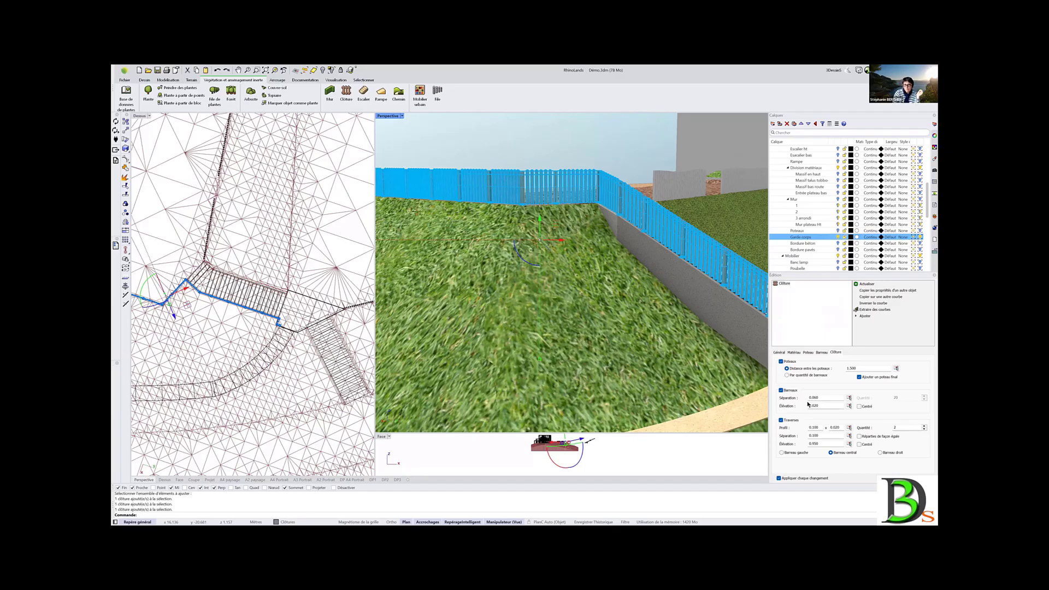
click(781, 390)
mouse_move(707, 508)
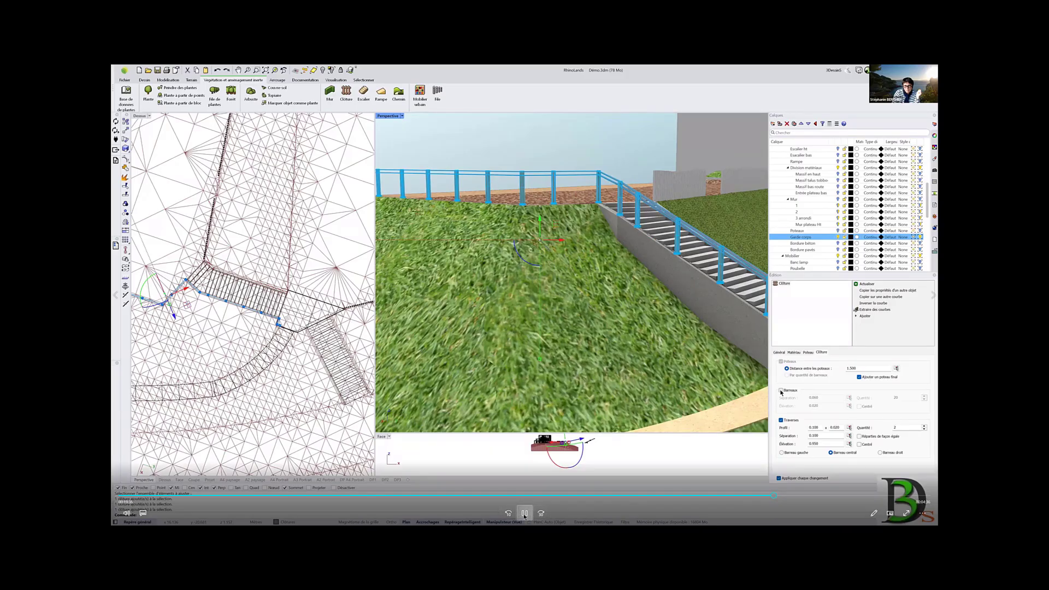
click(765, 498)
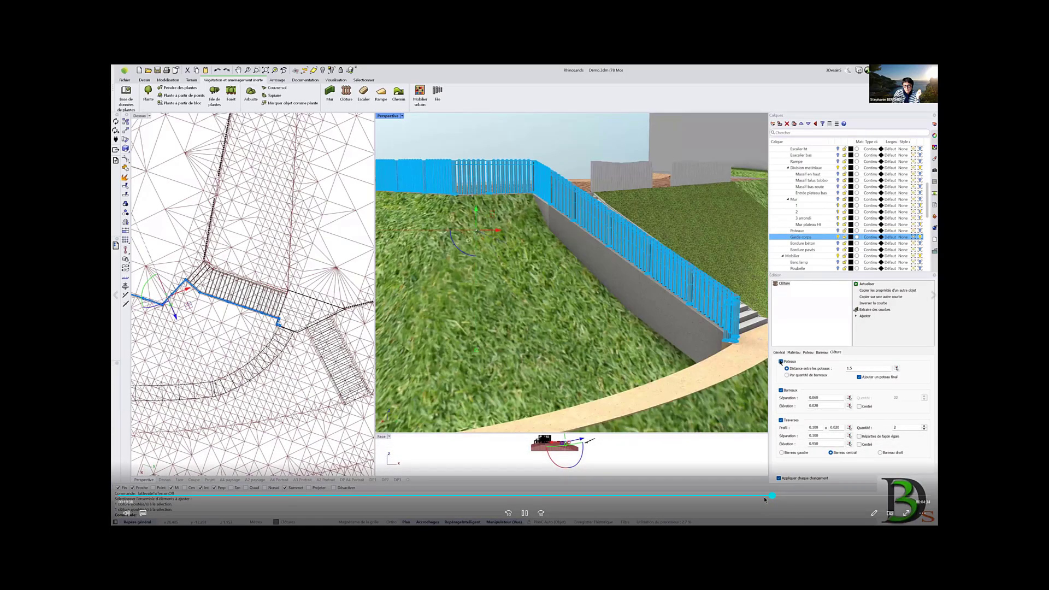
click(524, 510)
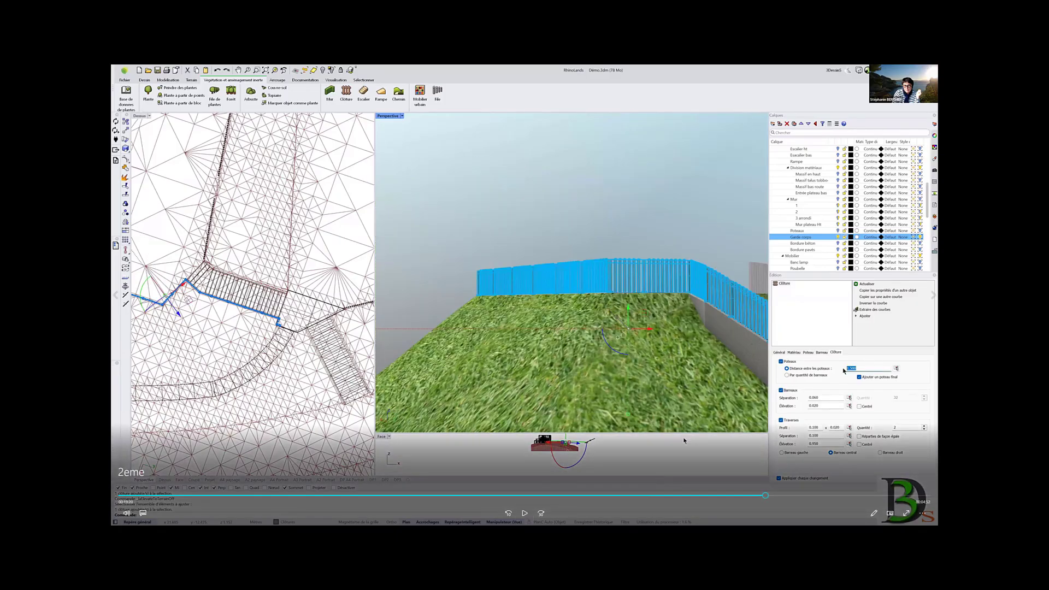
click(526, 515)
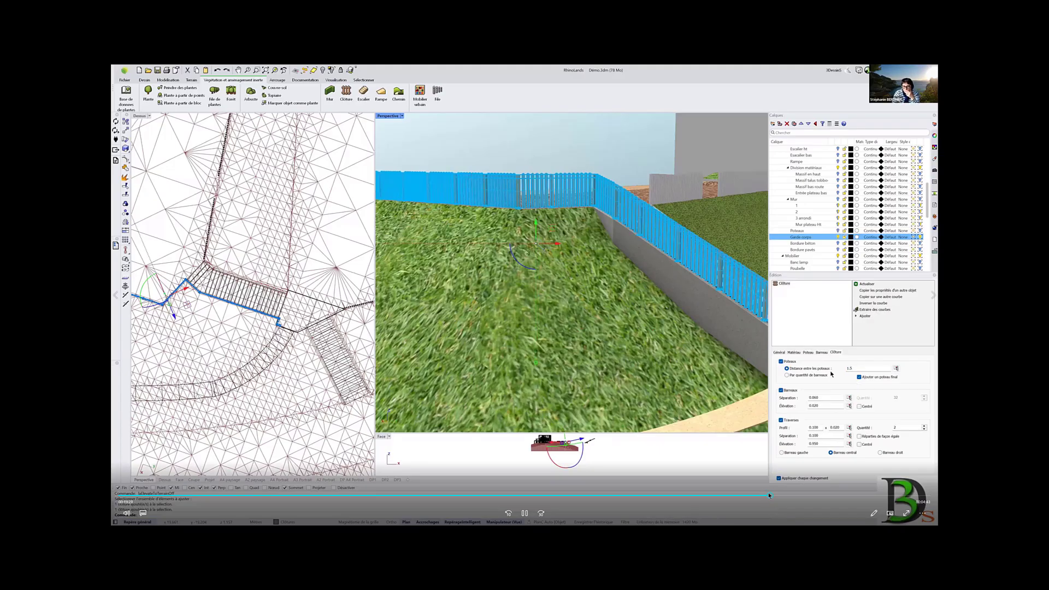
click(778, 495)
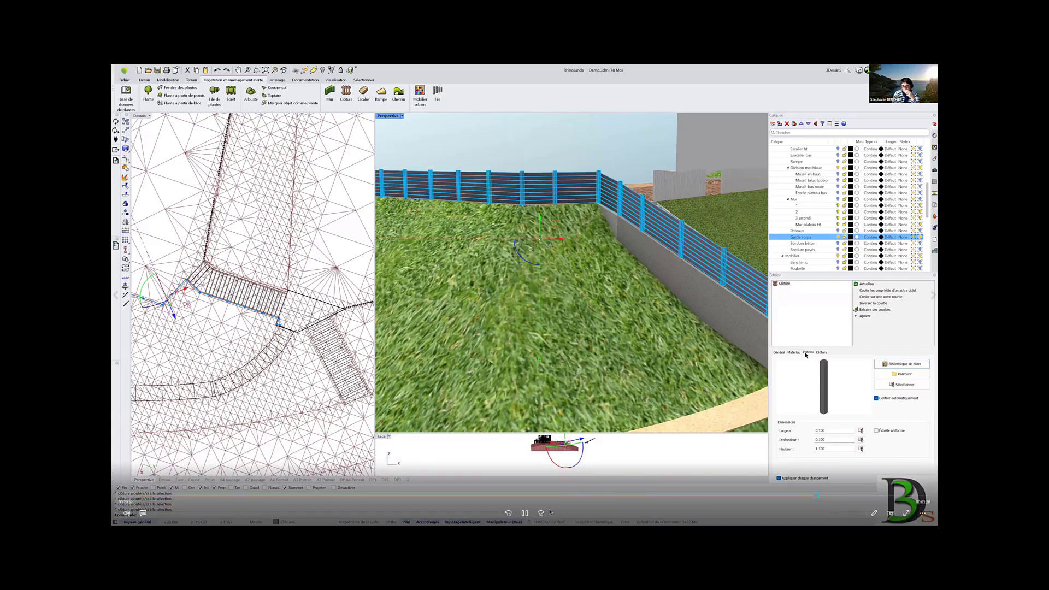
click(798, 497)
click(524, 513)
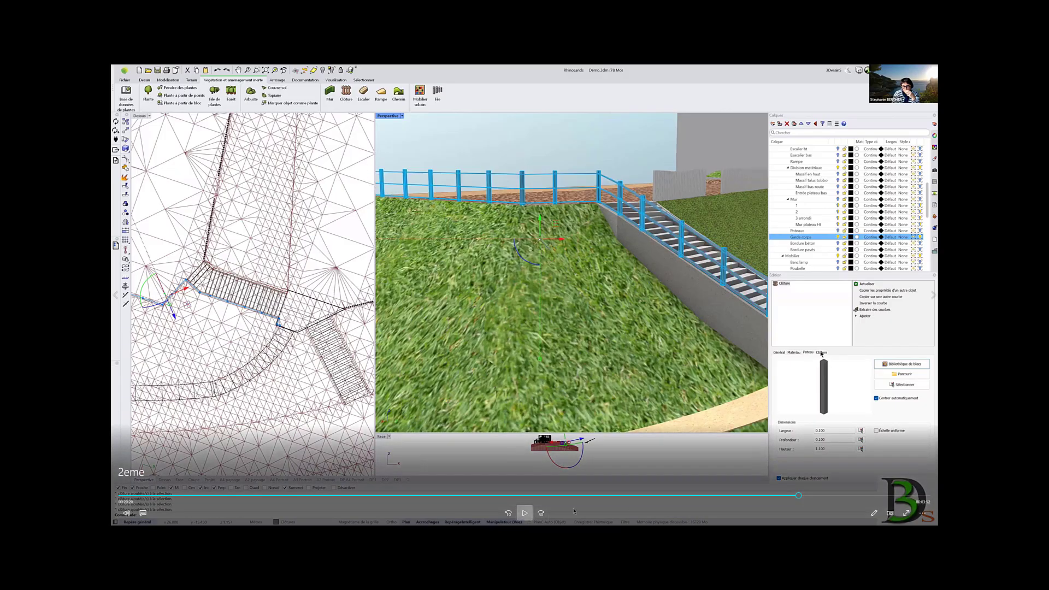
key(space)
click(804, 496)
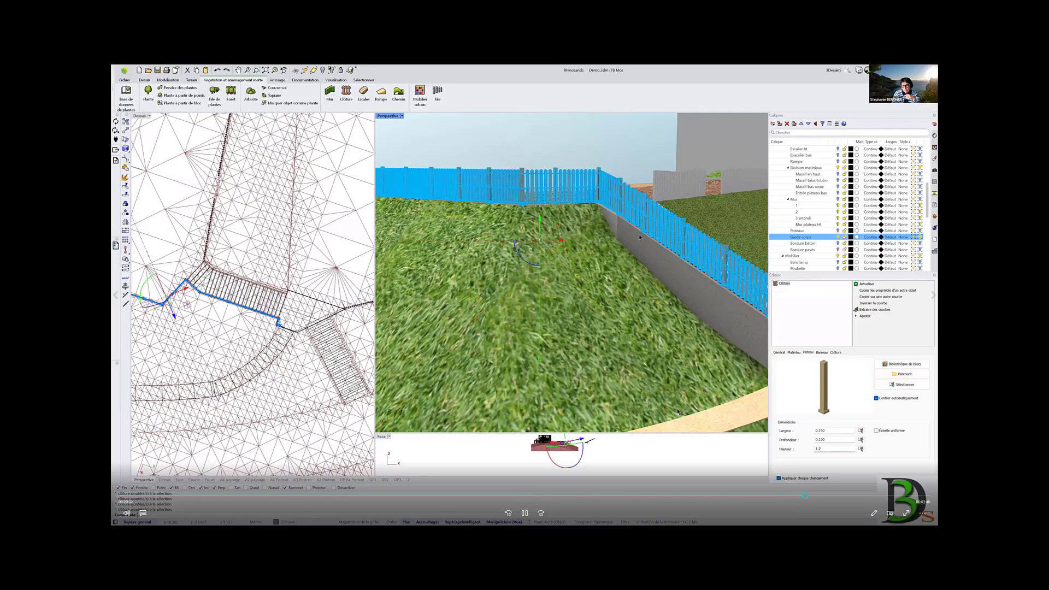
click(810, 496)
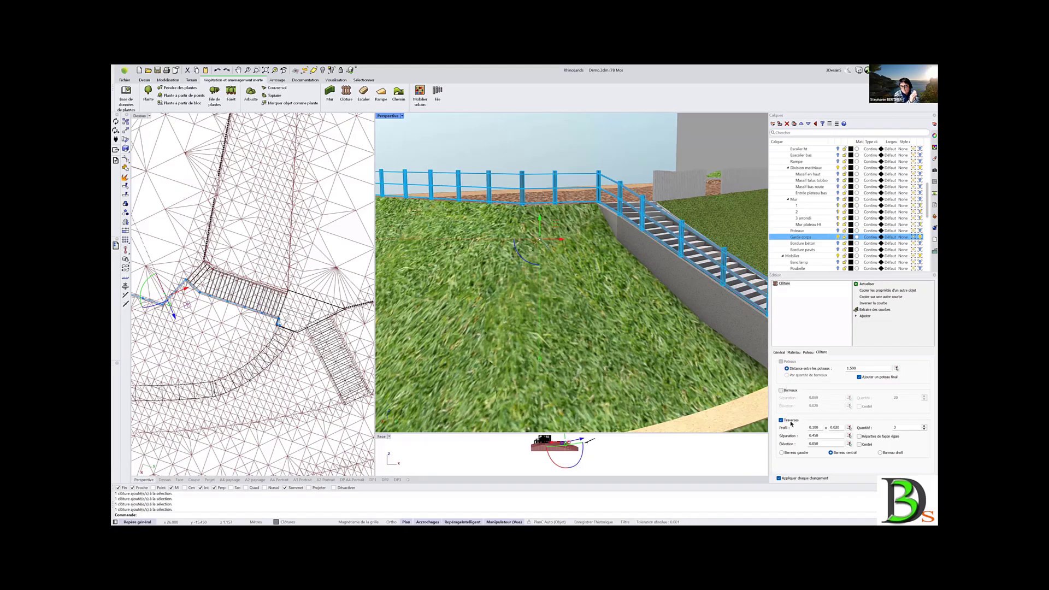
Set the profile of the fence's crossbars (Traverses) to 0.02 x 0.12
drag(819, 428, 802, 425)
text(0.02)
drag(841, 427, 827, 429)
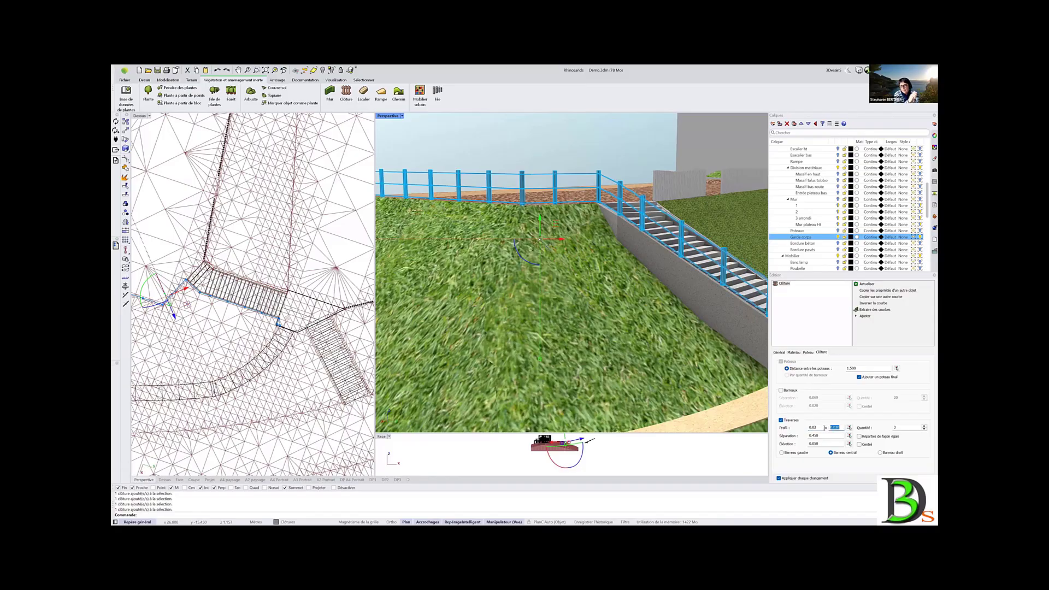
text(0.12)
Set the separation of the fence's crossbars to 0.01 and their elevation to 0.02
drag(819, 435, 807, 440)
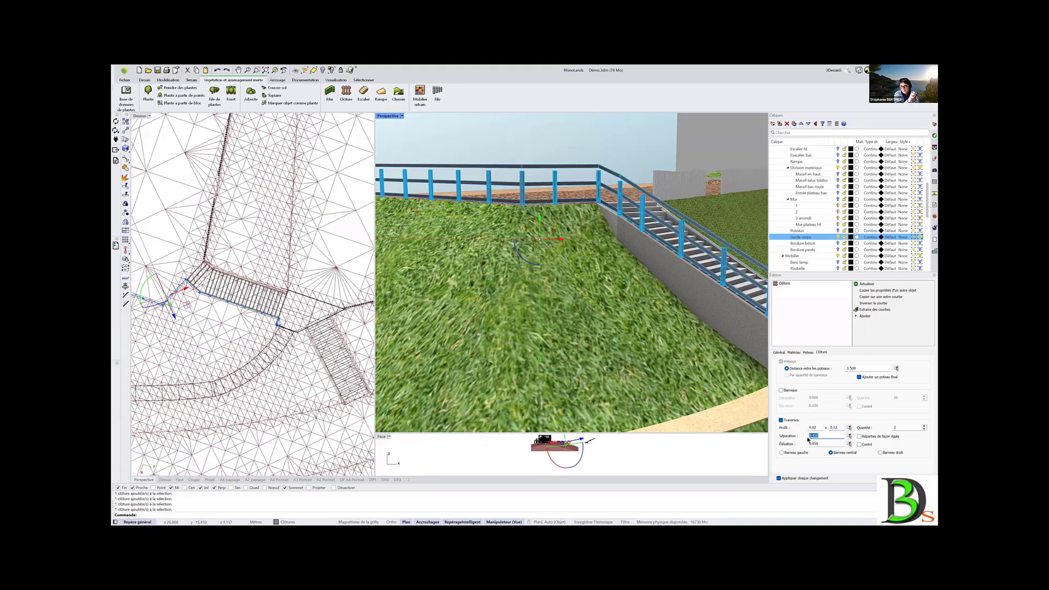
text(0)
drag(819, 444, 794, 448)
text(0.02)
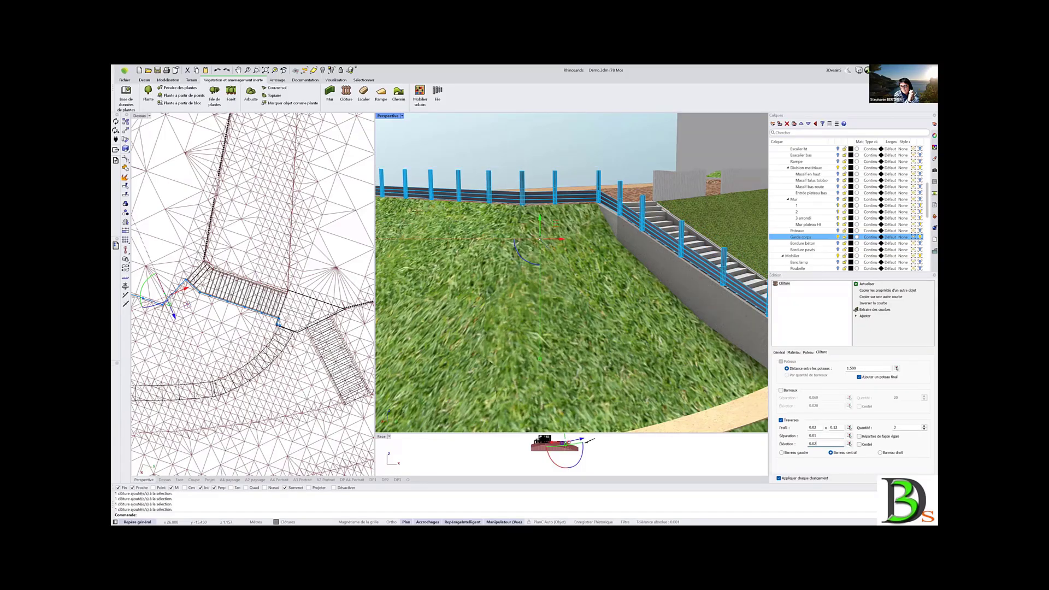
Raise the quantity of the fence's crossbars (Traverses) to 8
click(914, 428)
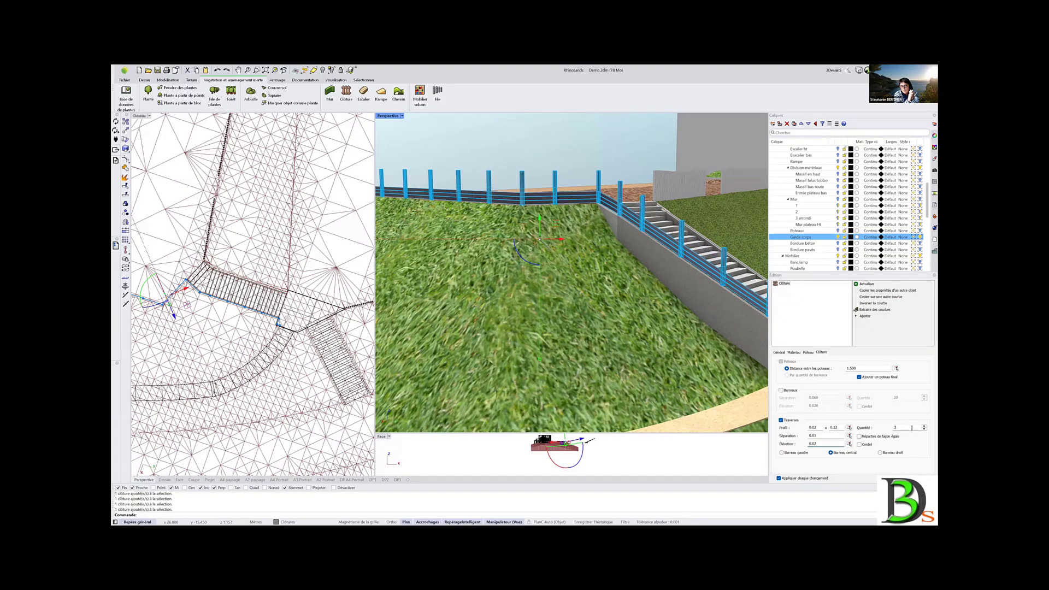
click(925, 426)
click(924, 426)
click(924, 426)
click(924, 426)
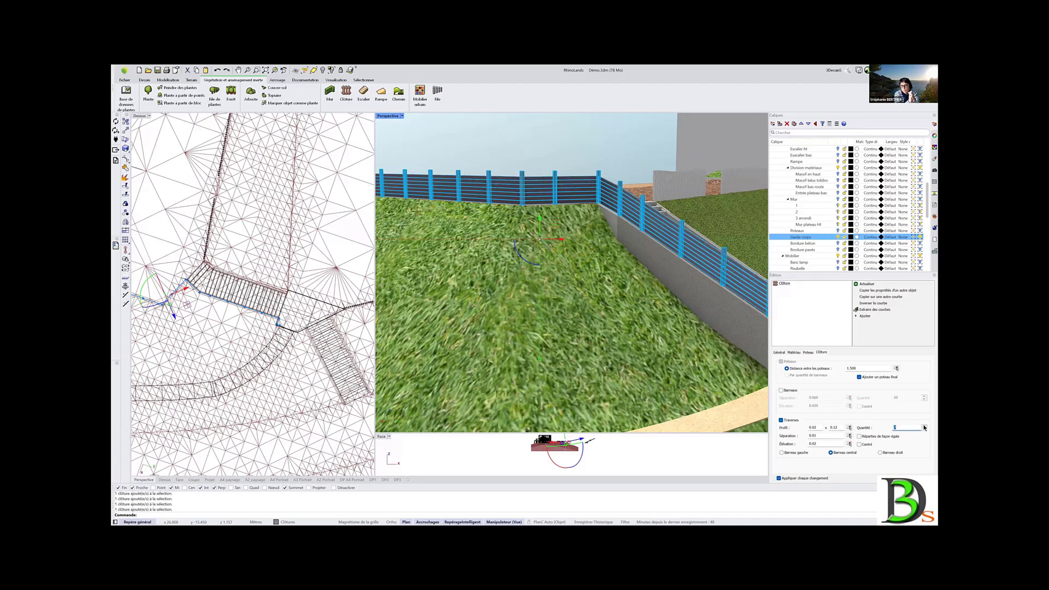
click(924, 426)
Set the height of the fence's posts to 1.5
click(807, 353)
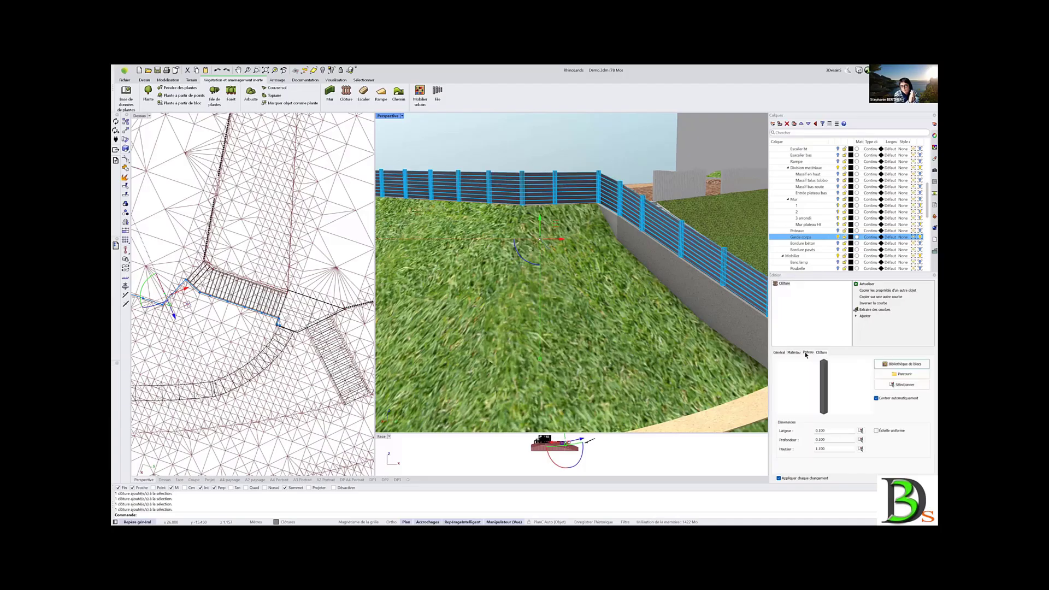
click(801, 449)
text(1.5)
click(821, 352)
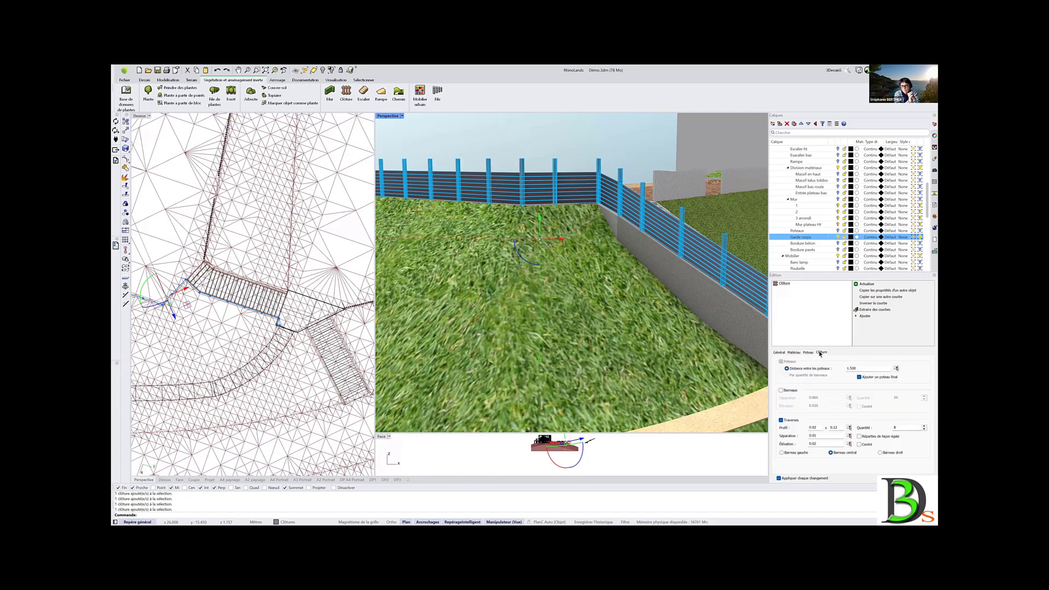
Increase the quantity of the fence's crossbars to 11 and deselect the fence
click(924, 426)
click(925, 426)
click(924, 426)
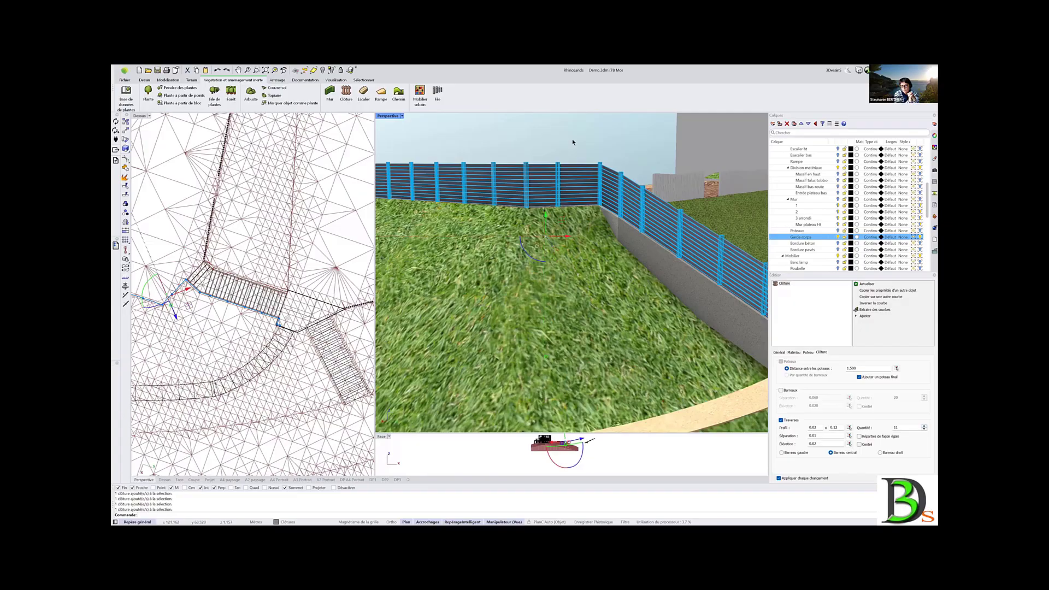
click(574, 141)
right_drag(680, 271, 672, 237)
right_drag(560, 295, 549, 293)
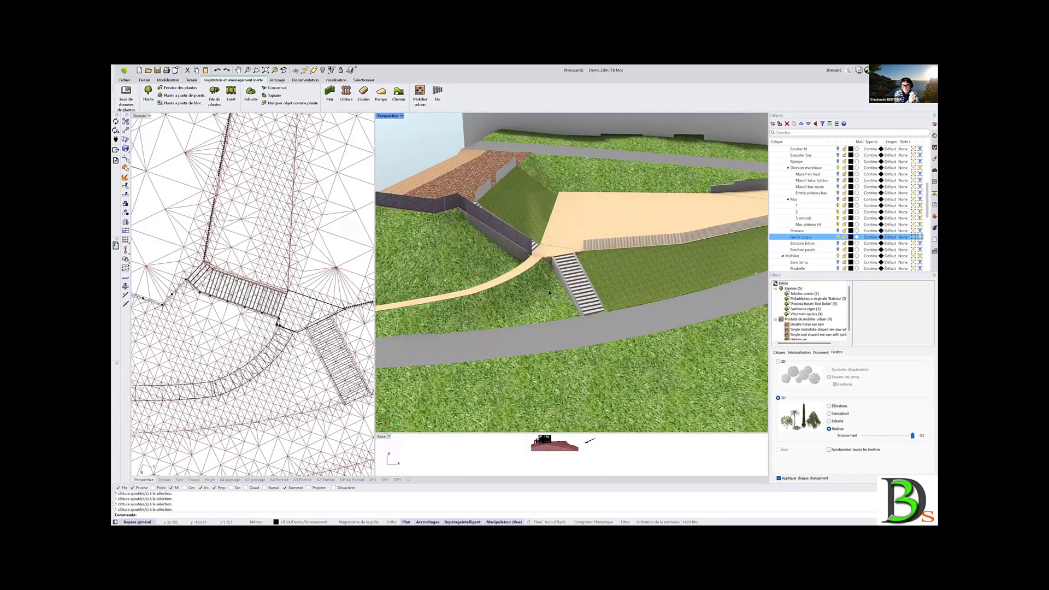
Copy the properties of the vertical-bar sample fence lying beside the terrain onto the guardrail of the upper stairs
click(443, 209)
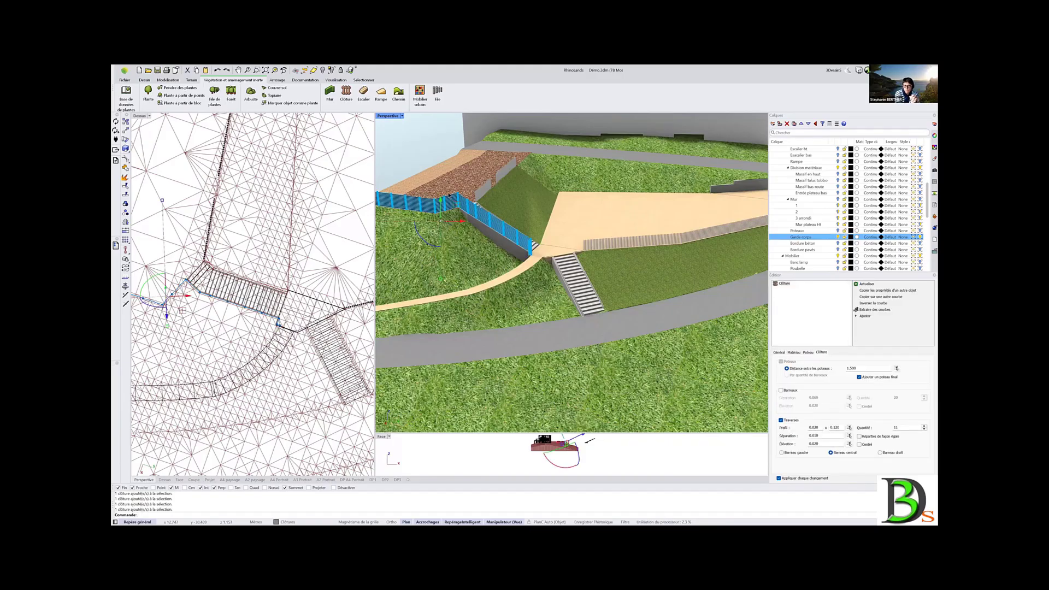
scroll(445, 191, down, 10)
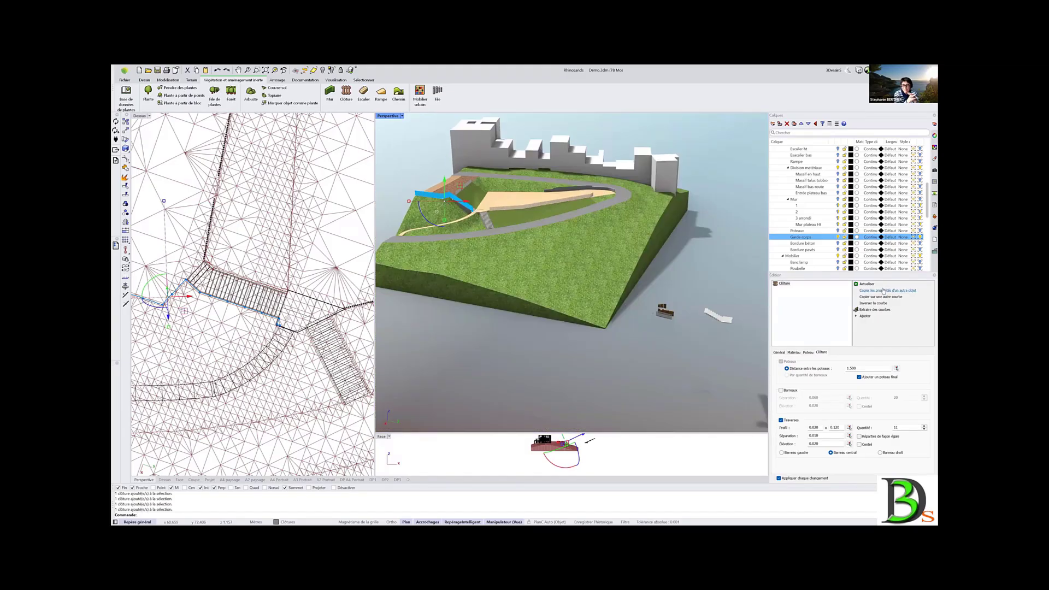
click(884, 291)
scroll(729, 355, up, 5)
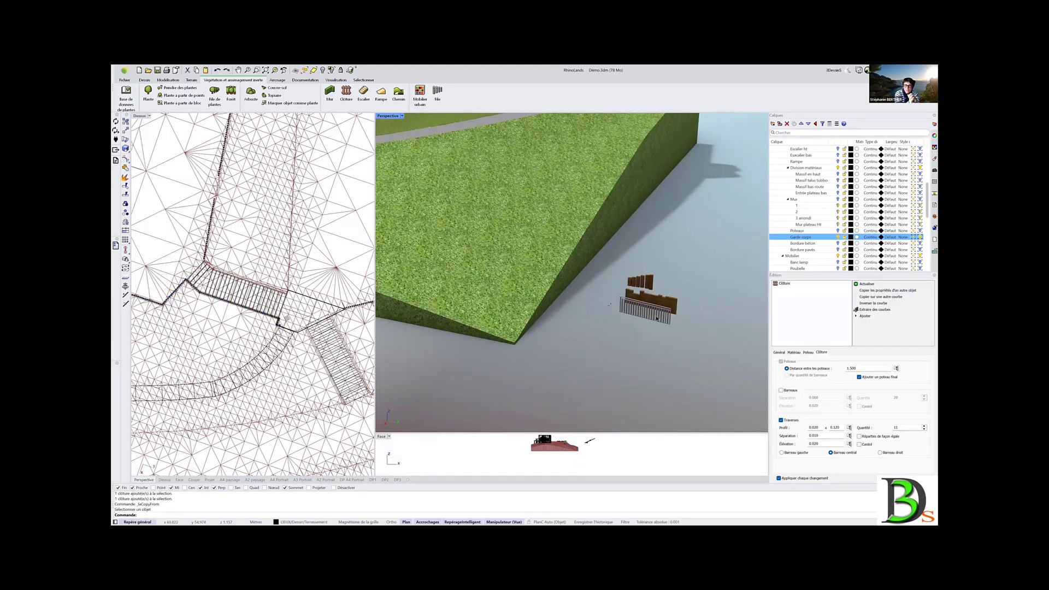
scroll(509, 261, down, 5)
scroll(492, 225, up, 8)
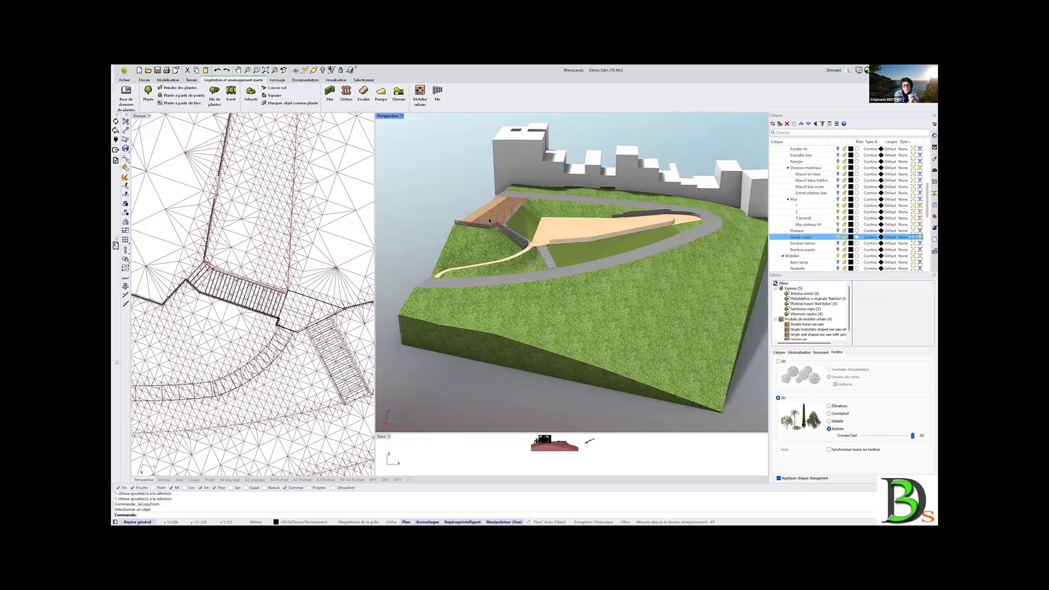
scroll(583, 223, up, 5)
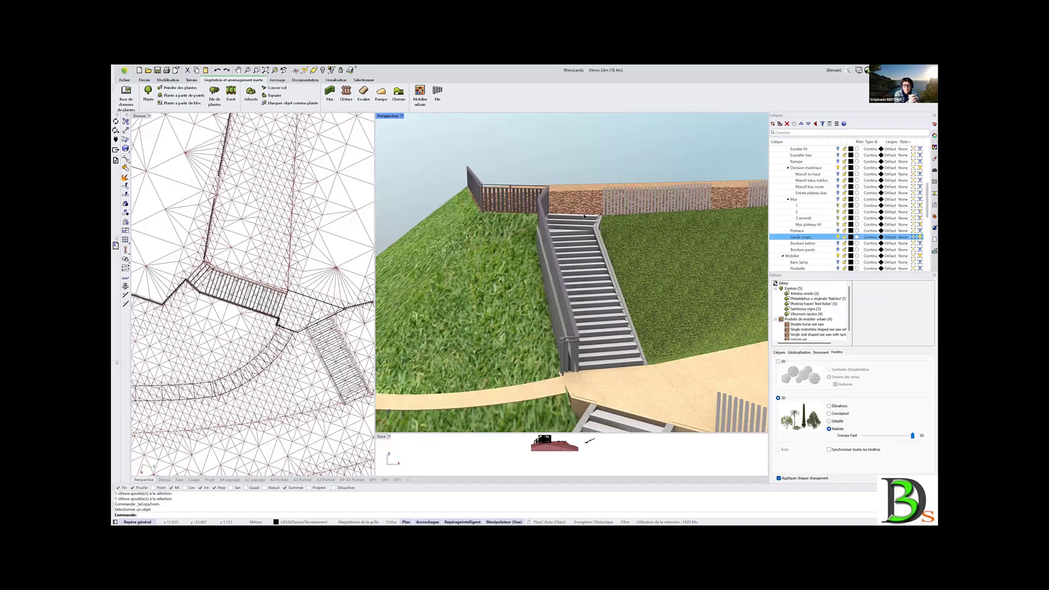
Copy the guardrail onto the guide curve along the opposite side of the upper stairs
click(503, 189)
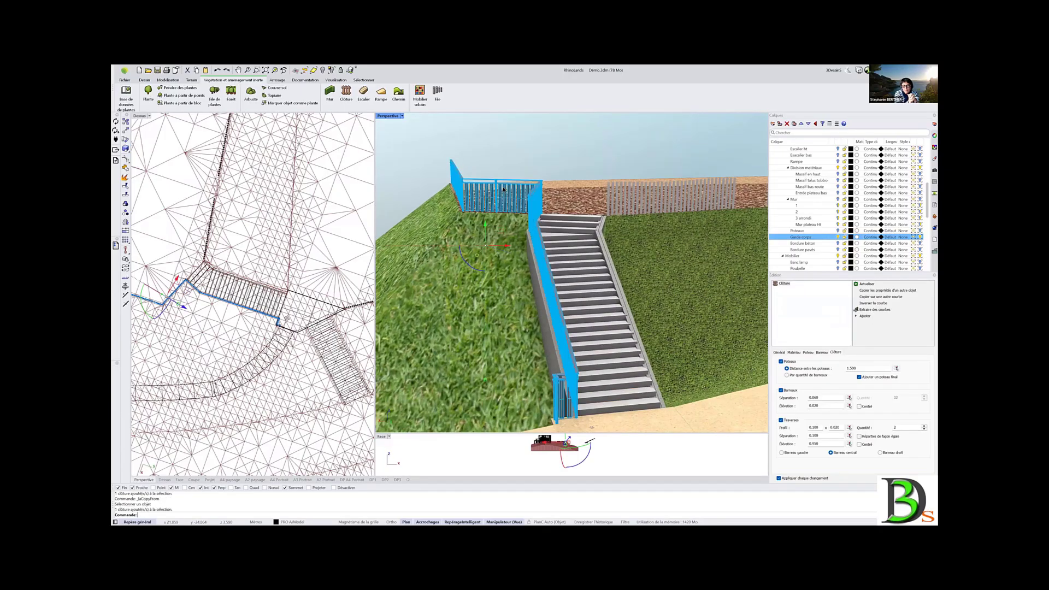
click(869, 297)
click(602, 238)
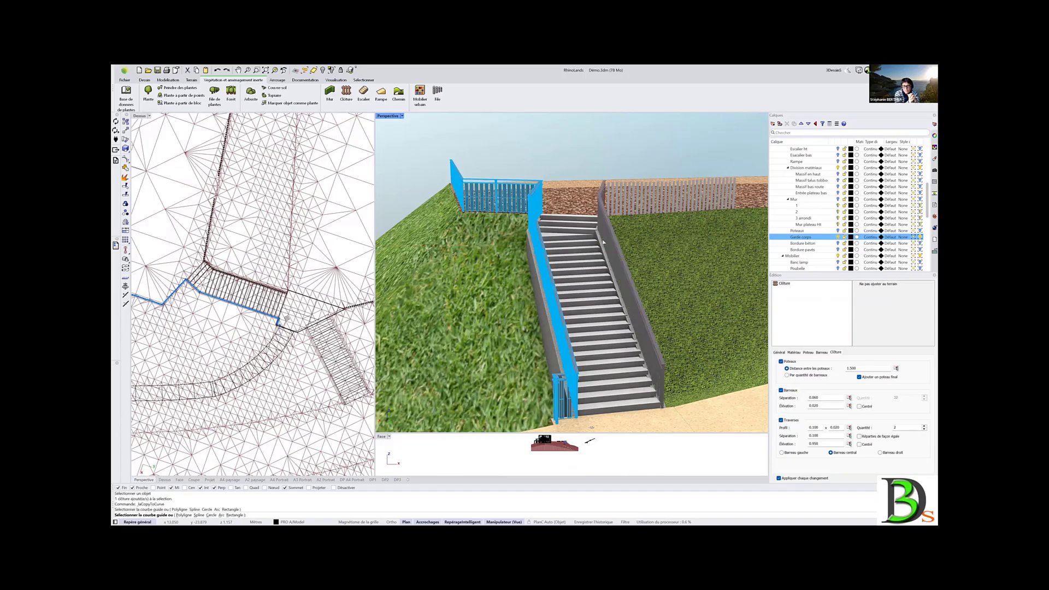
Copy the guardrail onto the guide curves along both sides of the lower stairs and end the command
shift+right_drag(574, 421, 591, 321)
scroll(286, 318, up, 6)
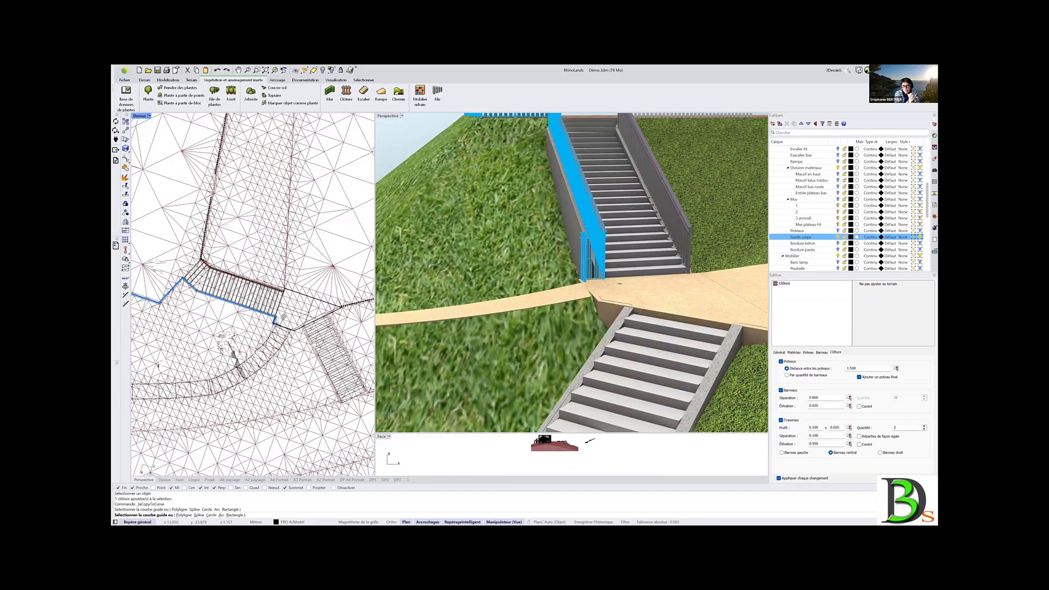
click(244, 310)
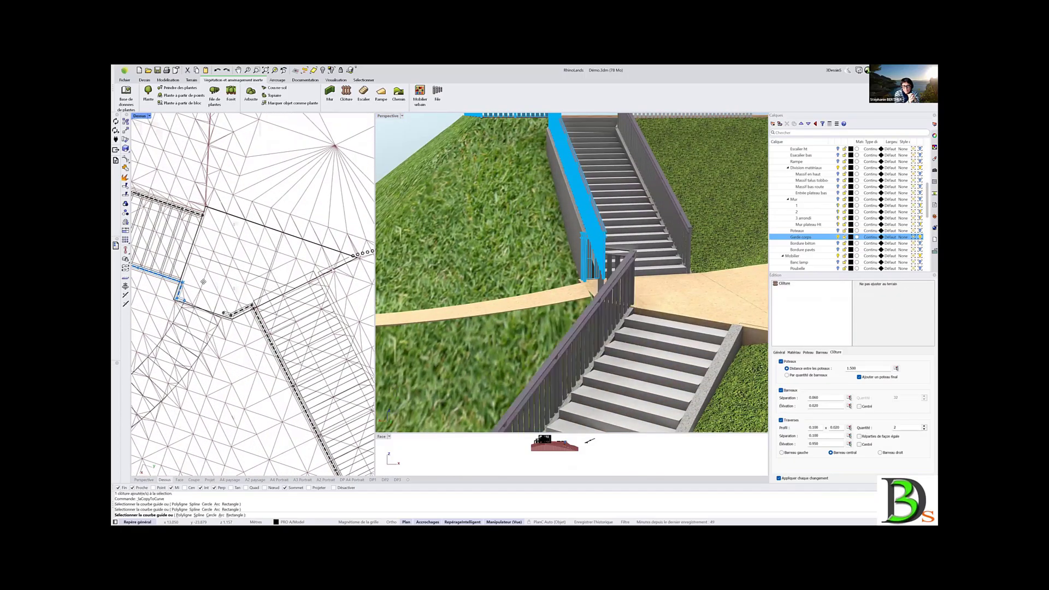
click(337, 264)
scroll(565, 263, down, 8)
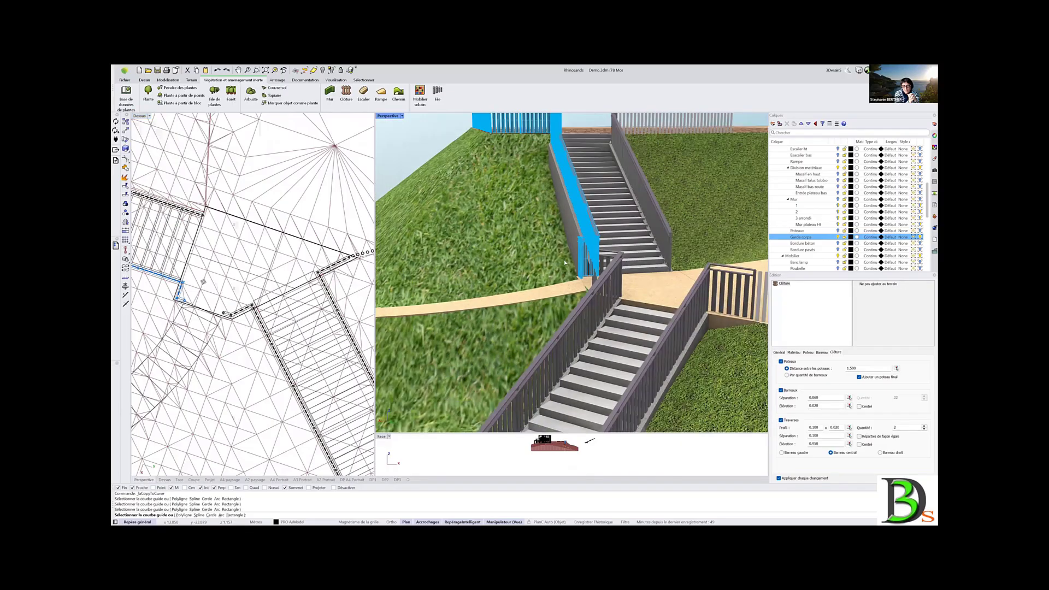
key(Escape)
right_drag(572, 290, 612, 292)
scroll(675, 281, down, 5)
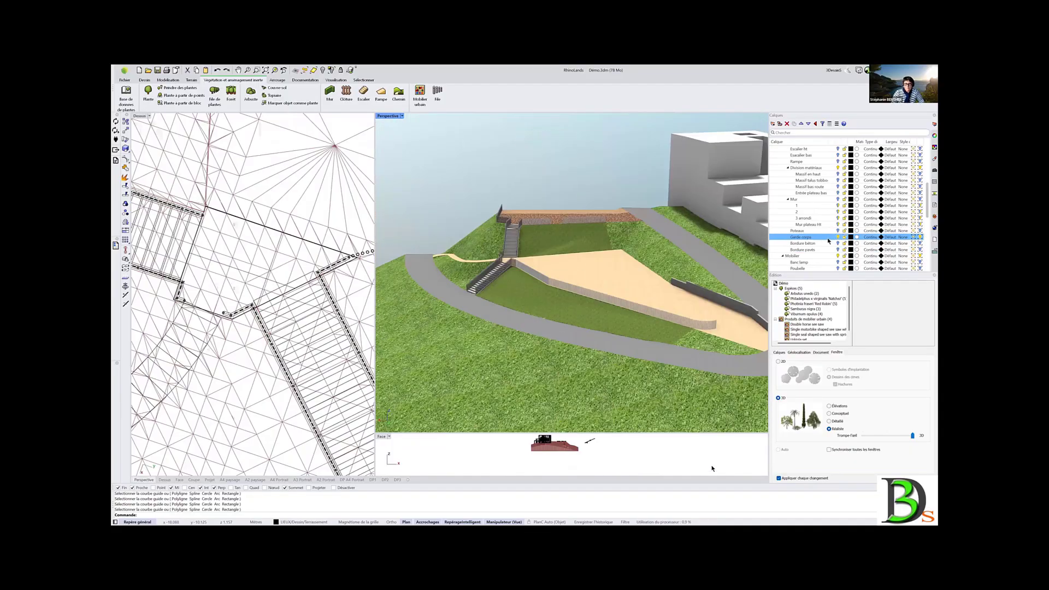
Display the Bordure béton and Bordure pavés layers and sweep the small border profile along the uphill edge of the winding path
click(840, 243)
click(839, 250)
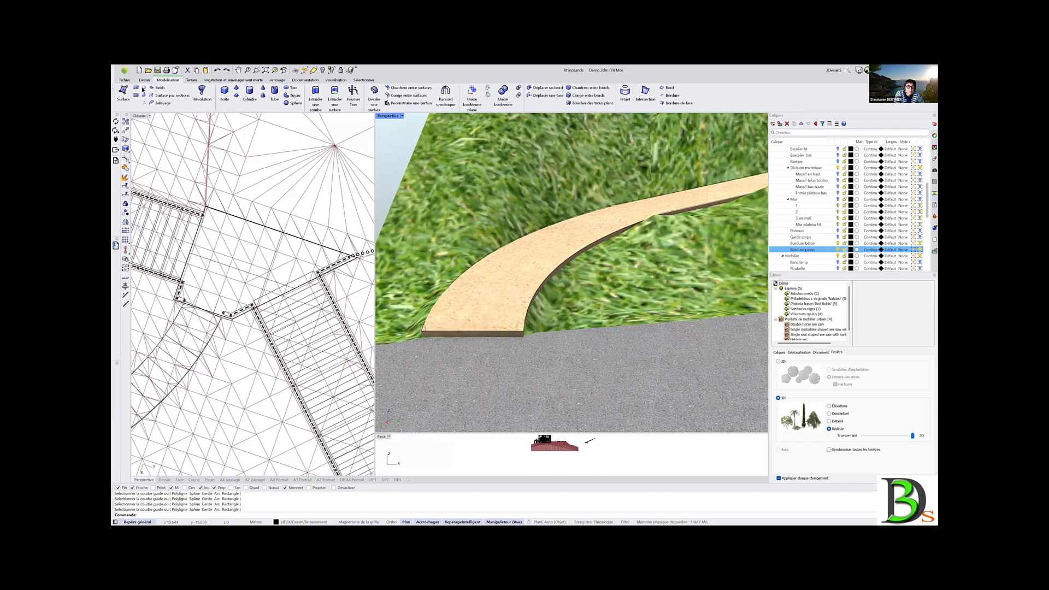
click(160, 103)
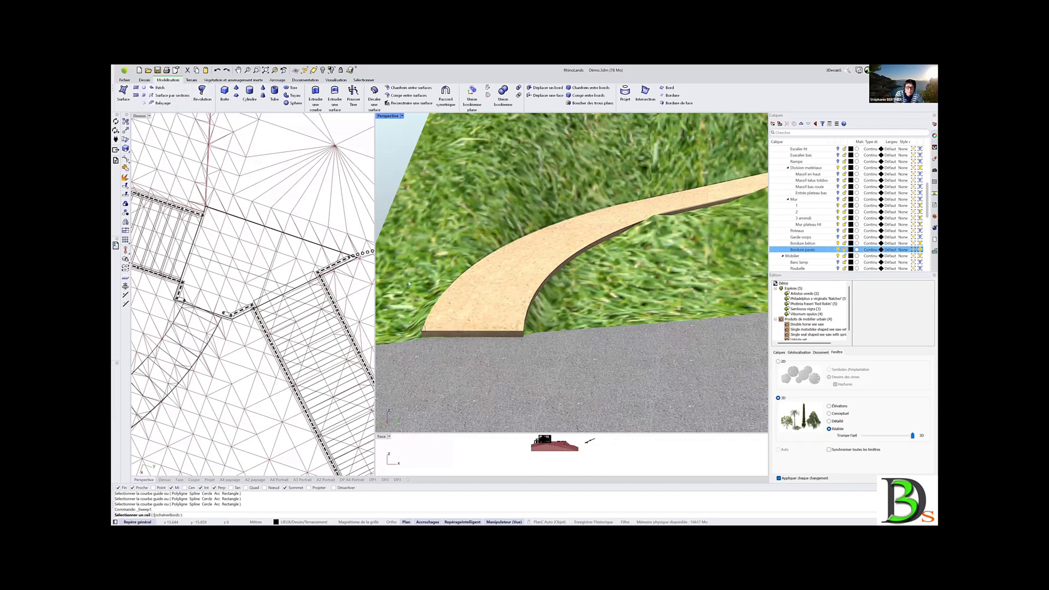
click(451, 286)
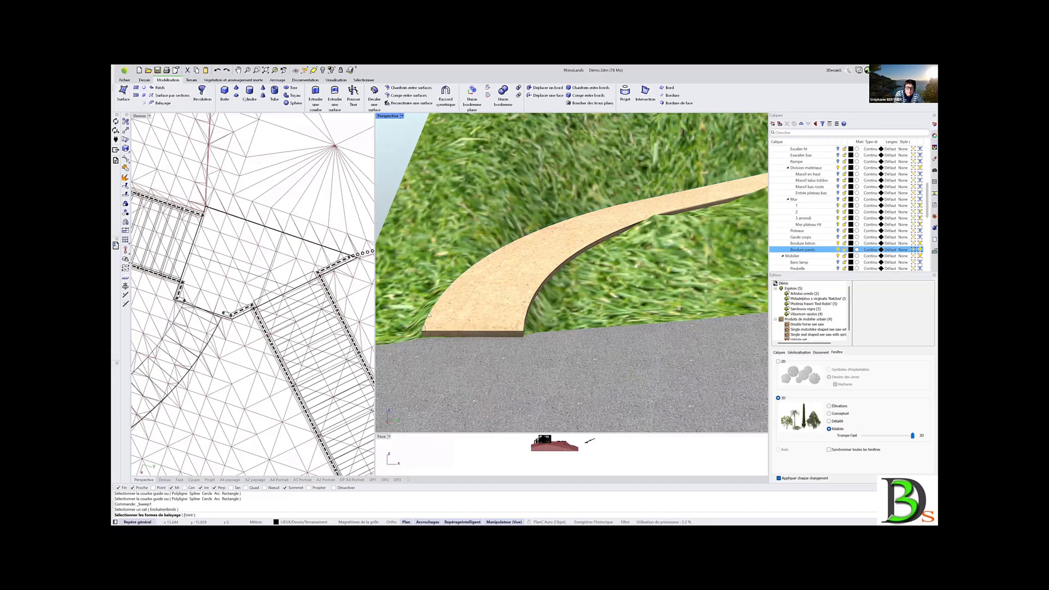
click(422, 328)
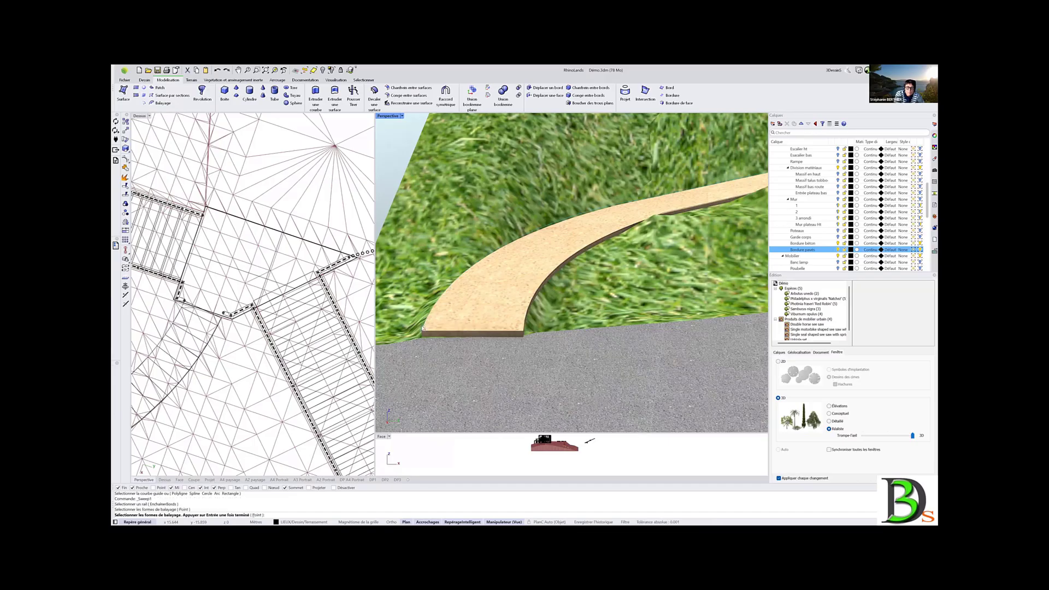
key(Return)
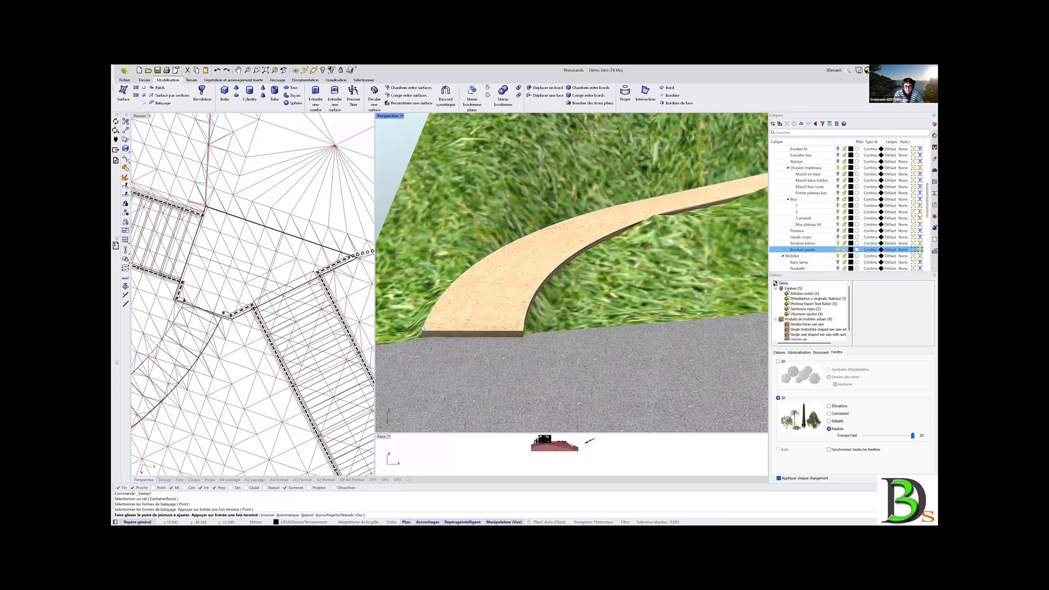
key(Return)
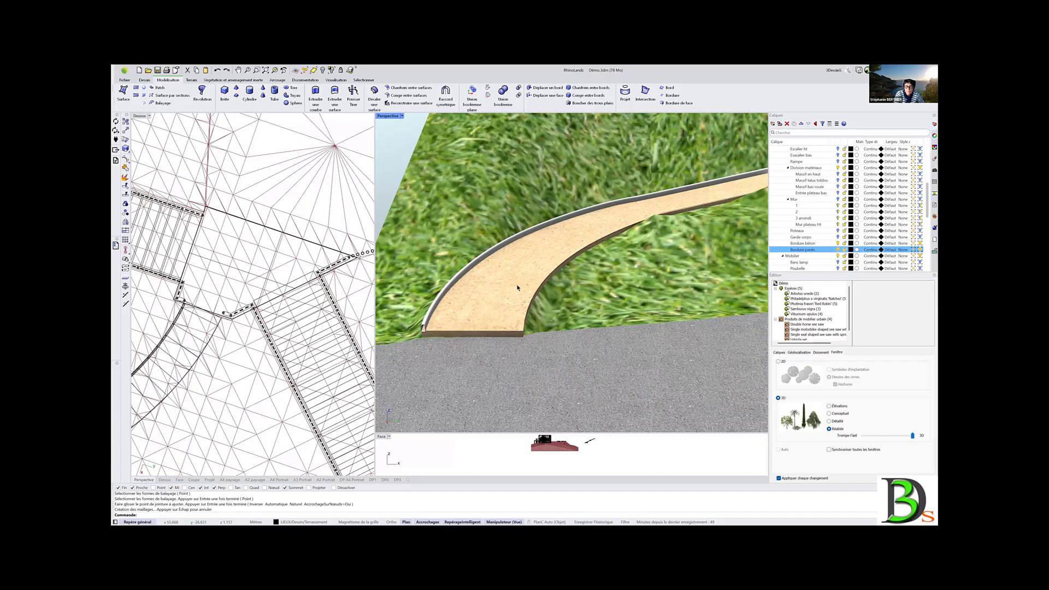
right_drag(518, 287, 573, 277)
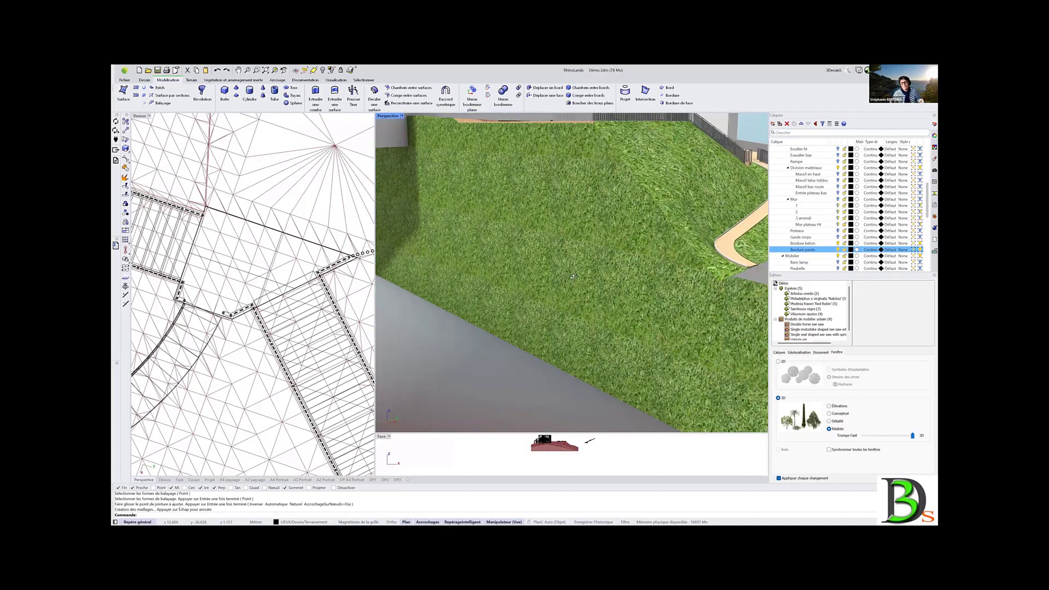
right_drag(574, 277, 459, 278)
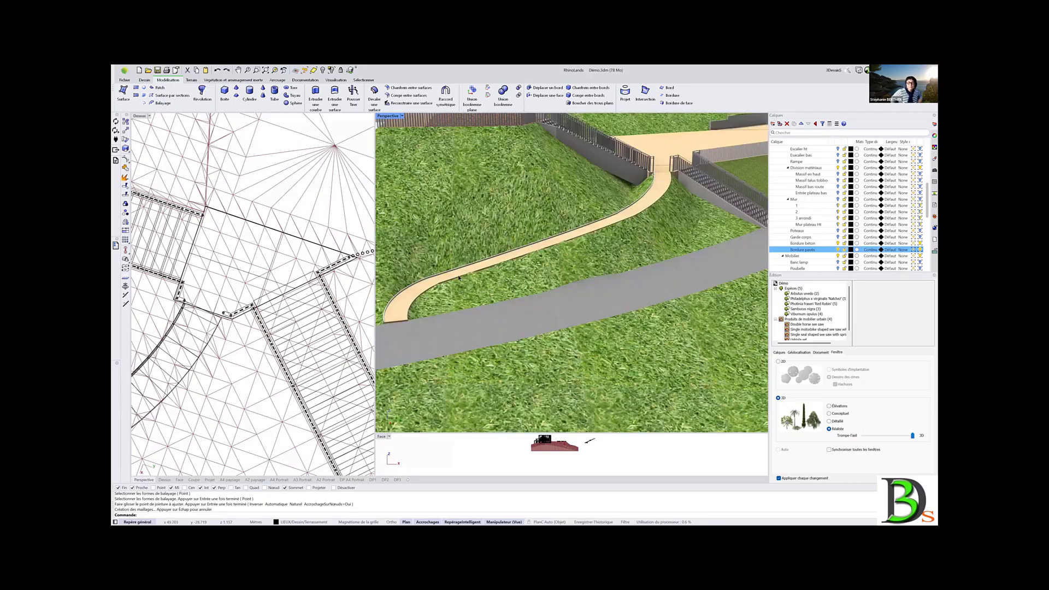
mouse_move(928, 461)
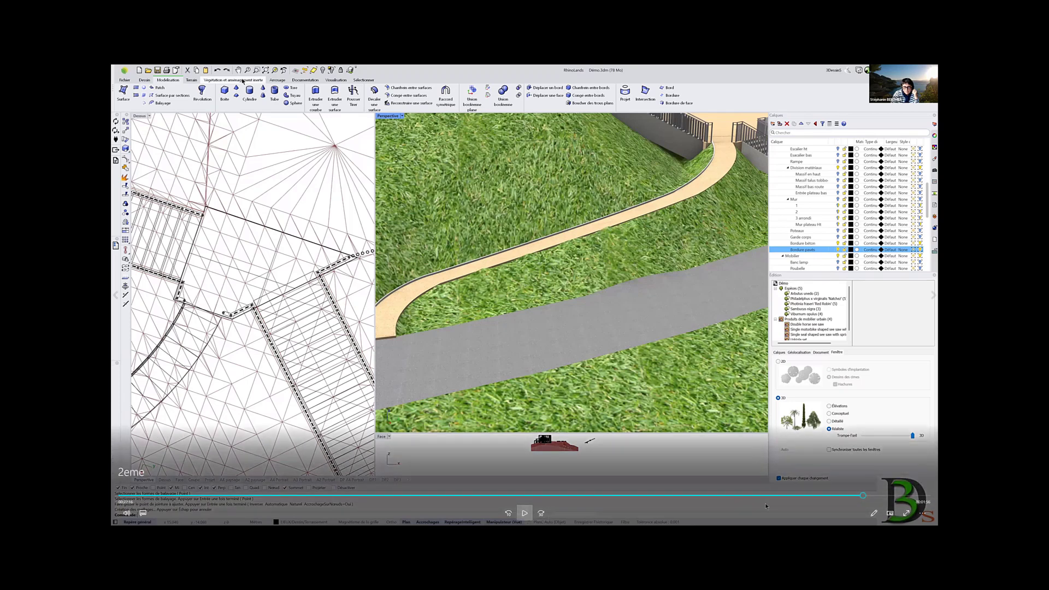
click(525, 514)
click(525, 513)
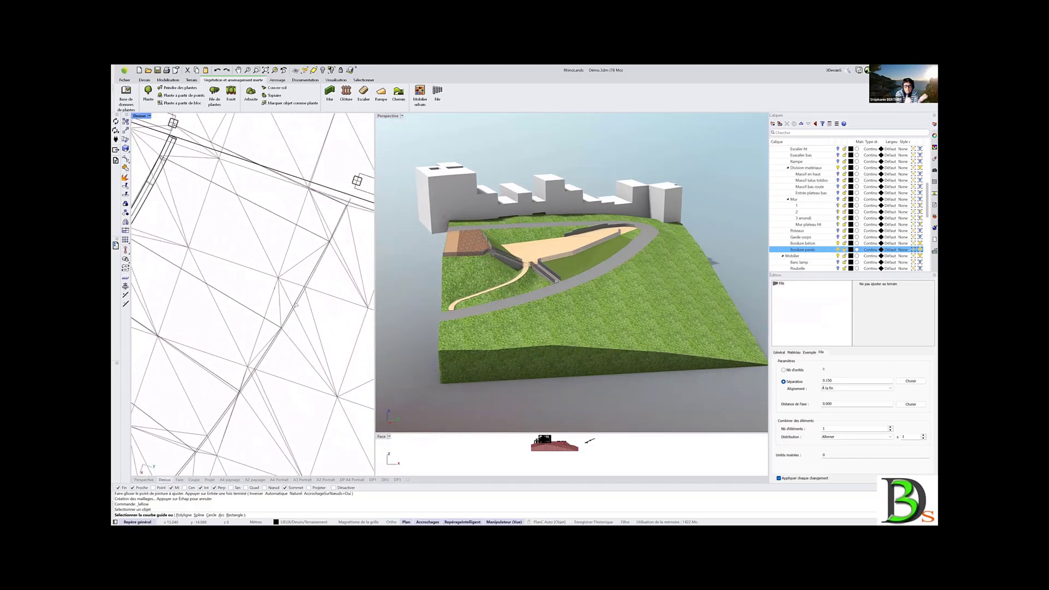
Place a row (File) of paving blocks along the guide curve of the winding path's other edge
click(304, 292)
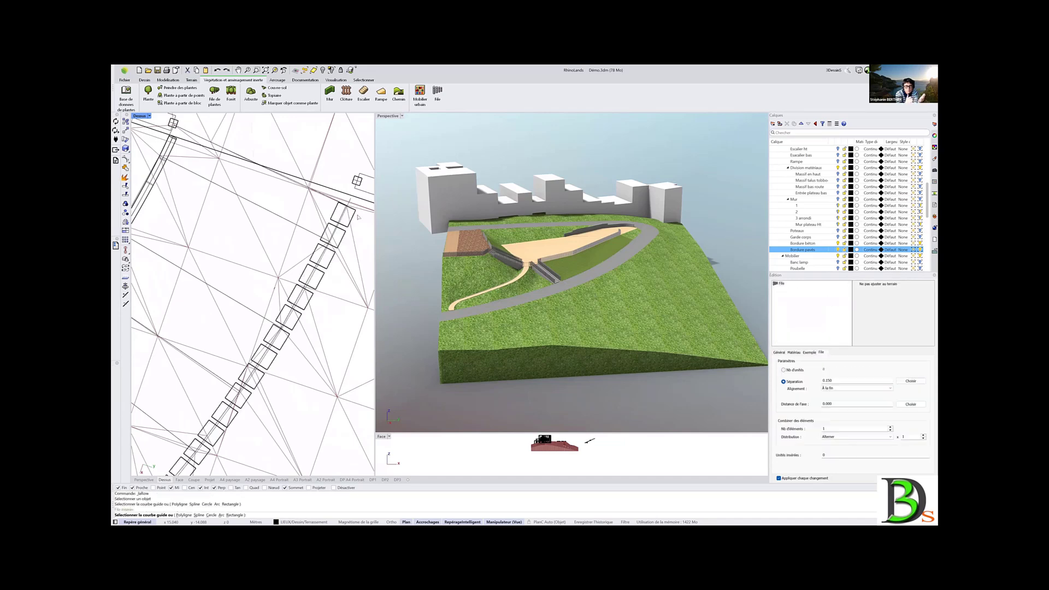
scroll(576, 268, down, 4)
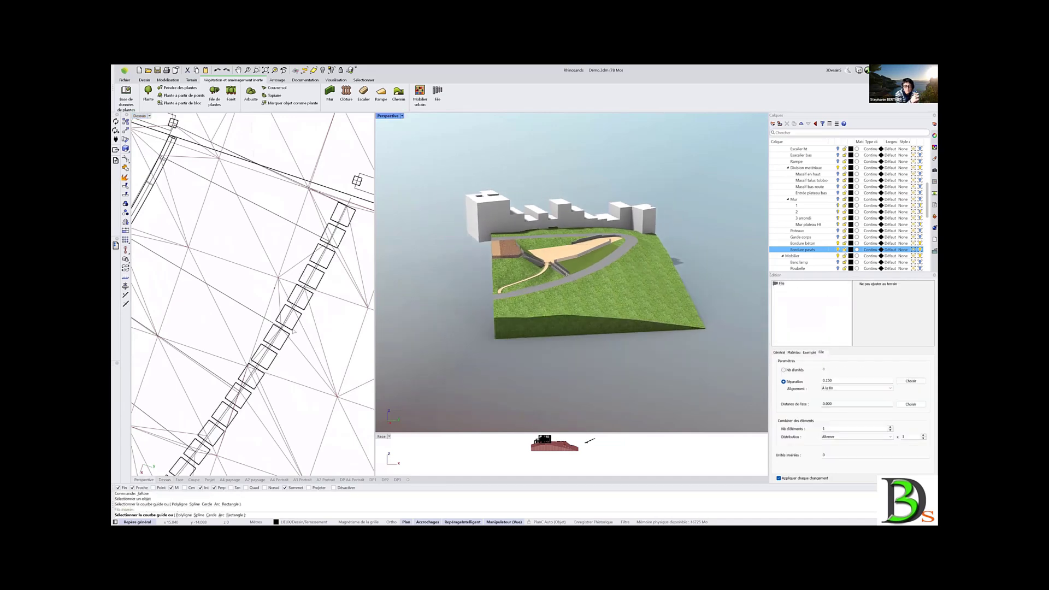
scroll(301, 318, down, 7)
right_drag(226, 372, 323, 282)
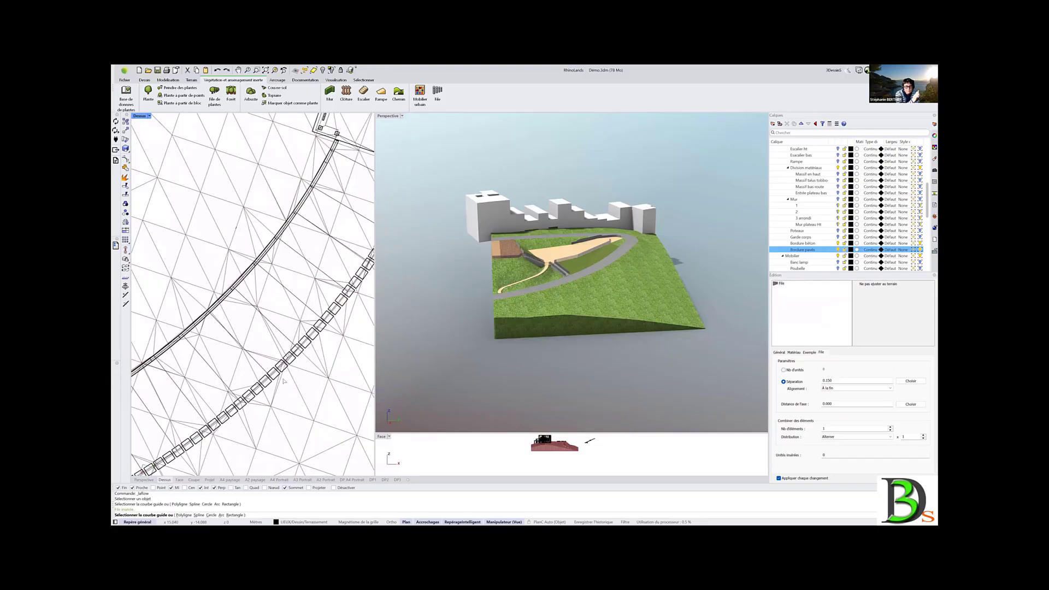
scroll(272, 385, up, 9)
right_click(267, 382)
Set the separation of the paving-block row to 0.120, keeping its alignment at the end (À la fin)
click(264, 378)
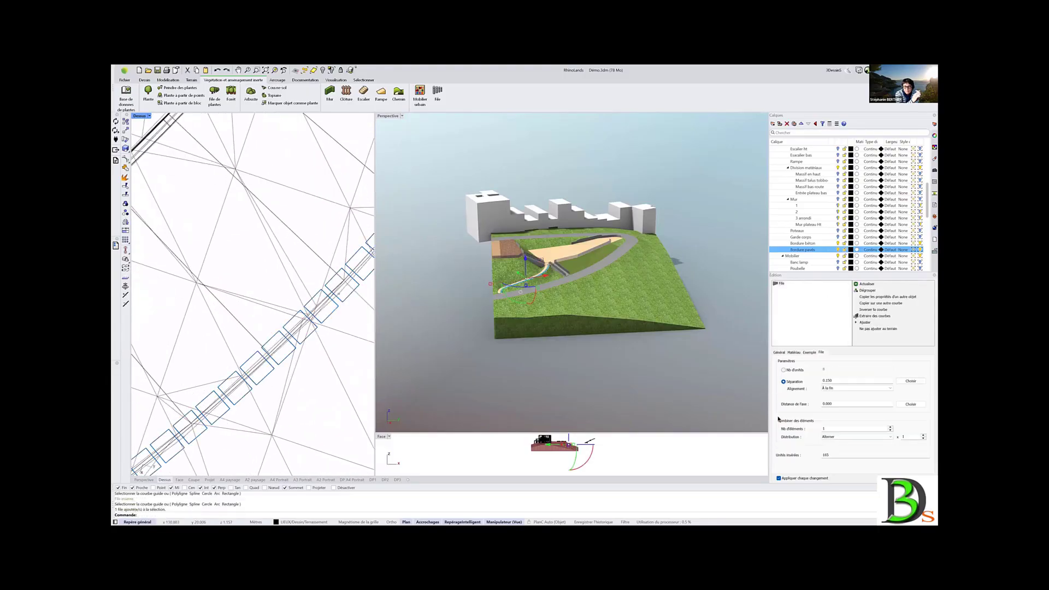
click(836, 381)
text(0.120)
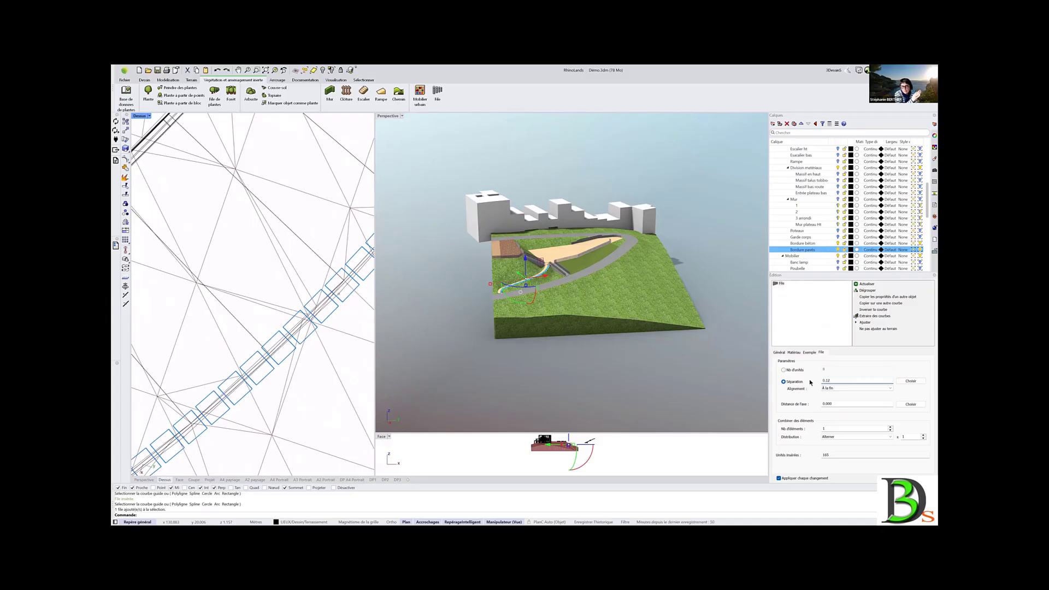
click(835, 389)
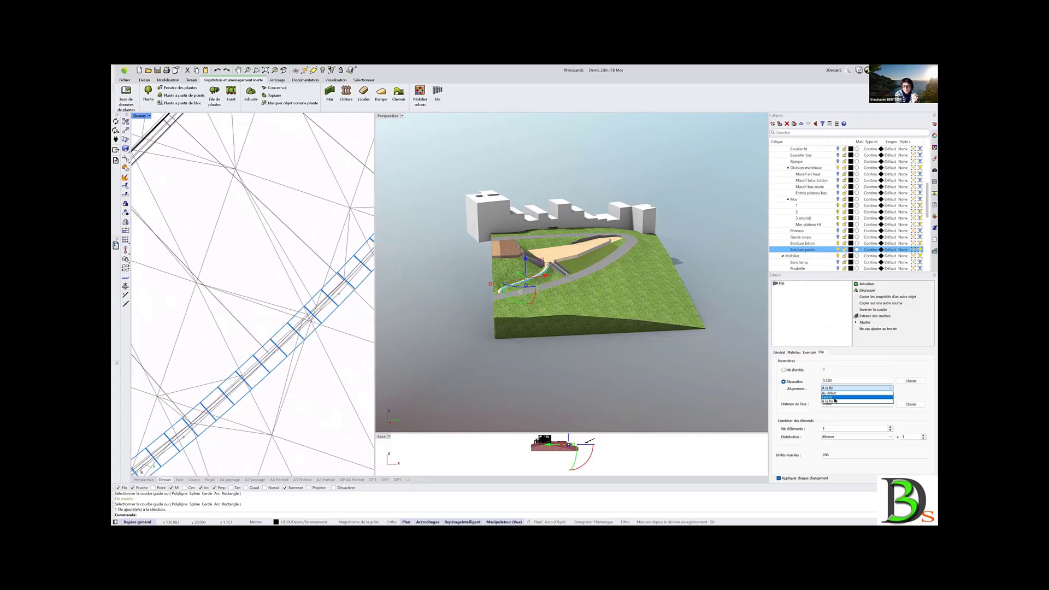
click(836, 388)
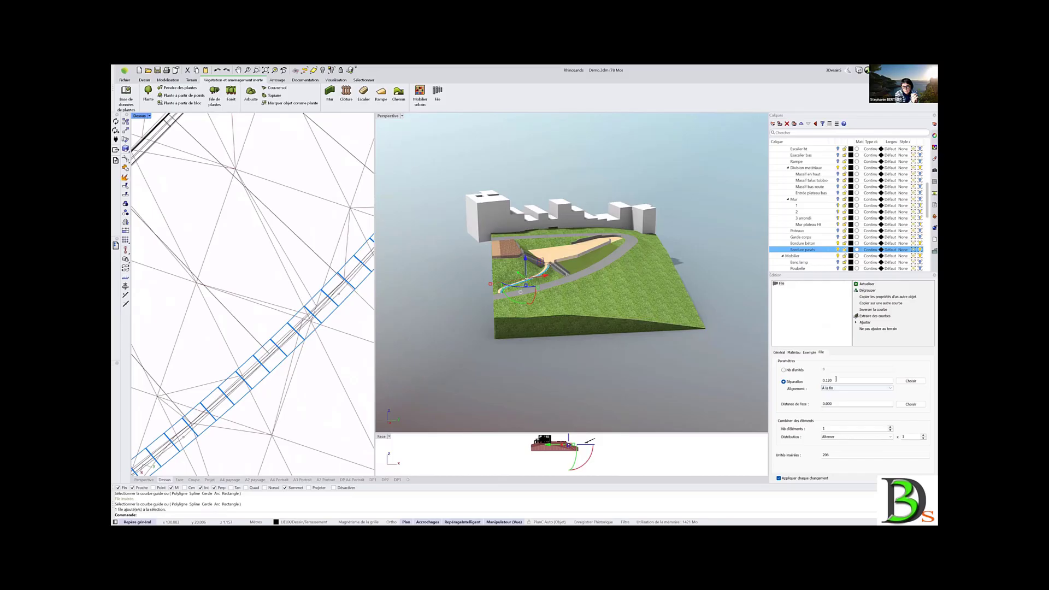
Try face distances of 0.2 and -0.1 on the paving-block row and restore the distance to 0
click(811, 353)
click(795, 353)
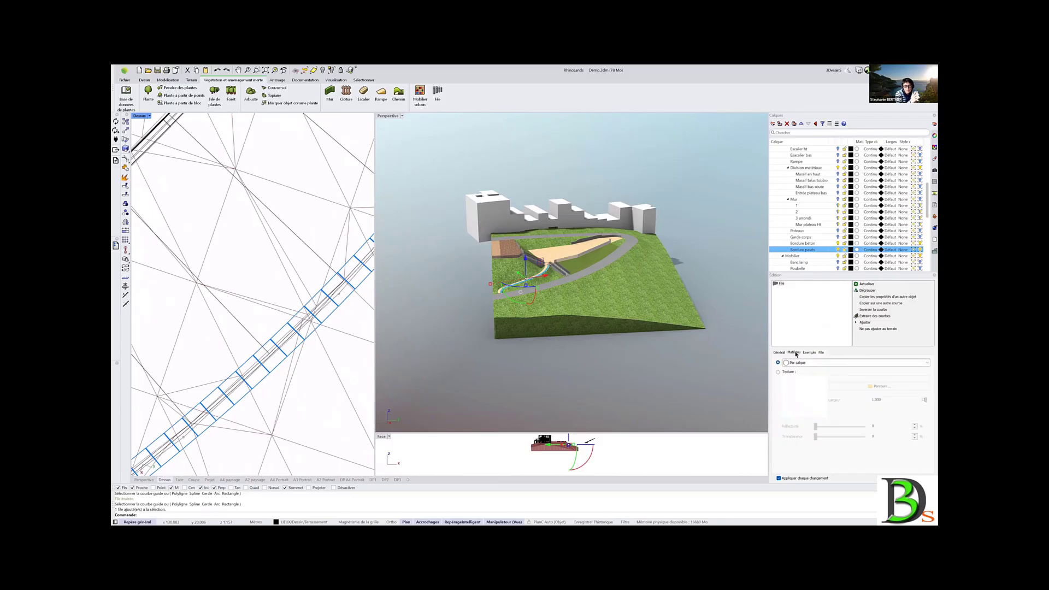
click(821, 353)
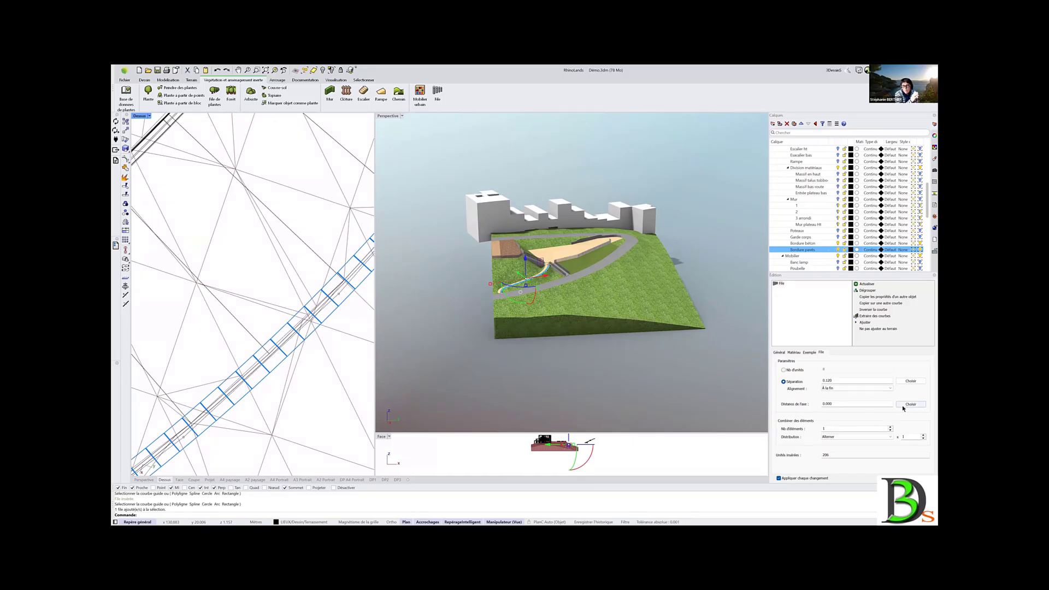
drag(856, 405, 809, 409)
text(0.2)
key(Return)
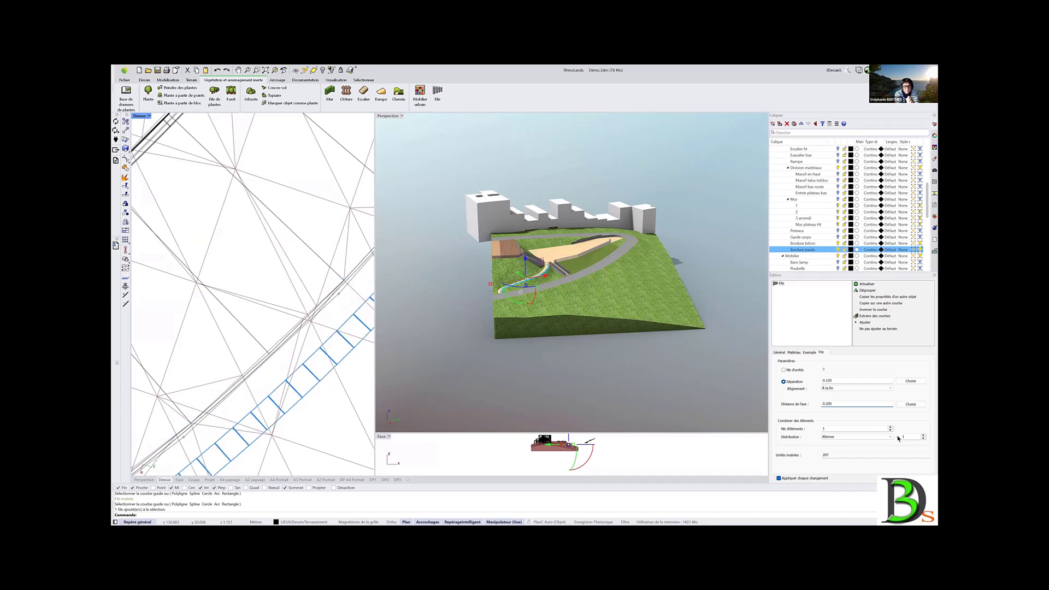
drag(842, 404, 796, 407)
text(-0.1)
key(Return)
drag(829, 402, 809, 406)
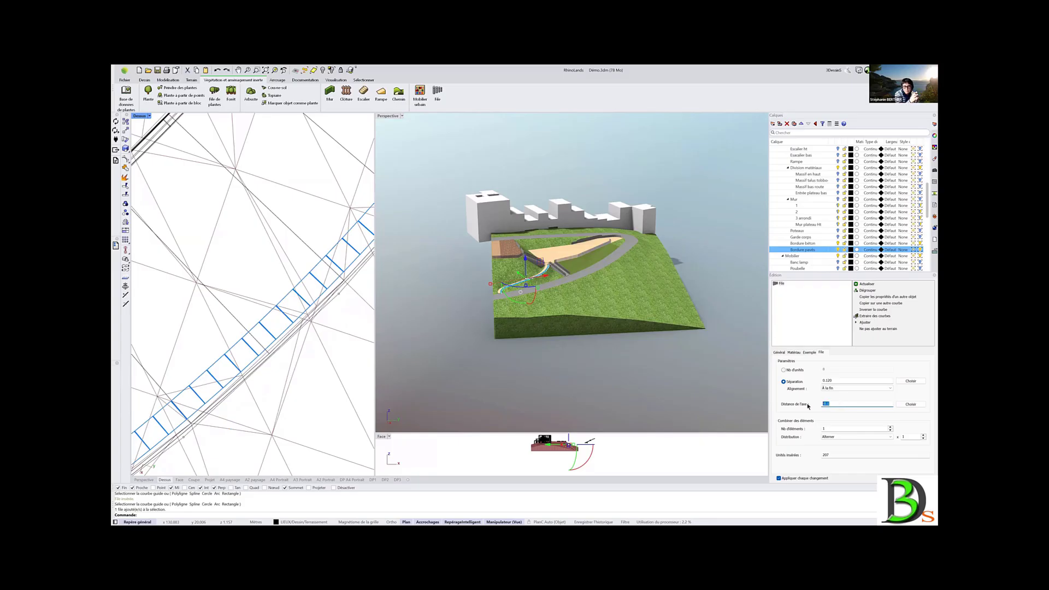
text(0)
key(Return)
Turn off terrain adjustment (Ne pas ajuster au terrain) for the paving-block row along the winding path
scroll(517, 280, up, 15)
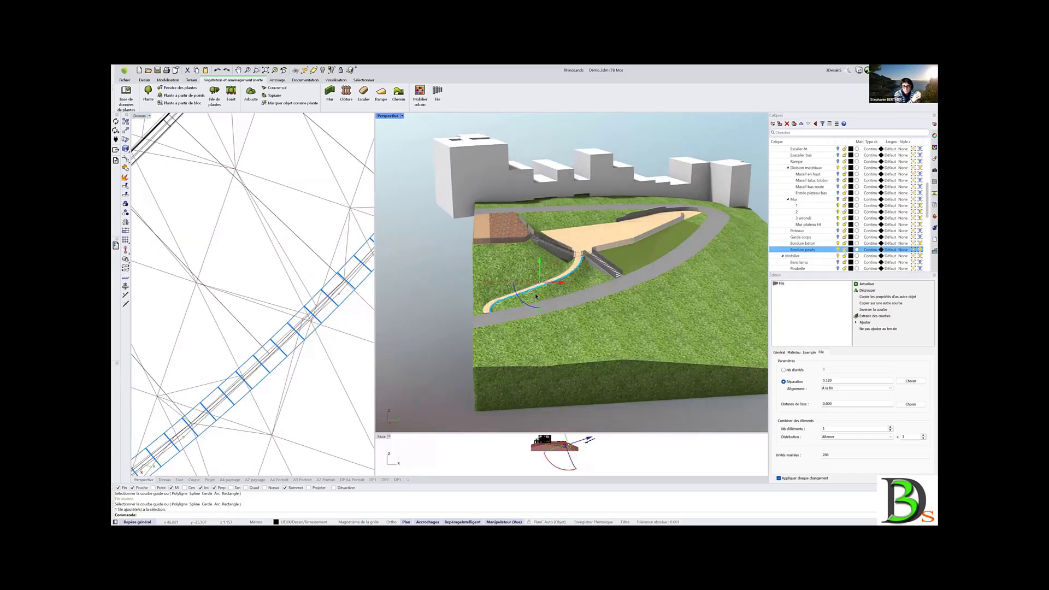
key(Escape)
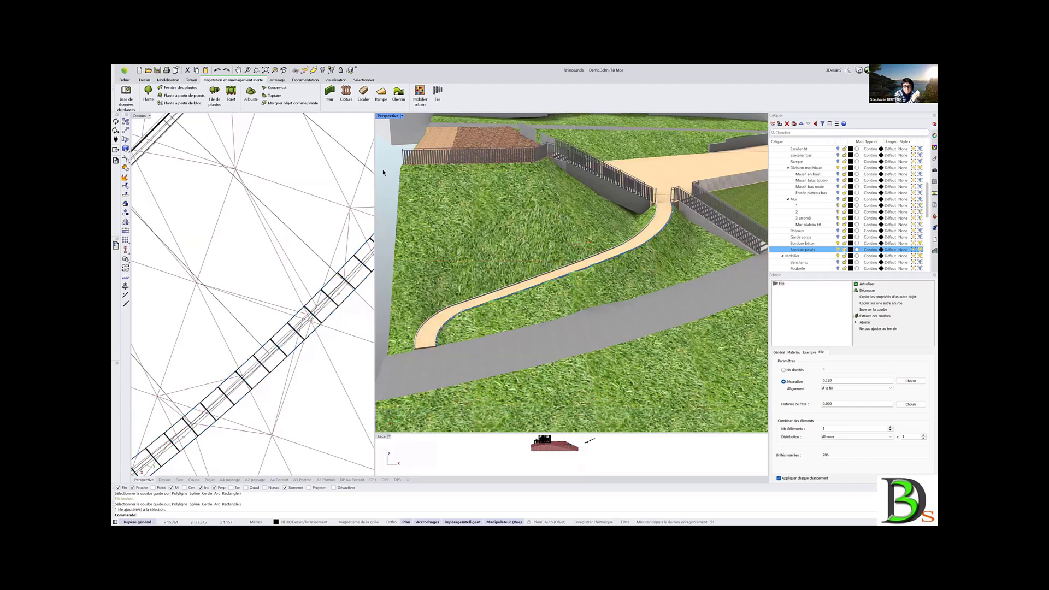
scroll(432, 345, up, 10)
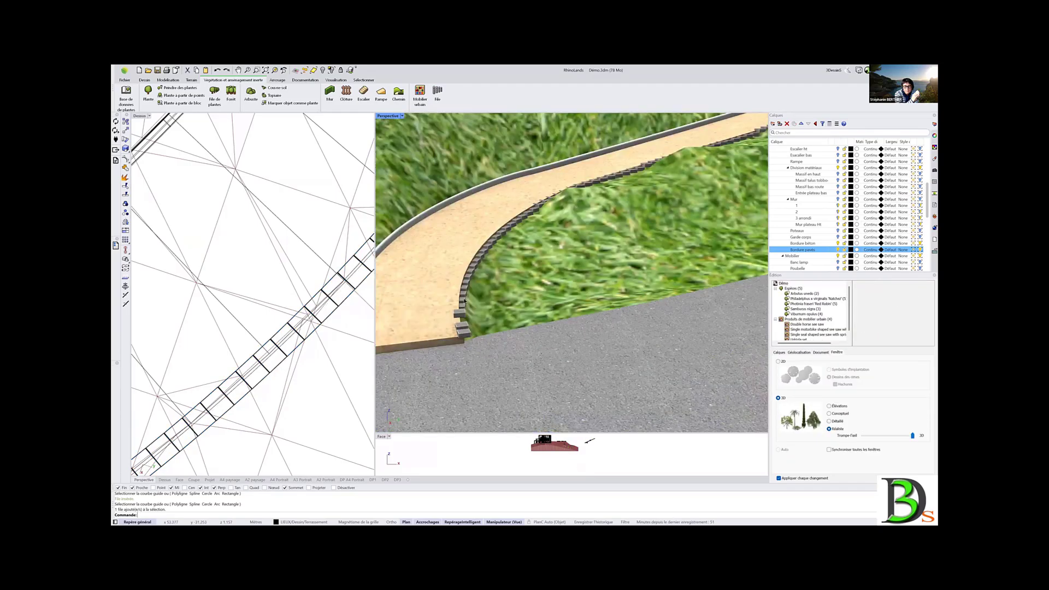
click(464, 300)
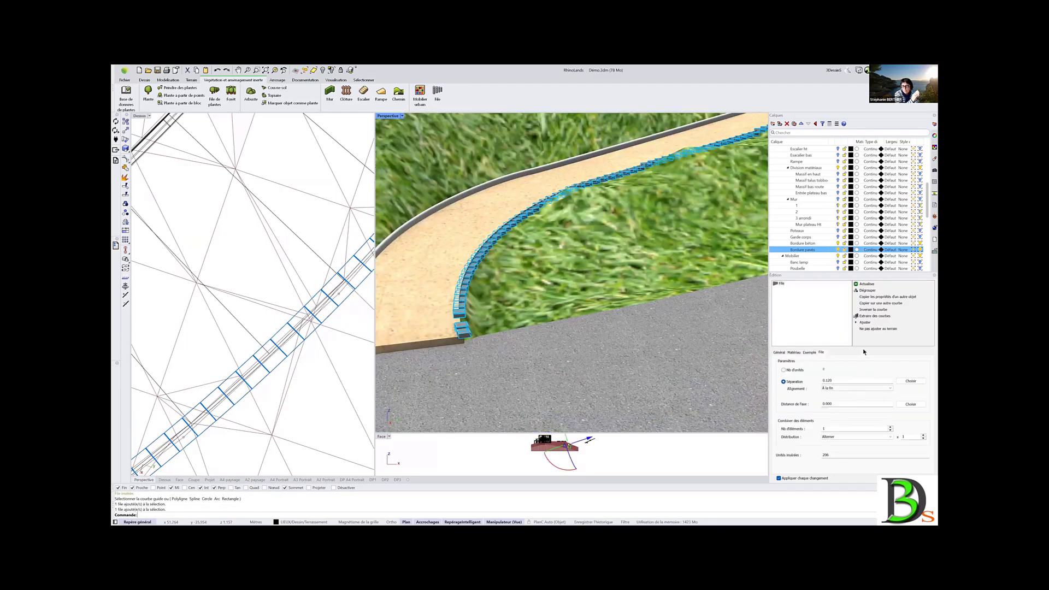
click(878, 329)
scroll(525, 290, down, 8)
right_drag(524, 279, 566, 244)
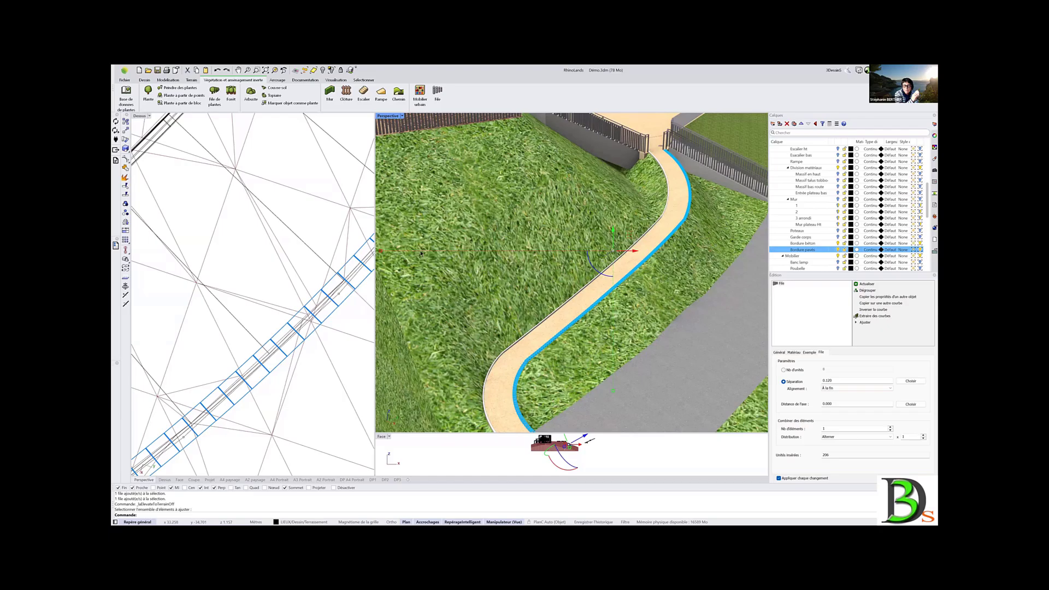
key(Escape)
Inspect the winding path's borders, the stairs and the retaining walls across the terrain from several angles
right_drag(705, 300, 569, 287)
scroll(568, 279, down, 5)
scroll(570, 287, down, 4)
shift+right_drag(682, 290, 662, 289)
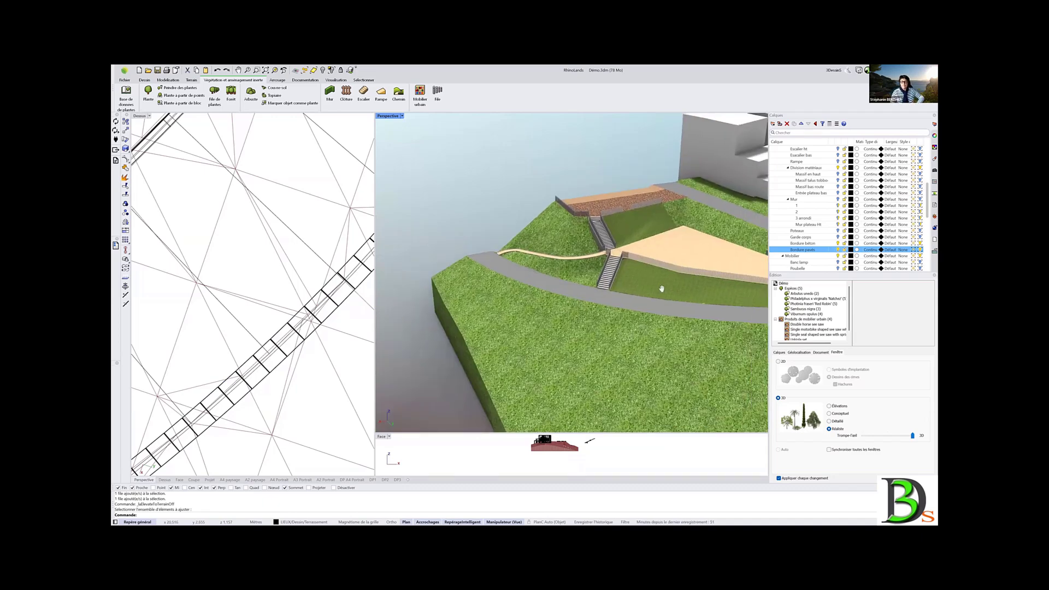
scroll(672, 287, up, 6)
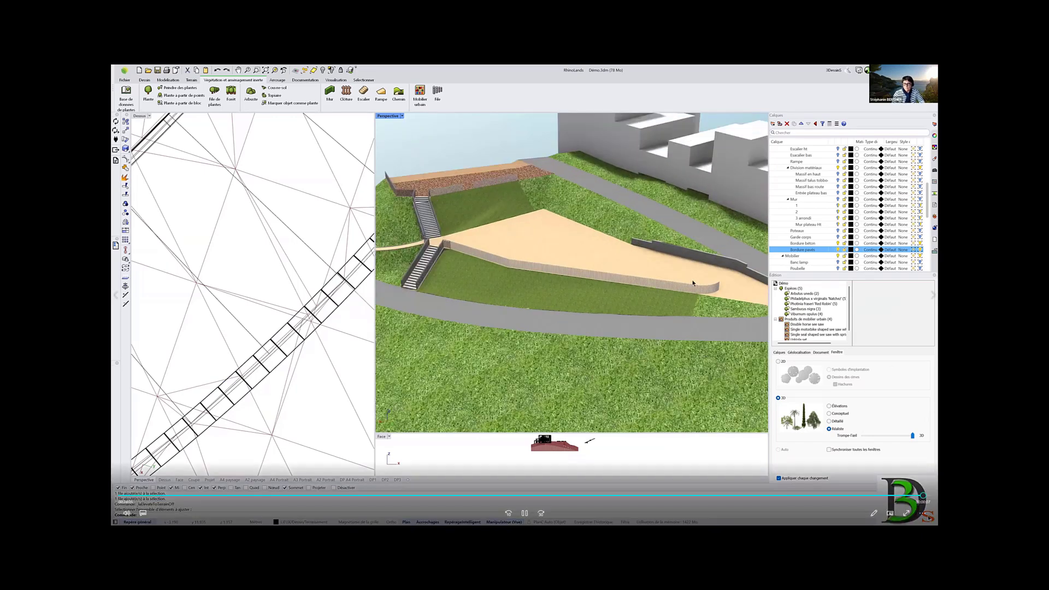
scroll(688, 283, down, 5)
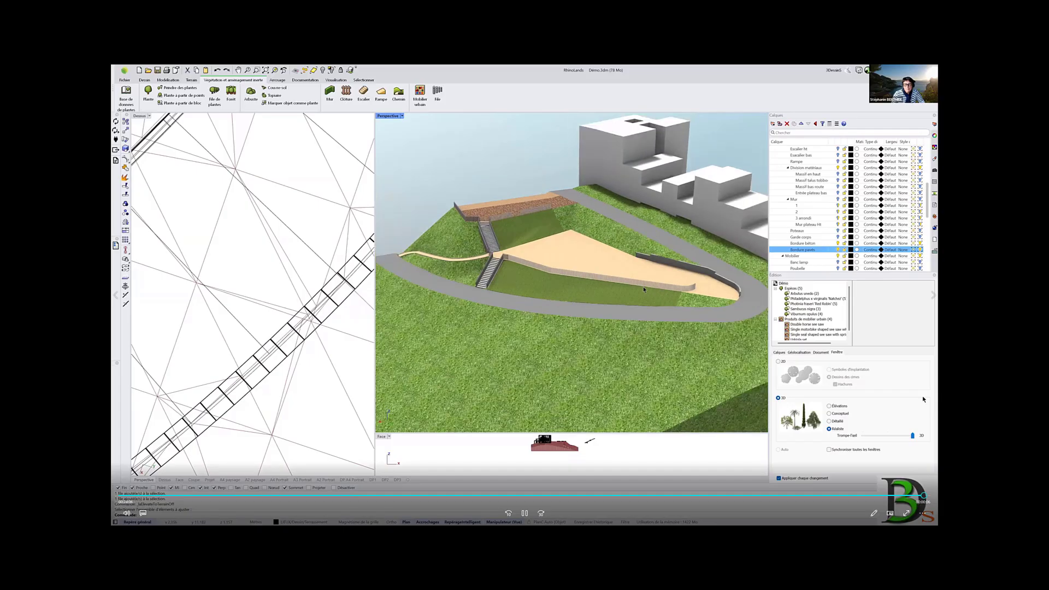
right_drag(657, 304, 640, 298)
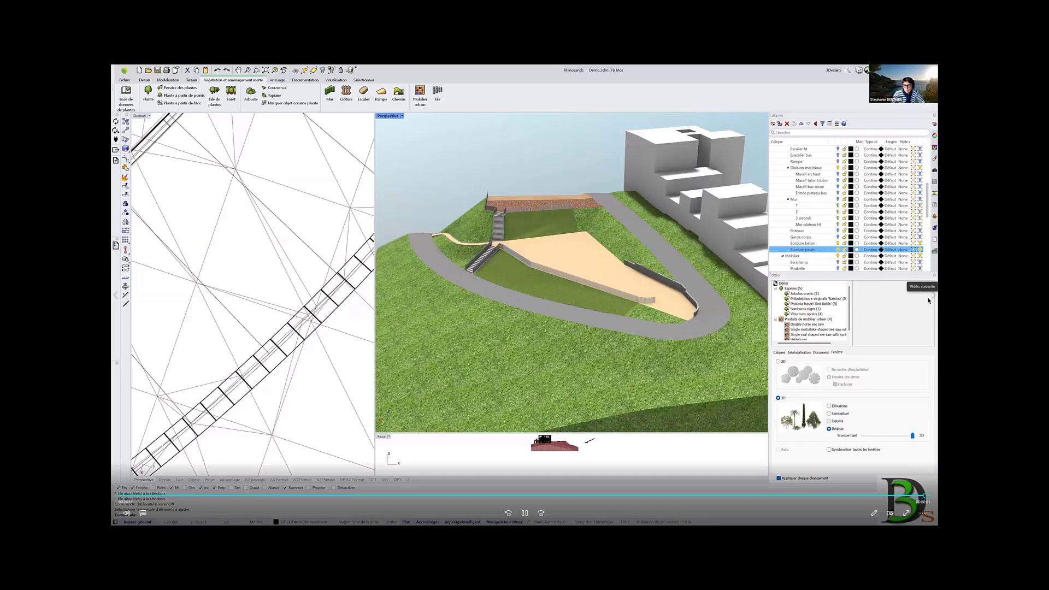
click(928, 300)
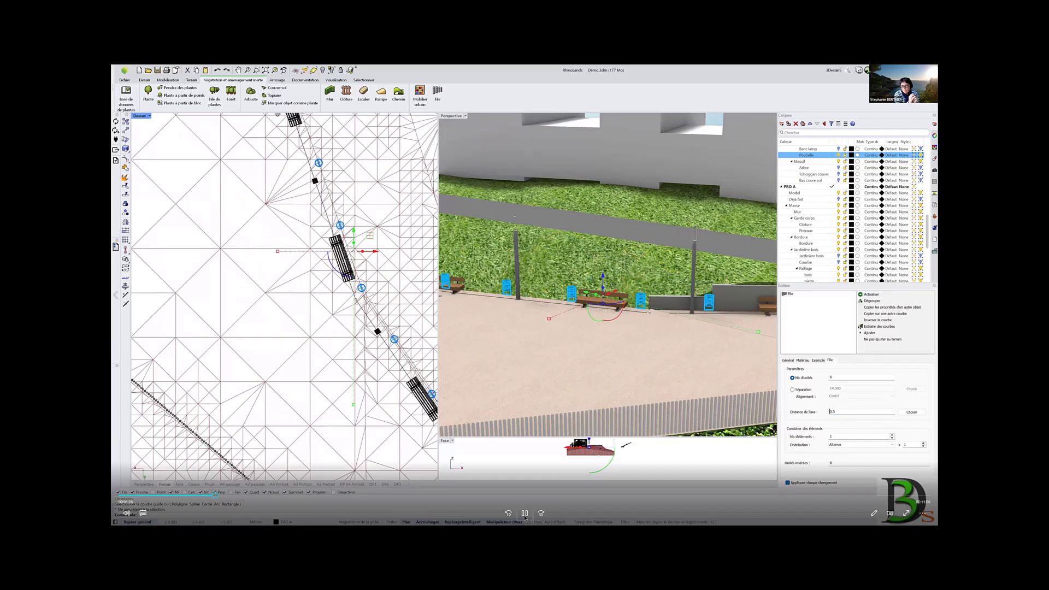
Try a face distance of -0.5 on the litter-bin row and set the distance to 0
text(-)
click(837, 437)
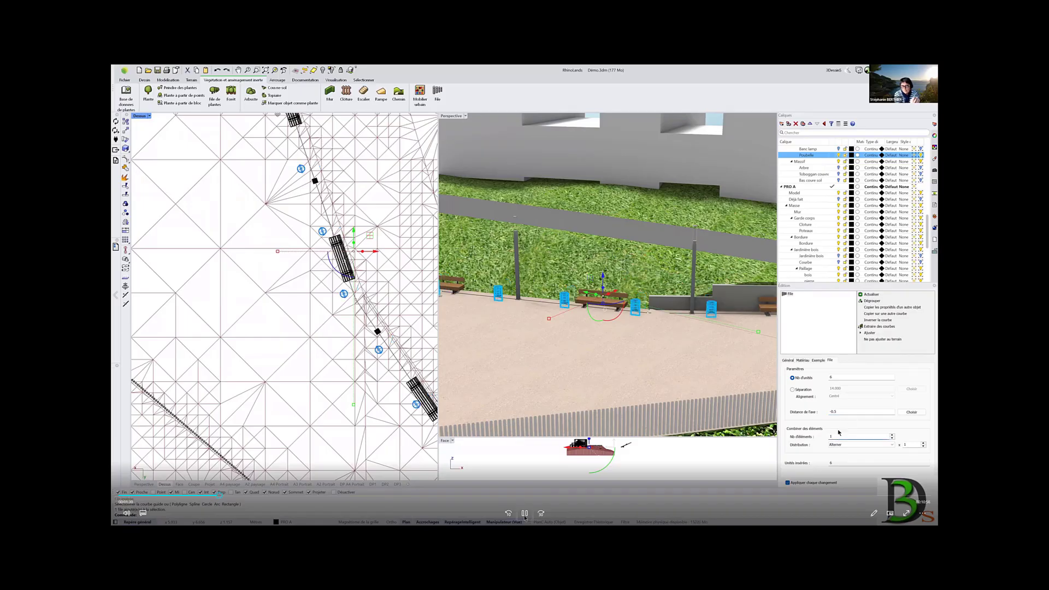
double_click(841, 413)
text(0)
Distribute the litter bins by separation instead of unit count, with a separation of 12 and centred alignment
double_click(828, 378)
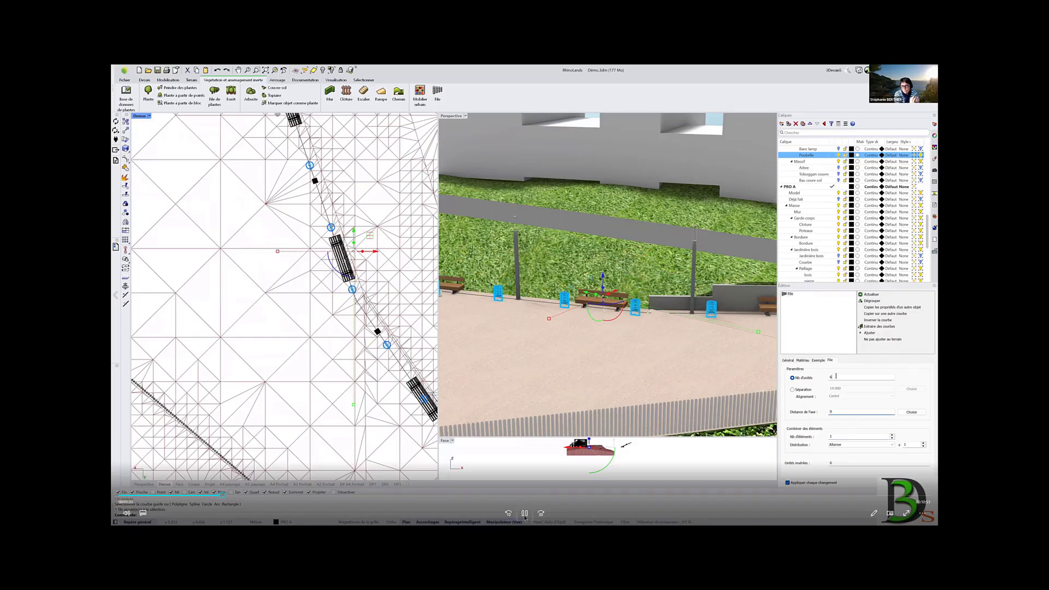
click(792, 390)
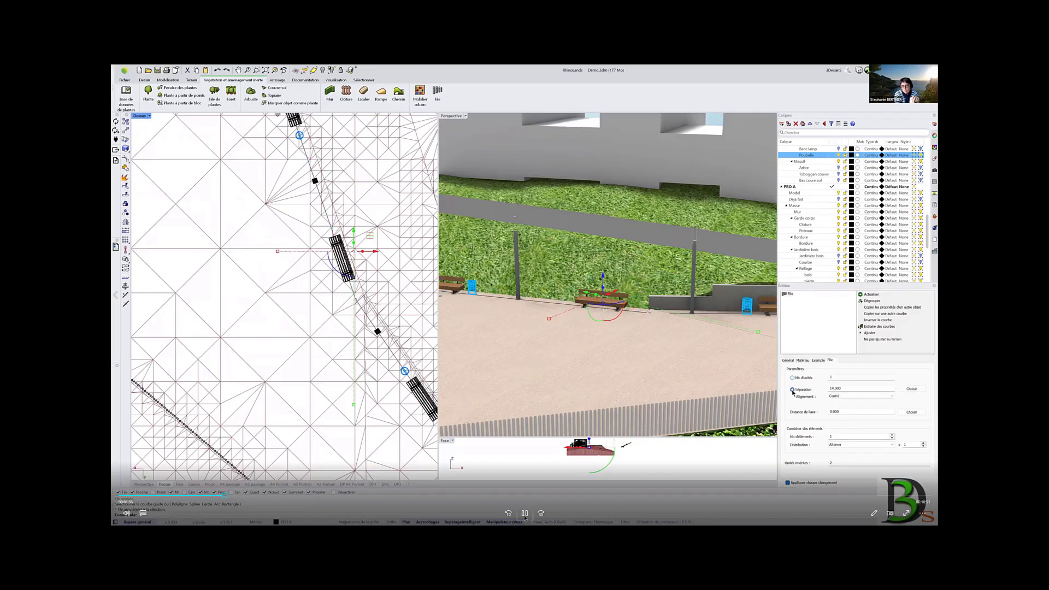
double_click(843, 389)
text(12)
click(842, 397)
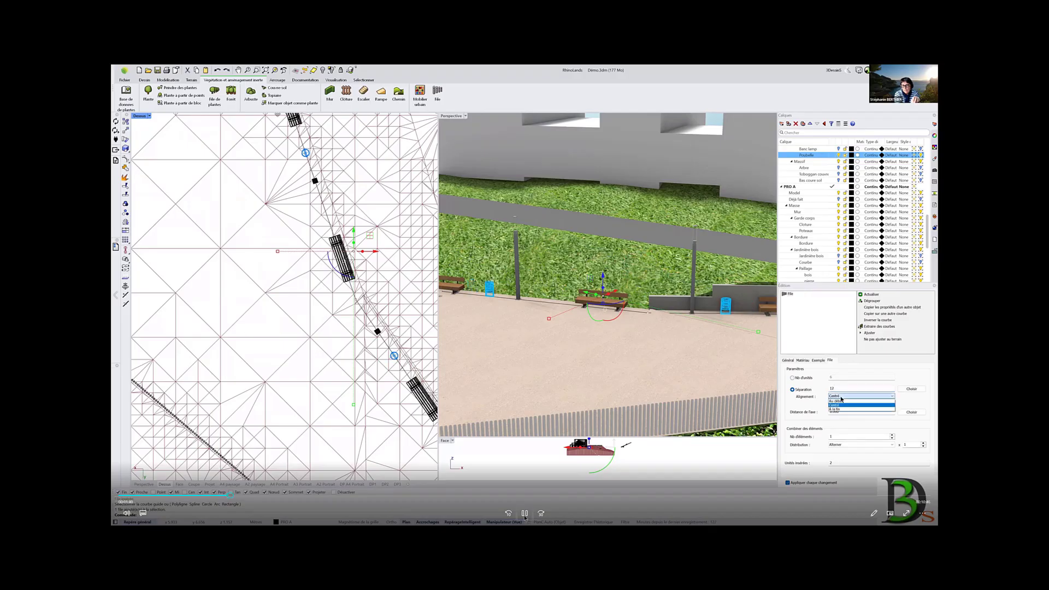
click(842, 405)
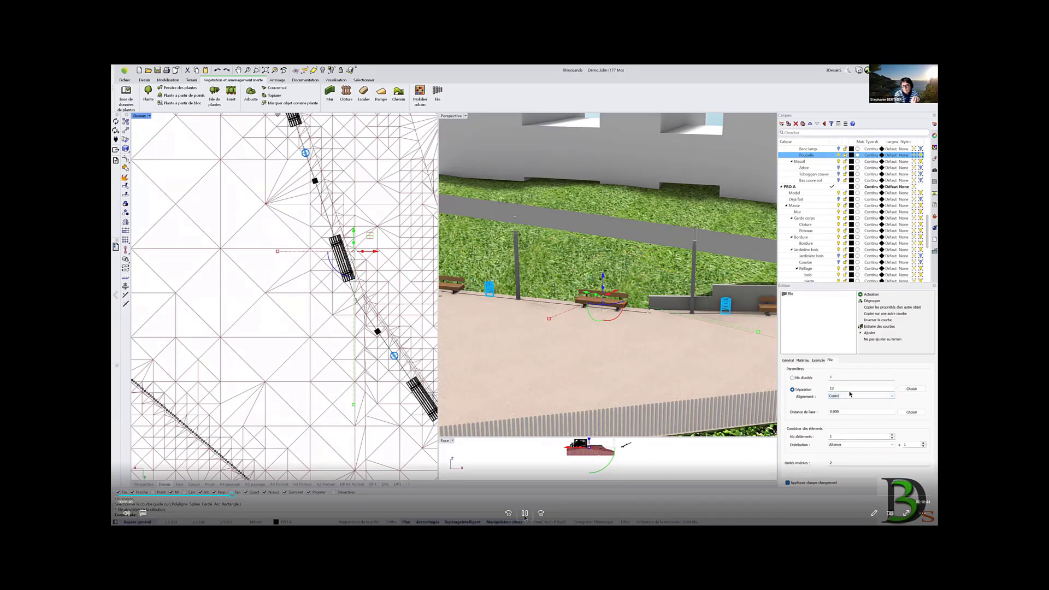
drag(847, 389, 790, 384)
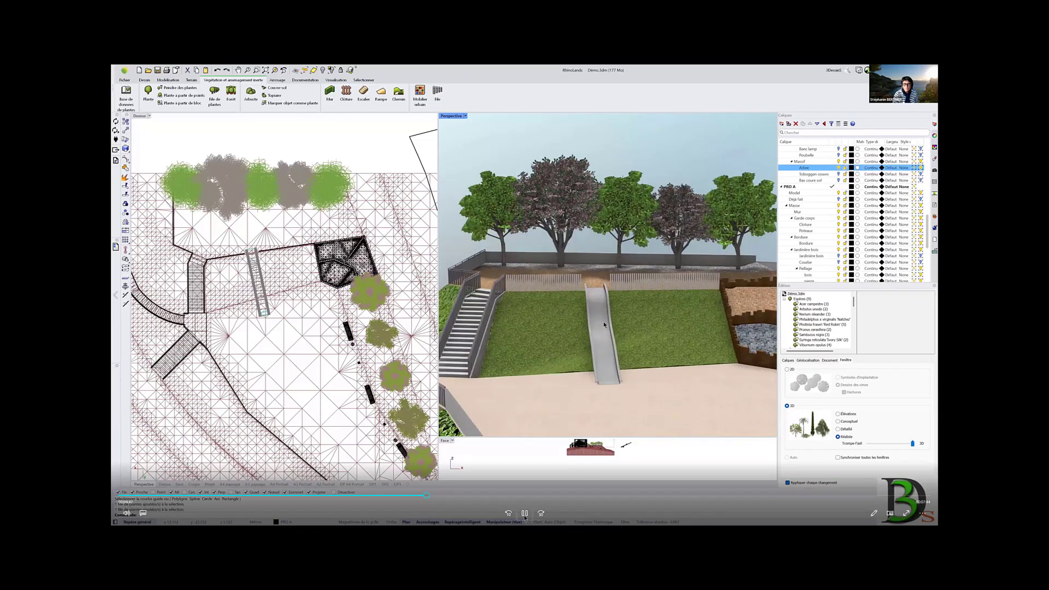
Display the Toboggan couvre-sol layer and make Massif the current layer
scroll(231, 288, up, 2)
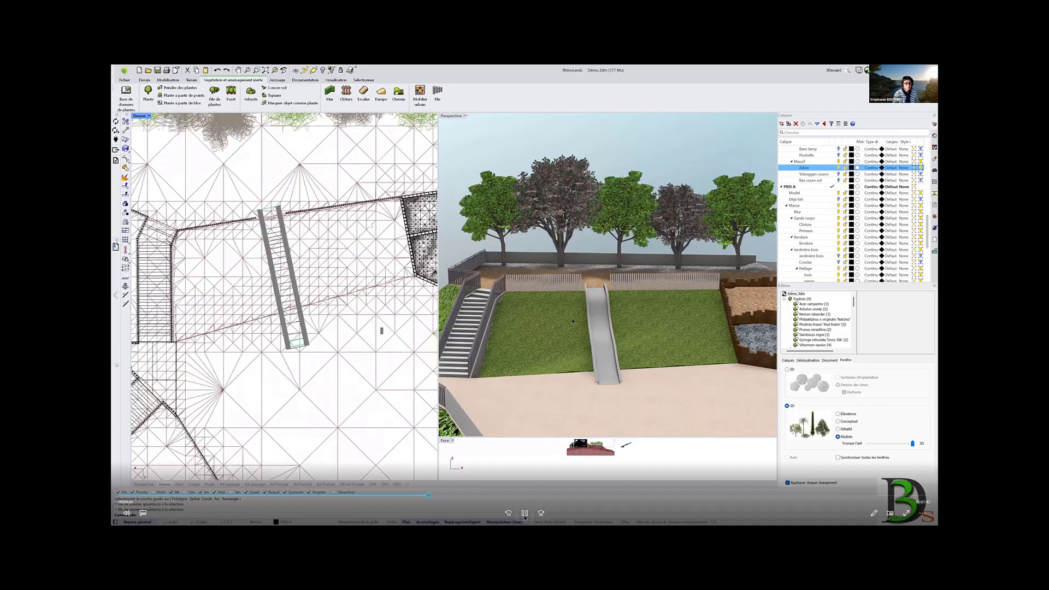
click(839, 174)
click(833, 168)
click(833, 162)
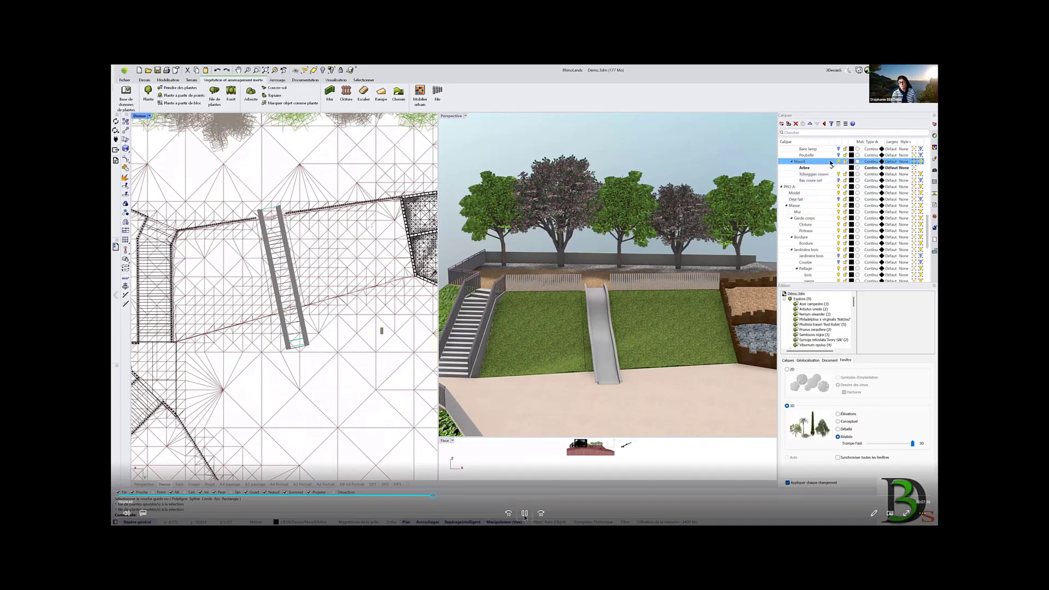
click(819, 168)
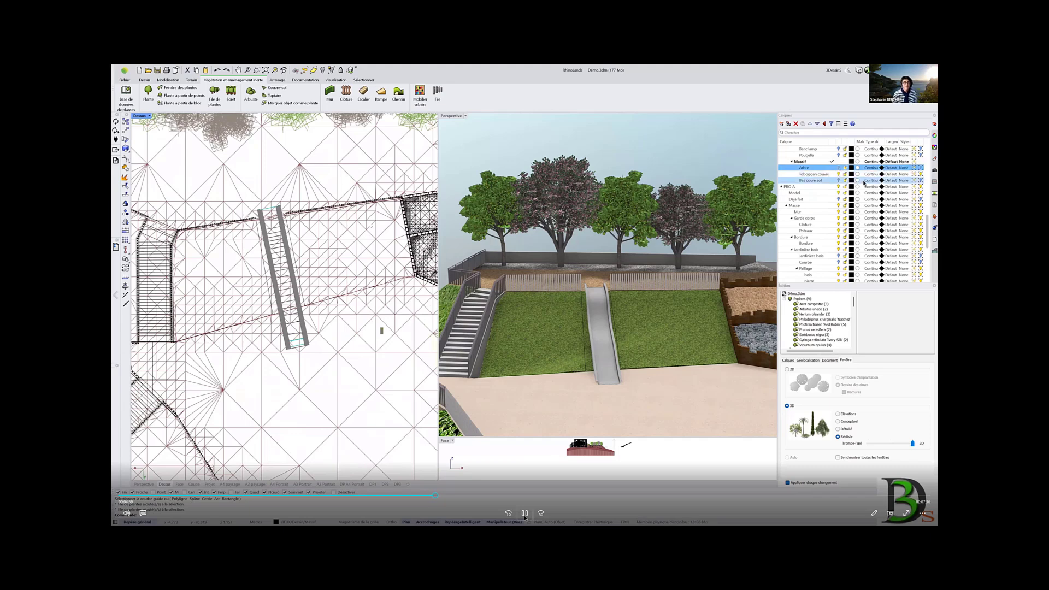
Start a forest (Forêt) and choose Erigeron karvinskianus from the plant database as its species, keeping the existing species definition
click(231, 93)
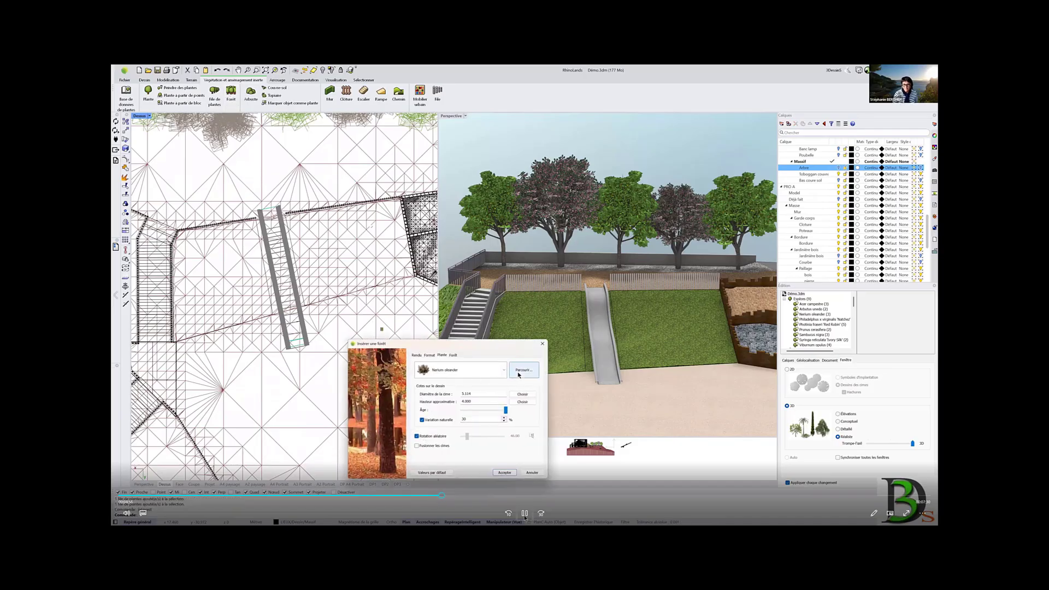
click(518, 372)
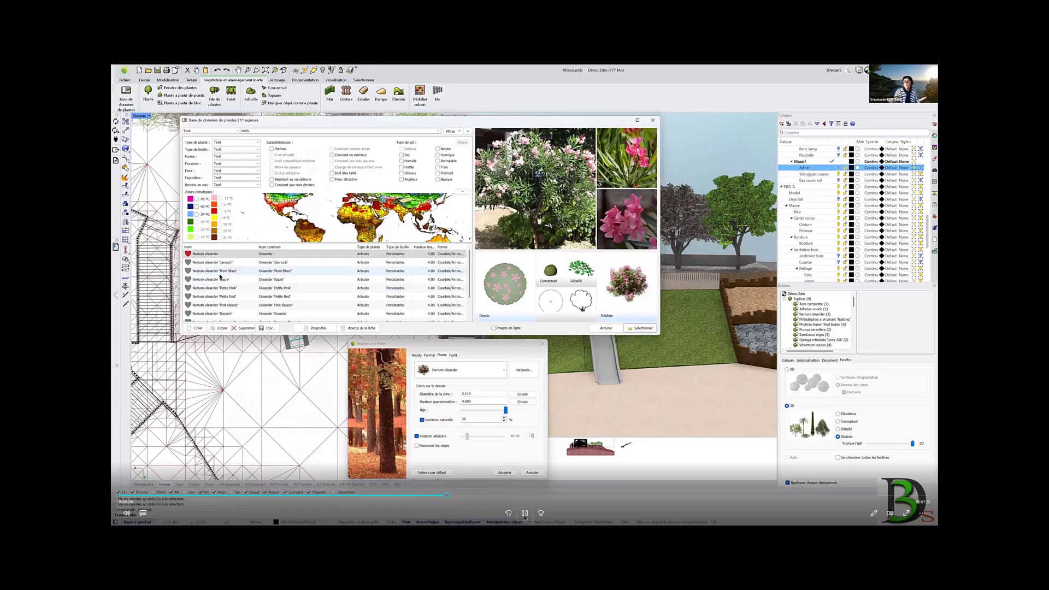
drag(255, 132, 230, 136)
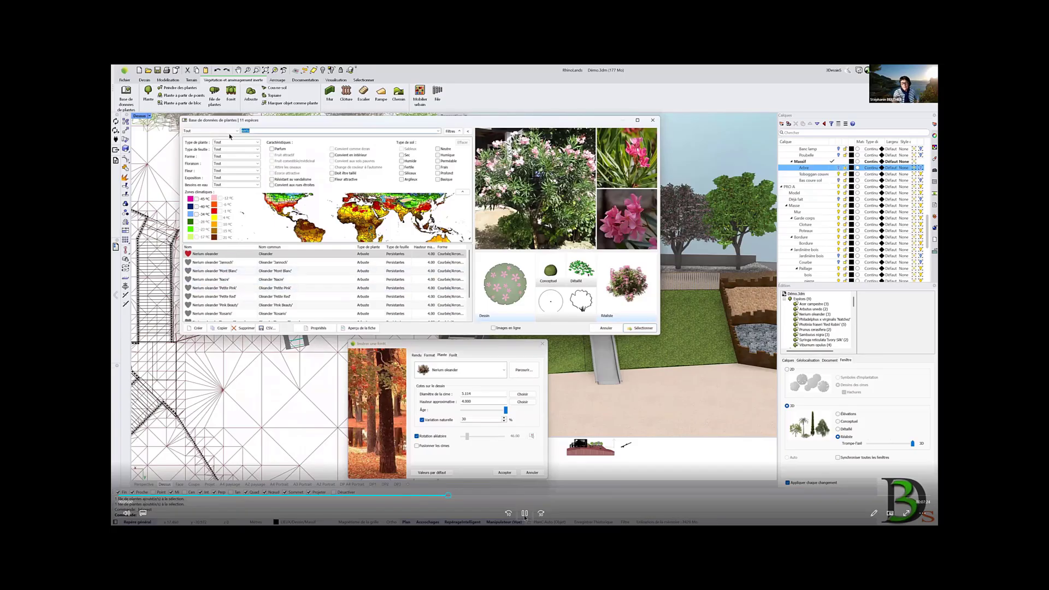
text(vin)
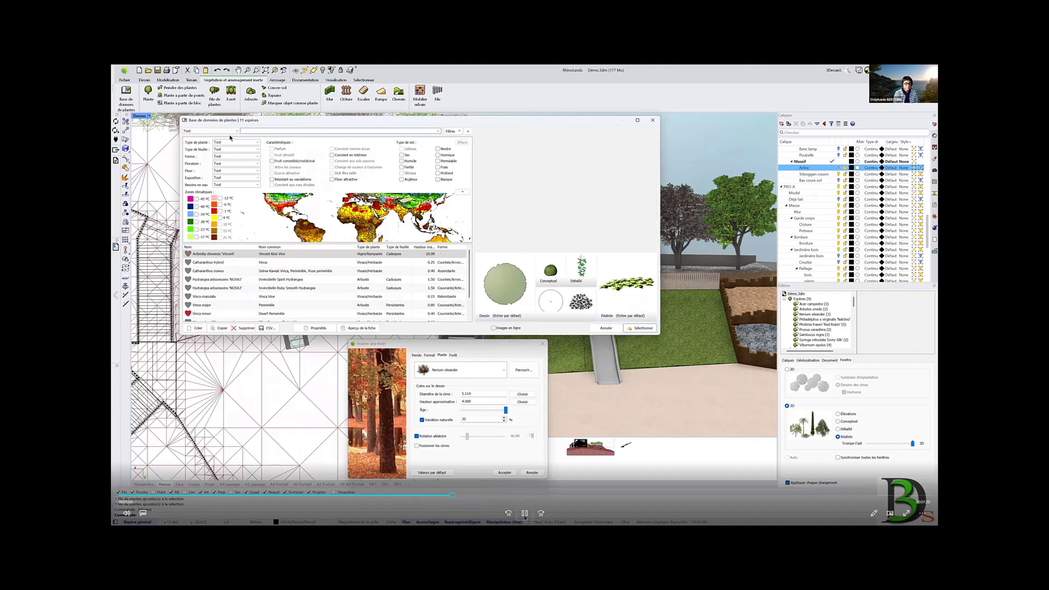
text(erigero)
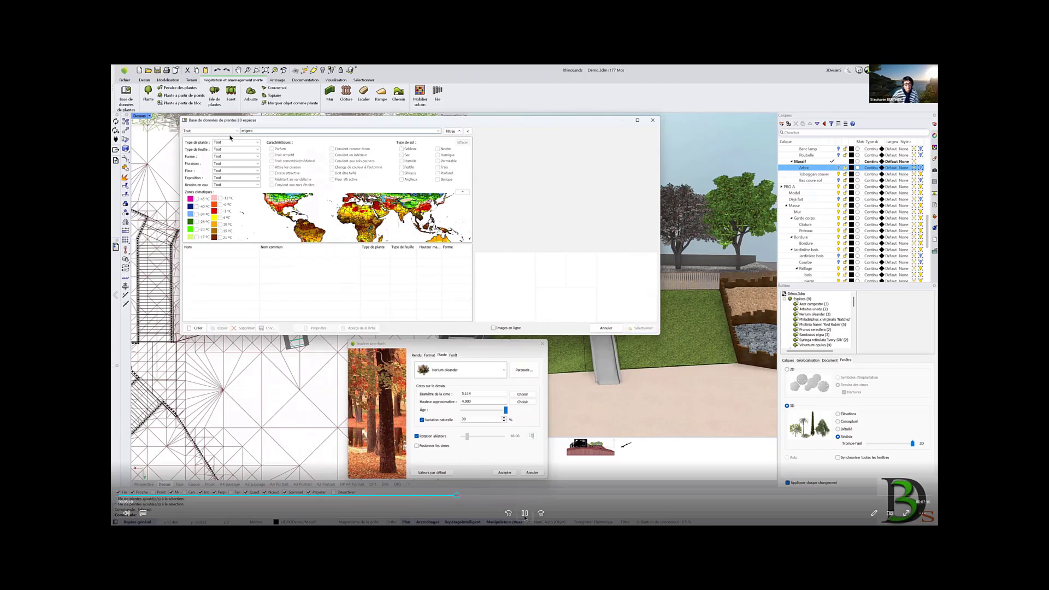
click(208, 279)
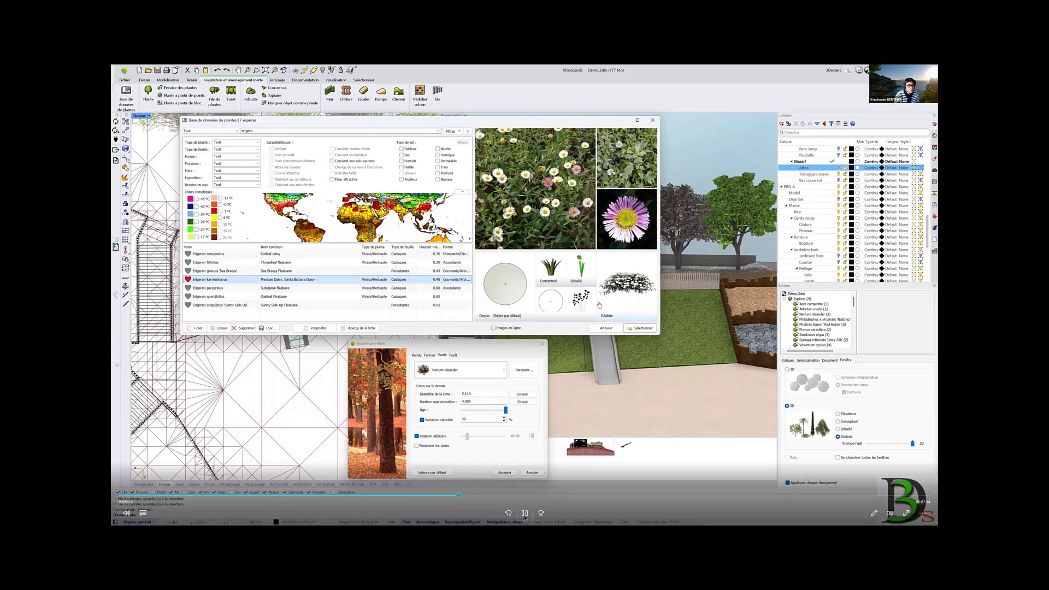
click(640, 328)
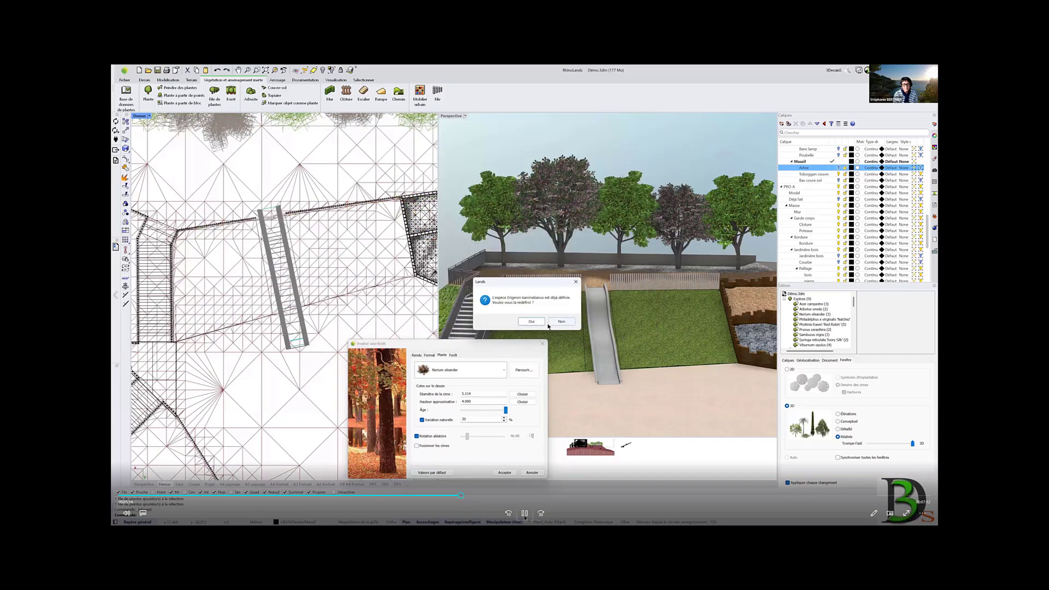
click(561, 321)
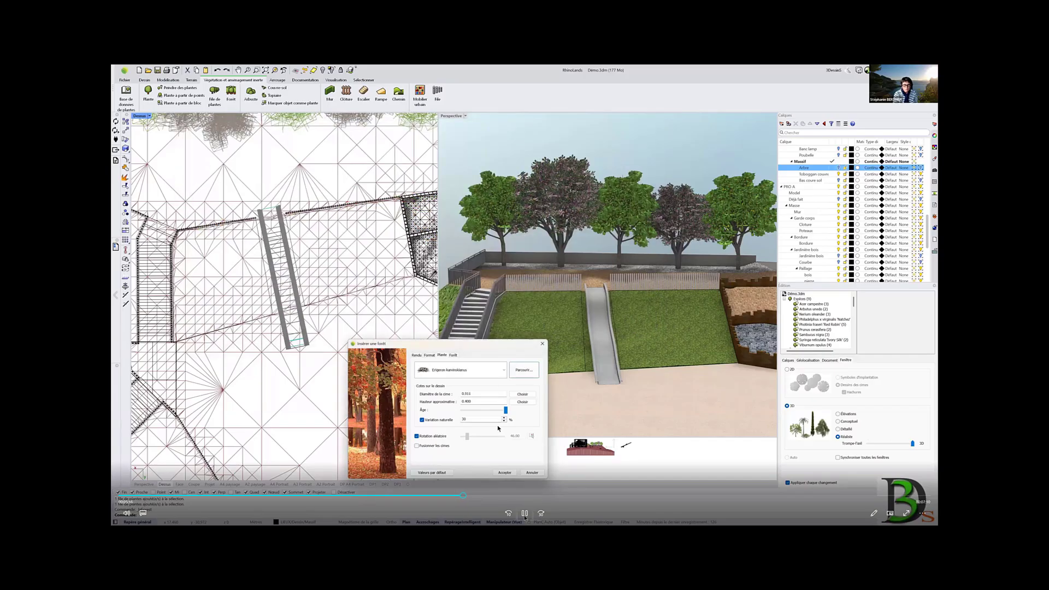
Accept the forest settings and plant the Erigeron over the two banks on either side of the slide
click(504, 472)
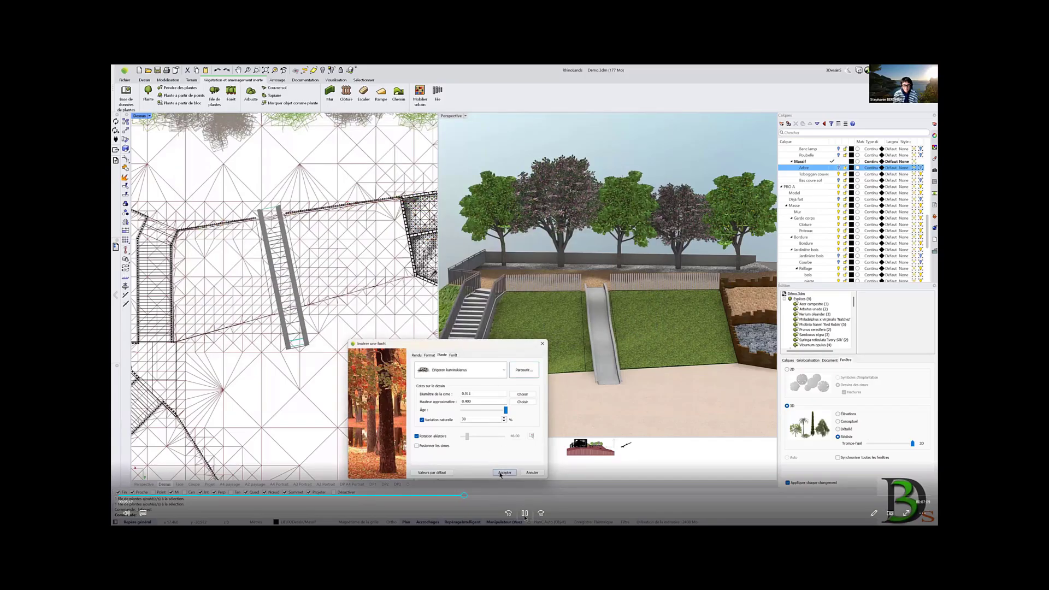
click(582, 353)
click(616, 325)
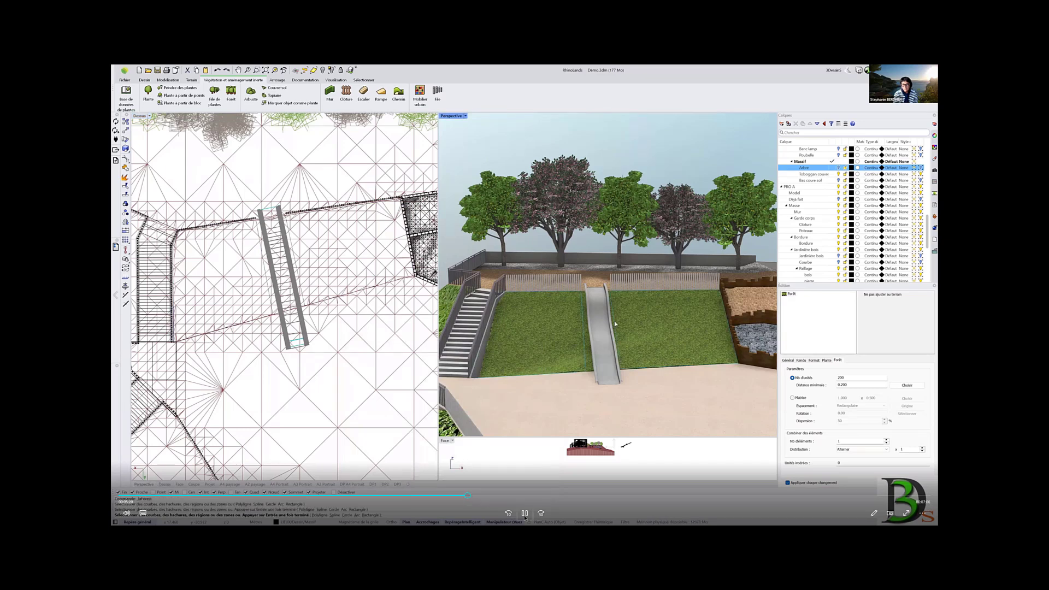
key(Return)
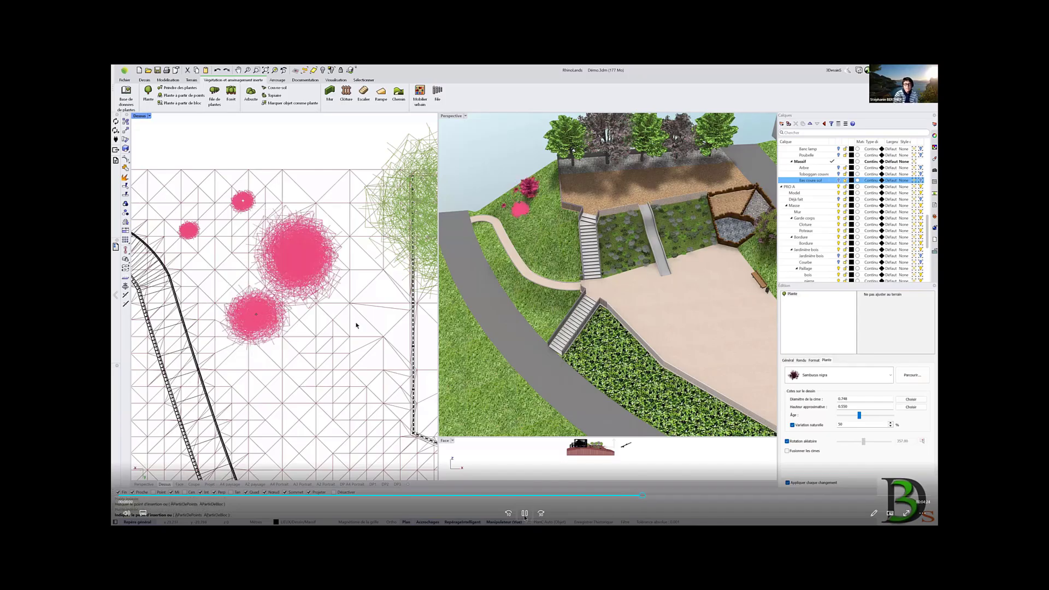
Plant two more Sambucus nigra shrubs beside the existing group on the slope near the upper terrace and end the planting
click(357, 252)
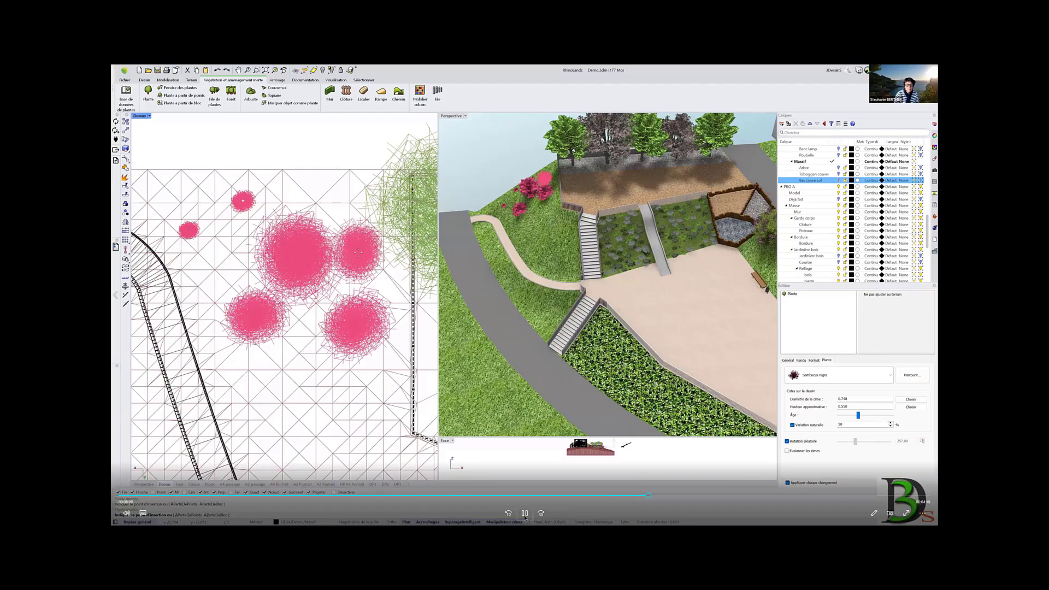
key(Escape)
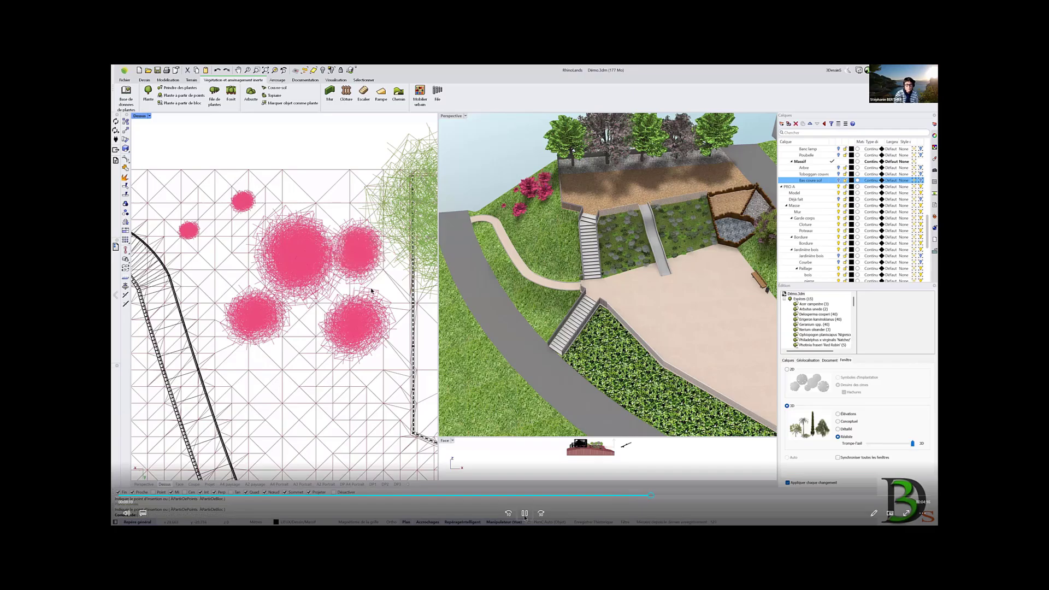
scroll(488, 215, up, 10)
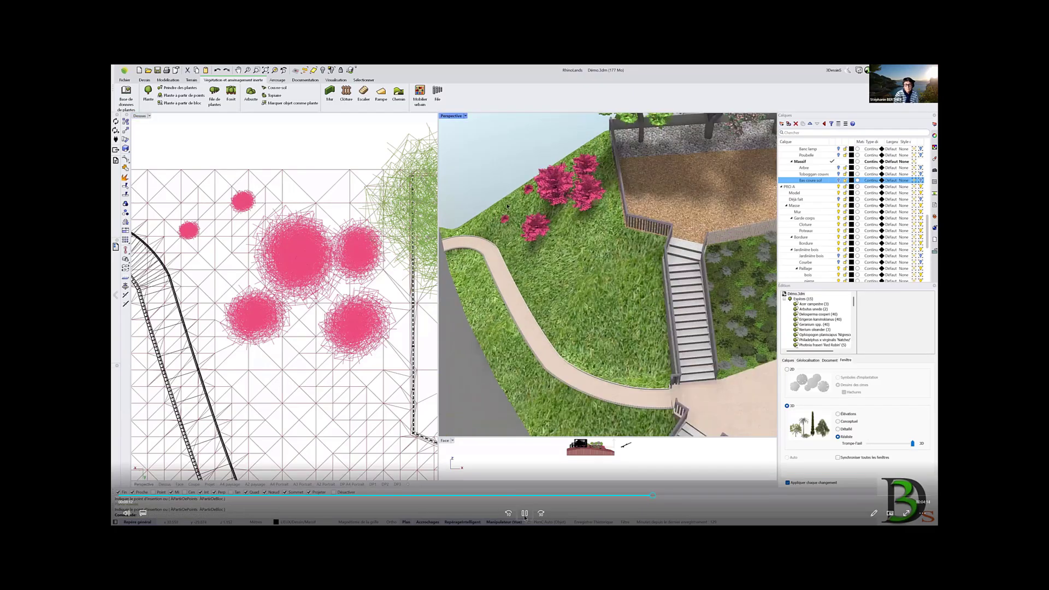
right_drag(510, 212, 675, 268)
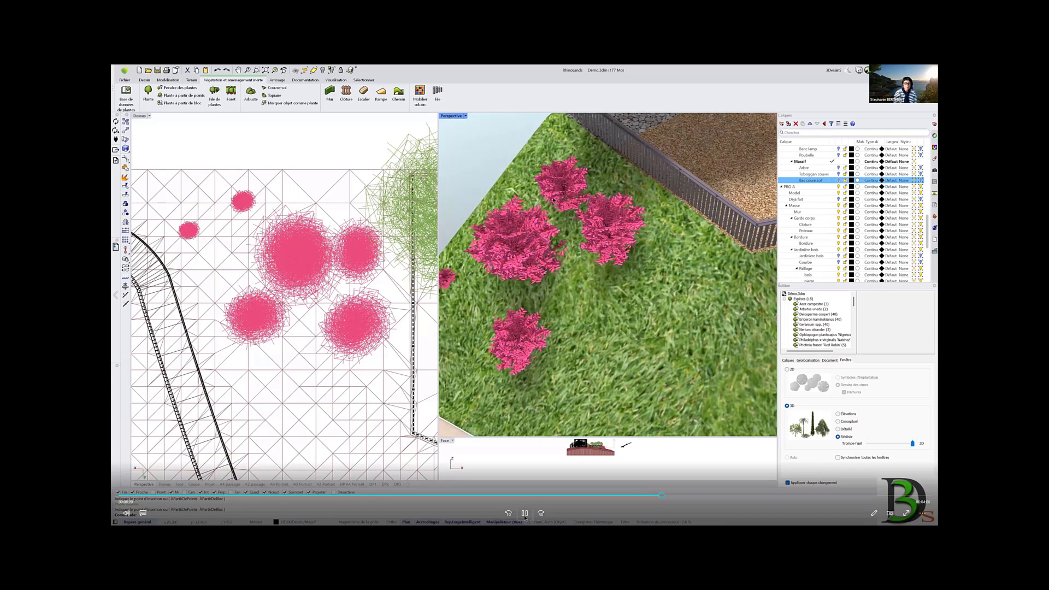
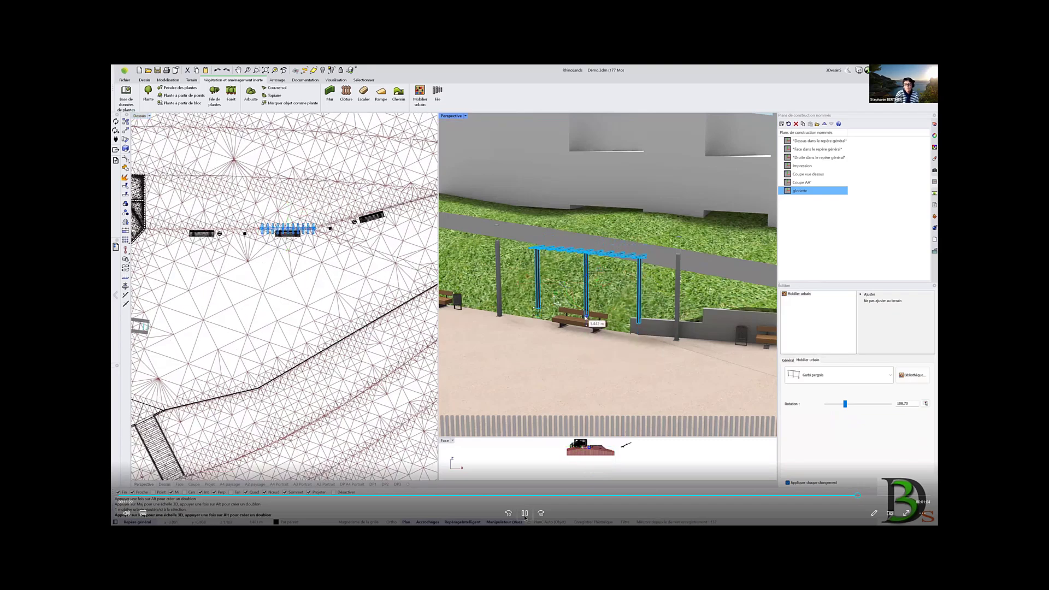
Deselect the pergola and examine its placement over the bench, up close and within the whole site
scroll(587, 298, up, 7)
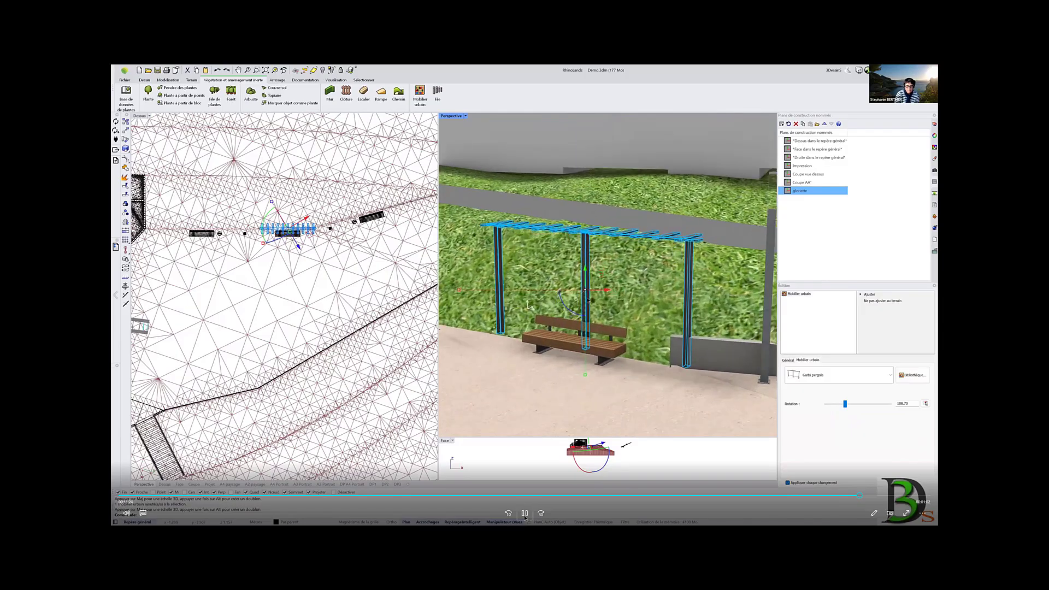
key(Escape)
right_drag(539, 315, 568, 349)
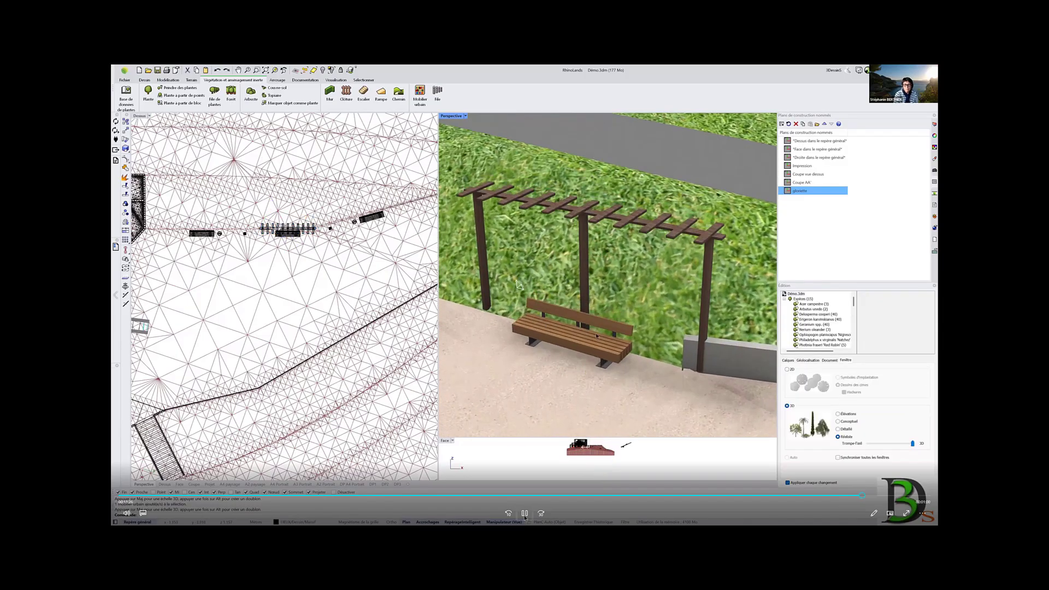
scroll(620, 347, down, 5)
right_drag(618, 316, 567, 292)
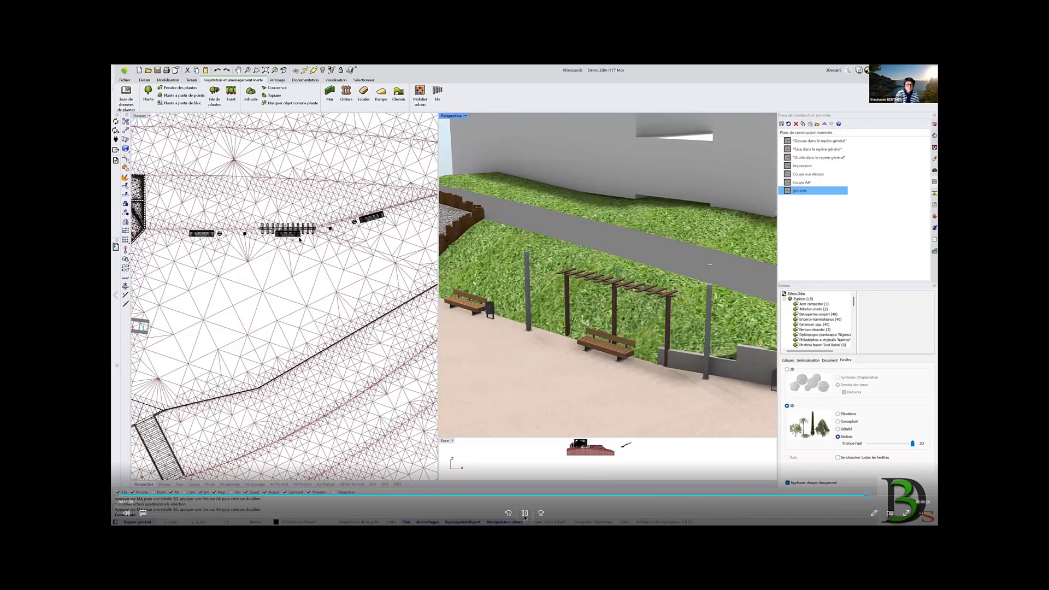
scroll(299, 240, up, 5)
scroll(626, 273, down, 5)
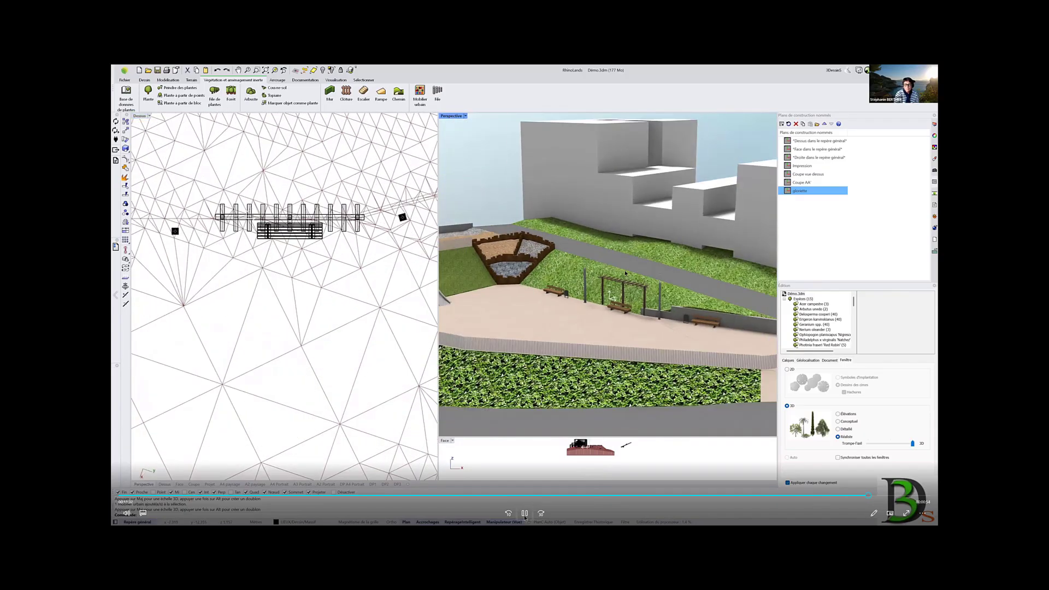
scroll(625, 274, down, 10)
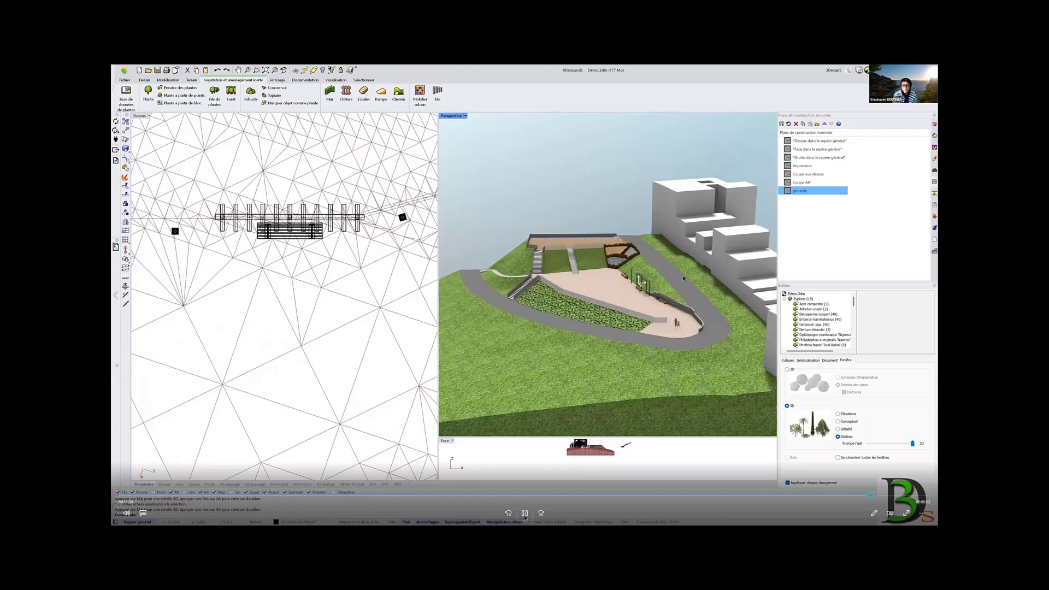
scroll(590, 316, up, 6)
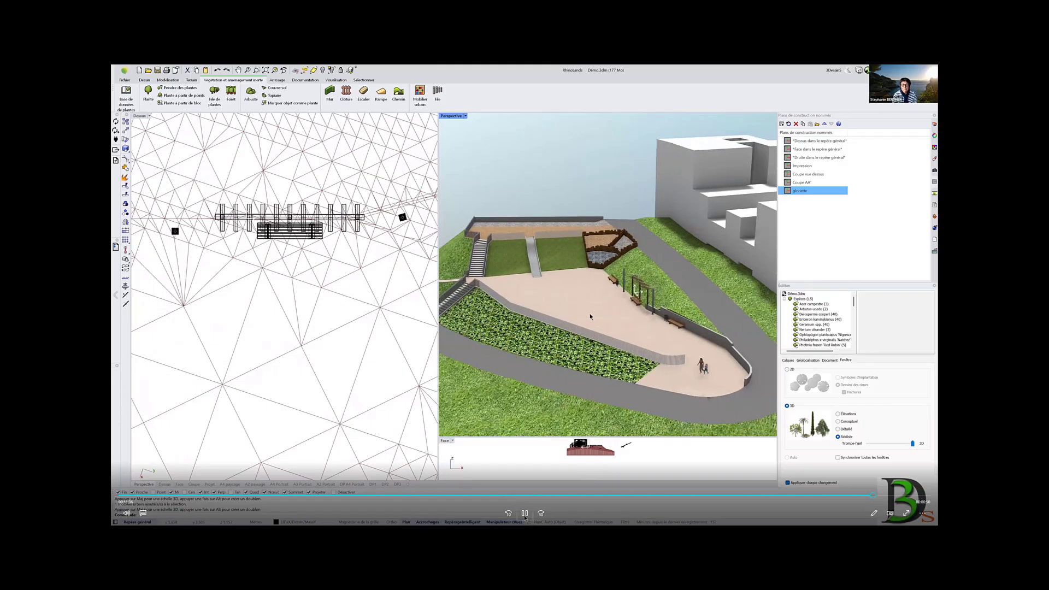
click(934, 127)
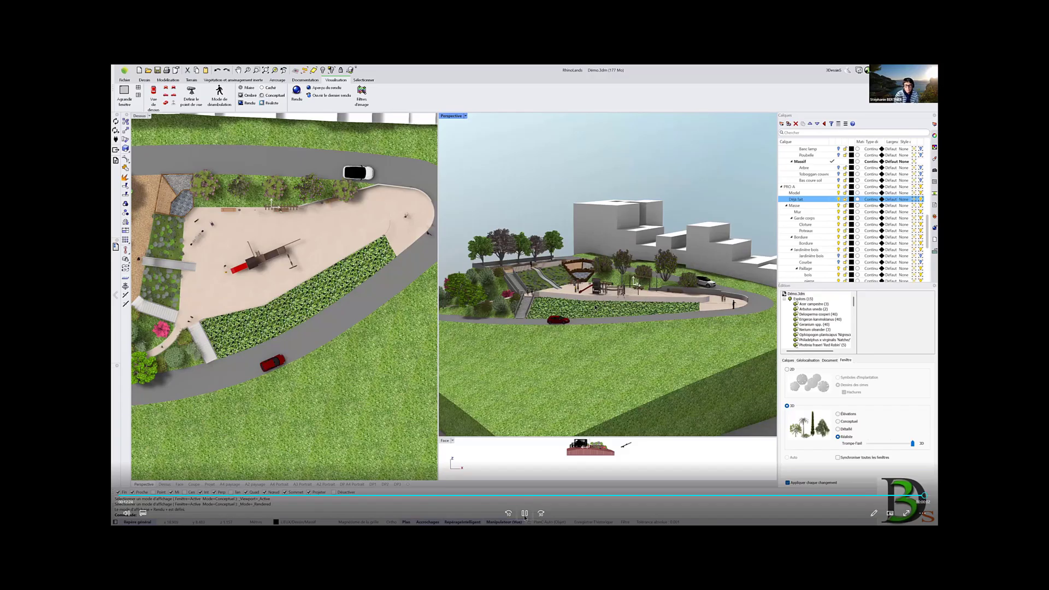
click(525, 515)
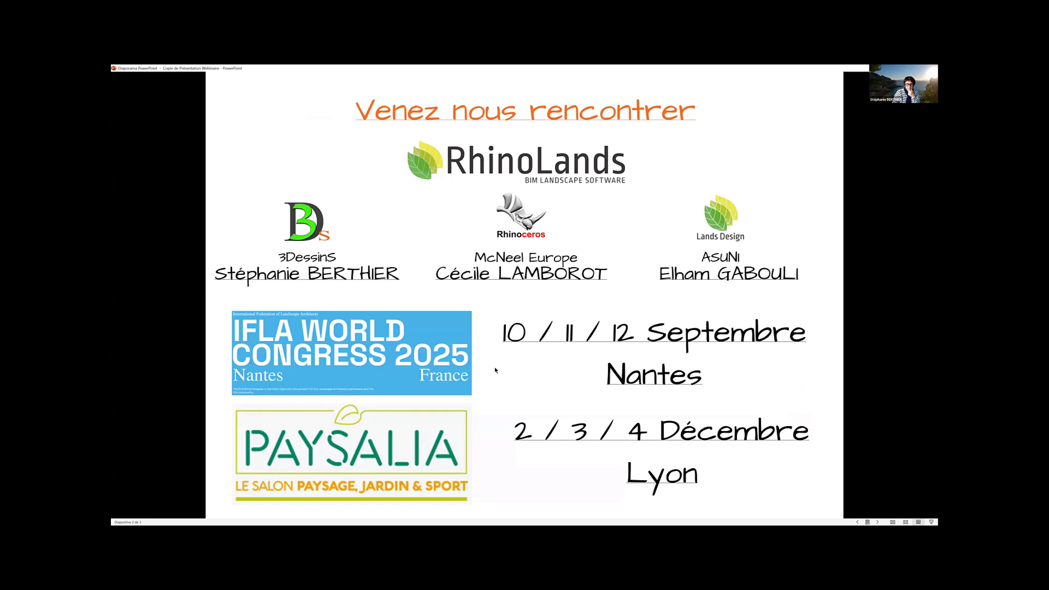
key(Right)
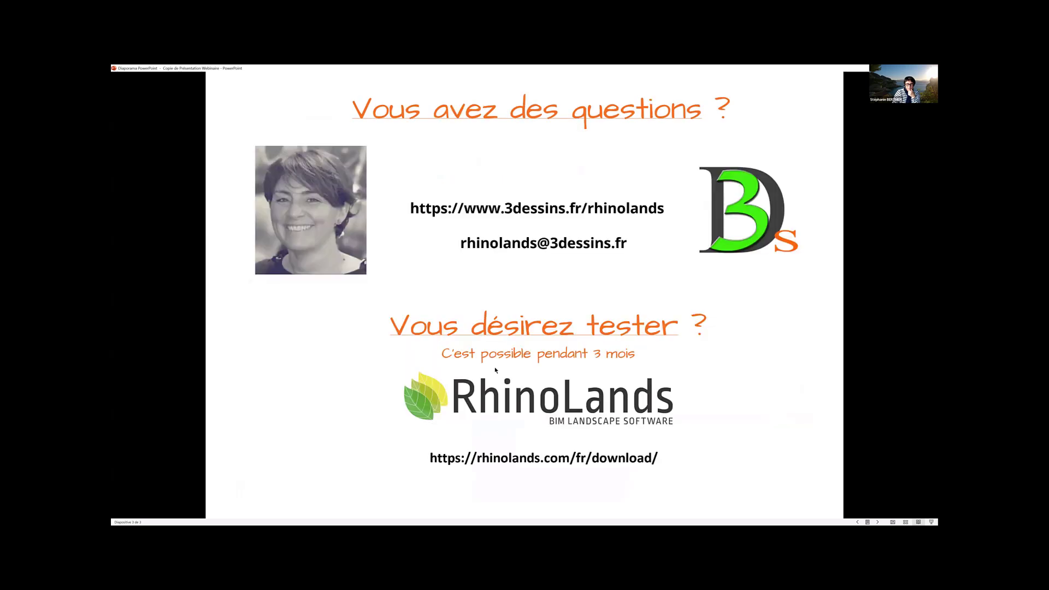
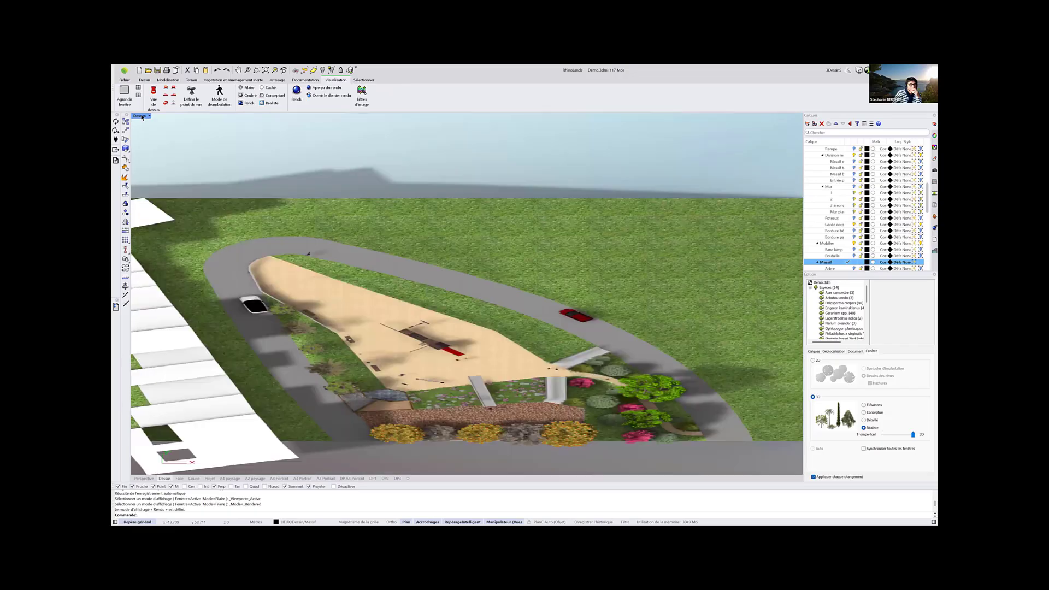
Restore the named construction plane Impression in the Dessus view and centre the site plan
scroll(402, 333, down, 2)
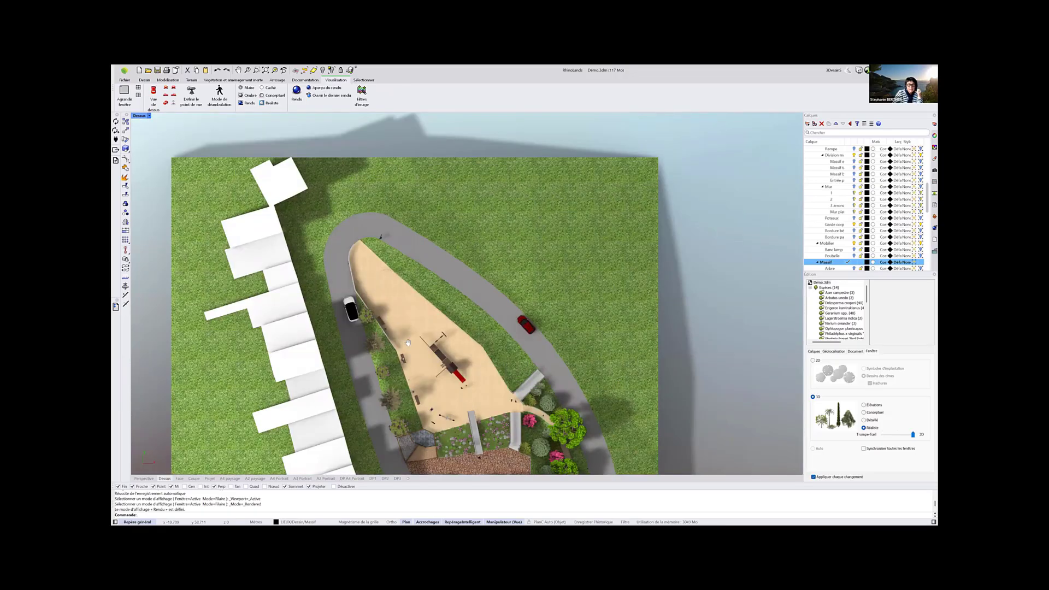
scroll(424, 115, up, 2)
right_drag(453, 264, 420, 161)
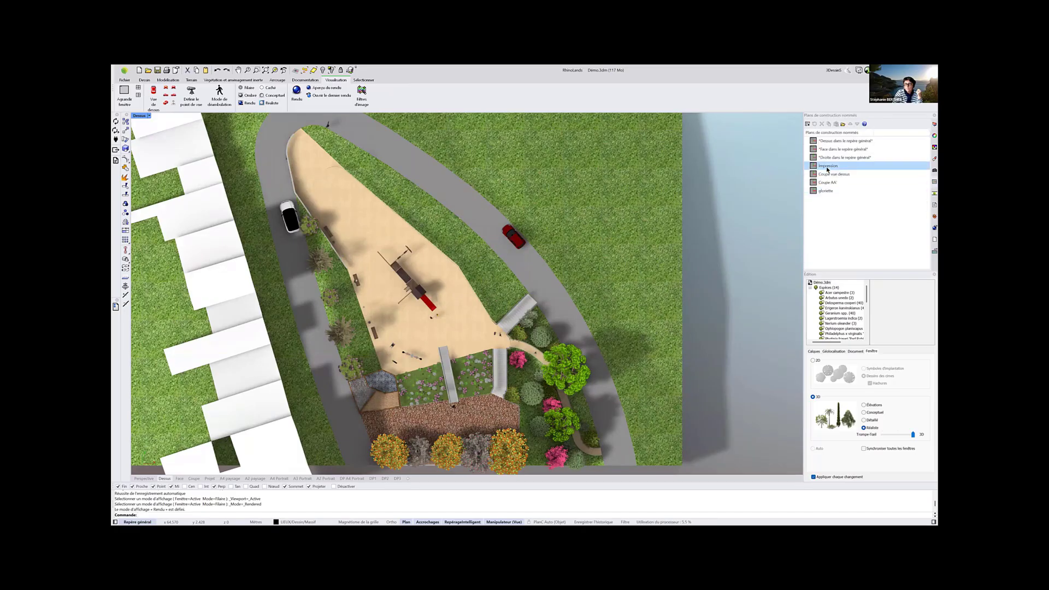
click(827, 167)
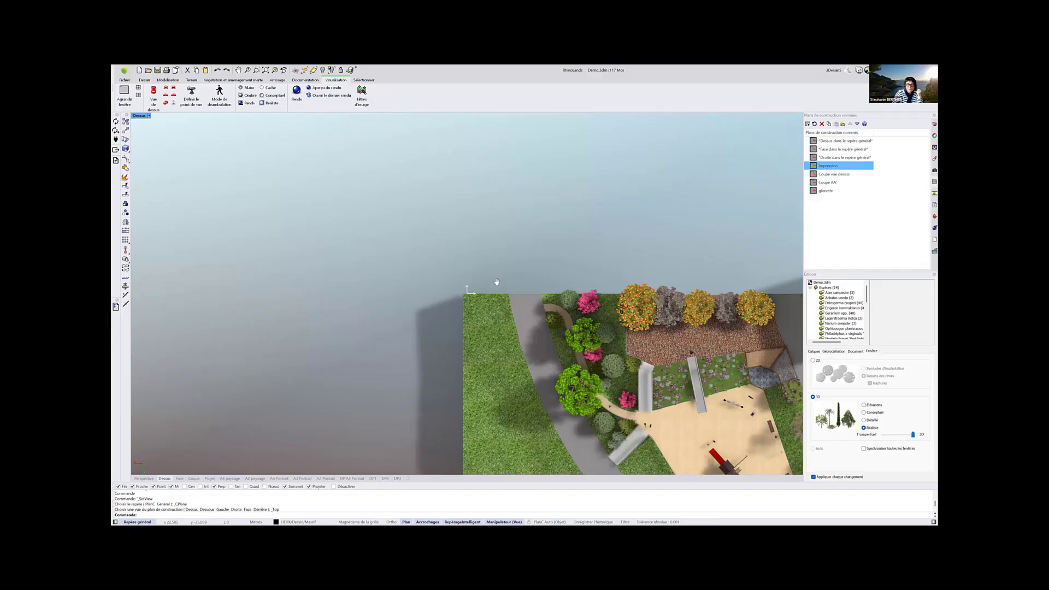
right_drag(497, 282, 229, 118)
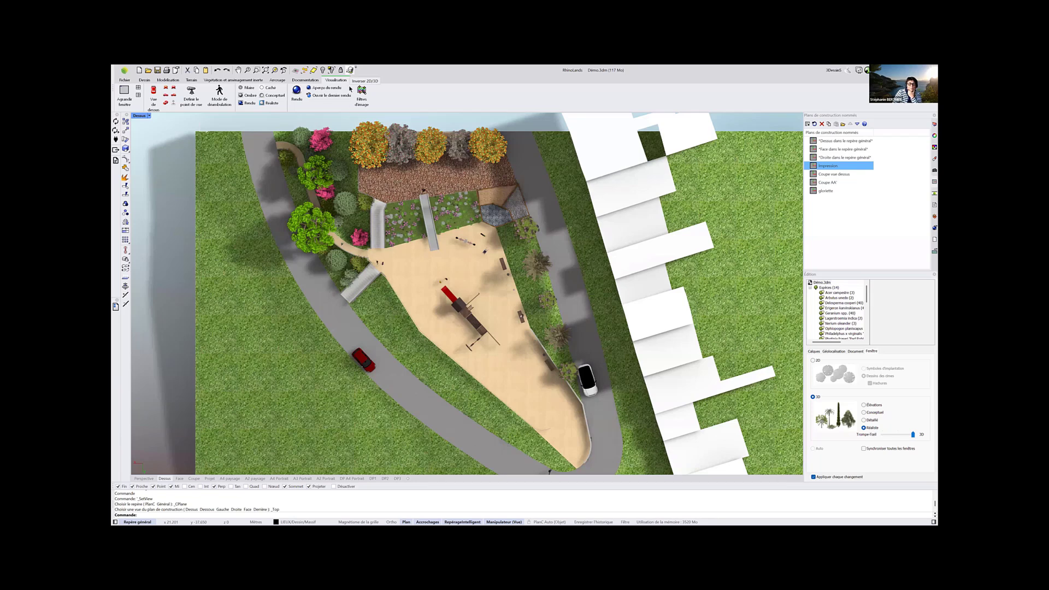
Switch the Dessus view to the 2D plan representation and return it to the realistic 3D display
click(350, 70)
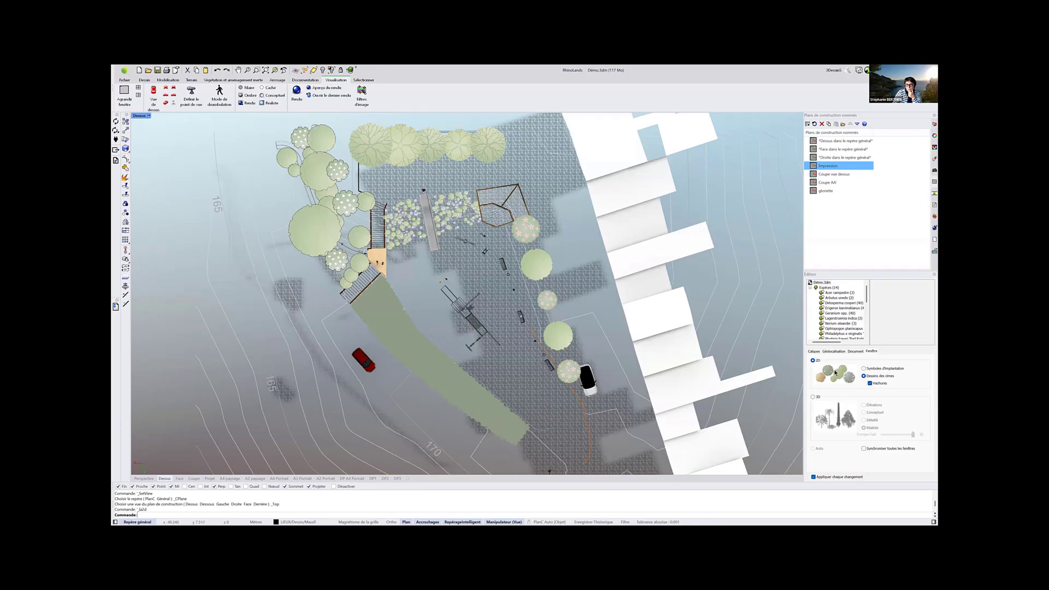
click(813, 398)
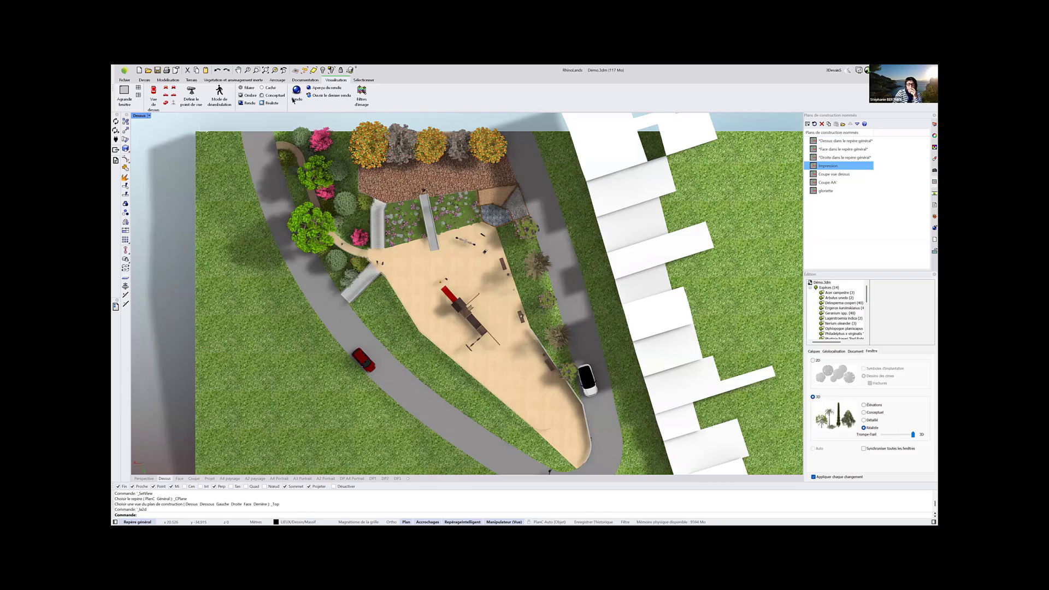
Set the viewport to a perspective view and switch it to the 2D representation, looking over the planted banks
click(149, 115)
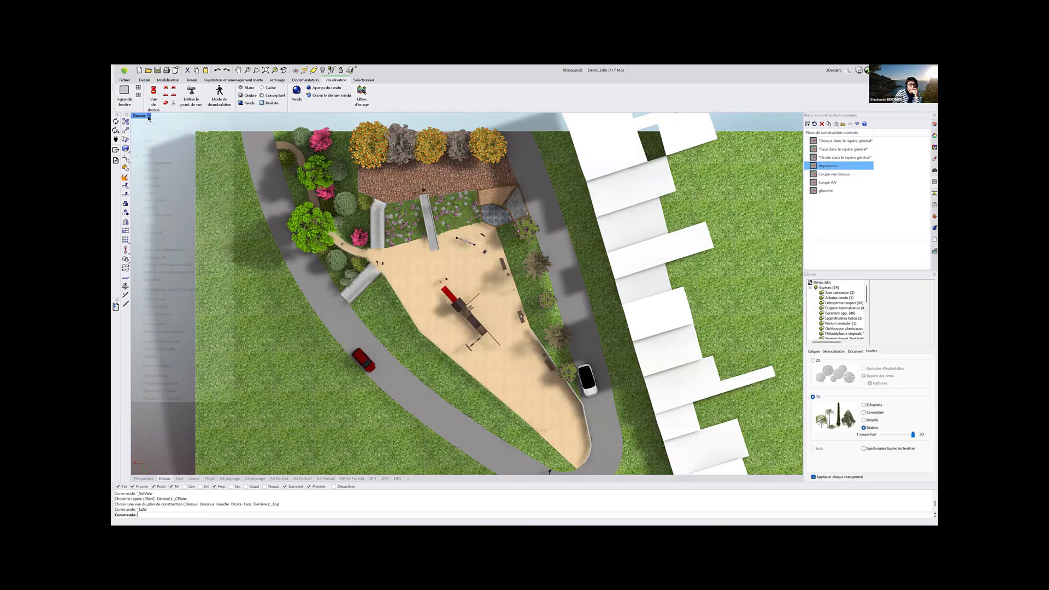
mouse_move(159, 301)
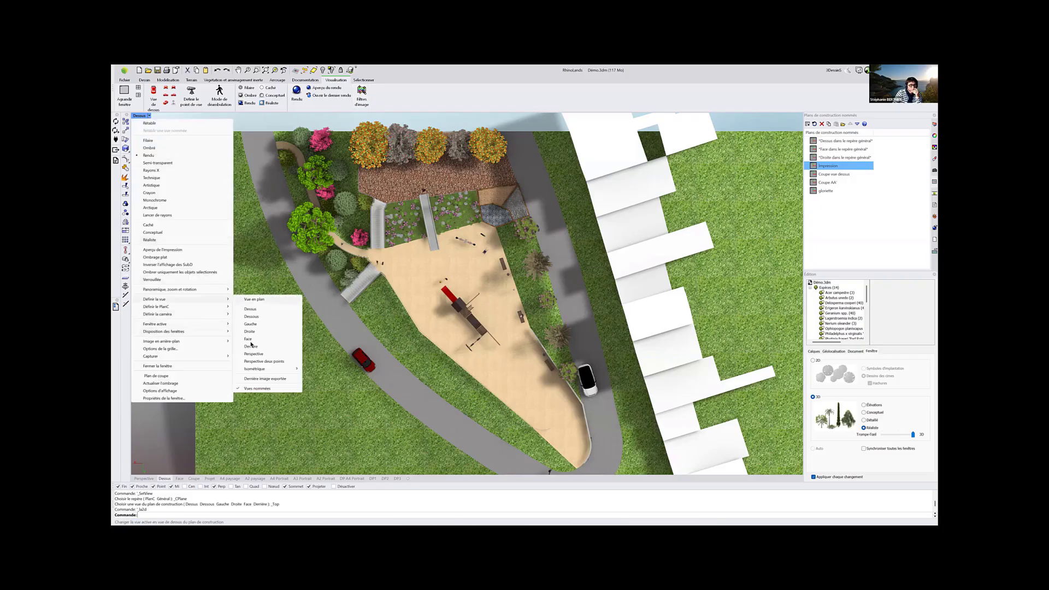
click(254, 353)
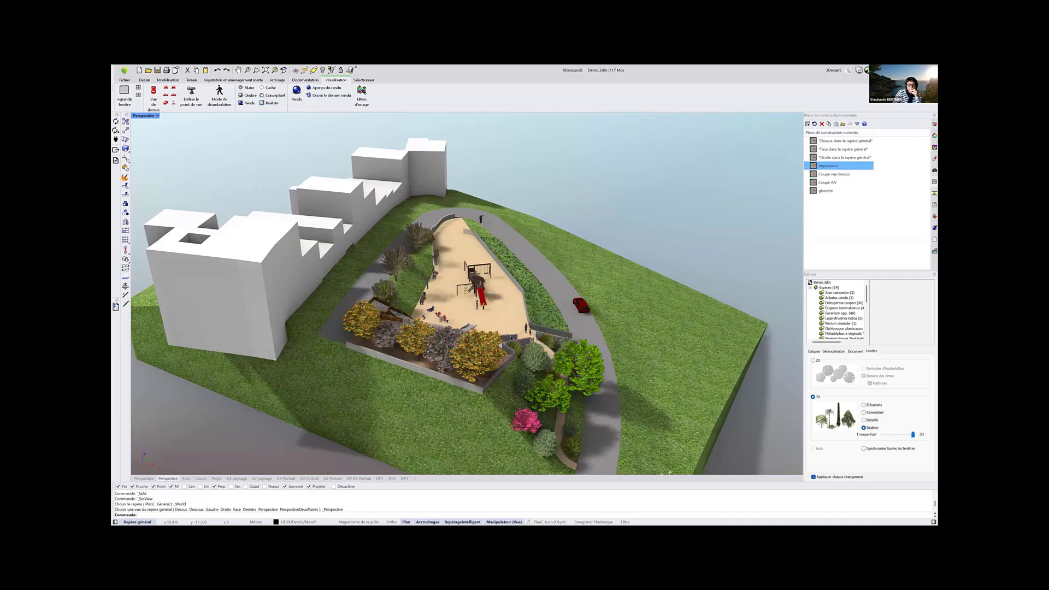
scroll(446, 288, up, 3)
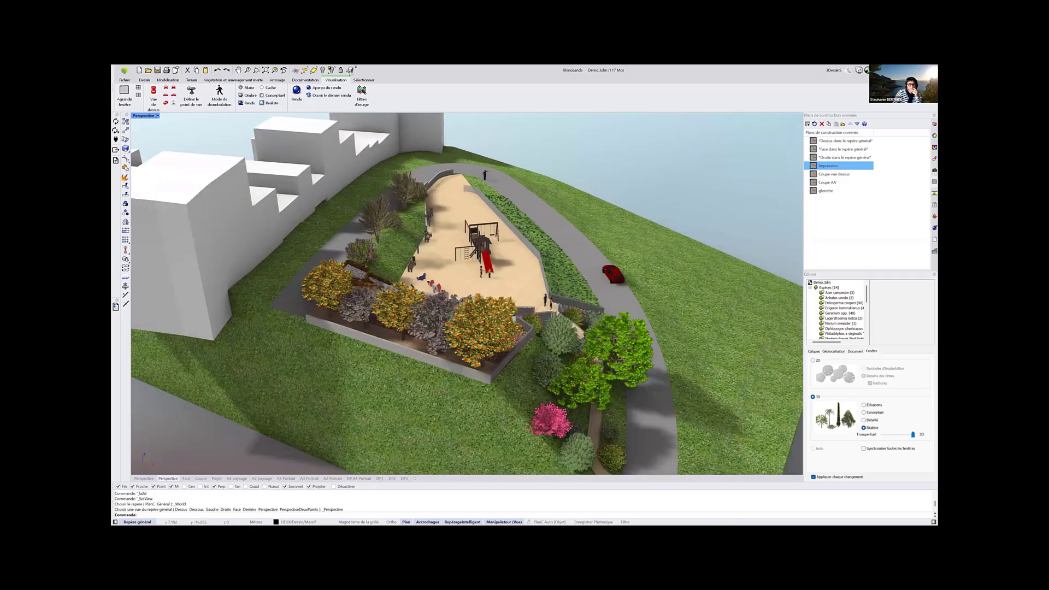
click(351, 71)
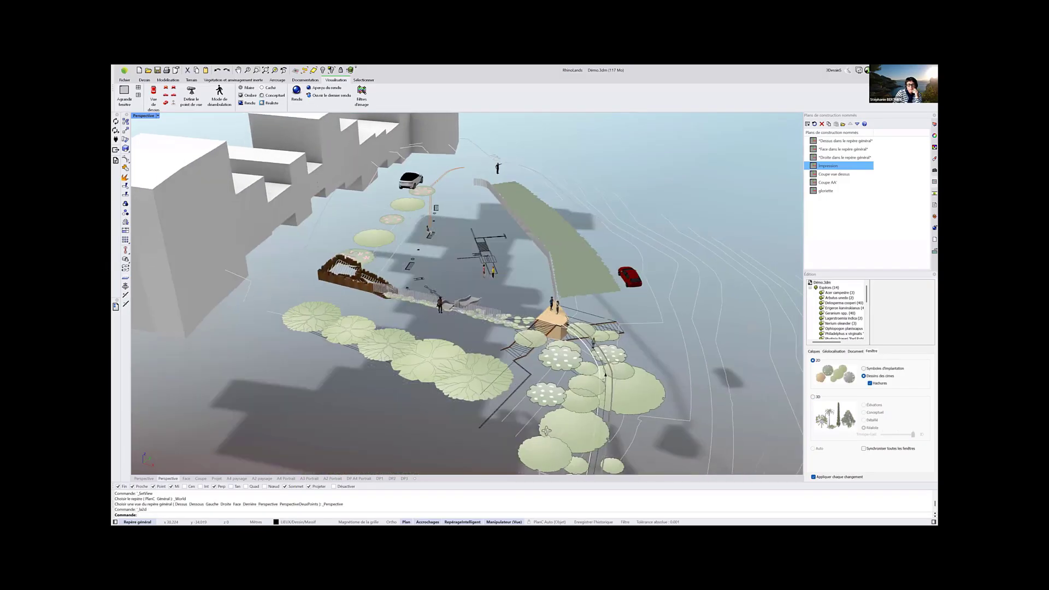
right_drag(547, 431, 397, 248)
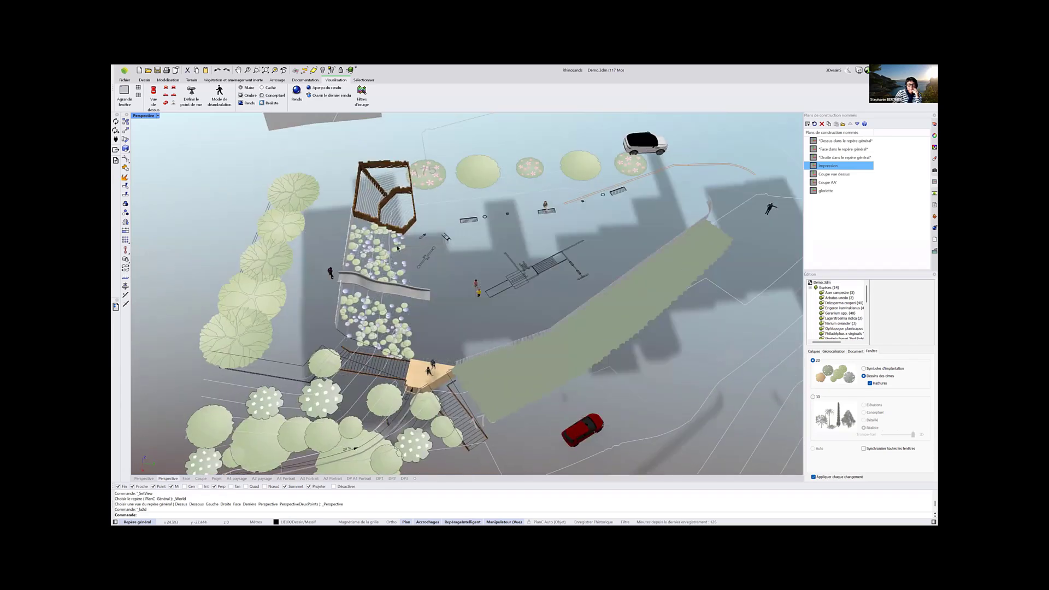
scroll(271, 387, up, 4)
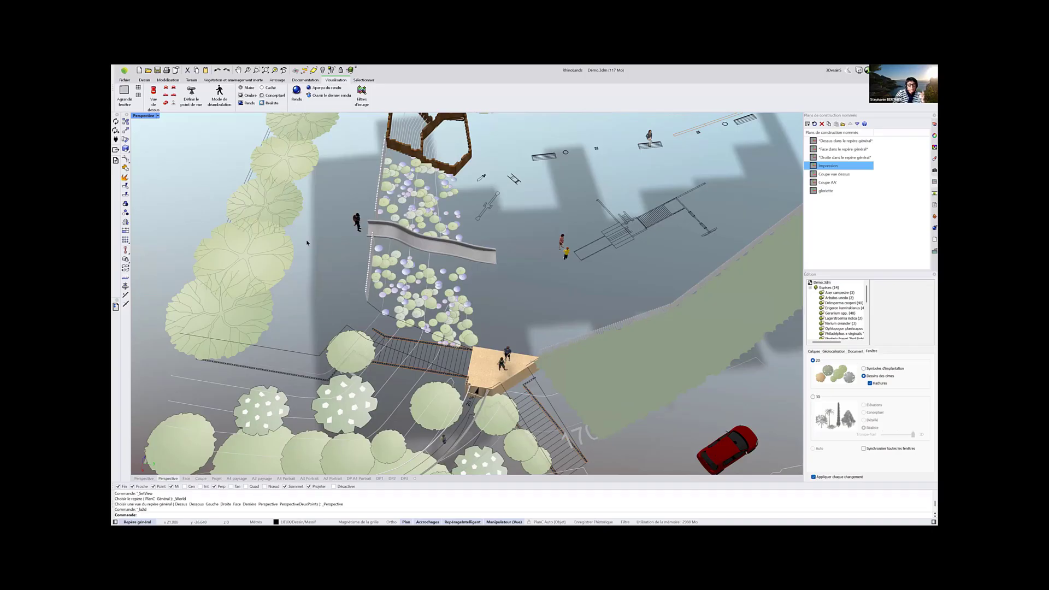
right_drag(308, 253, 432, 253)
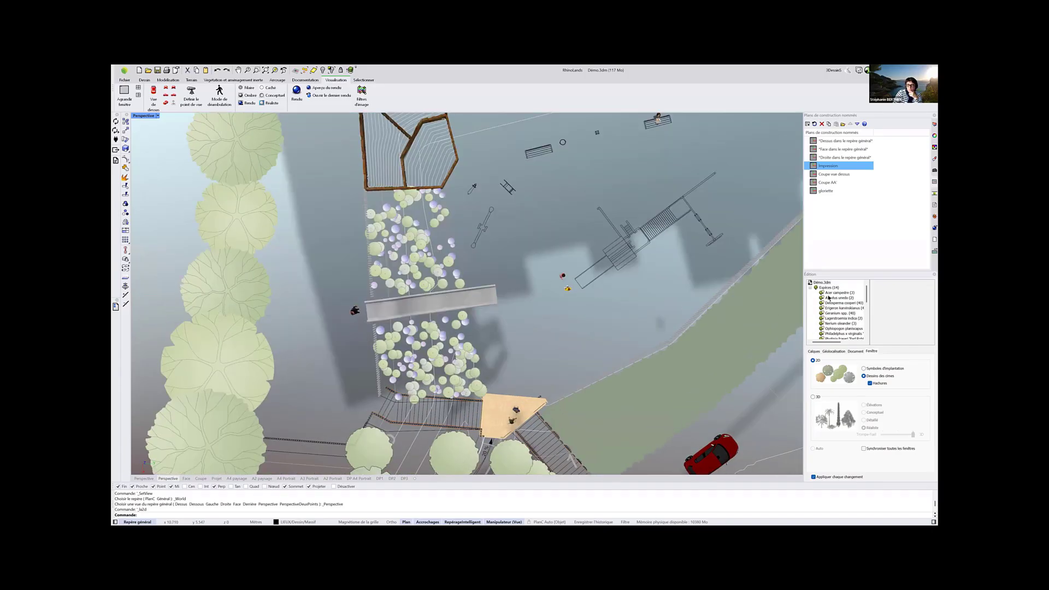
Select the Acer campestre species in the project's species list and open its species definition settings
click(831, 294)
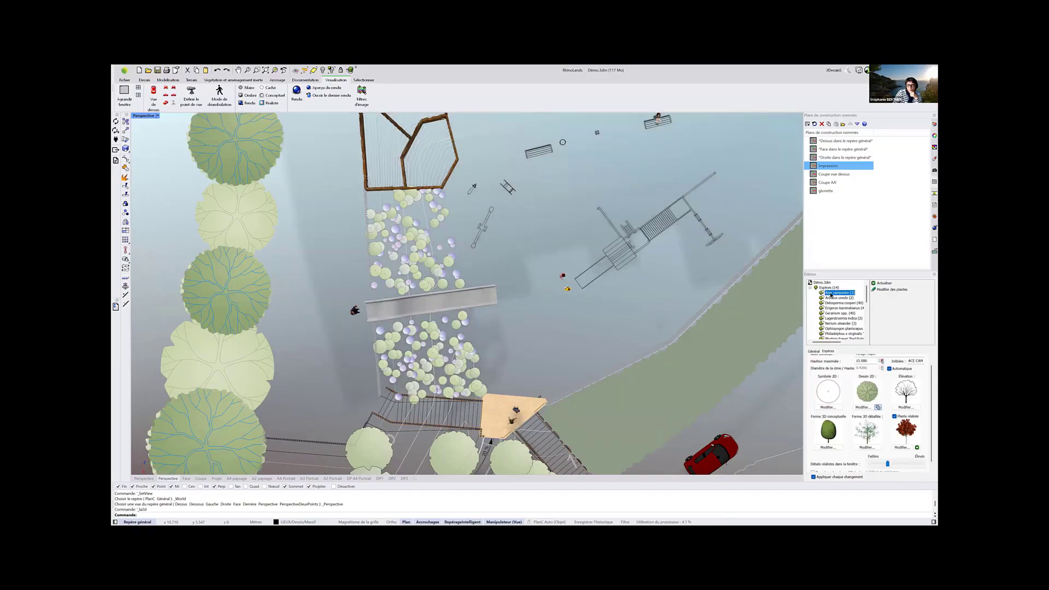
click(857, 417)
scroll(857, 415, up, 1)
click(814, 353)
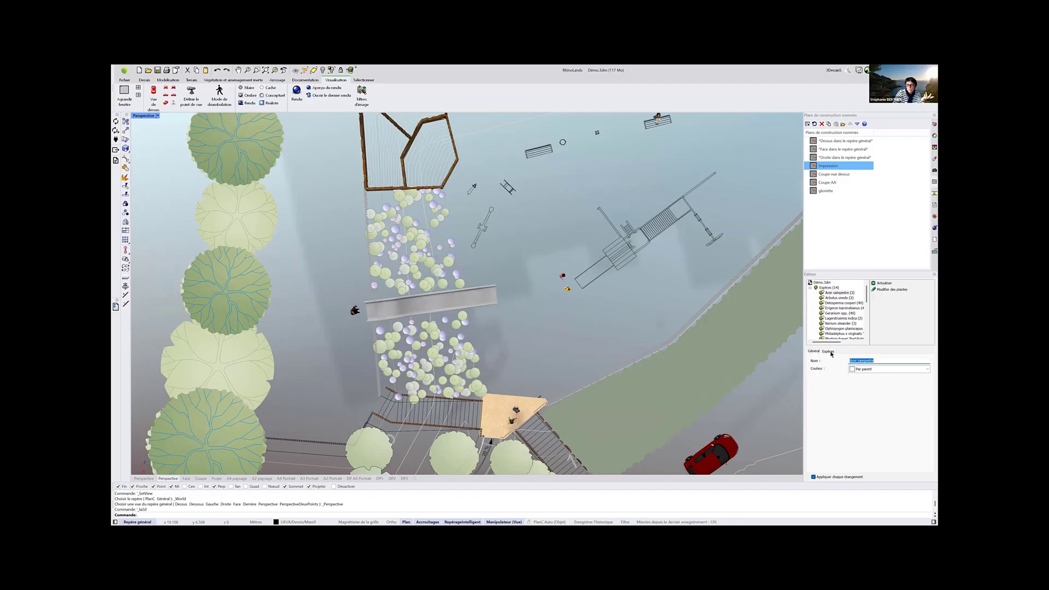
click(828, 352)
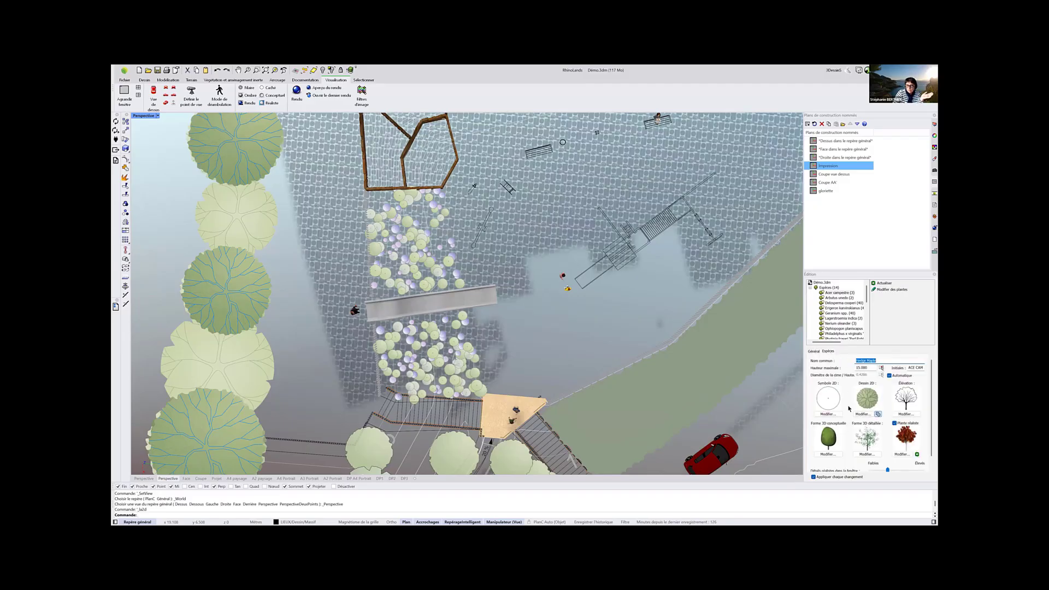
Replace the Acer campestre species' 2D crown drawing with the round green-and-red Brachychiton acerifolius crown block
click(863, 414)
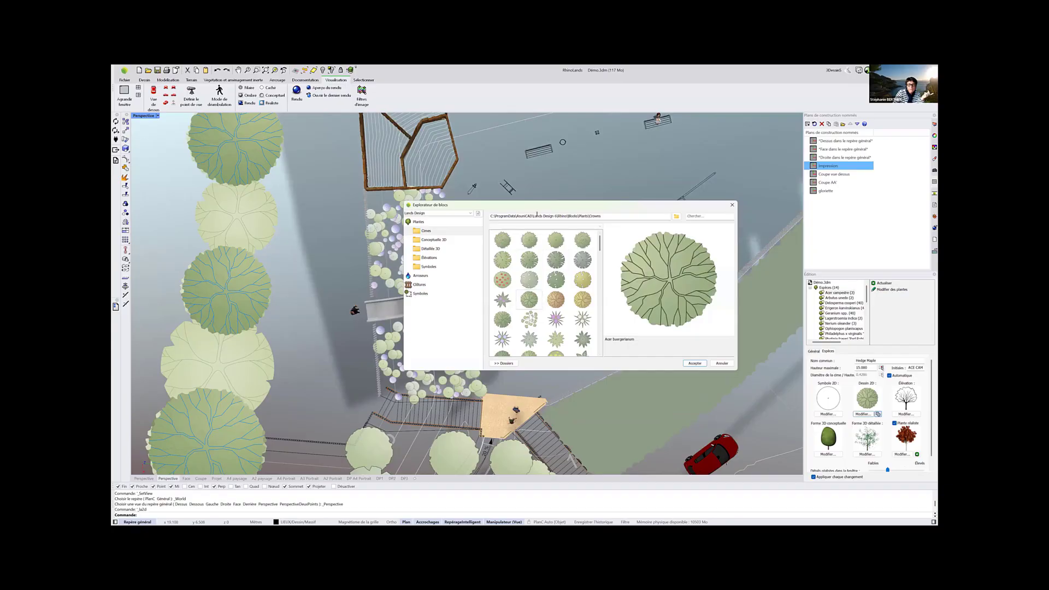
drag(537, 205, 551, 281)
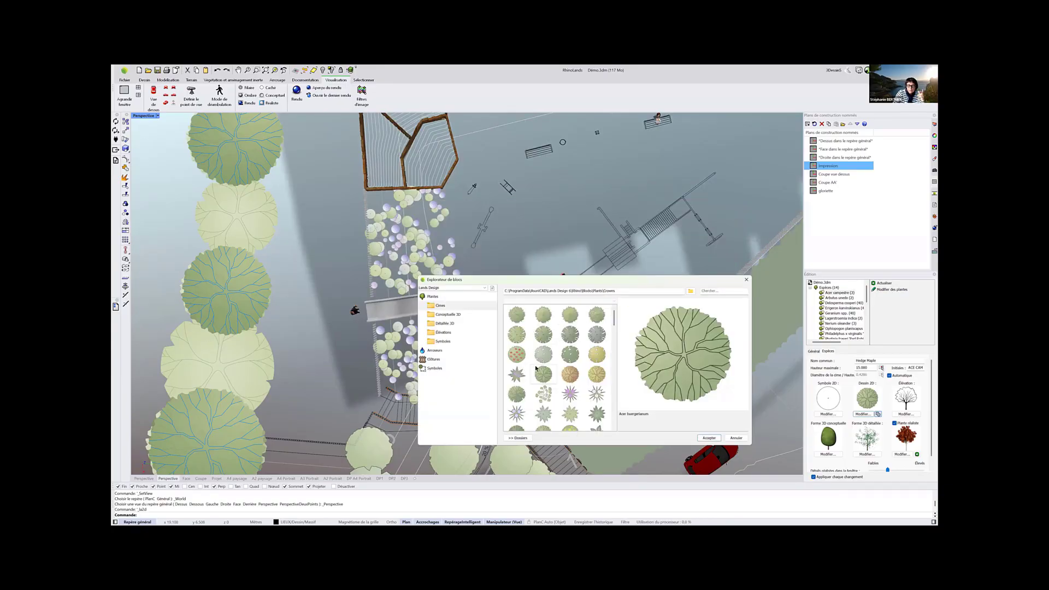
scroll(544, 382, down, 3)
scroll(544, 400, down, 3)
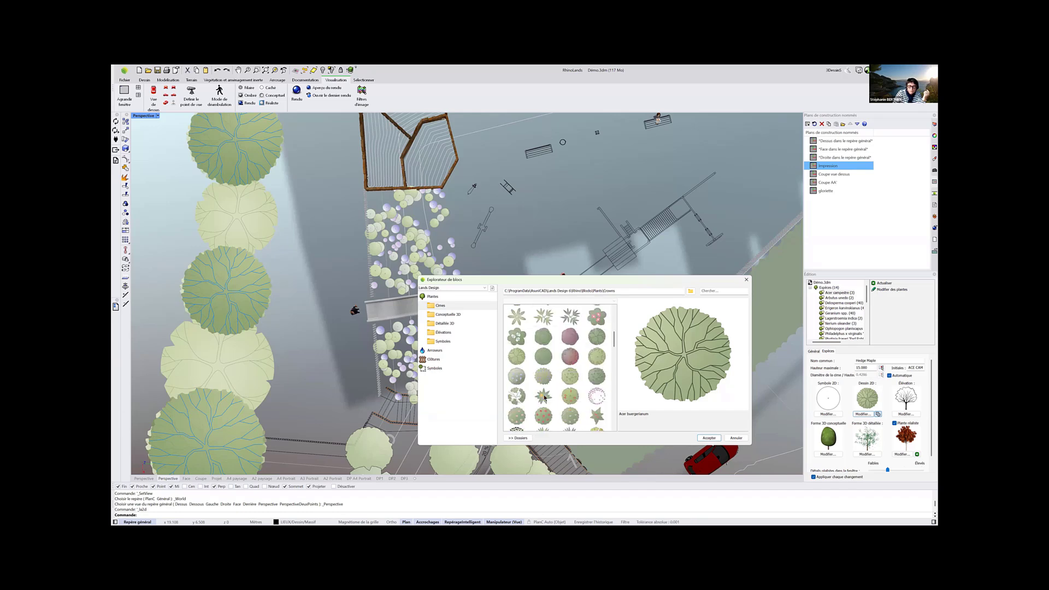
click(568, 357)
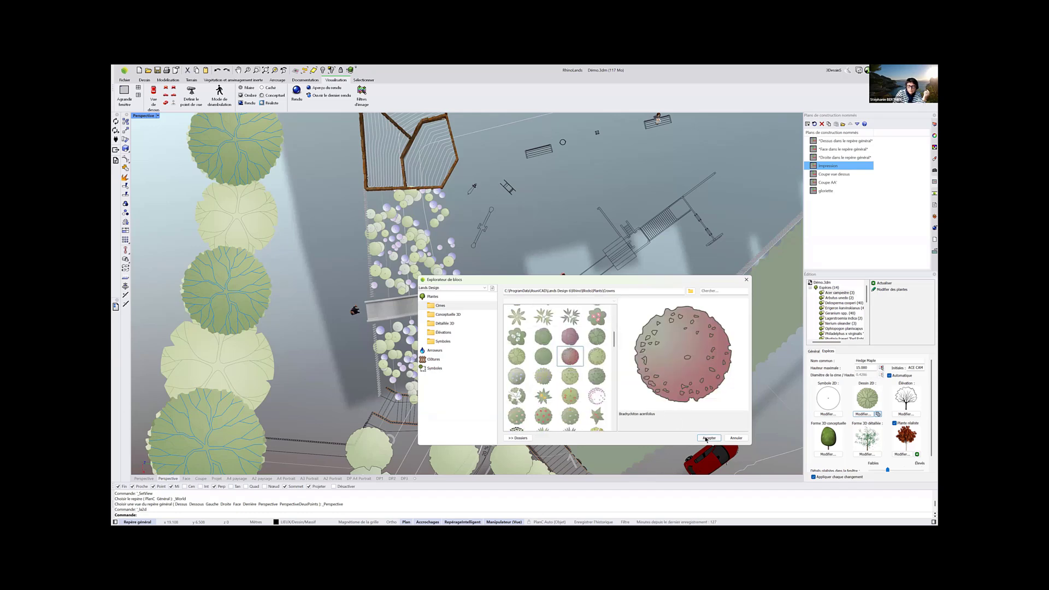
click(709, 437)
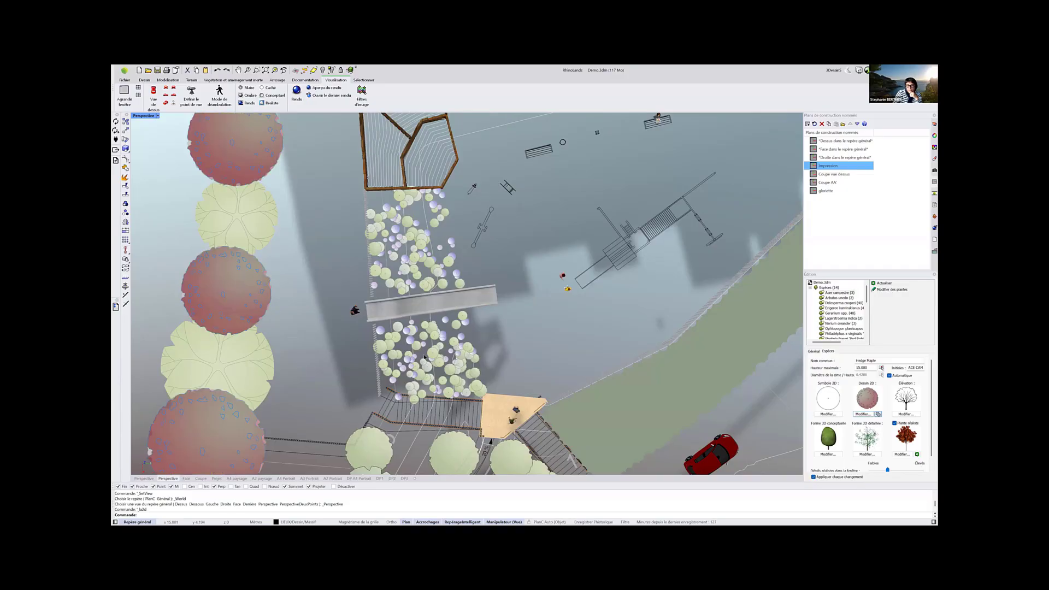
Return the perspective view to the realistic 3D display, clear the tree selection and look across the playground towards the buildings
scroll(306, 301, down, 3)
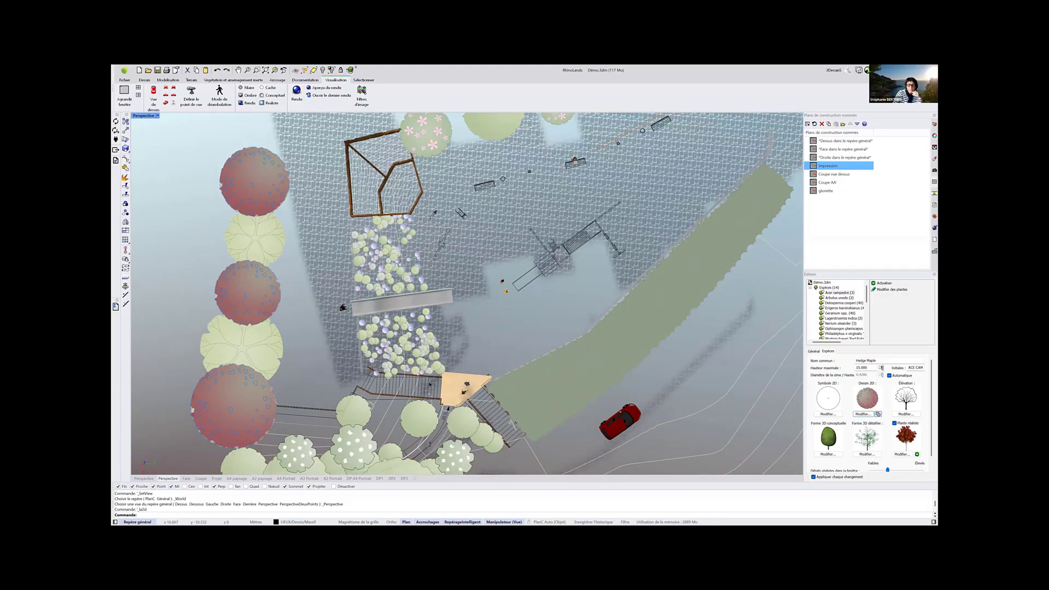
scroll(421, 391, up, 1)
scroll(422, 392, up, 2)
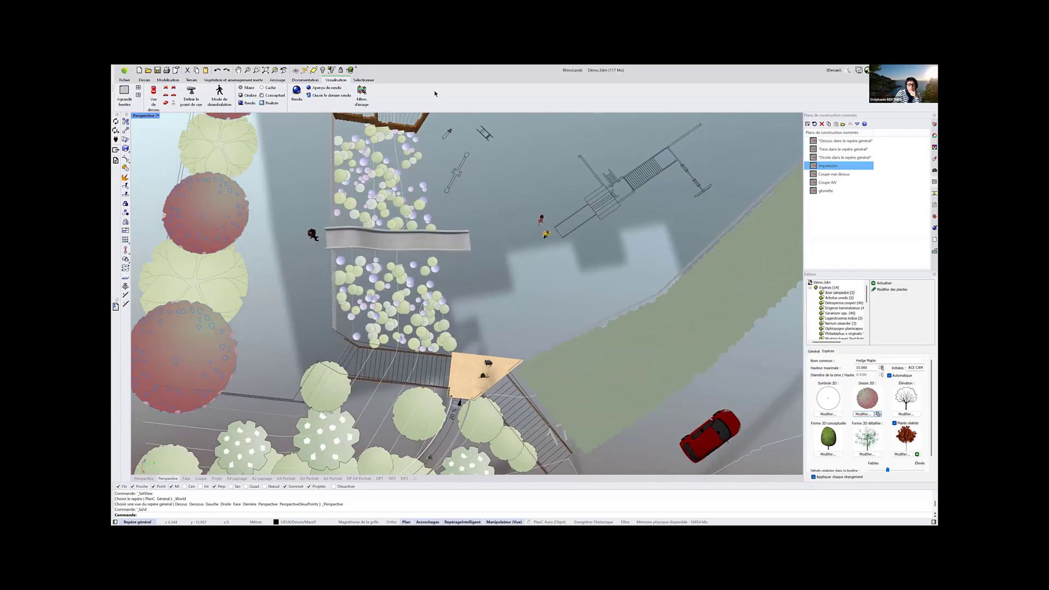
click(350, 71)
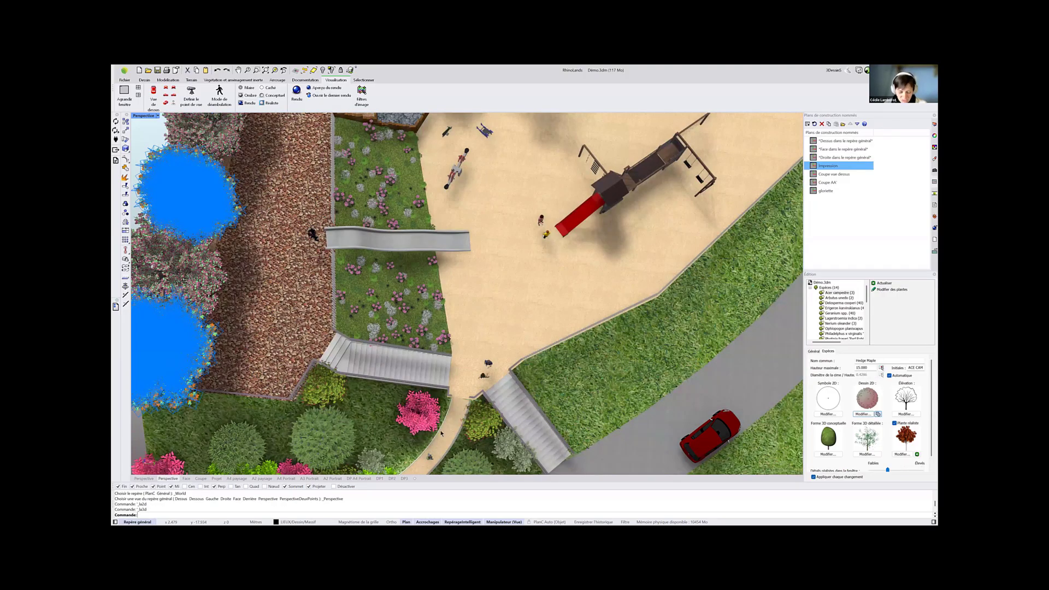
right_drag(441, 433, 448, 235)
scroll(447, 235, down, 4)
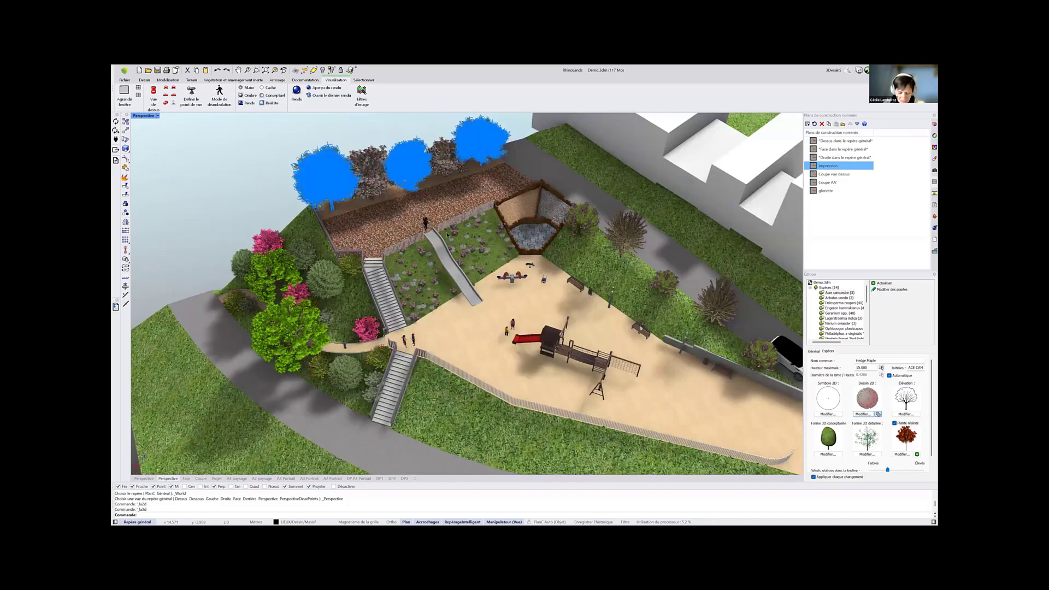
click(562, 255)
right_drag(496, 399, 381, 290)
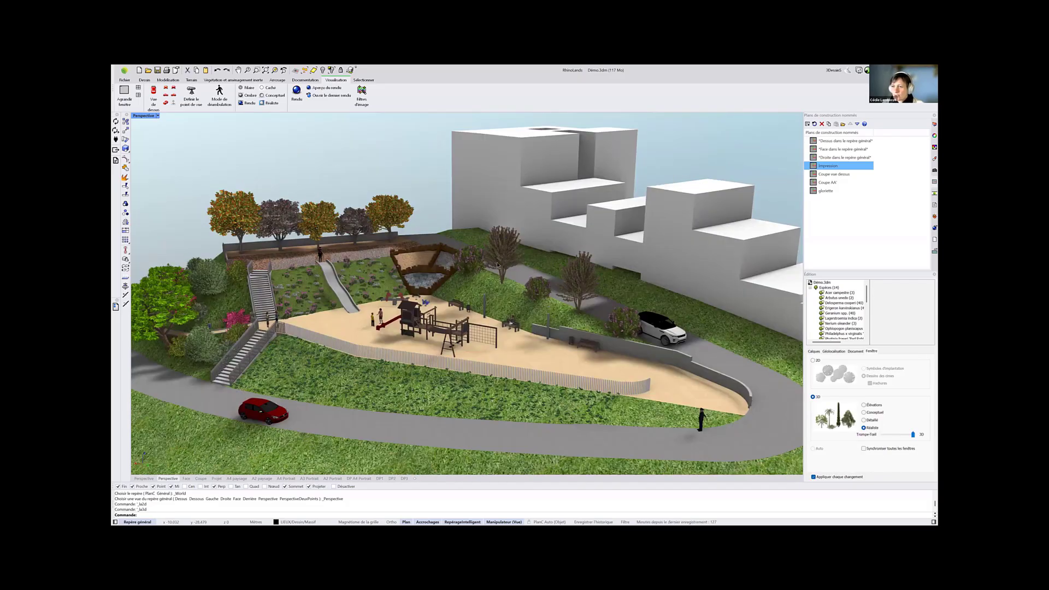
Open the sun settings and look through the geographic positions offered in the city list
click(934, 217)
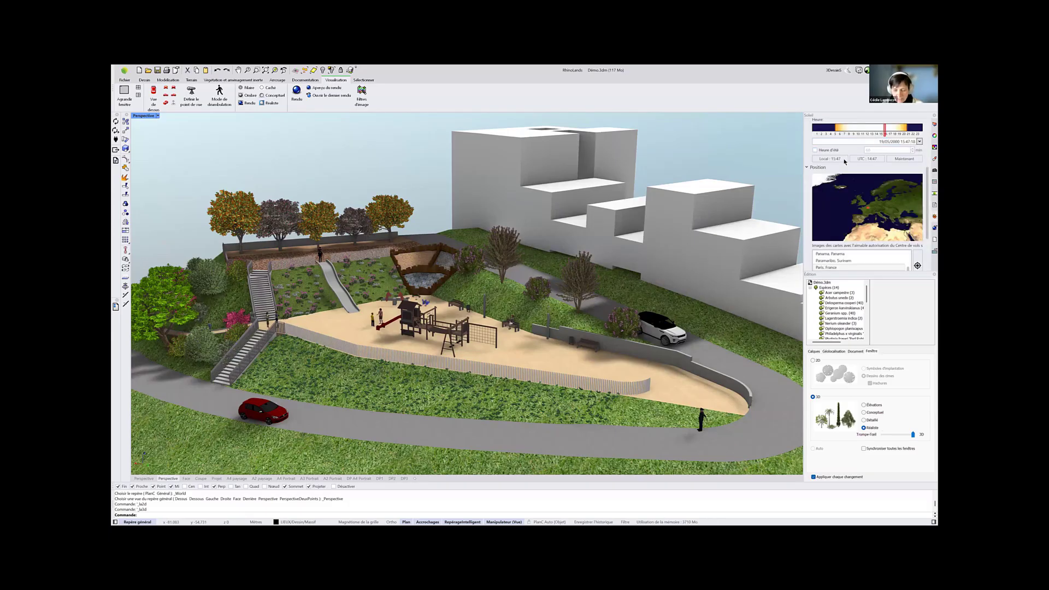
scroll(845, 162, up, 3)
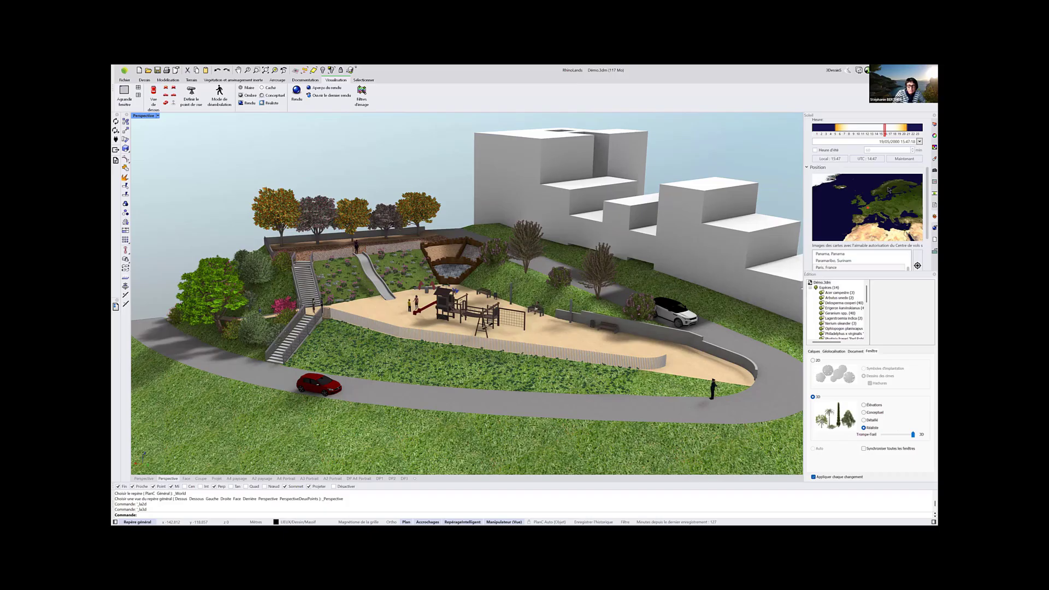
scroll(888, 190, down, 1)
scroll(853, 232, down, 1)
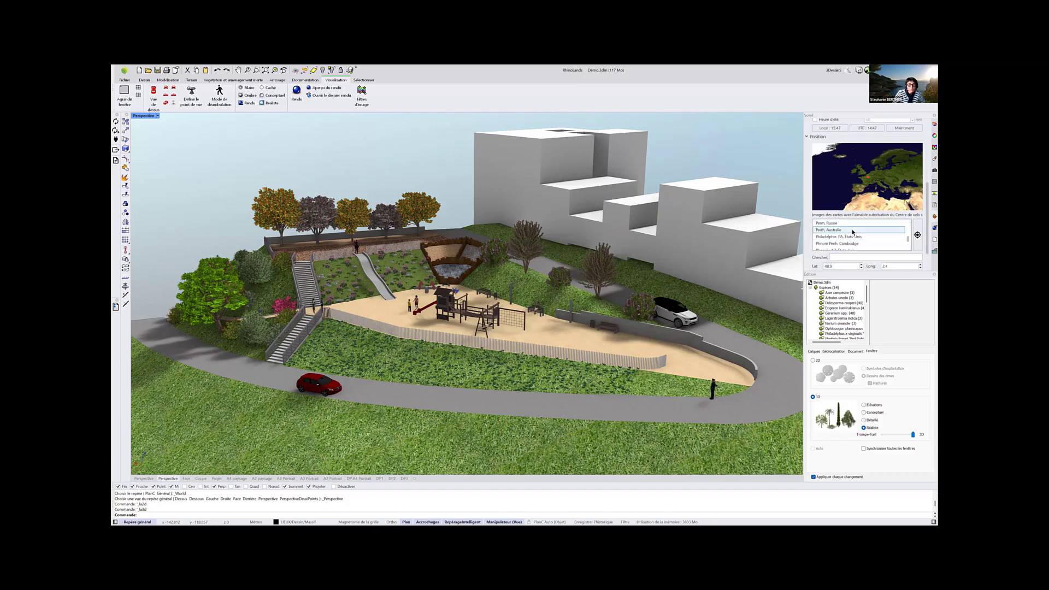
scroll(854, 235, down, 4)
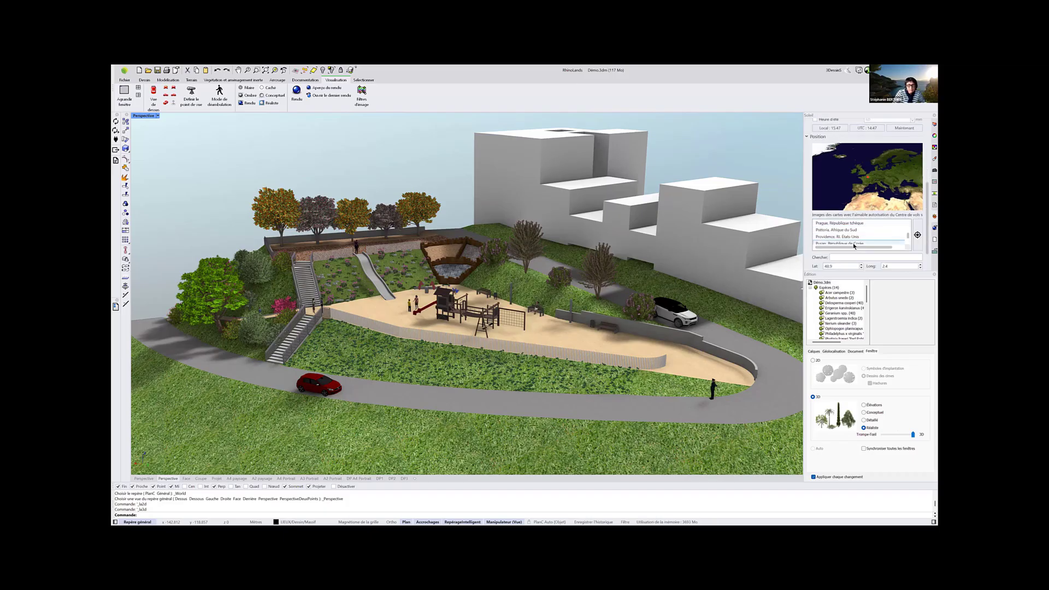
scroll(854, 245, up, 3)
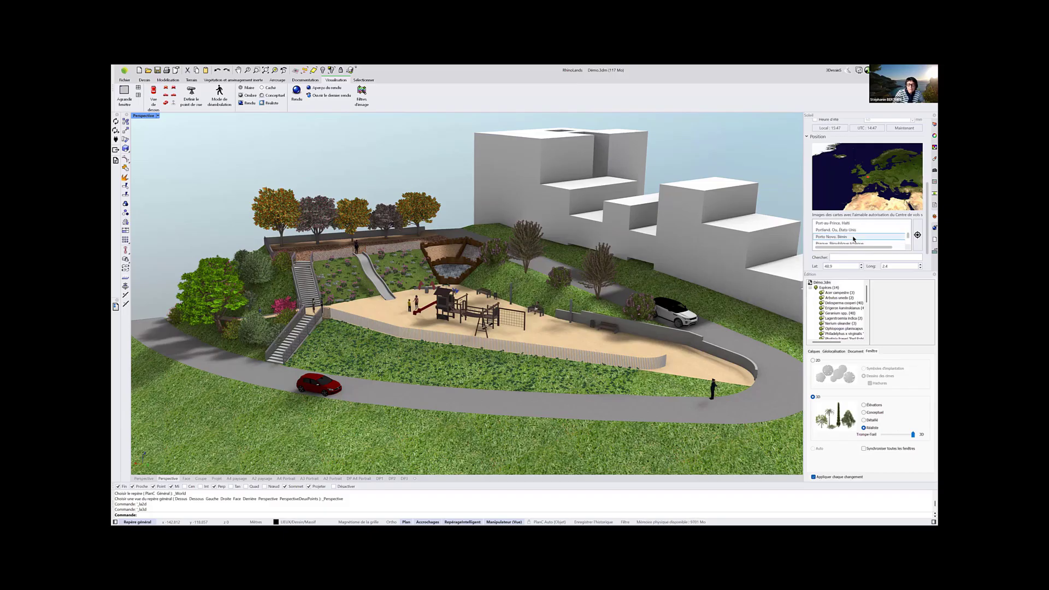
scroll(854, 239, up, 5)
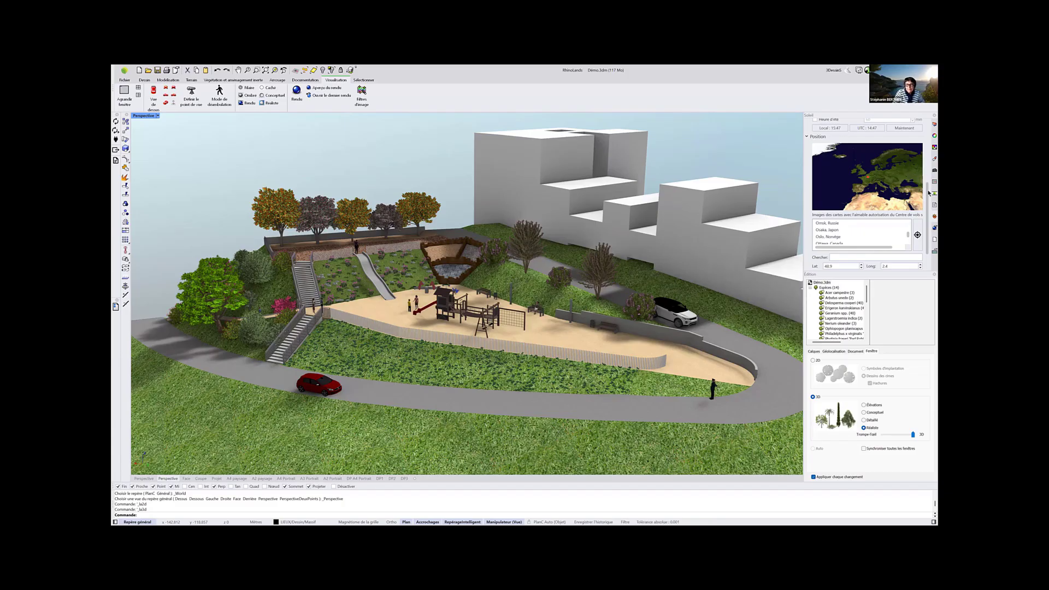
drag(928, 187, 843, 125)
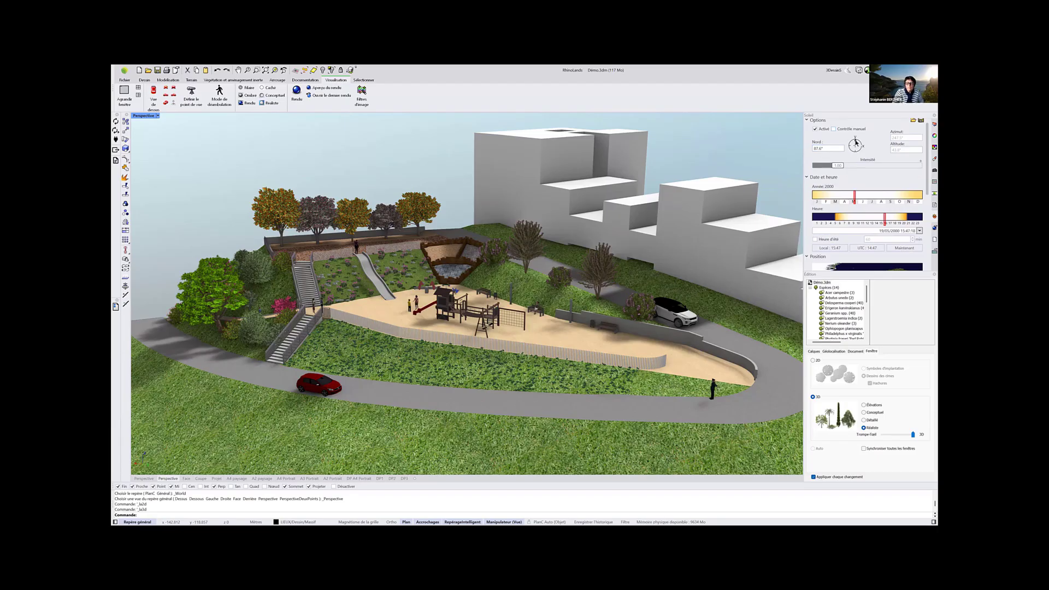
Set the viewport to the Dessus view and turn the sun's north direction to about 91°
click(156, 115)
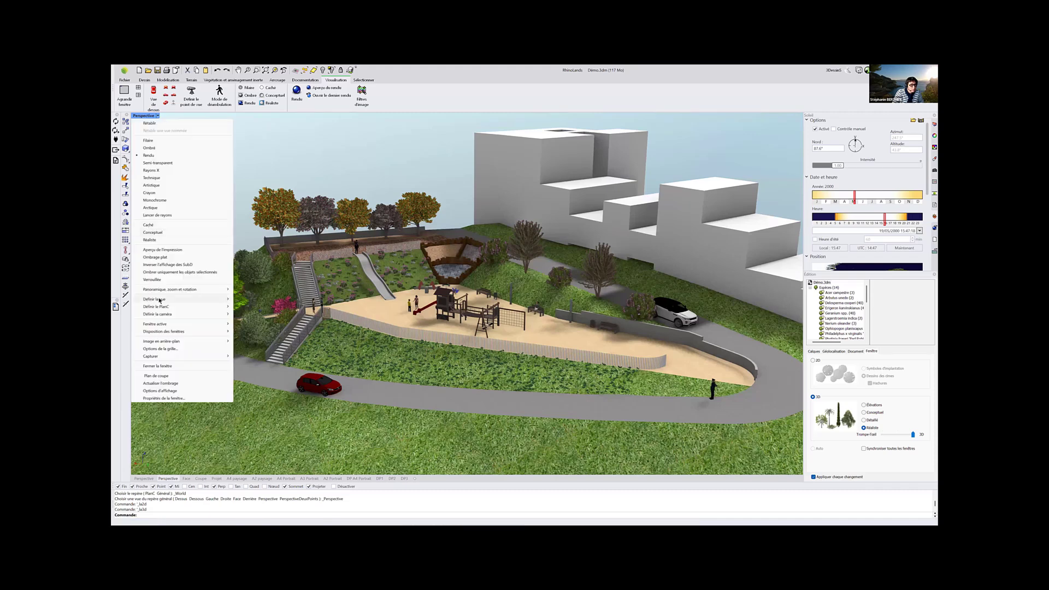
mouse_move(160, 300)
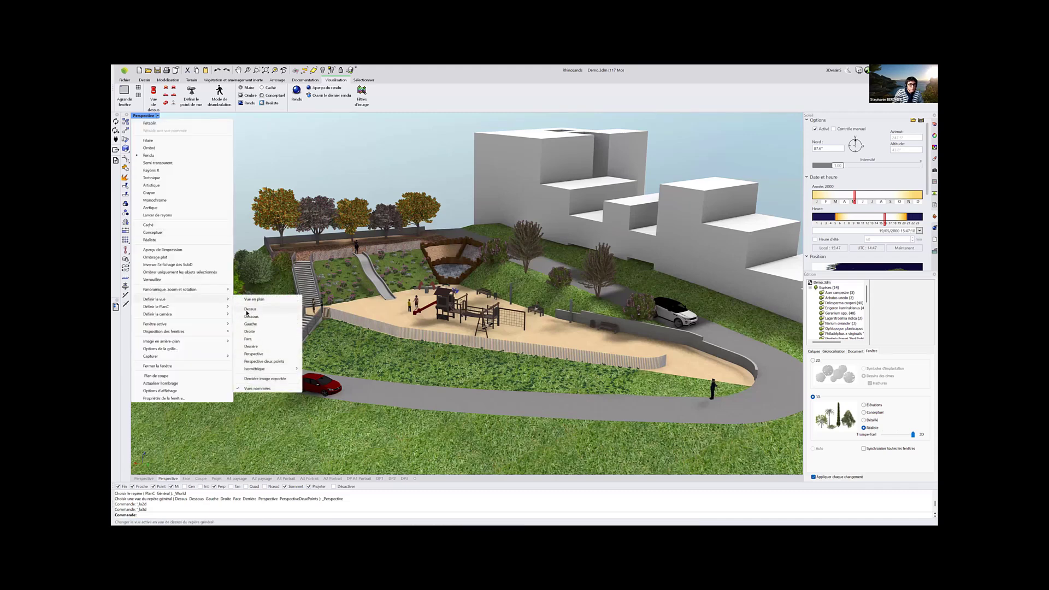
click(247, 312)
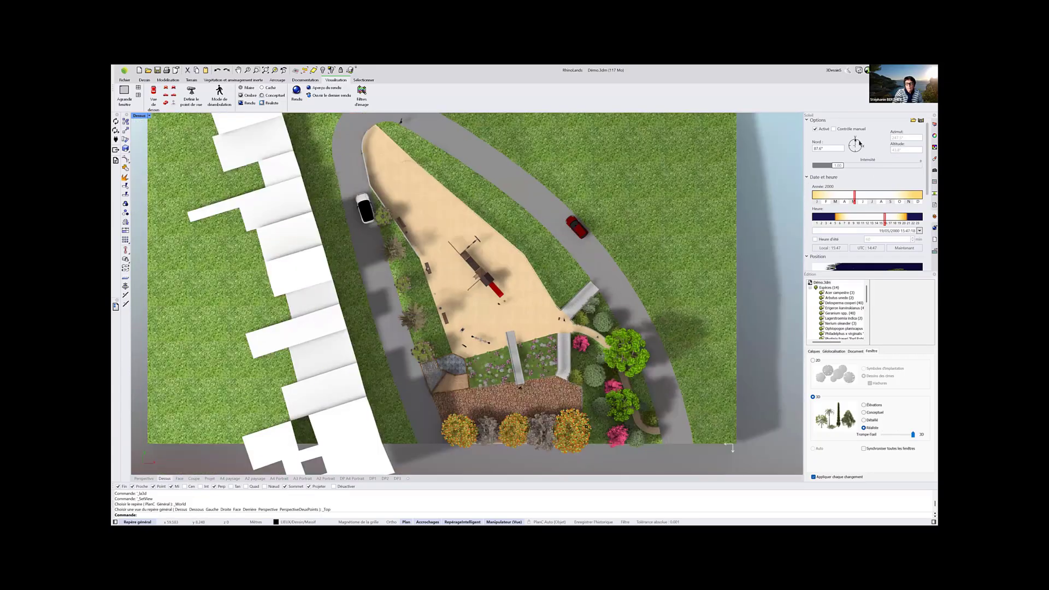
mouse_move(859, 144)
mouse_down()
mouse_move(858, 159)
mouse_move(856, 143)
mouse_up()
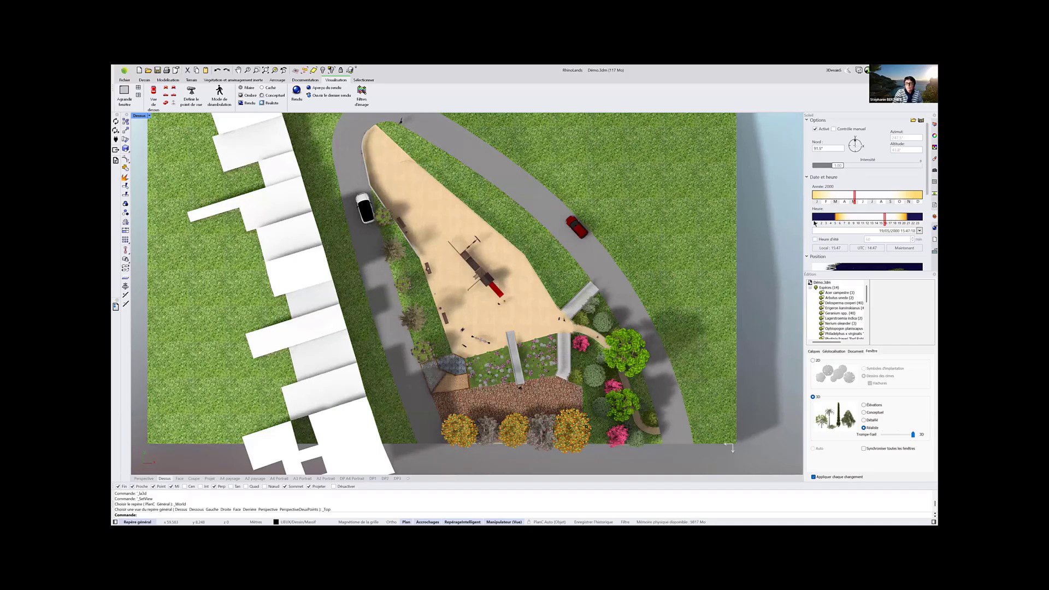
Vary the sun's date and hour to study the shadows, ending on 05/05/2000 at about 10:28
mouse_move(855, 202)
mouse_down()
mouse_move(835, 204)
mouse_move(875, 205)
mouse_move(882, 224)
mouse_move(840, 225)
mouse_up()
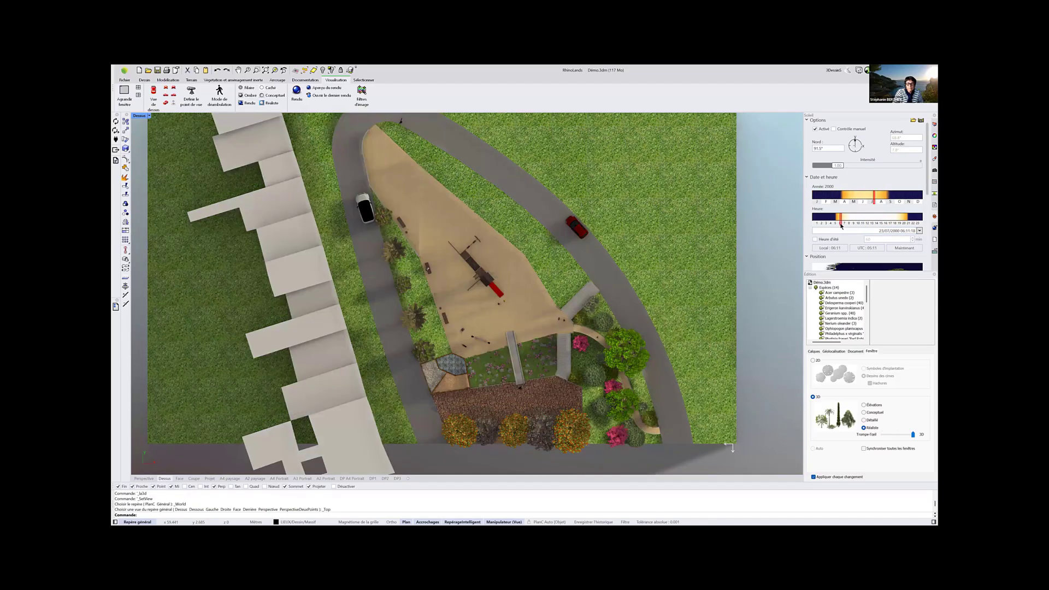
drag(842, 227, 900, 221)
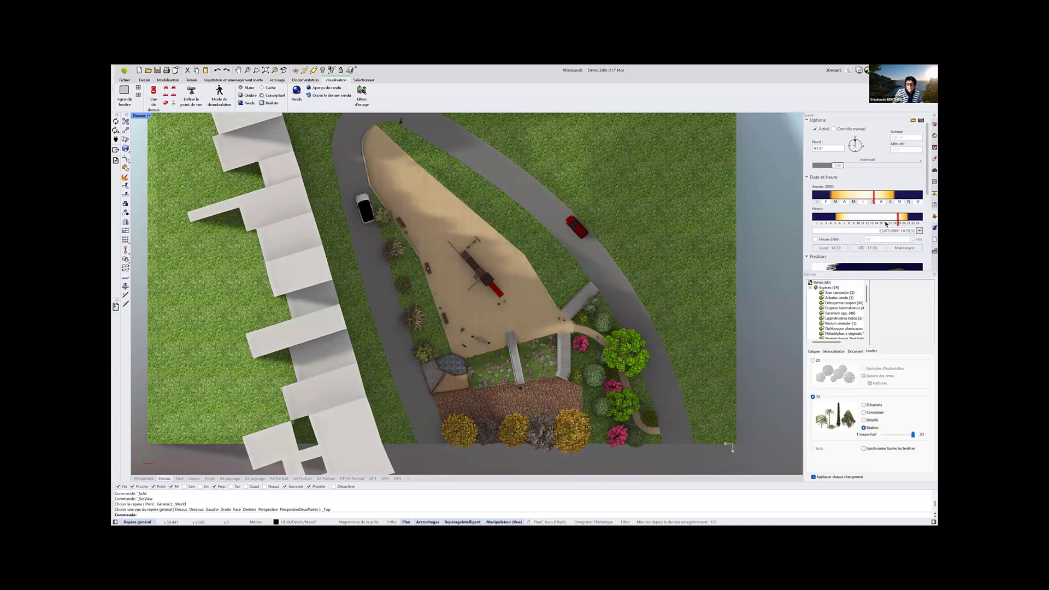
click(886, 222)
mouse_move(875, 202)
mouse_down()
mouse_move(853, 203)
mouse_move(877, 223)
mouse_move(861, 223)
mouse_up()
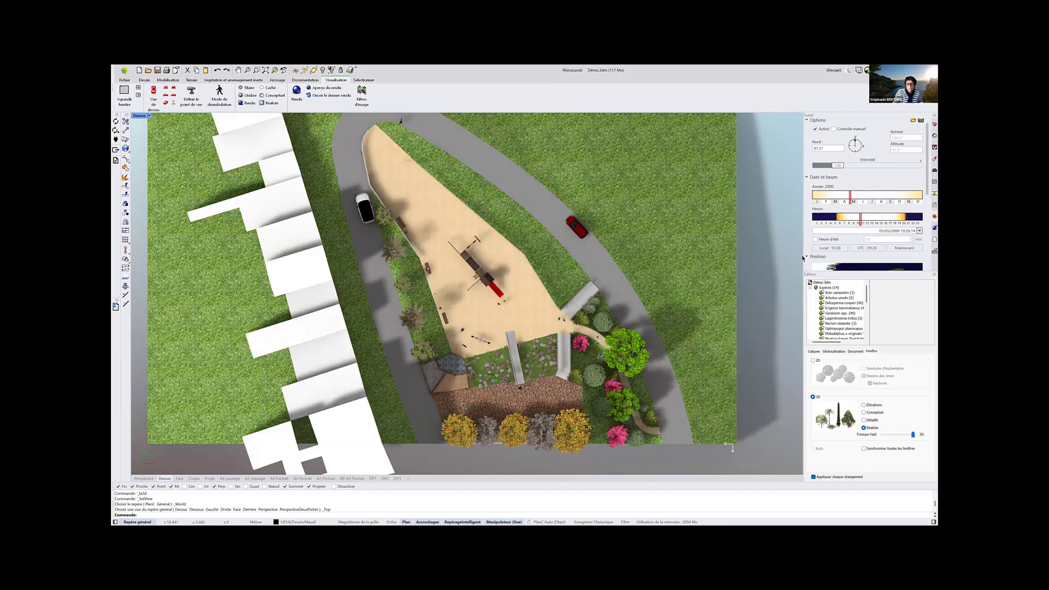
Set the viewport back to a perspective view and frame the whole landscaped site with its buildings
scroll(506, 334, down, 2)
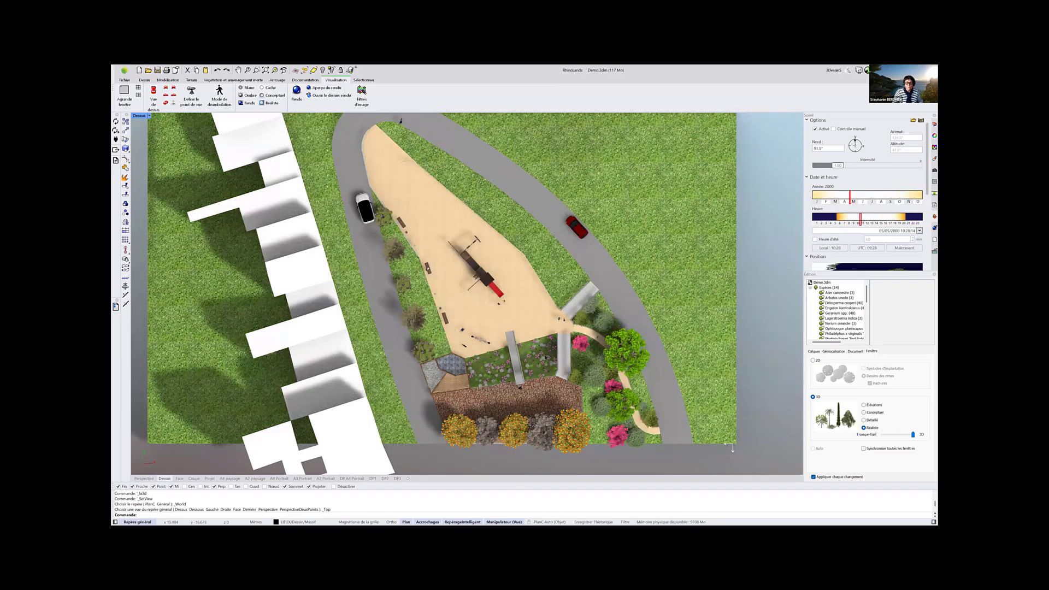
click(150, 117)
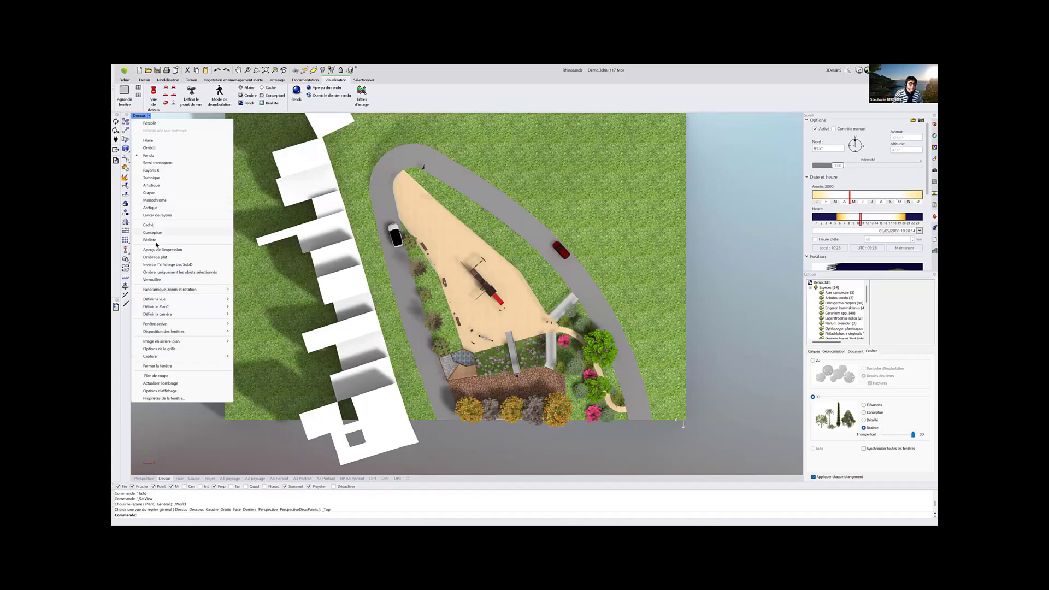
mouse_move(199, 299)
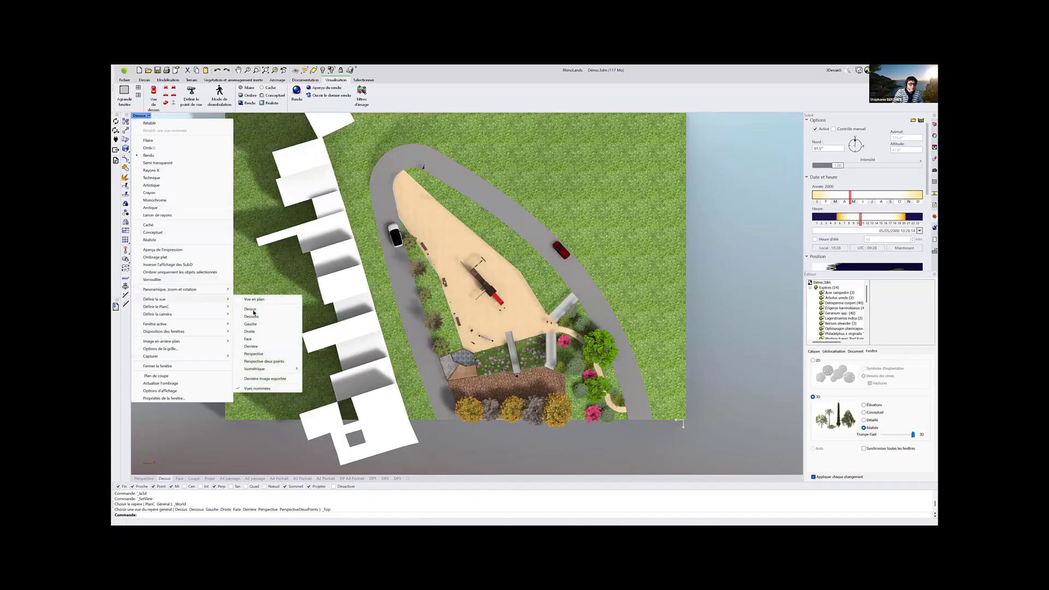
click(253, 353)
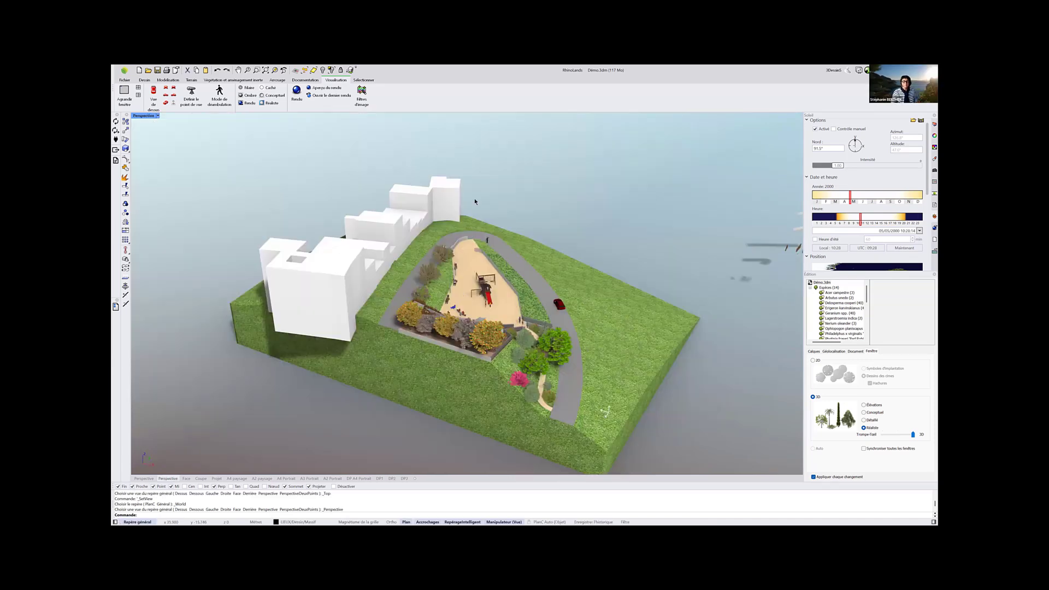
right_drag(605, 411, 475, 202)
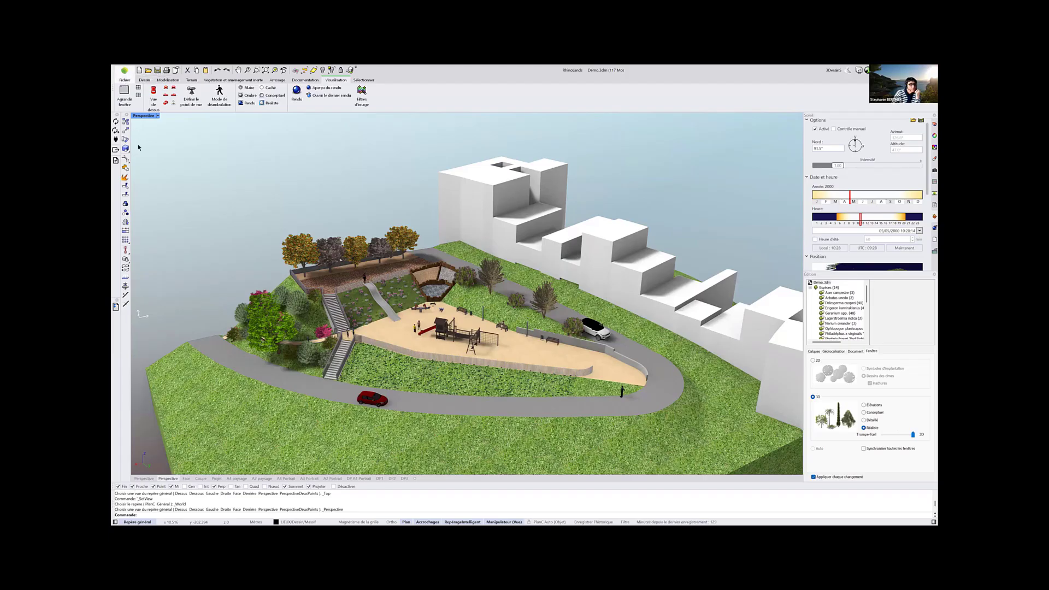
Review the file formats supported for import, then cancel without importing a file
click(124, 80)
click(134, 137)
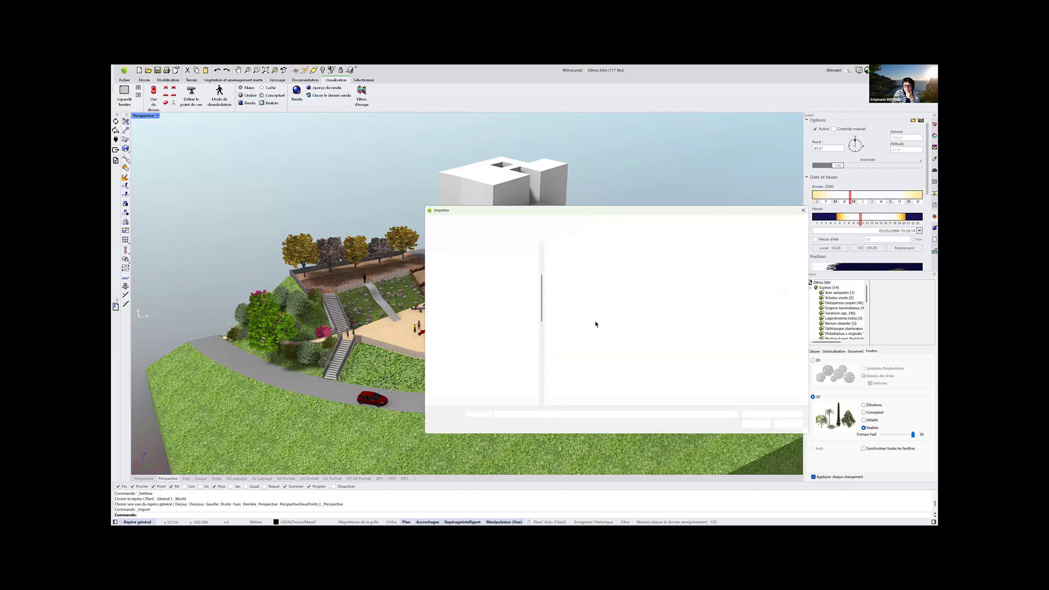
click(770, 414)
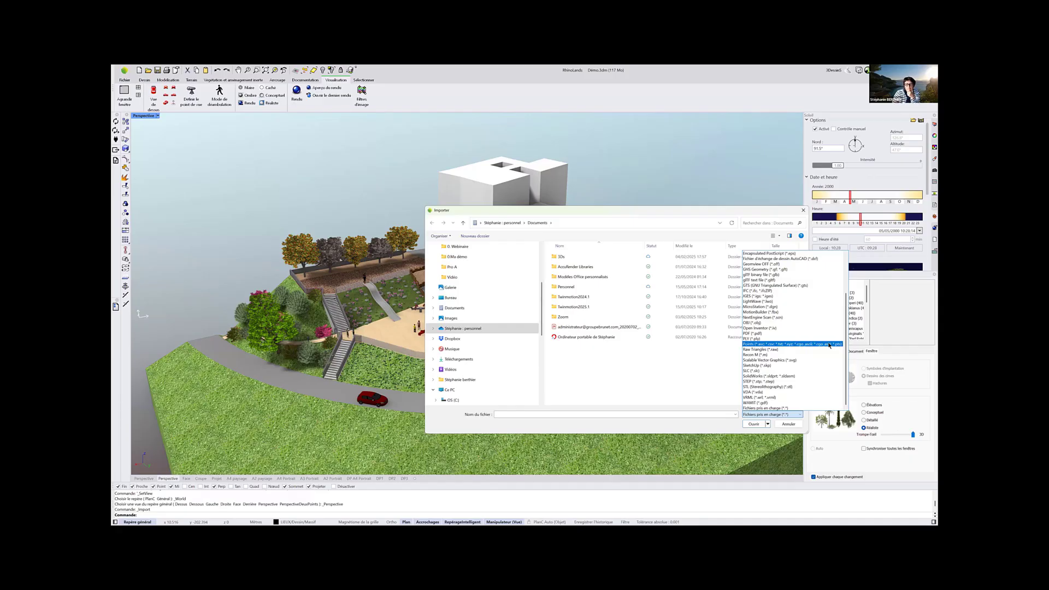
click(803, 210)
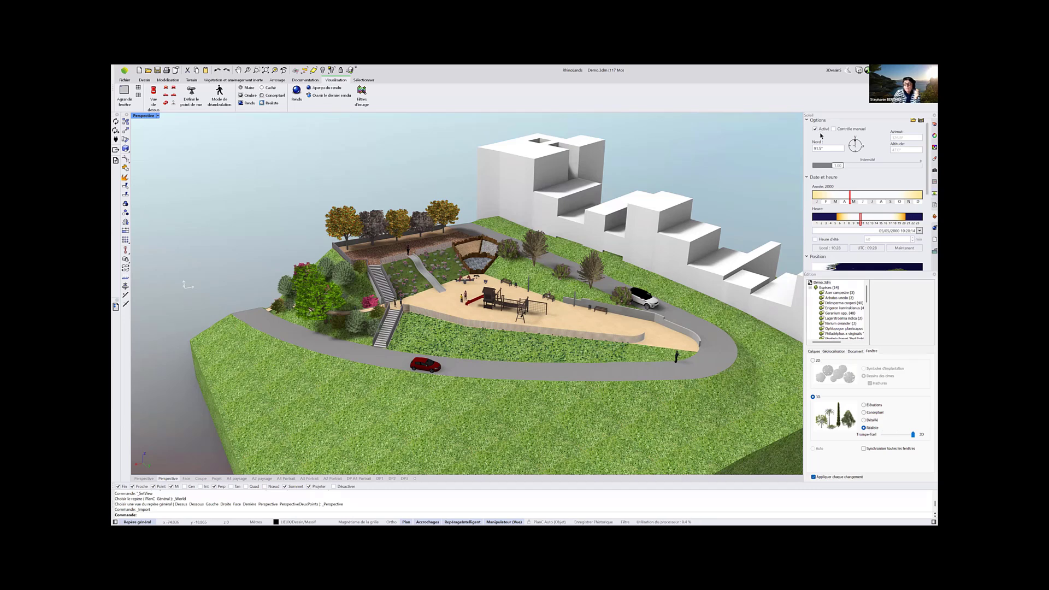
Show the animation settings and look over the documentation and the vegetation and hardscape commands
click(935, 181)
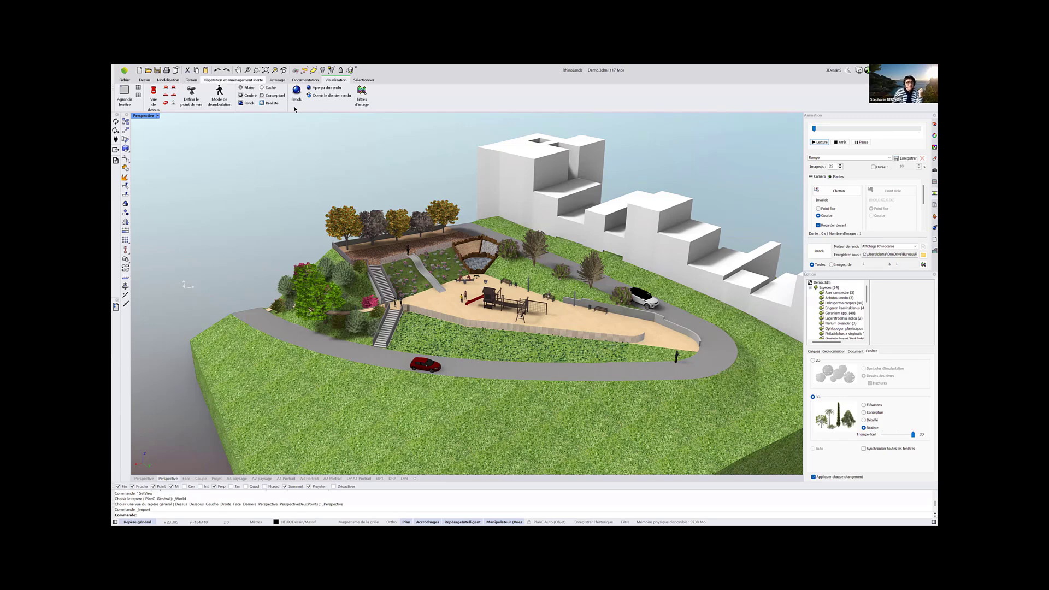
click(305, 79)
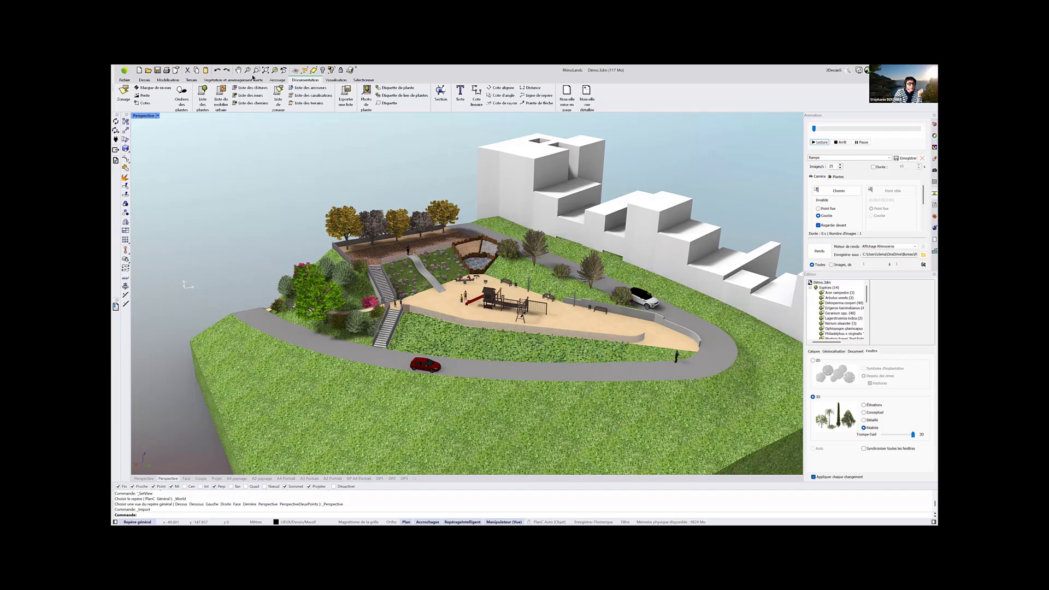
click(245, 81)
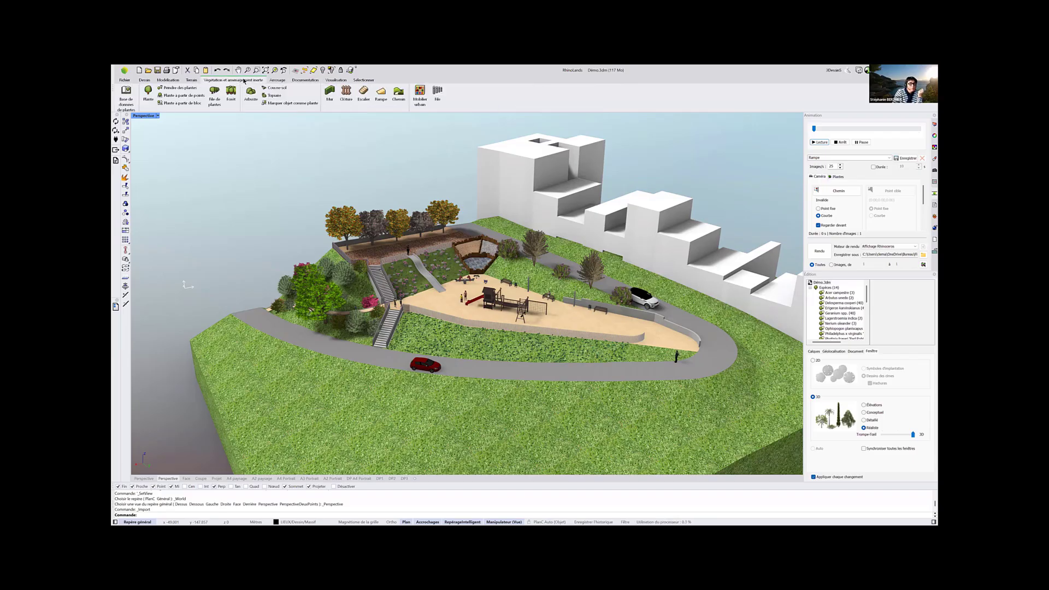
click(277, 81)
click(305, 80)
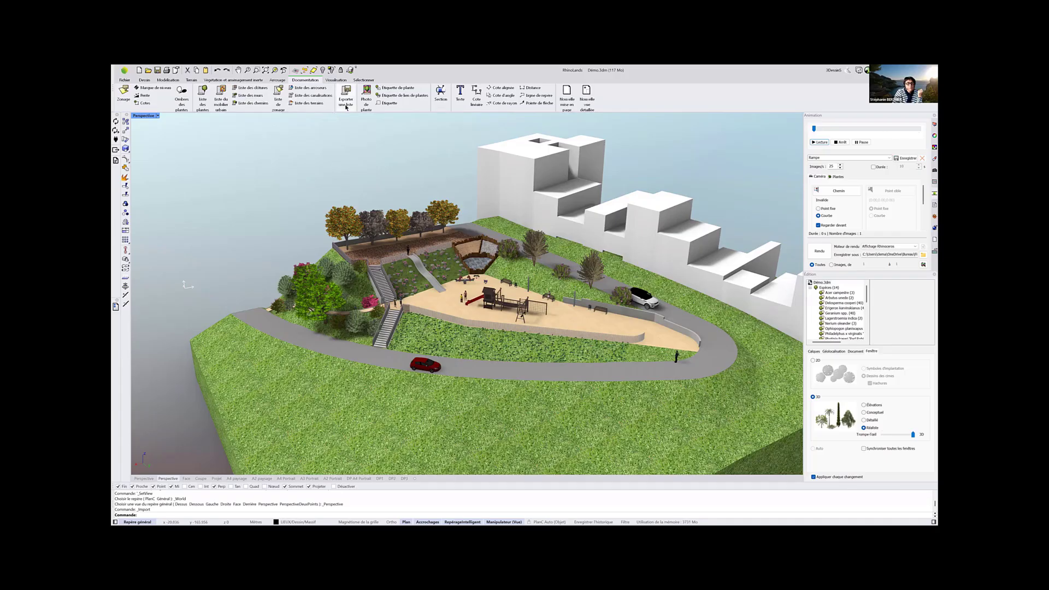
click(321, 106)
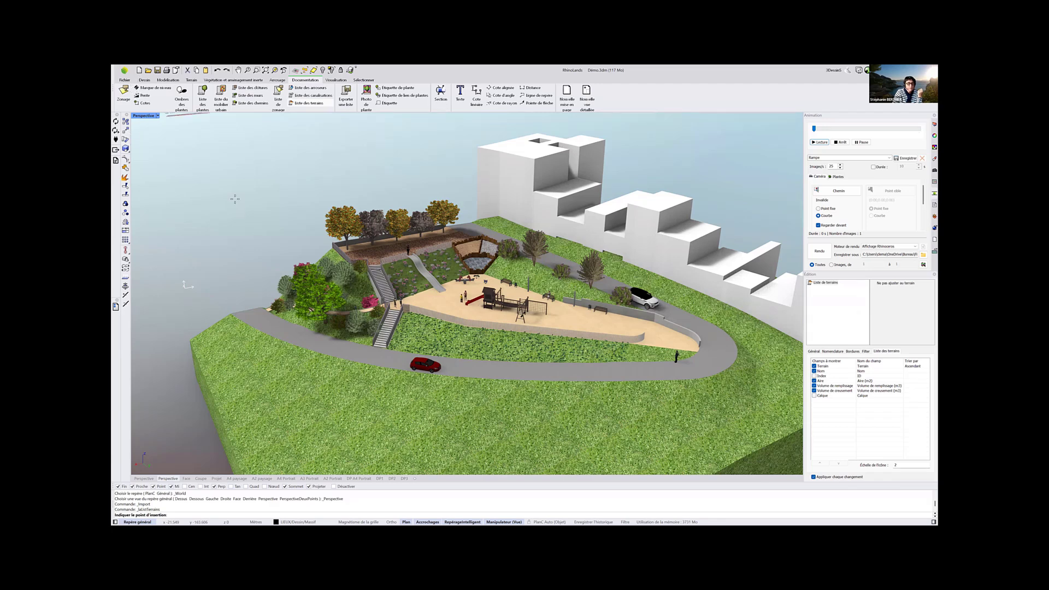
key(Escape)
Set the perspective viewport to the top view, maximize it and frame the site plan with its buildings
click(158, 116)
click(159, 299)
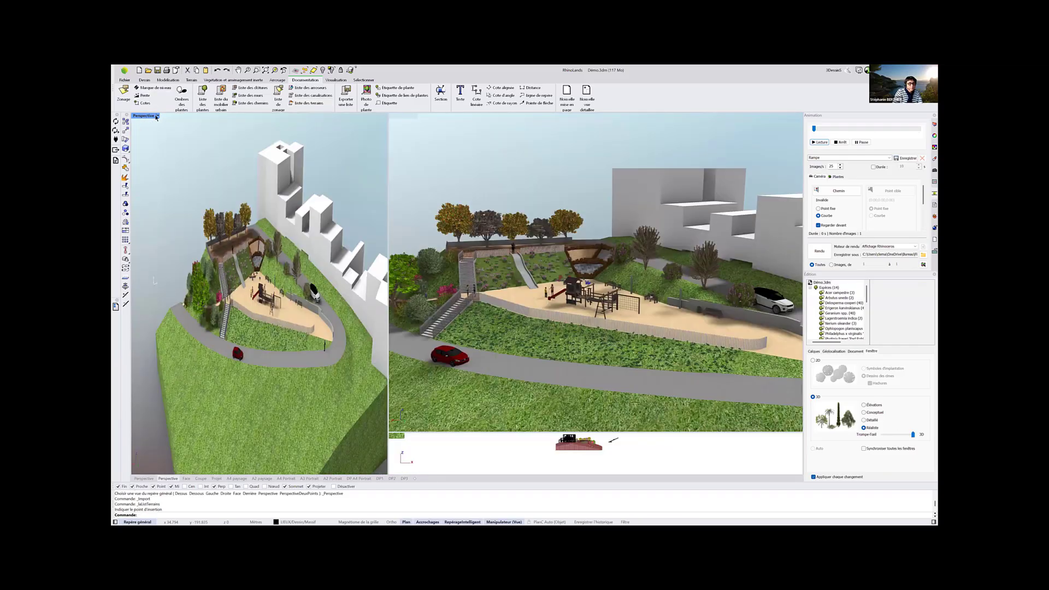
click(158, 117)
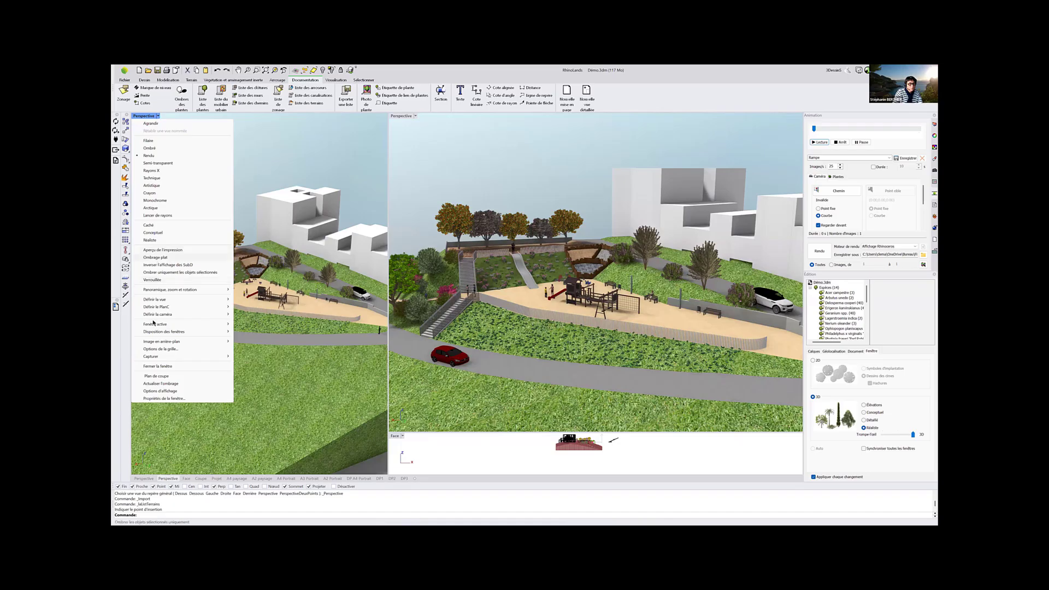
mouse_move(191, 300)
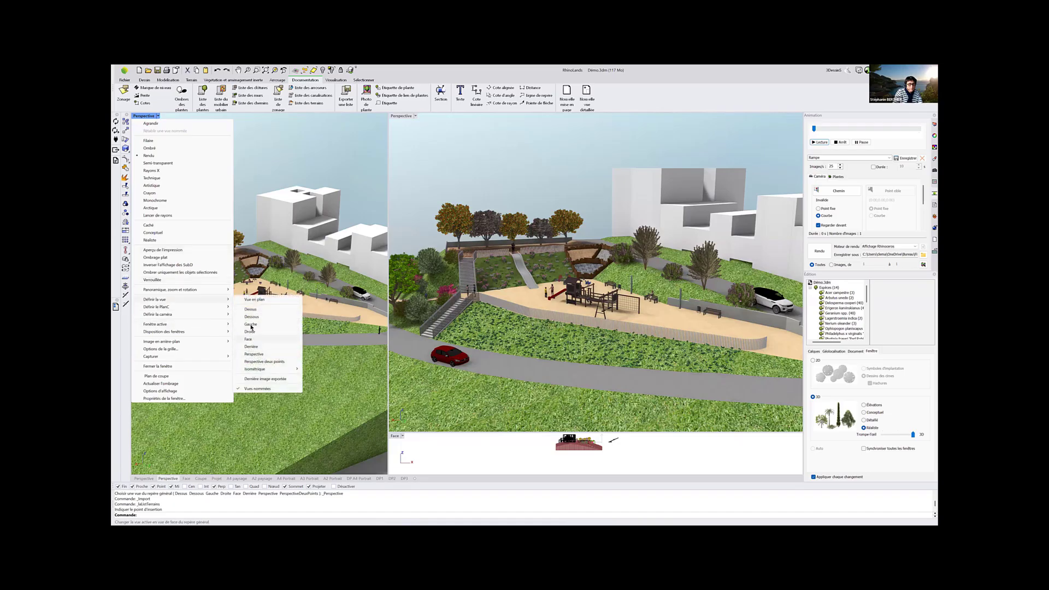
click(251, 309)
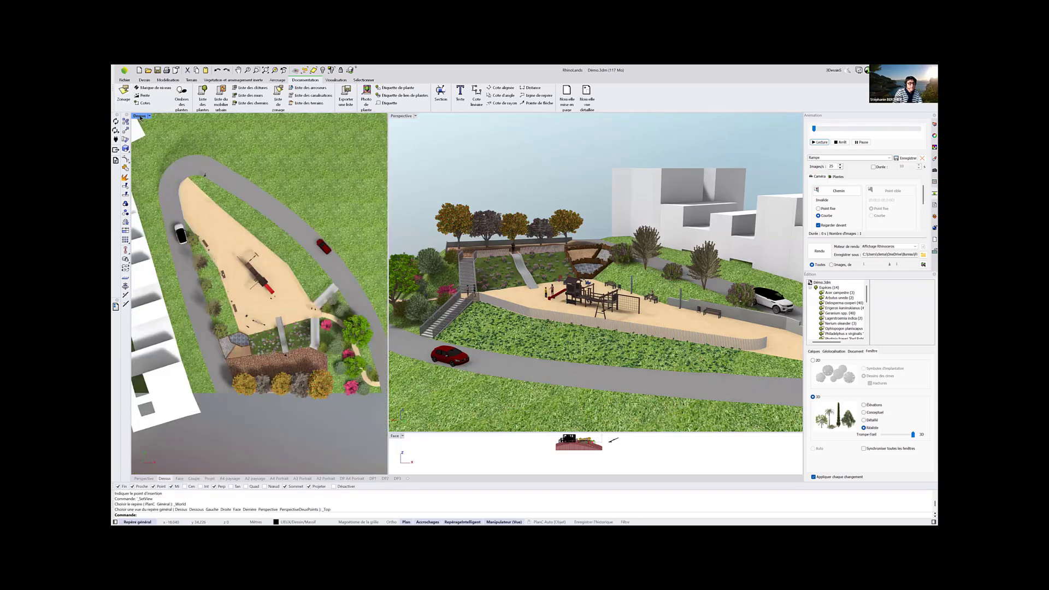
double_click(140, 116)
scroll(545, 259, down, 2)
right_drag(546, 259, 469, 325)
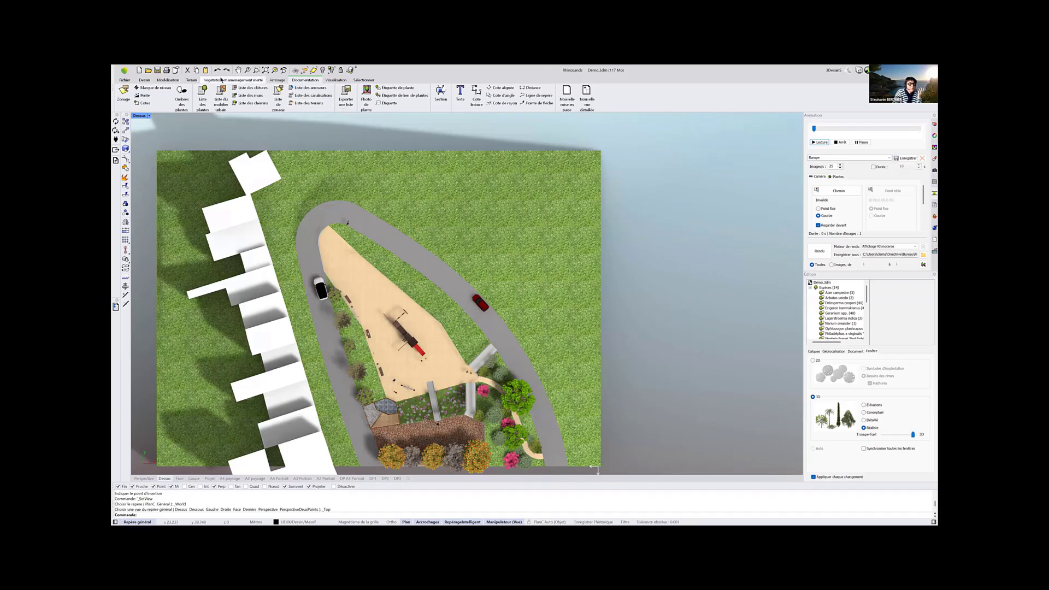
Insert a terrain list in the empty area beside the site plan and read its area and volume columns
click(191, 80)
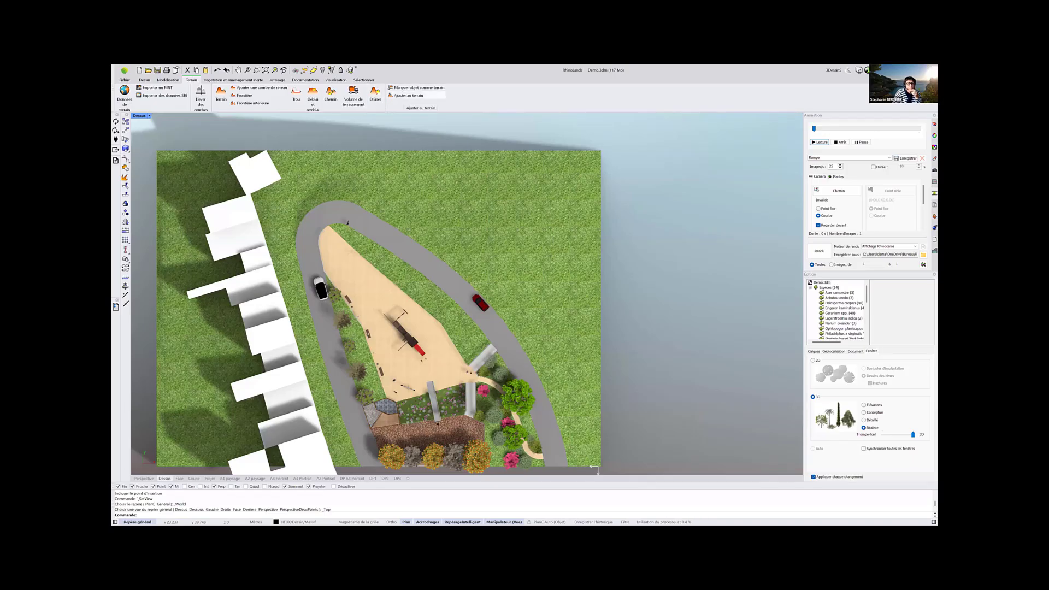
click(305, 79)
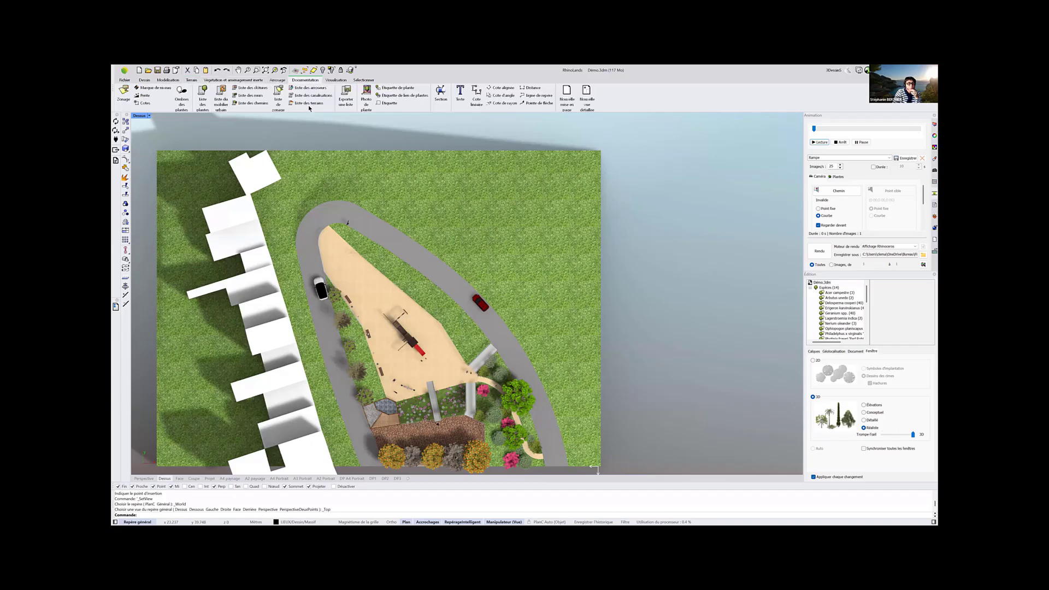
click(304, 104)
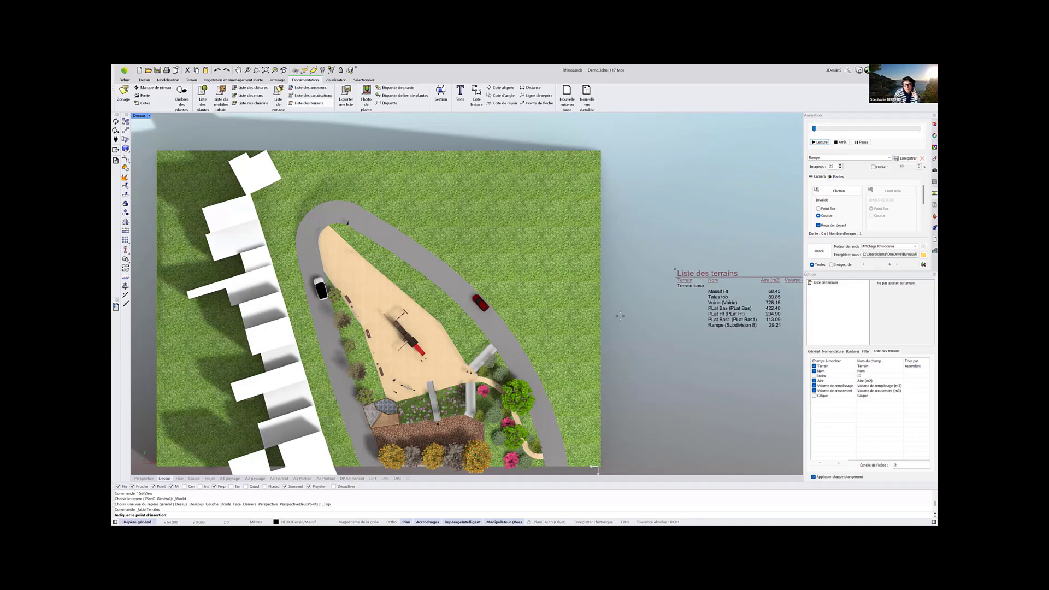
right_drag(620, 316, 313, 325)
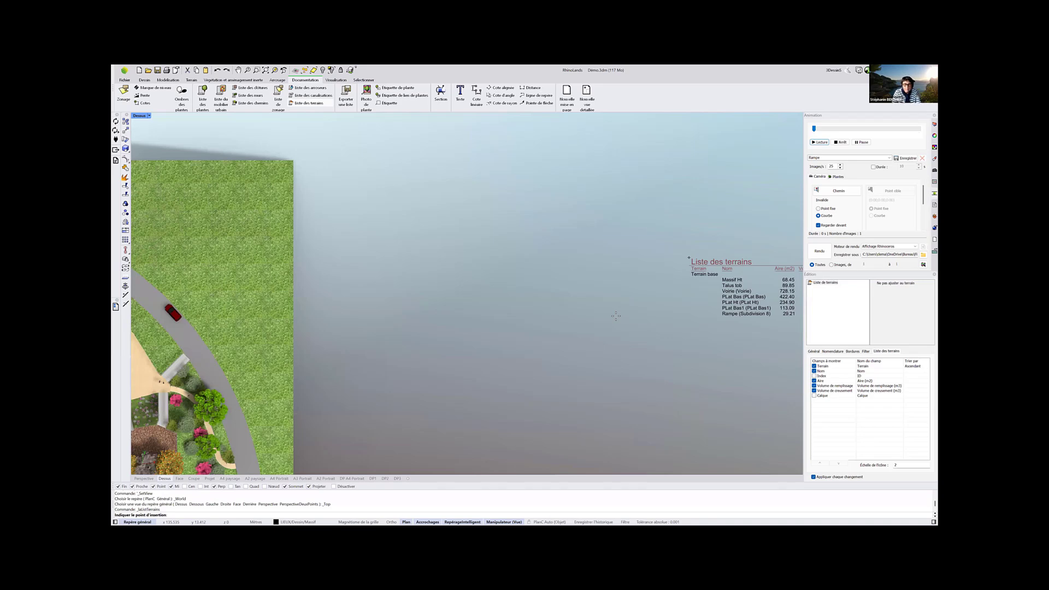
click(617, 316)
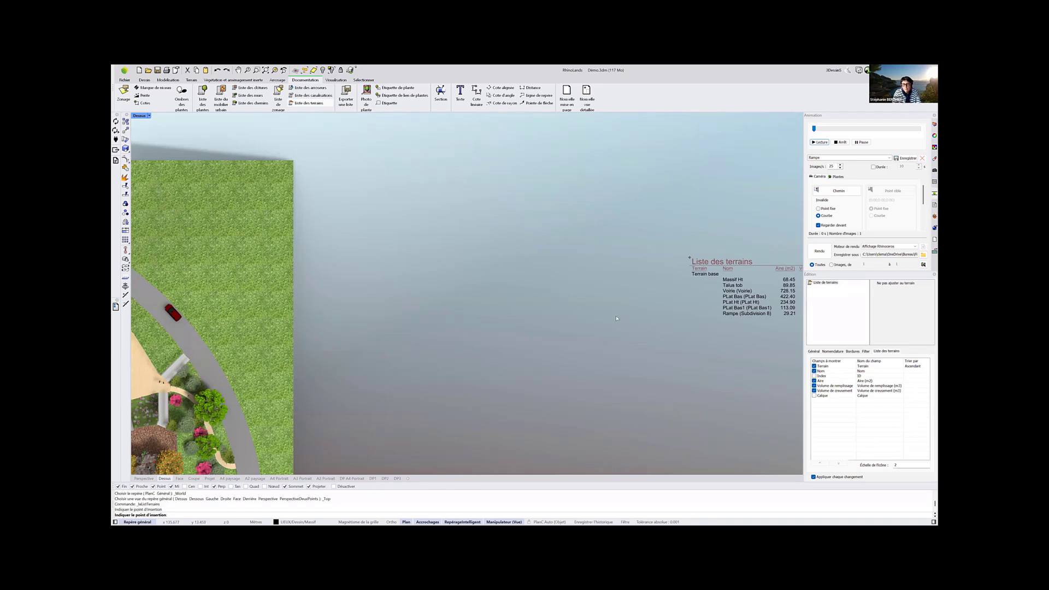
right_drag(617, 318, 525, 314)
scroll(765, 281, up, 4)
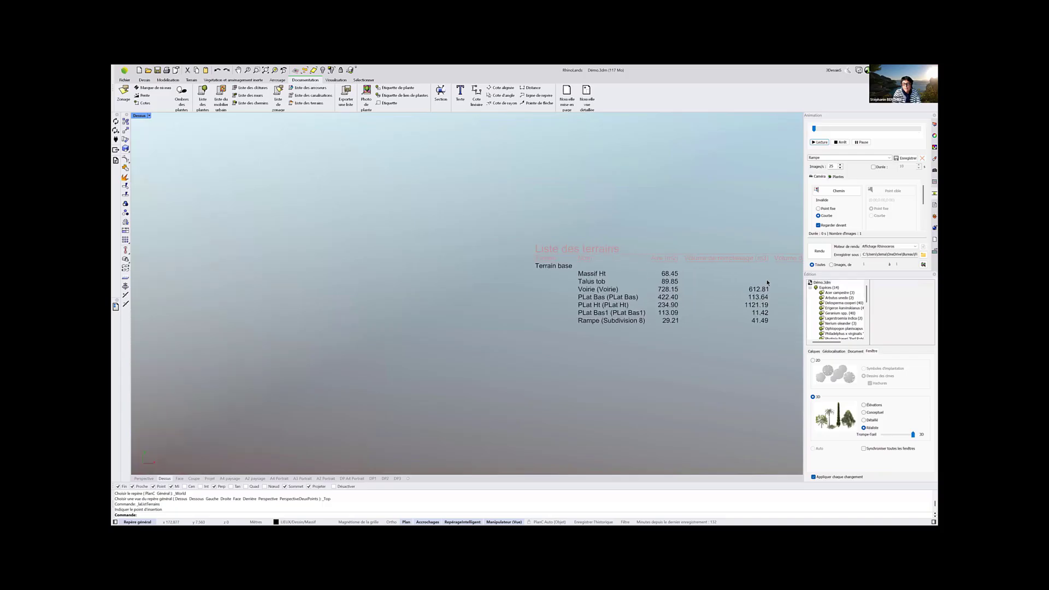
right_drag(583, 286, 403, 289)
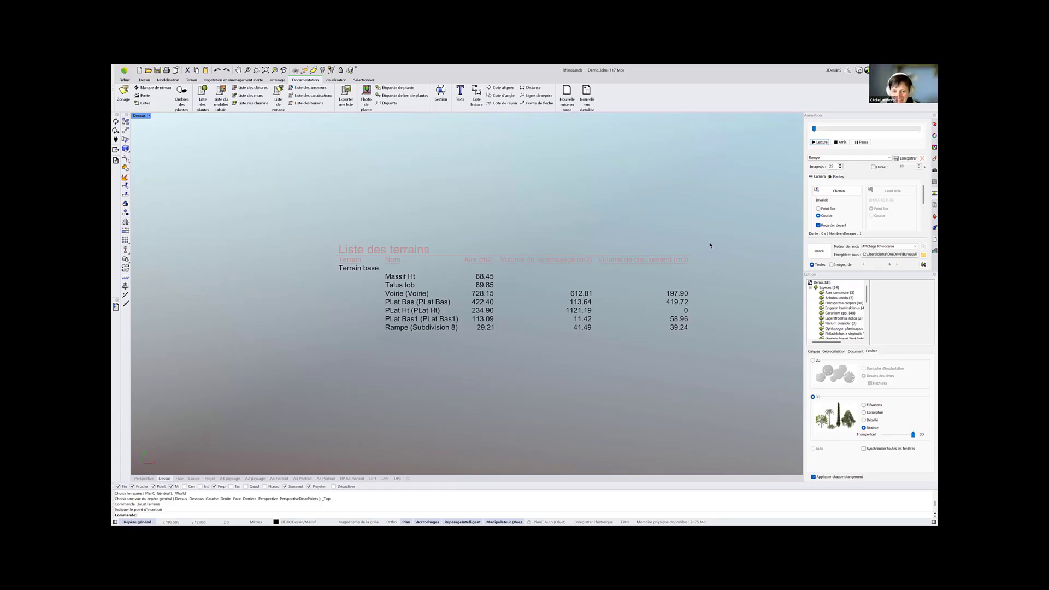
Return from the terrain list to the site and examine its overall layout in plan
scroll(711, 257, down, 8)
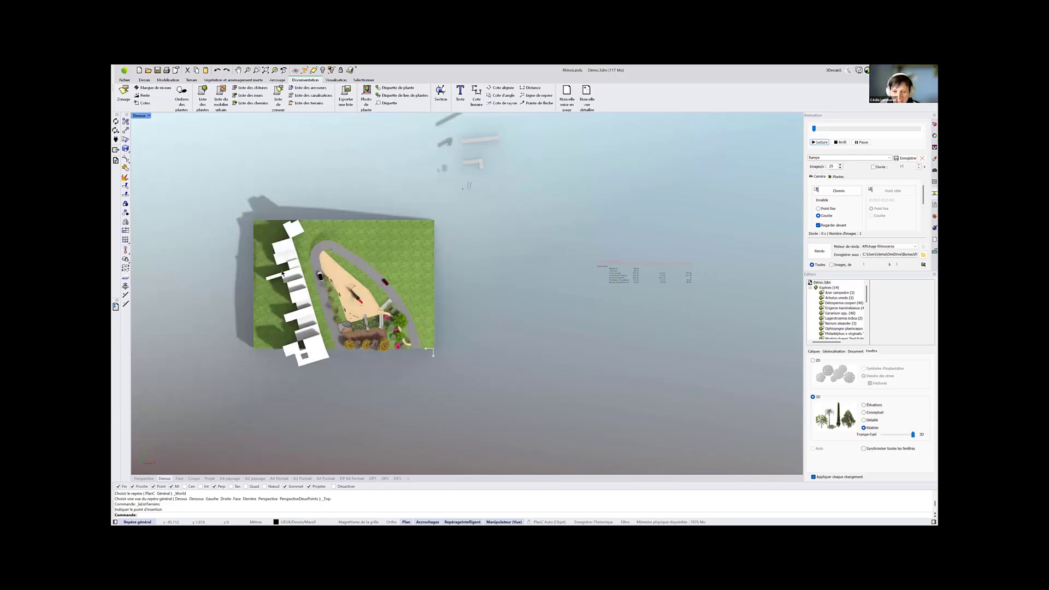
scroll(327, 286, up, 6)
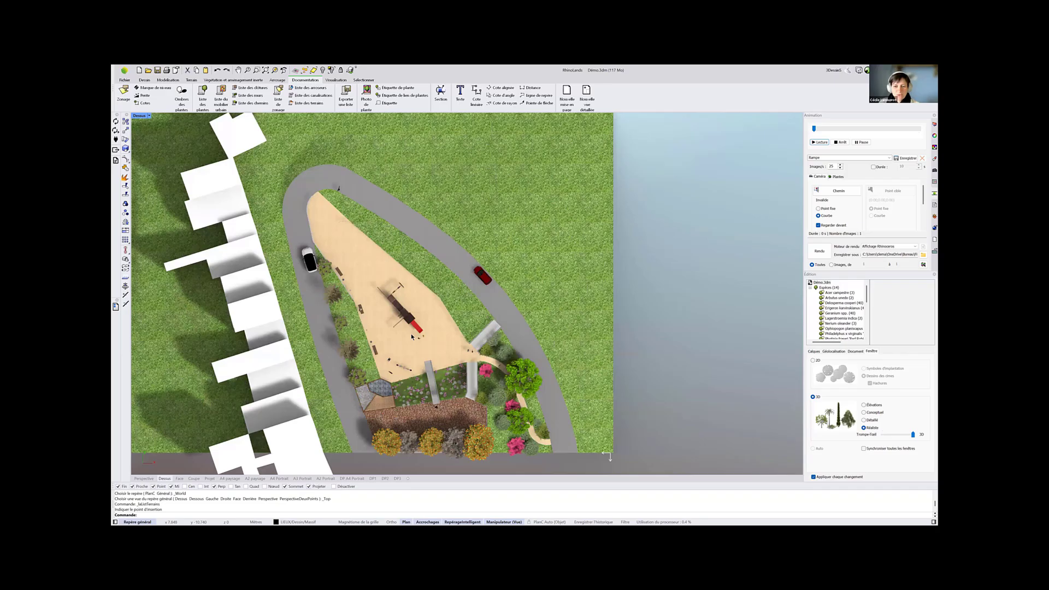
scroll(411, 337, up, 3)
scroll(412, 336, down, 1)
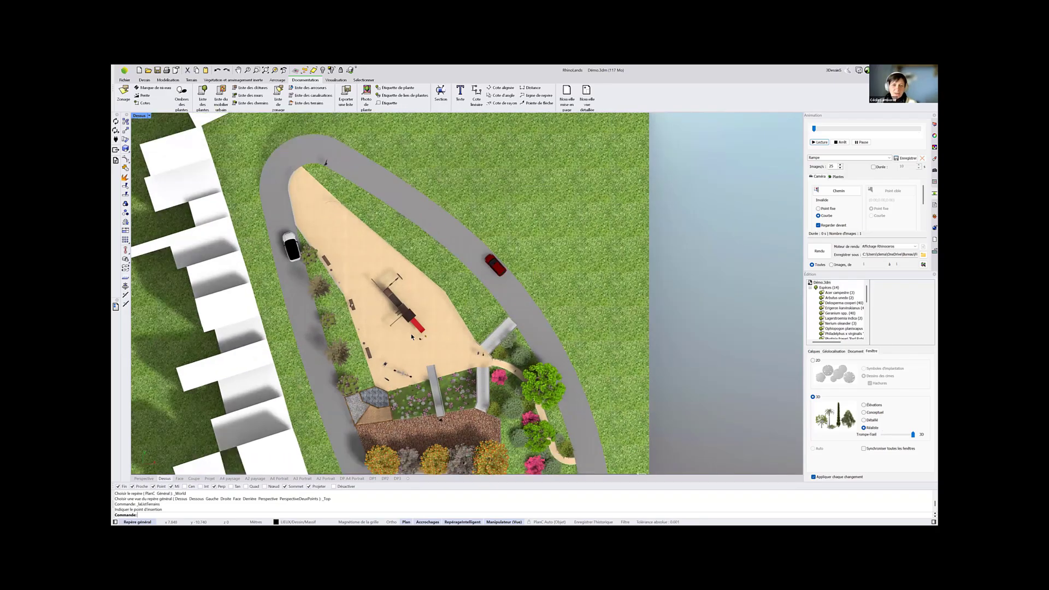
scroll(409, 312, down, 2)
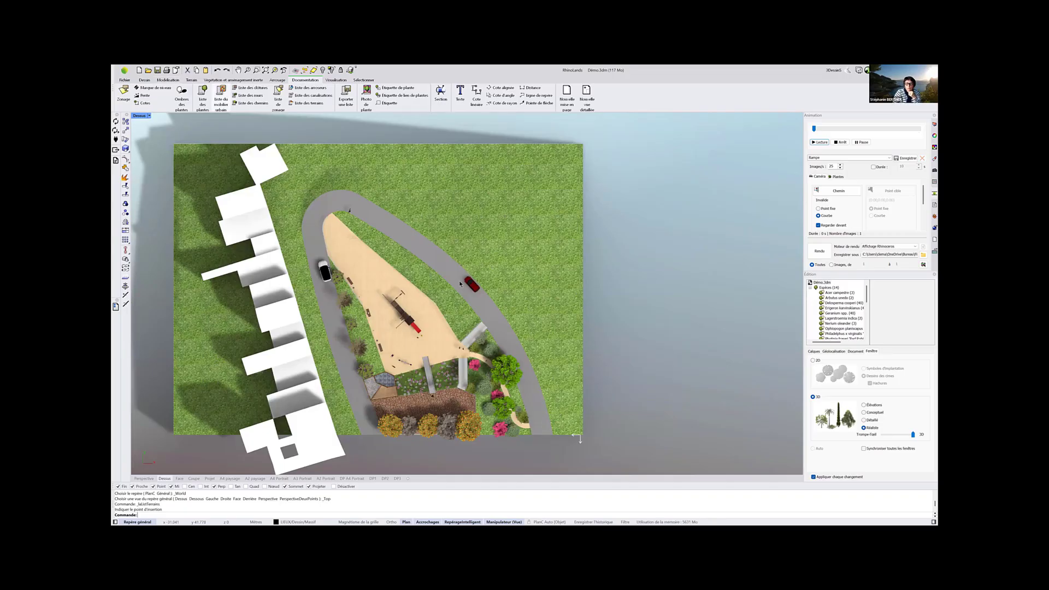
scroll(554, 371, down, 1)
scroll(383, 355, up, 2)
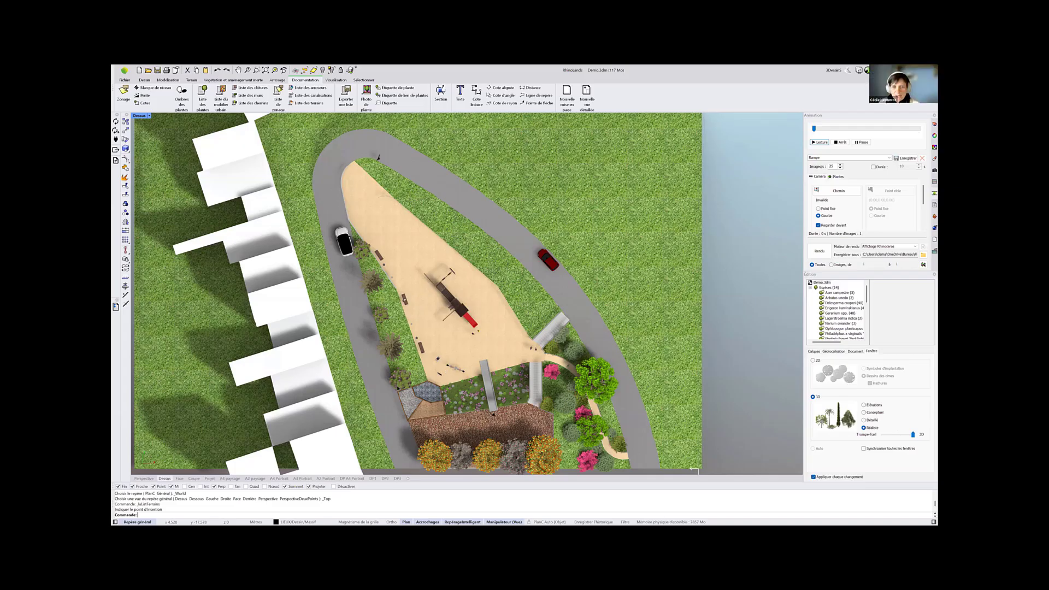
scroll(384, 379, down, 3)
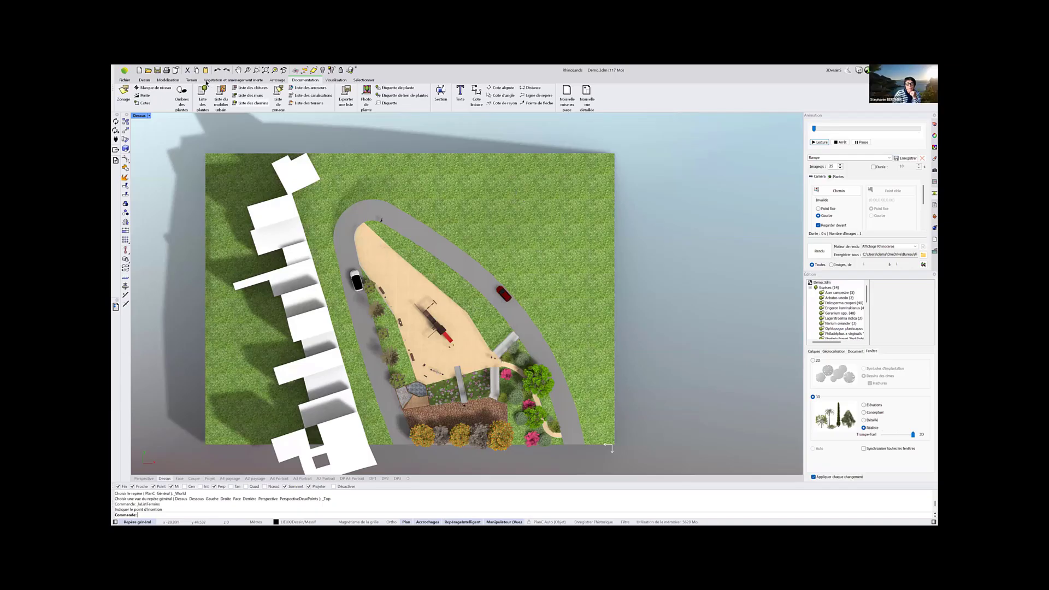
Look over the visualization and documentation commands, and switch to the PowerPoint slide with the contact and trial download details
click(335, 80)
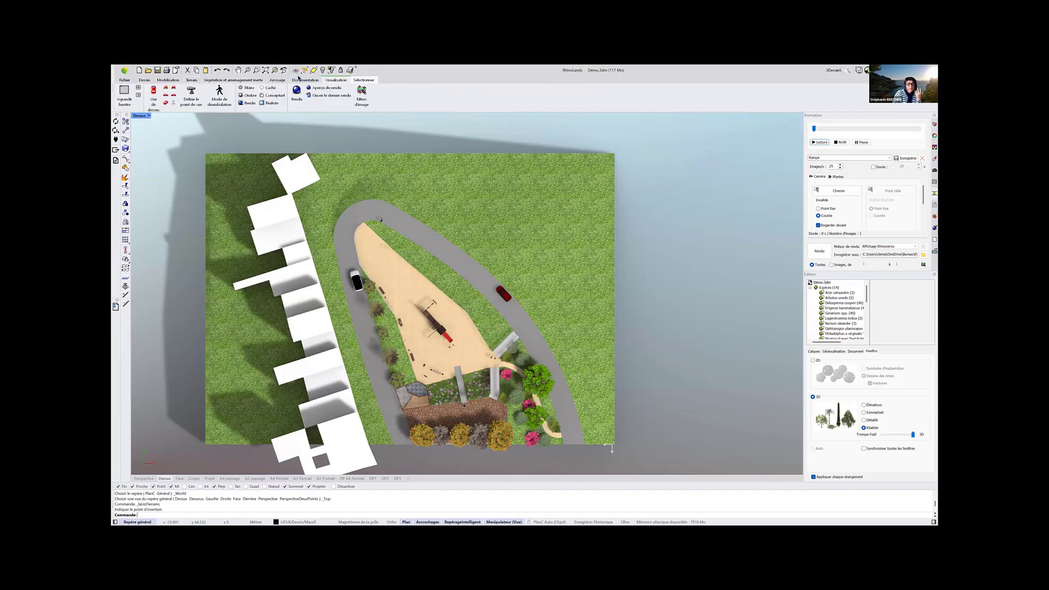
click(300, 81)
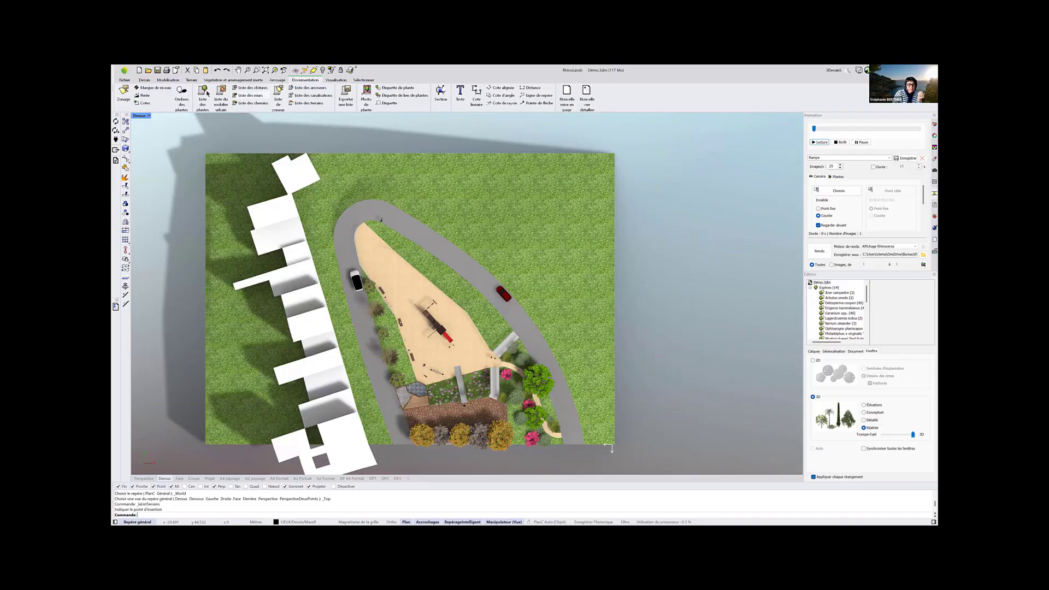
click(330, 81)
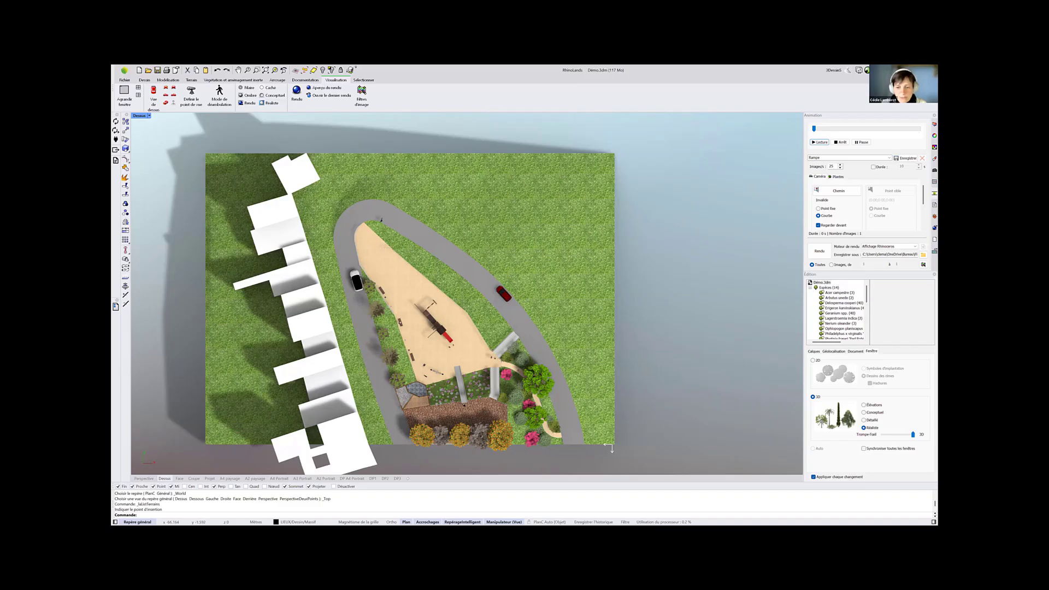
key(alt+Tab)
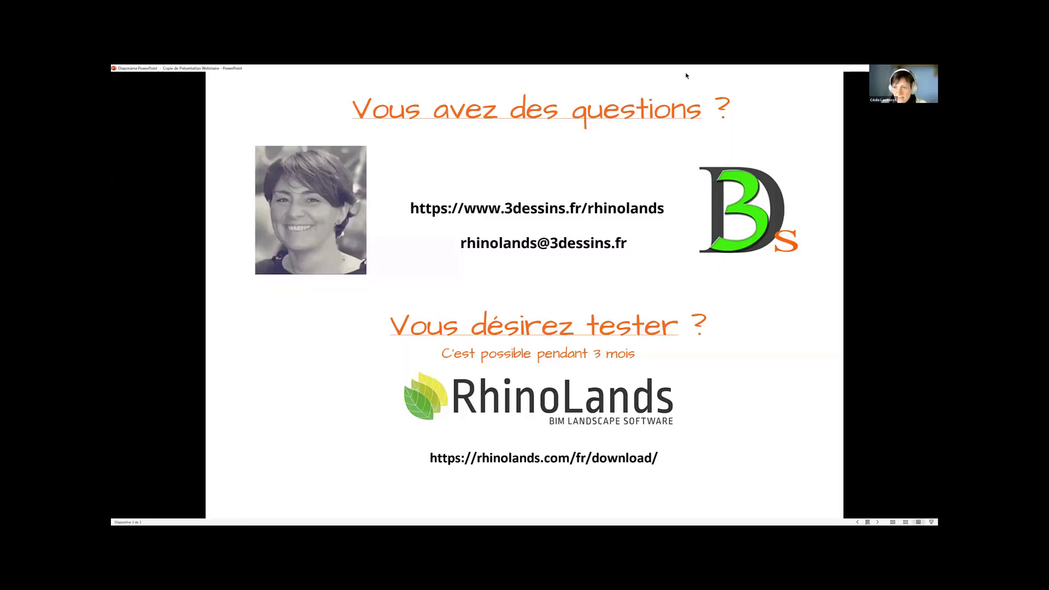